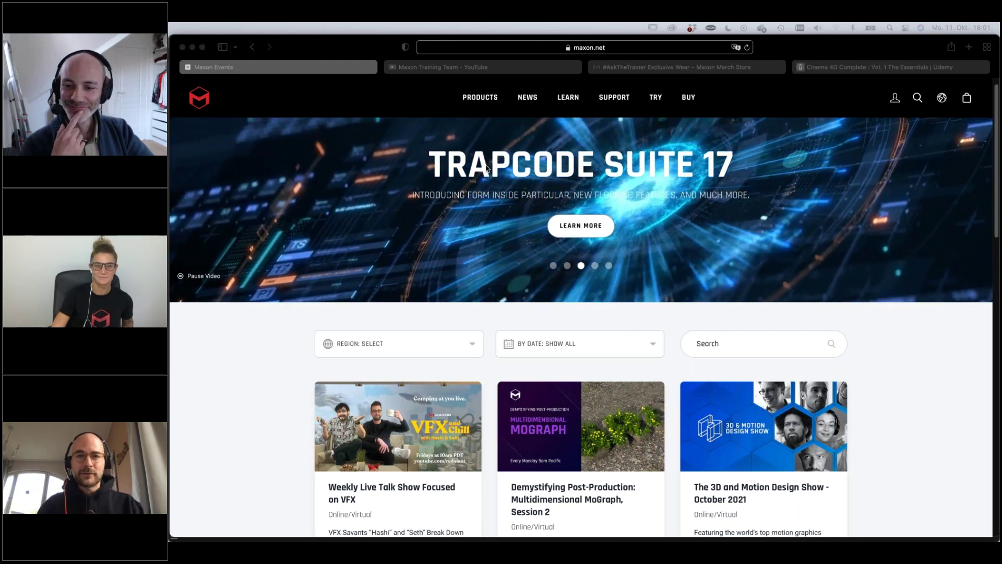
# Examine the upcoming events listed on the Maxon events page
pyautogui.click(529, 98)
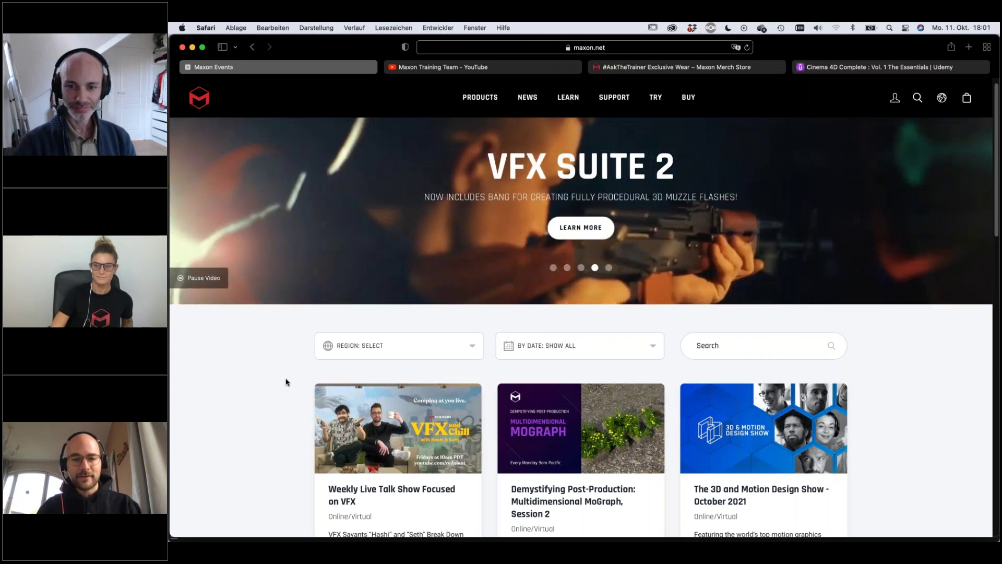
pyautogui.scroll(-2, 286, 382)
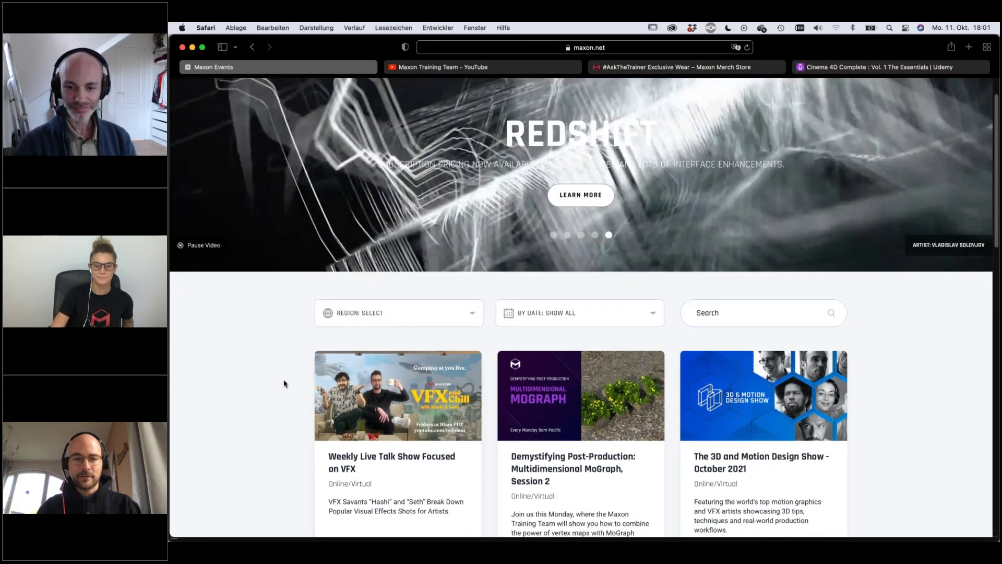
pyautogui.scroll(-5, 286, 384)
pyautogui.scroll(4, 285, 383)
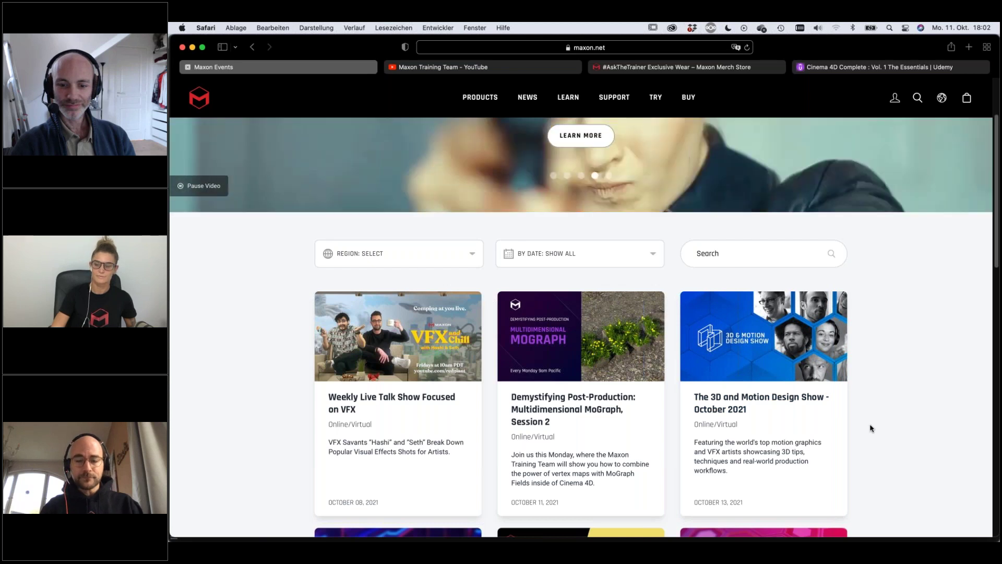
pyautogui.scroll(-5, 870, 425)
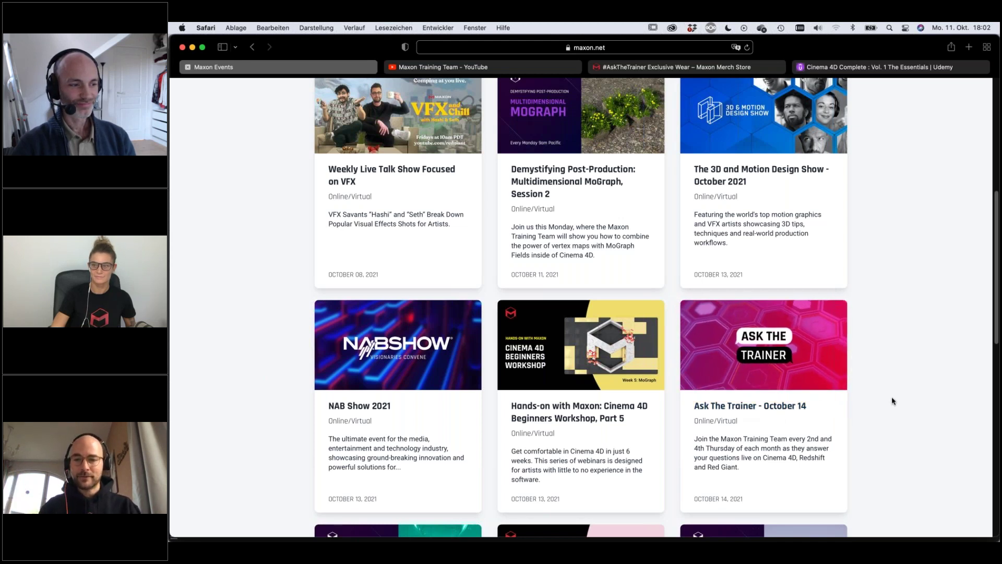
pyautogui.scroll(-3, 892, 401)
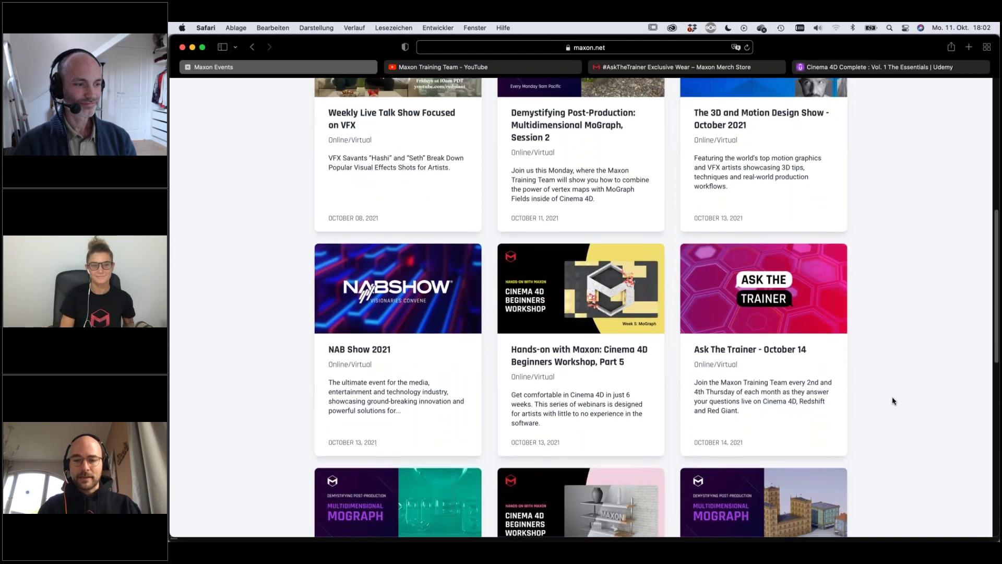
pyautogui.scroll(-2, 893, 401)
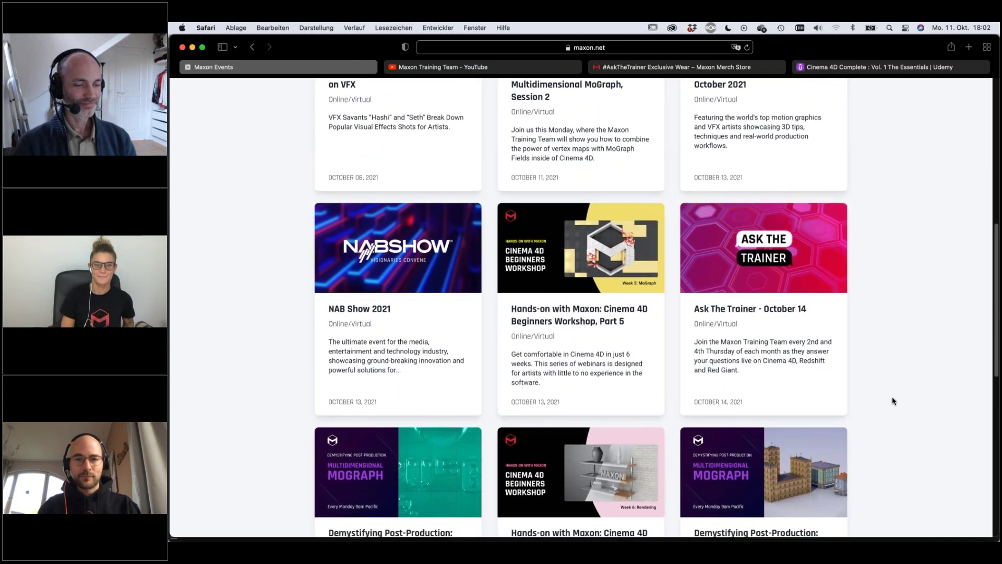
pyautogui.scroll(15, 892, 397)
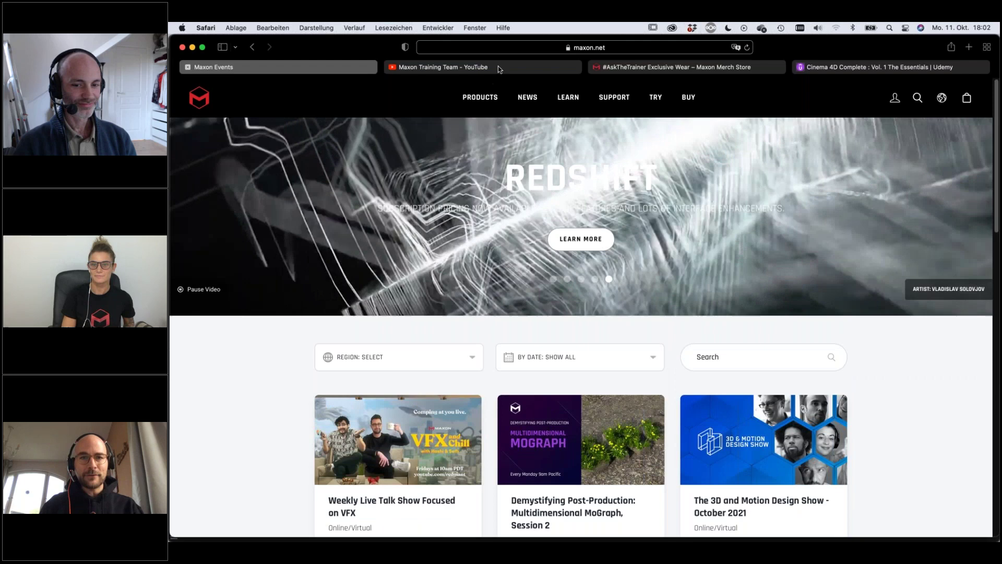
# Look over the Maxon Training Team channel on YouTube
pyautogui.click(500, 67)
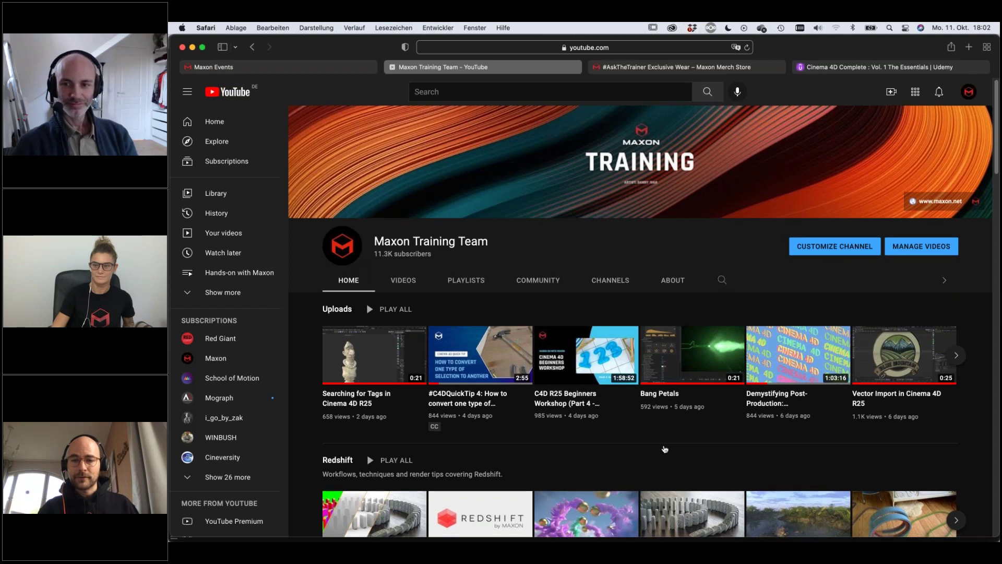
pyautogui.scroll(-5, 653, 444)
pyautogui.scroll(5, 668, 436)
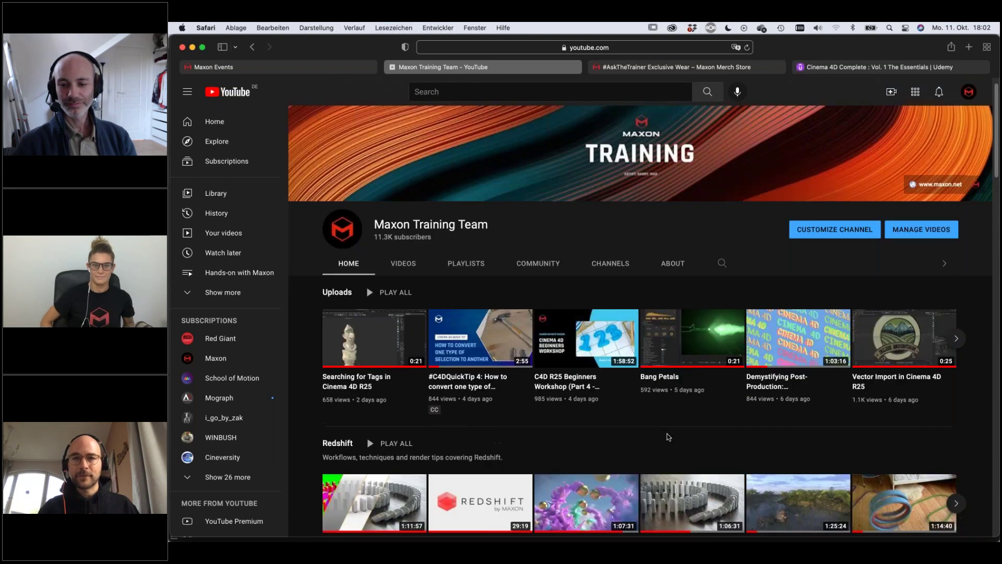
# View the #AskTheTrainer Exclusive Wear store page and the Cinema 4D Complete: Vol. 1 course page on Udemy
pyautogui.click(654, 69)
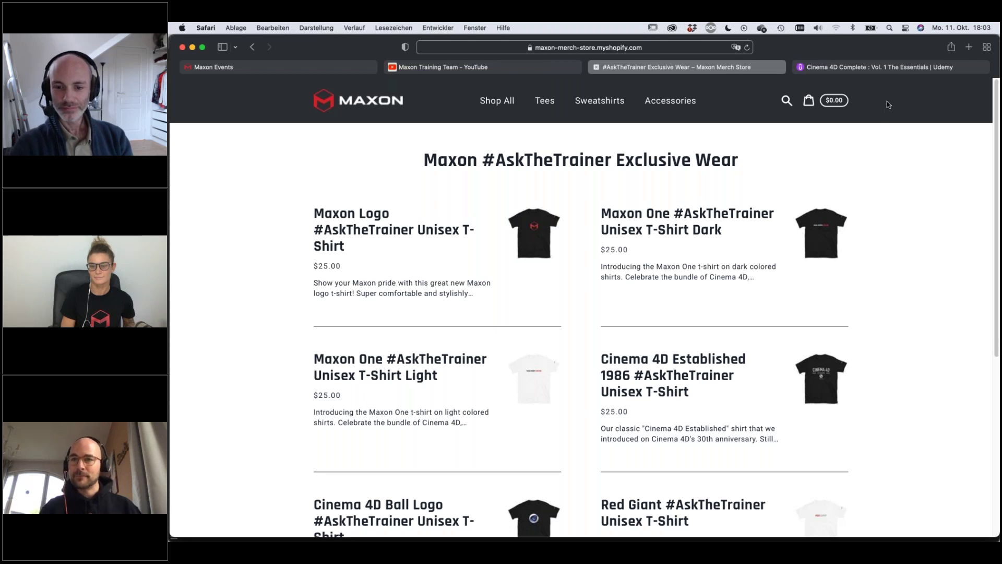
pyautogui.click(884, 71)
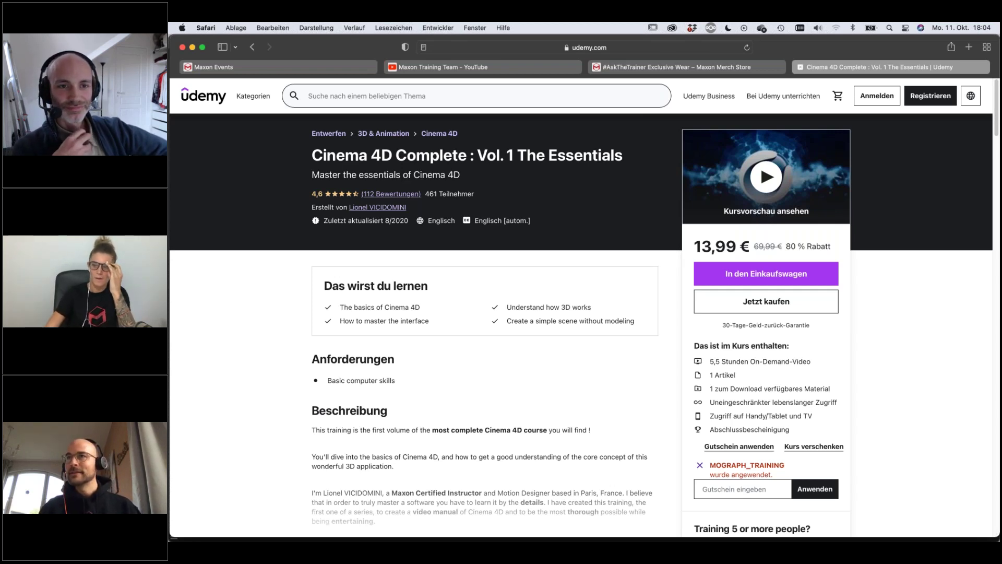
# Switch to QuickTime Player, watch the Grow_Vertex_Animation.mp4 reference clip and return to Cinema 4D
pyautogui.press('super+Tab')
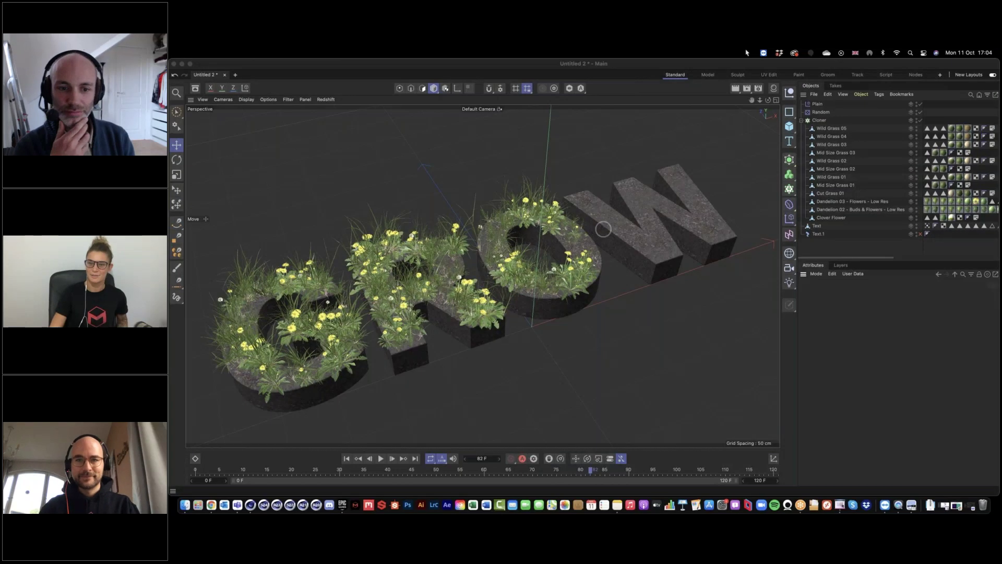
pyautogui.click(692, 301)
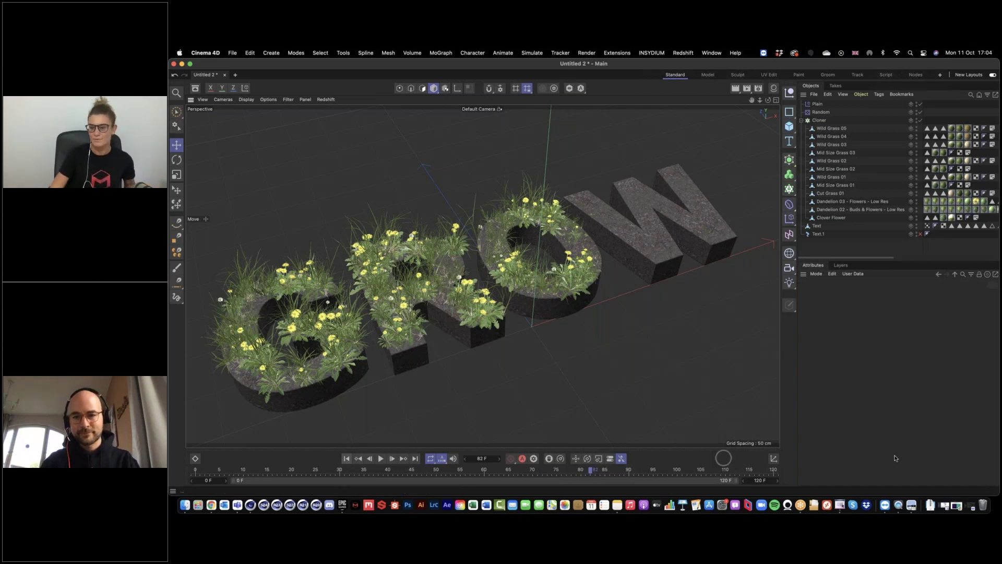
pyautogui.click(900, 513)
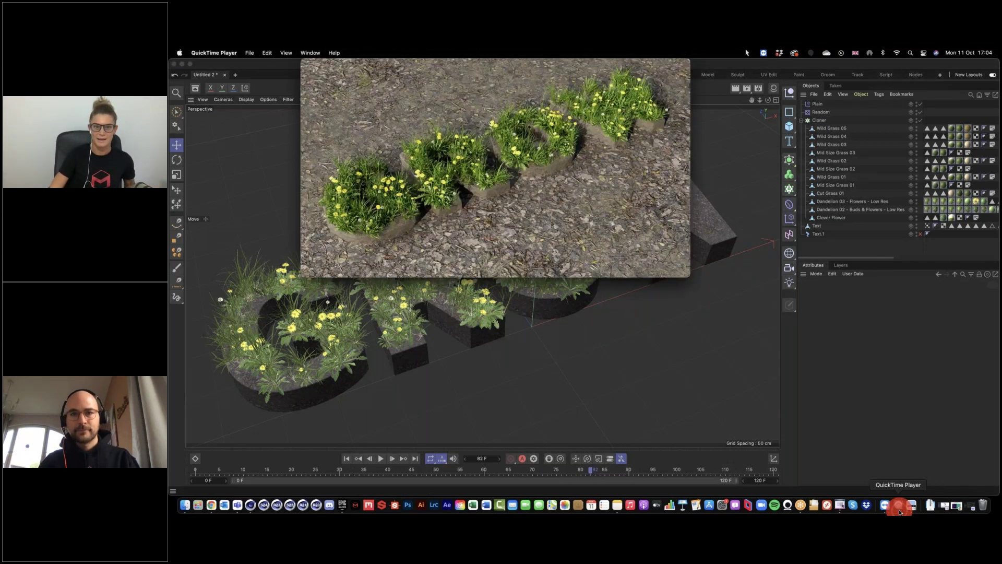
pyautogui.click(503, 63)
pyautogui.moveTo(504, 63); pyautogui.dragTo(499, 120)
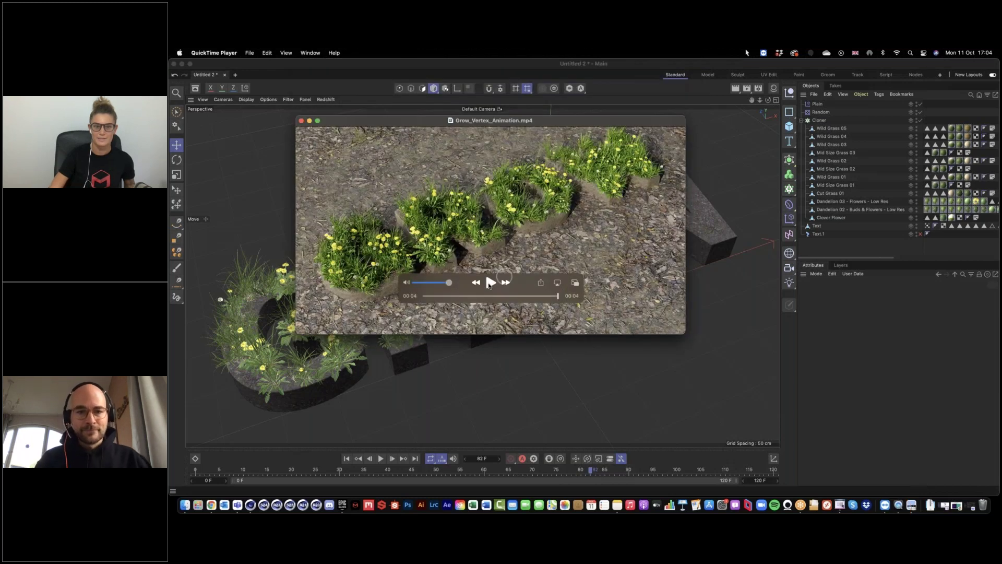
pyautogui.press('space')
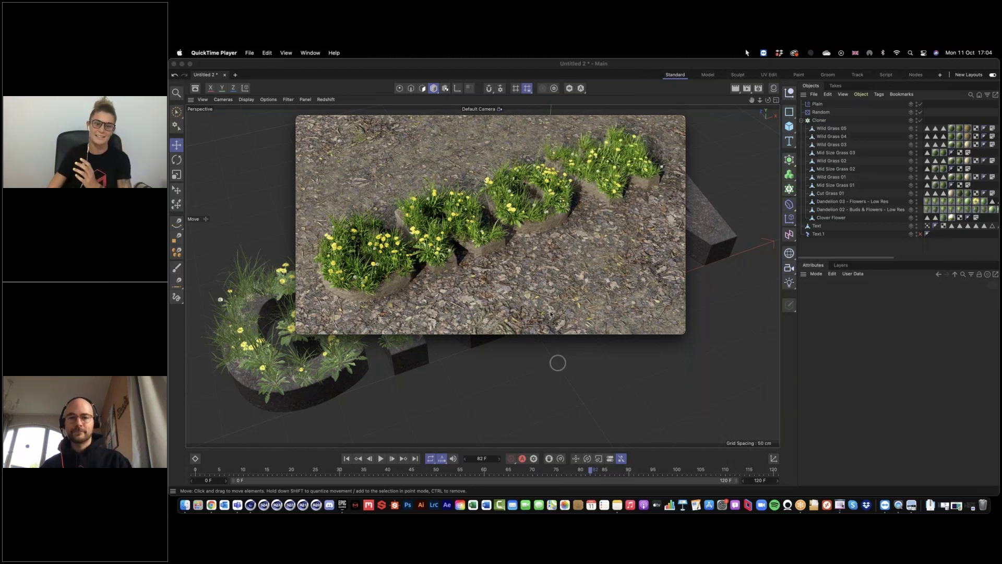
pyautogui.click(510, 360)
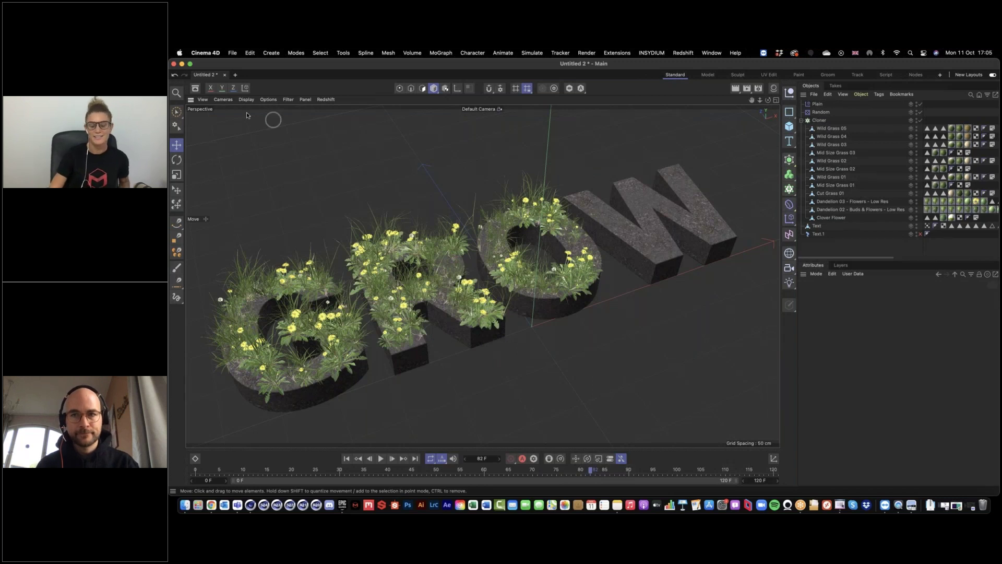
# Start a new empty project and add a 3D text object to it
pyautogui.click(548, 157)
pyautogui.click(958, 490)
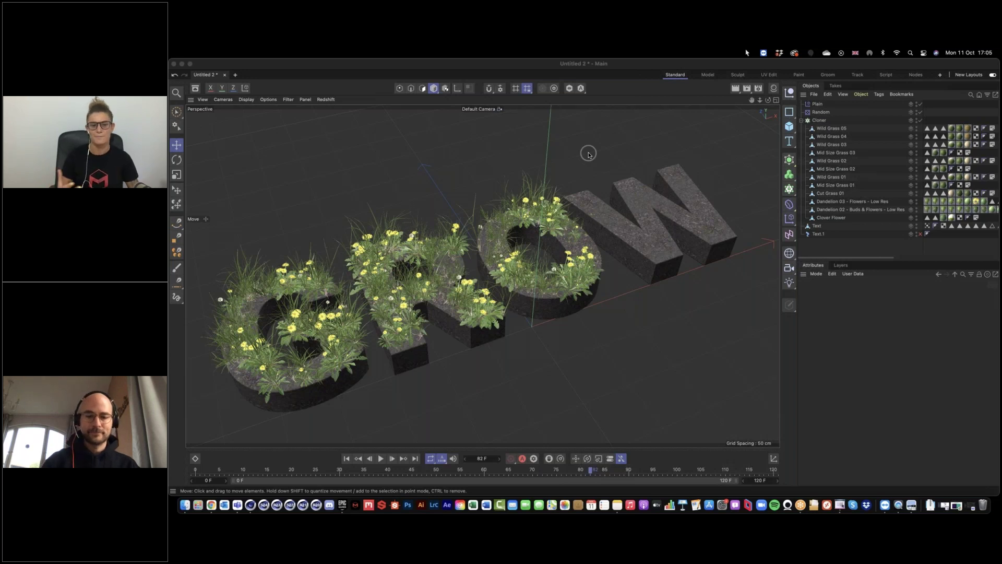
pyautogui.click(235, 75)
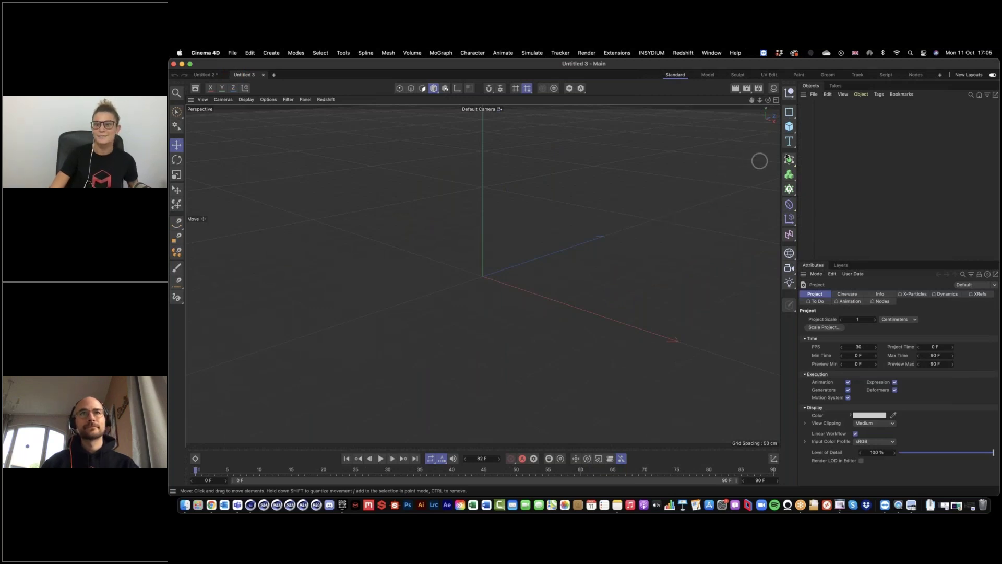
pyautogui.moveTo(790, 147); pyautogui.dragTo(828, 154)
pyautogui.keyDown('alt'); pyautogui.moveTo(601, 293); pyautogui.dragTo(580, 261); pyautogui.keyUp('alt')
# Change the text to GROW and set its depth to 30 cm
pyautogui.doubleClick(879, 340)
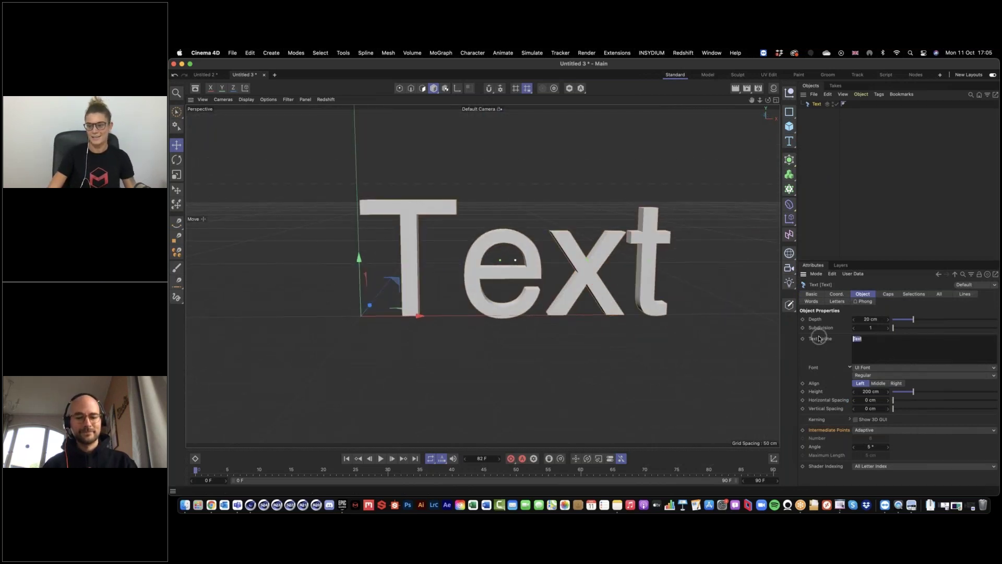
pyautogui.write('GROW')
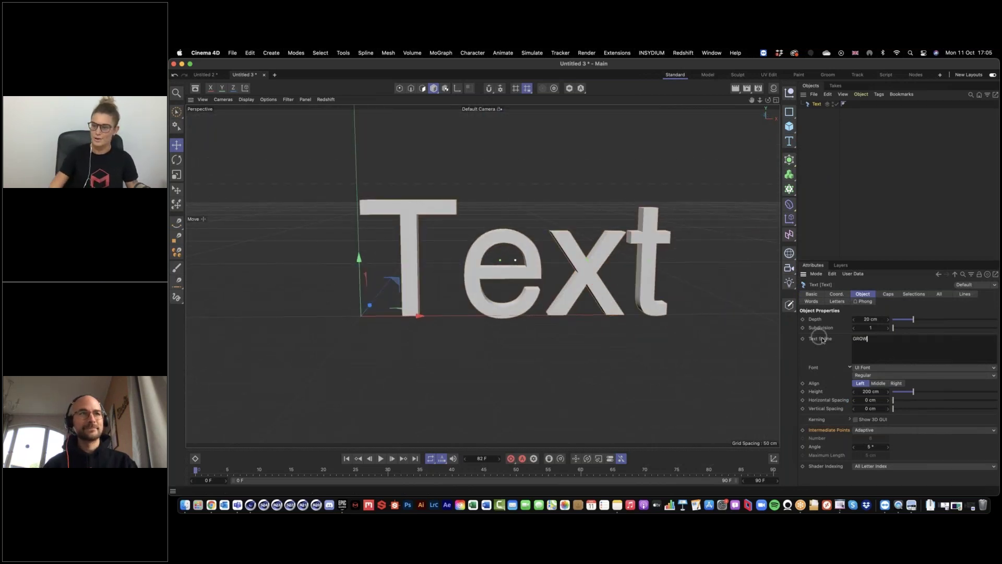
pyautogui.click(877, 318)
pyautogui.write('30')
pyautogui.press('Return')
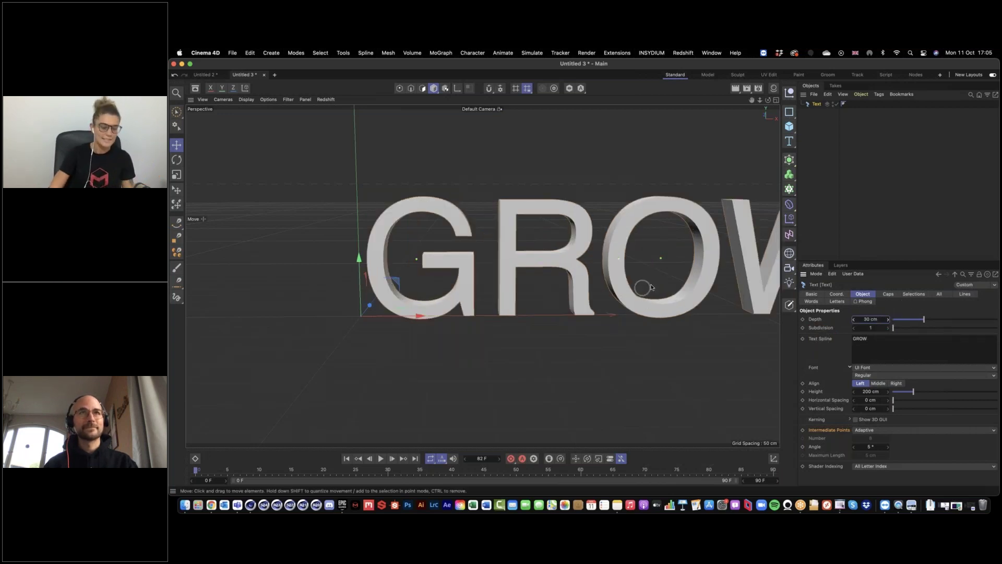
pyautogui.keyDown('alt'); pyautogui.moveTo(656, 283); pyautogui.dragTo(582, 280); pyautogui.keyUp('alt')
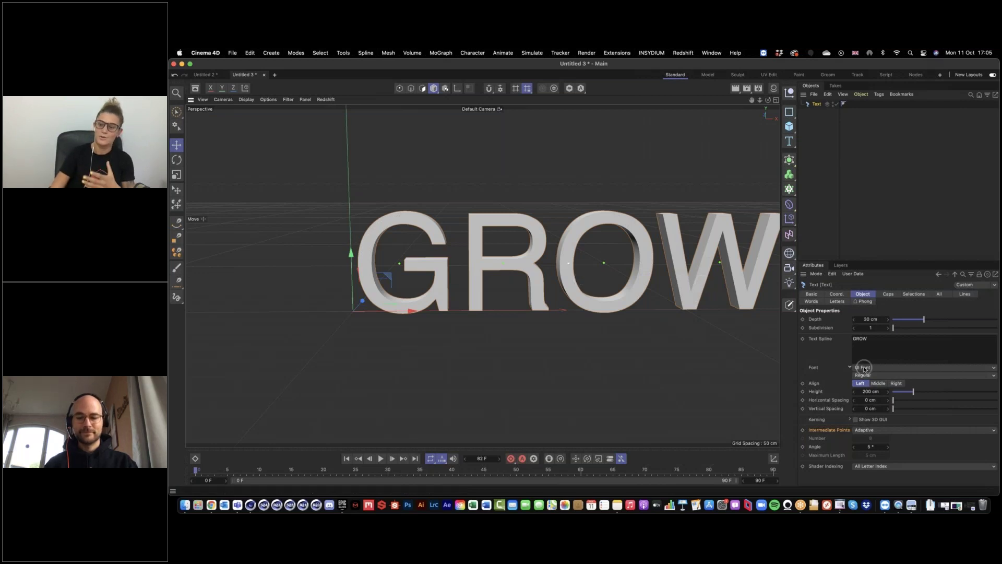
# Set the text's font to Roboto in the Black style
pyautogui.click(864, 369)
pyautogui.scroll(10, 866, 368)
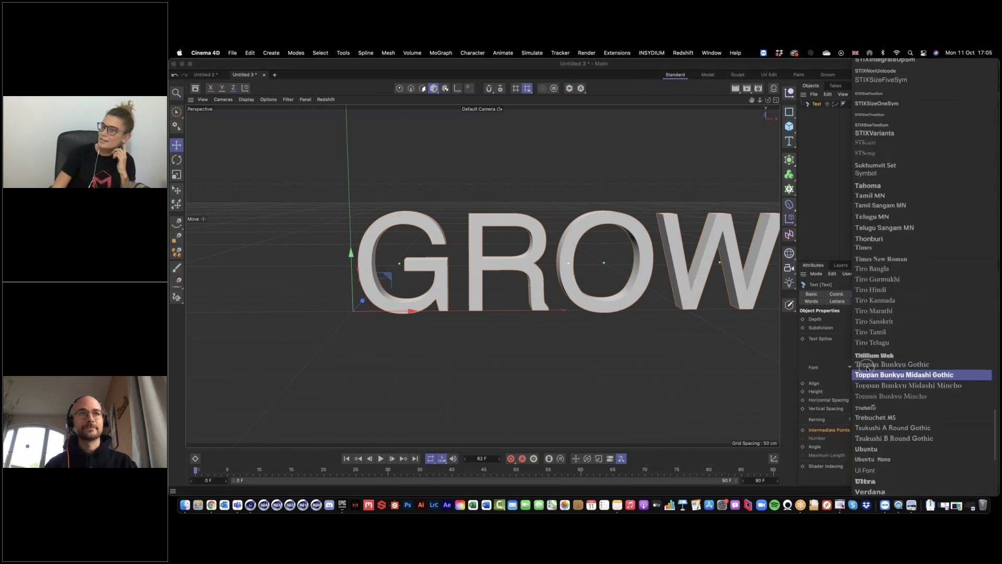
pyautogui.scroll(3, 866, 368)
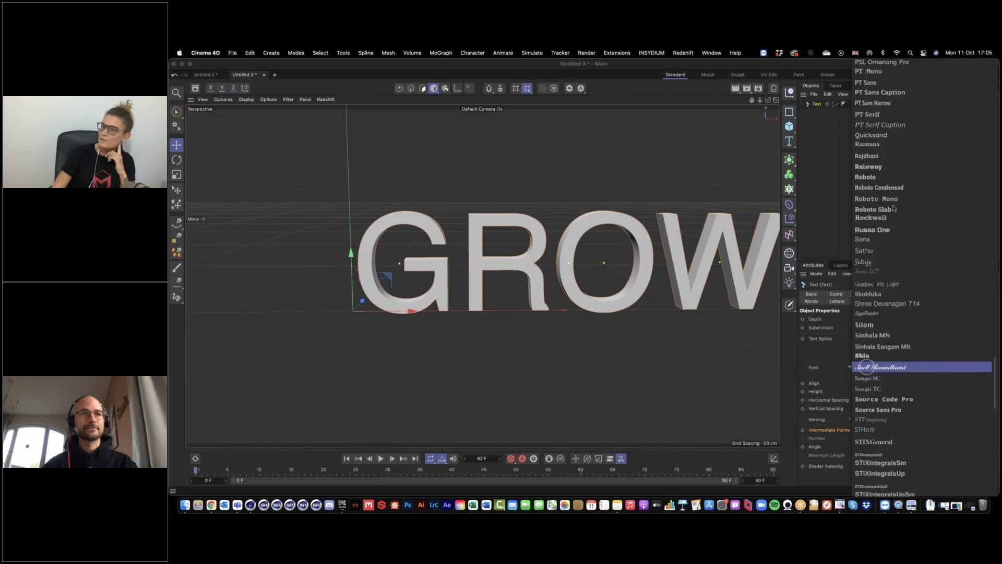
pyautogui.click(889, 179)
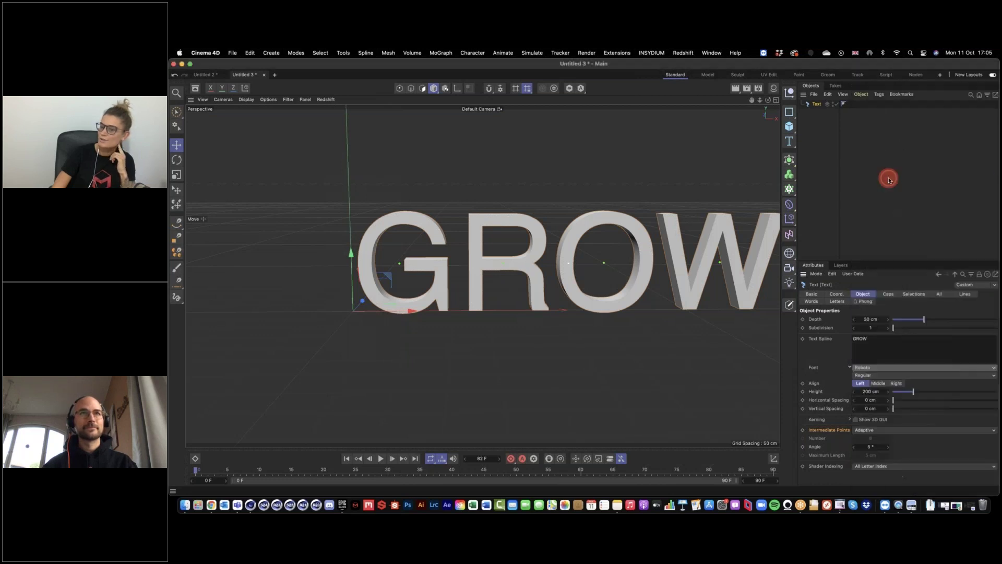
pyautogui.click(879, 376)
pyautogui.click(873, 375)
pyautogui.click(709, 350)
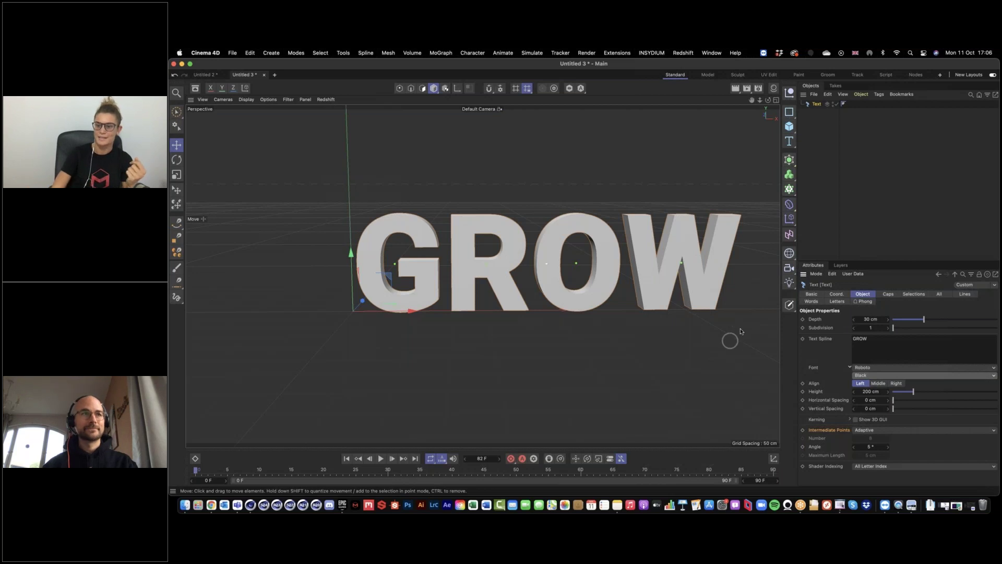
# Set the text's alignment to Middle
pyautogui.click(878, 383)
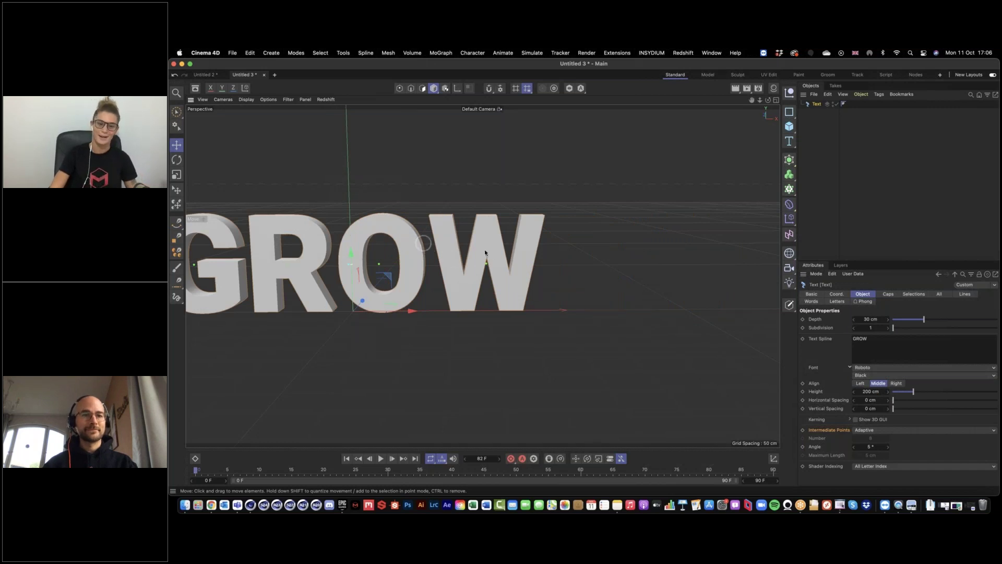
pyautogui.press('h')
pyautogui.keyDown('alt'); pyautogui.moveTo(538, 262); pyautogui.dragTo(580, 251); pyautogui.keyUp('alt')
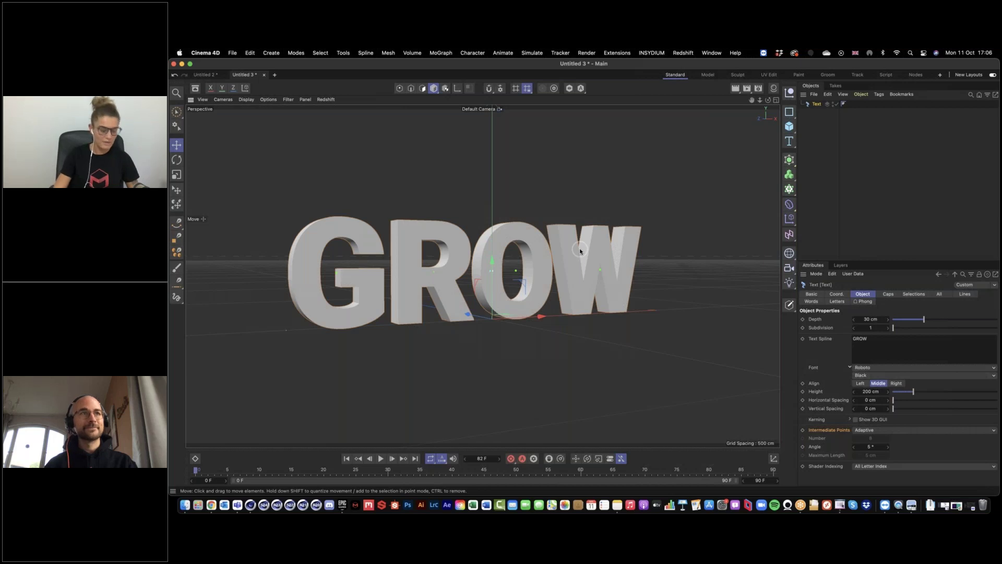
# Rotate the GROW text so that it lies flat, raise it slightly to sit on the ground plane, and deselect it
pyautogui.press('r')
pyautogui.moveTo(504, 301); pyautogui.dragTo(464, 226)
pyautogui.press('e')
pyautogui.moveTo(492, 374); pyautogui.dragTo(493, 353)
pyautogui.click(436, 291)
pyautogui.keyDown('alt'); pyautogui.moveTo(446, 315); pyautogui.dragTo(553, 291); pyautogui.keyUp('alt')
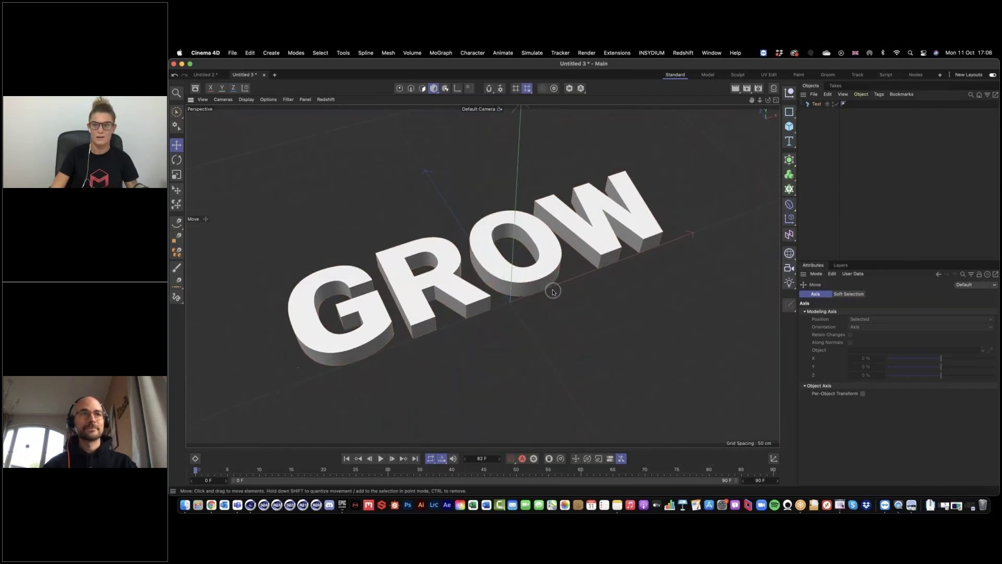
# Select the GROW text and switch the viewport display to shading with lines to reveal its mesh structure
pyautogui.click(442, 285)
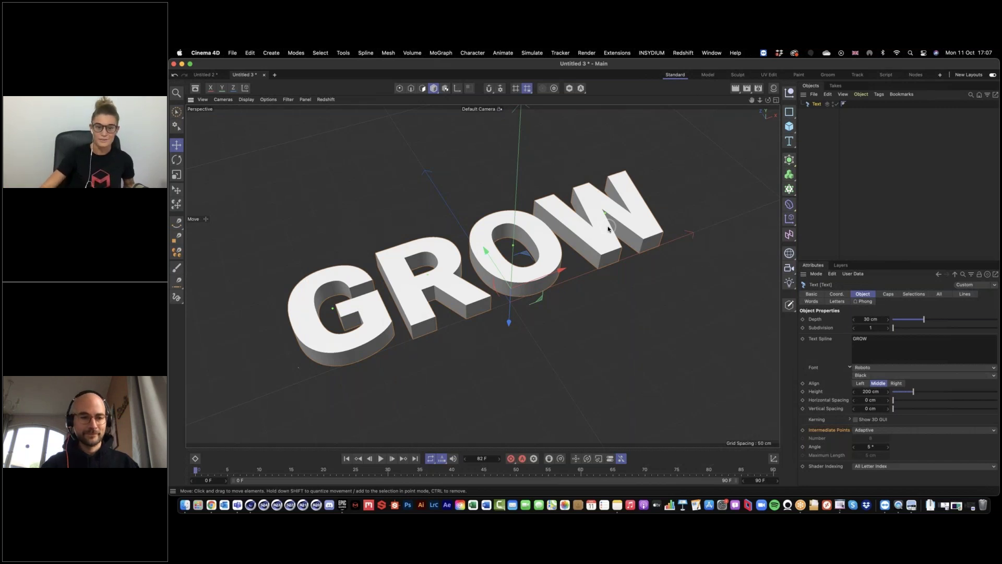
pyautogui.click(249, 100)
pyautogui.click(268, 121)
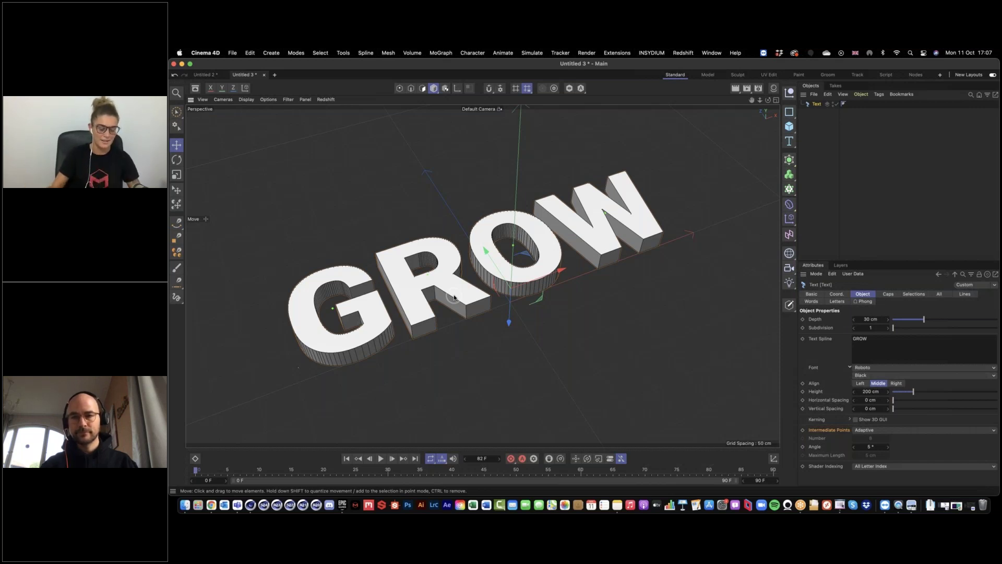
pyautogui.keyDown('alt'); pyautogui.moveTo(420, 286); pyautogui.dragTo(432, 285); pyautogui.keyUp('alt')
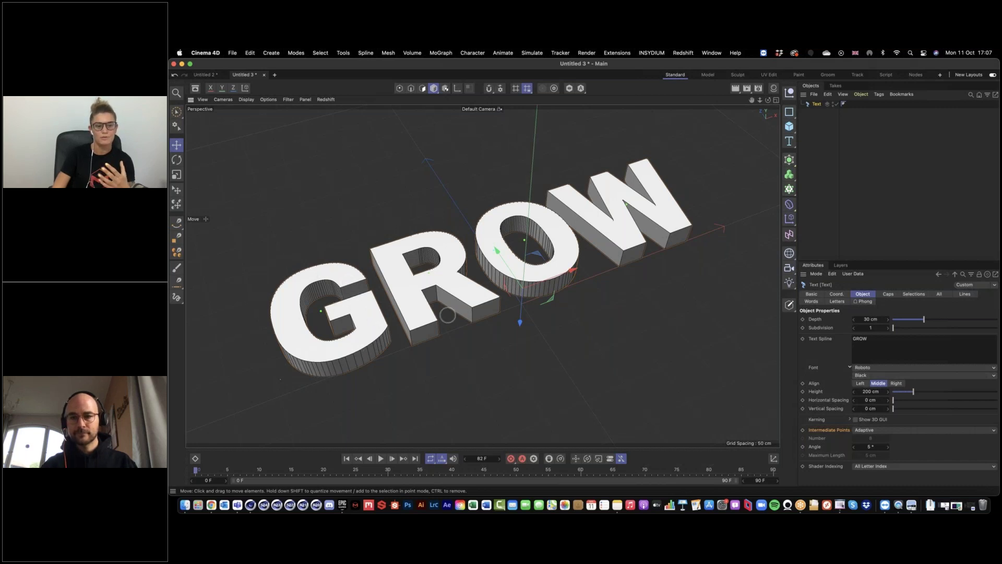
# Give the GROW text's caps a Round bevel with a size of 1 cm
pyautogui.click(391, 343)
pyautogui.click(386, 353)
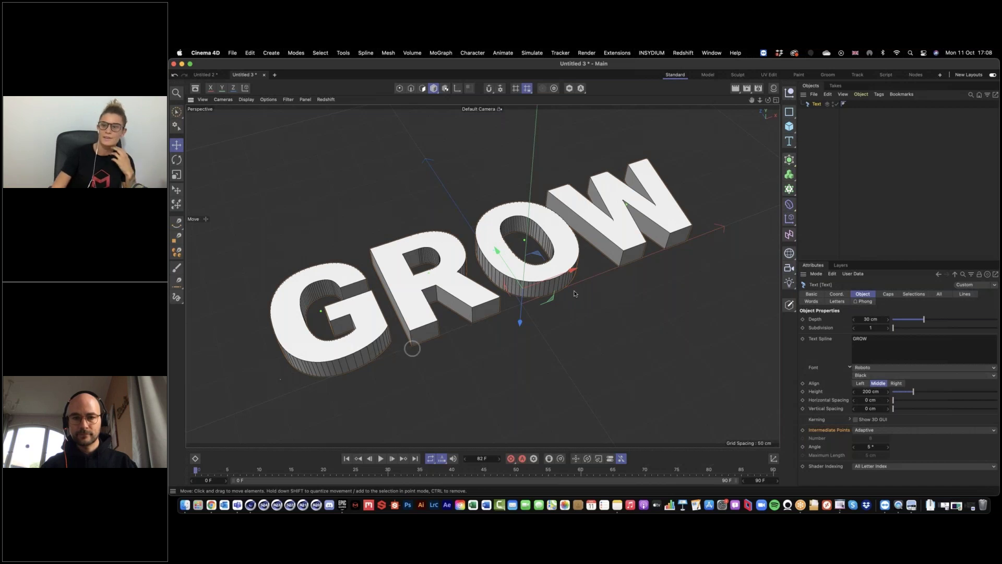
pyautogui.click(818, 104)
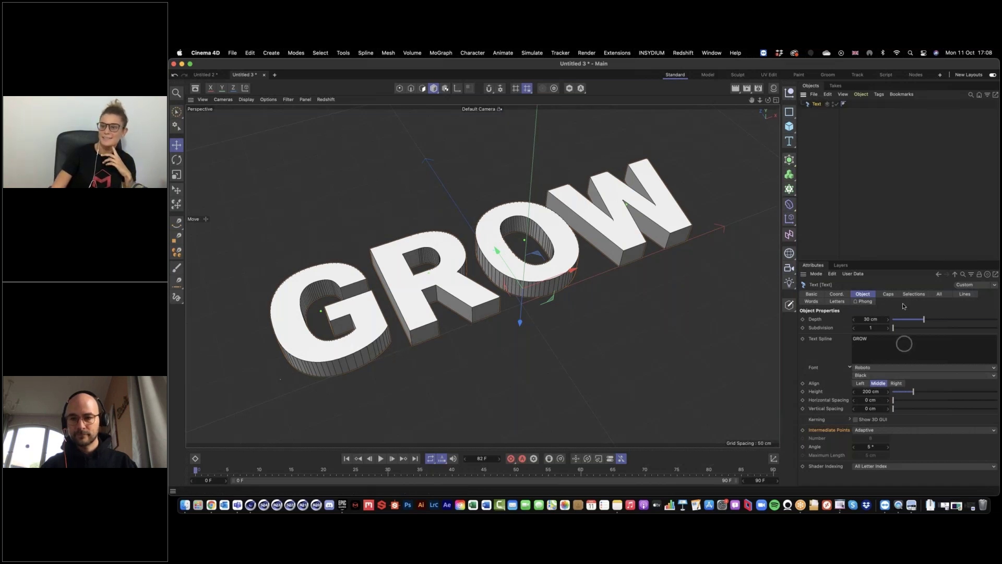
pyautogui.click(887, 294)
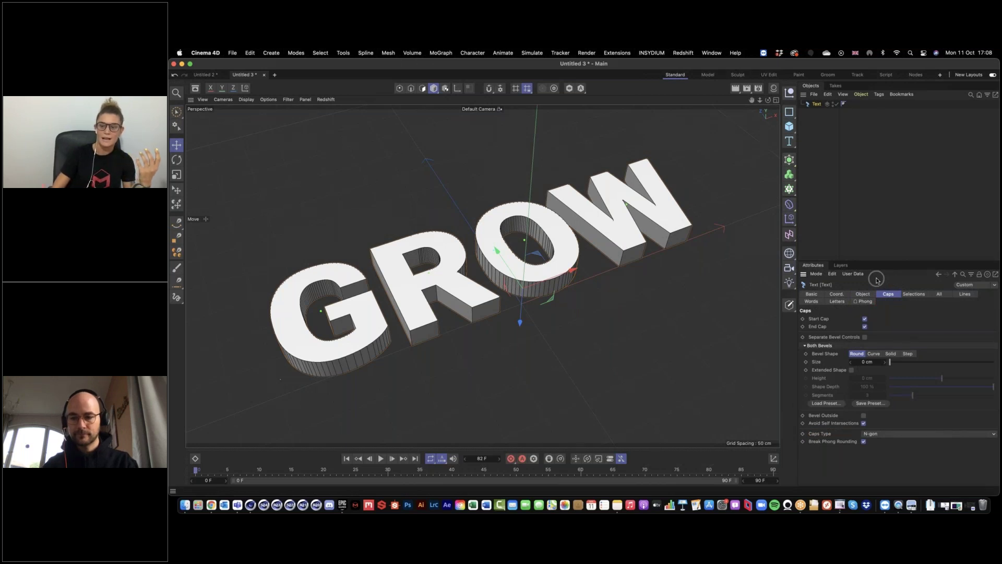
pyautogui.click(856, 355)
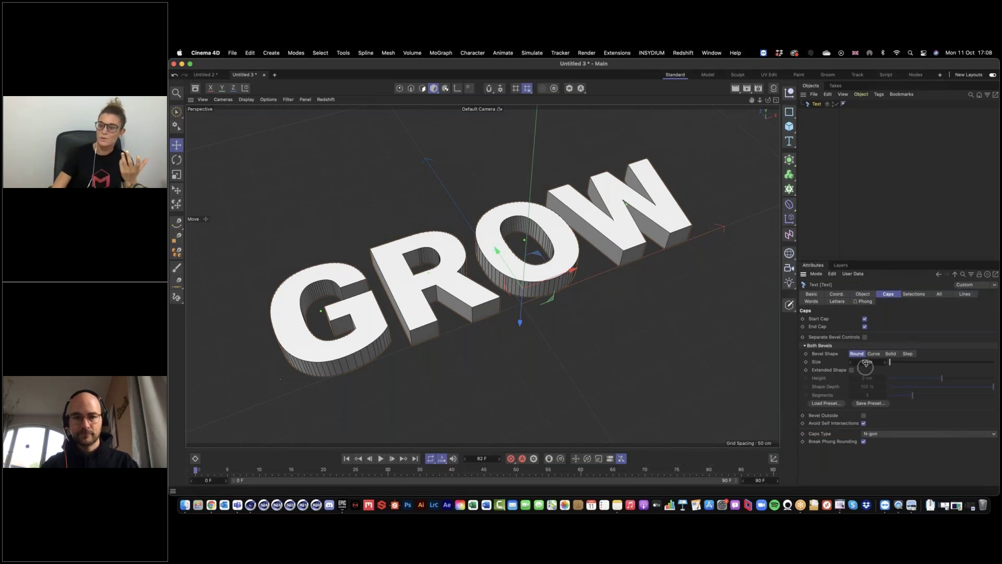
pyautogui.click(884, 362)
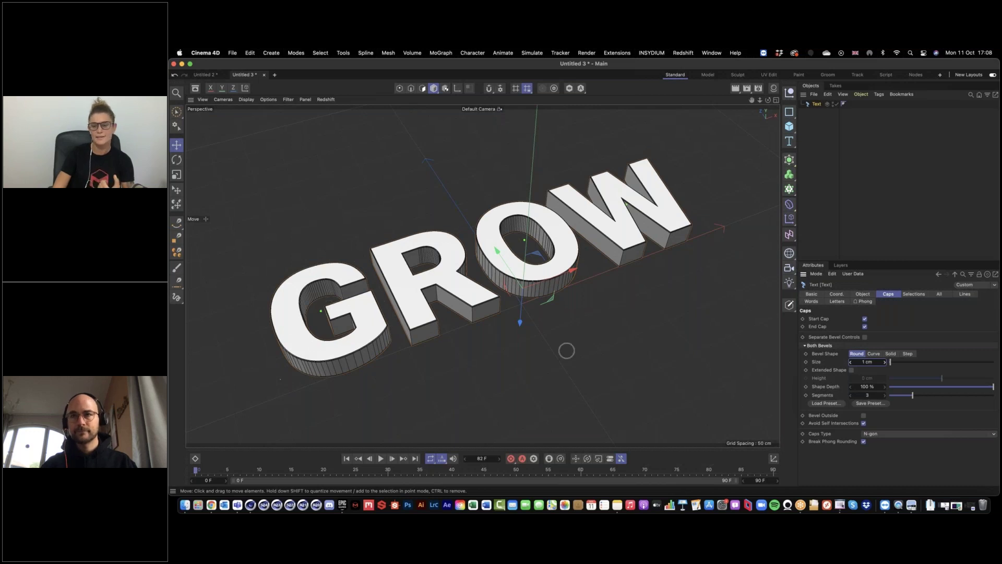
# Set the text's caps type to Regular Grid and enable Quad Dominant
pyautogui.click(970, 434)
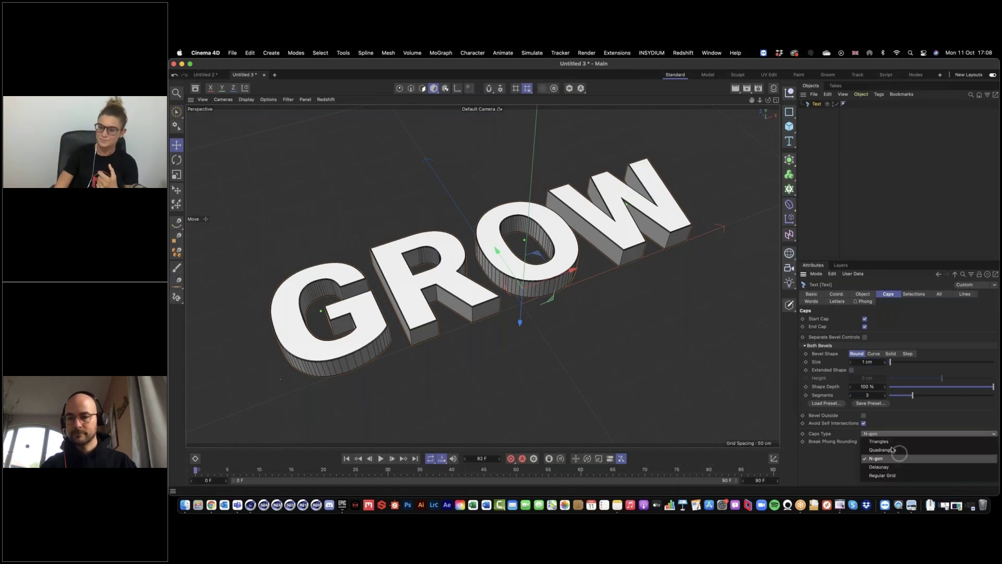
pyautogui.click(883, 475)
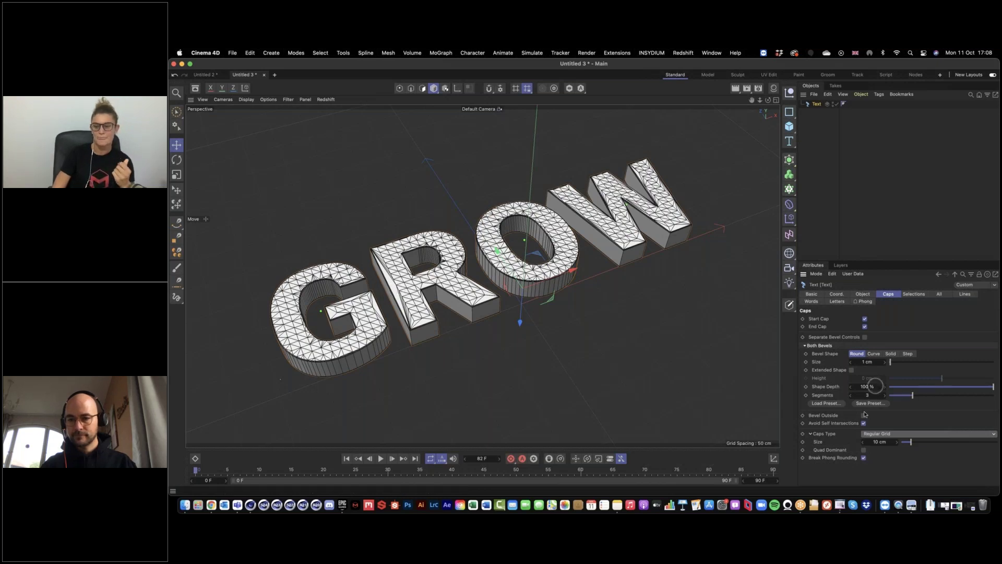
pyautogui.click(810, 434)
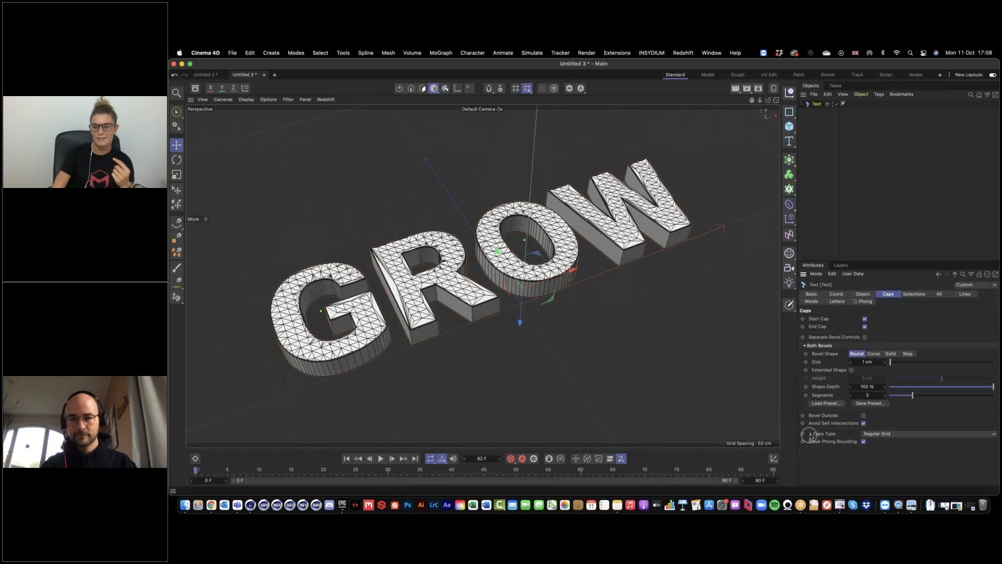
pyautogui.click(811, 433)
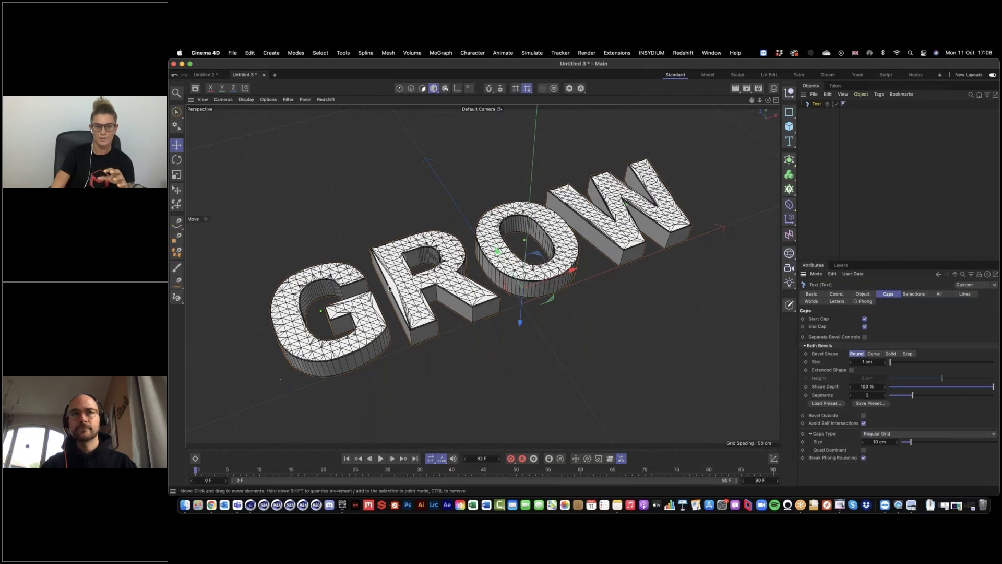
pyautogui.click(864, 450)
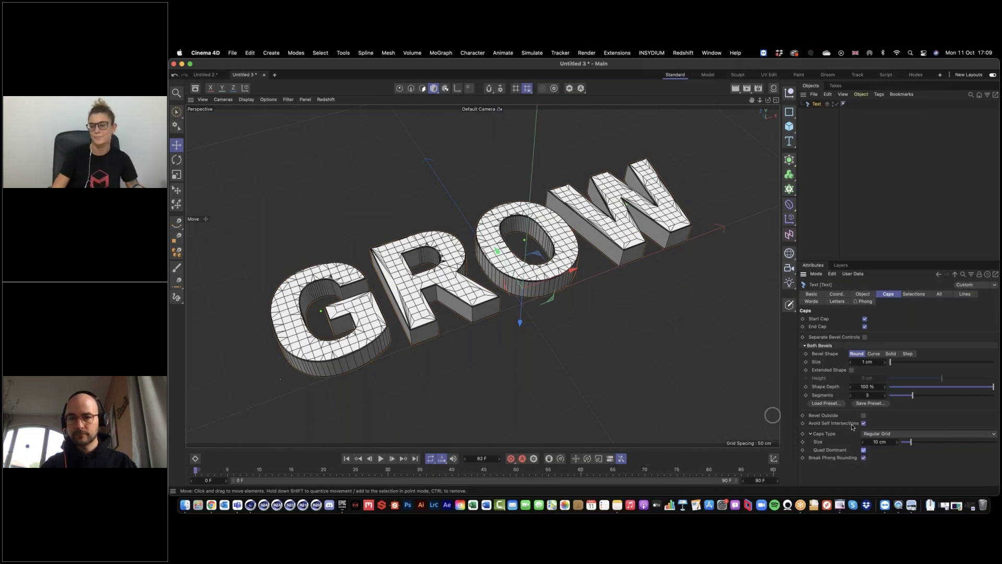
# Set the cap grid size to 6 cm and deselect the text
pyautogui.click(888, 442)
pyautogui.write('6')
pyautogui.press('Return')
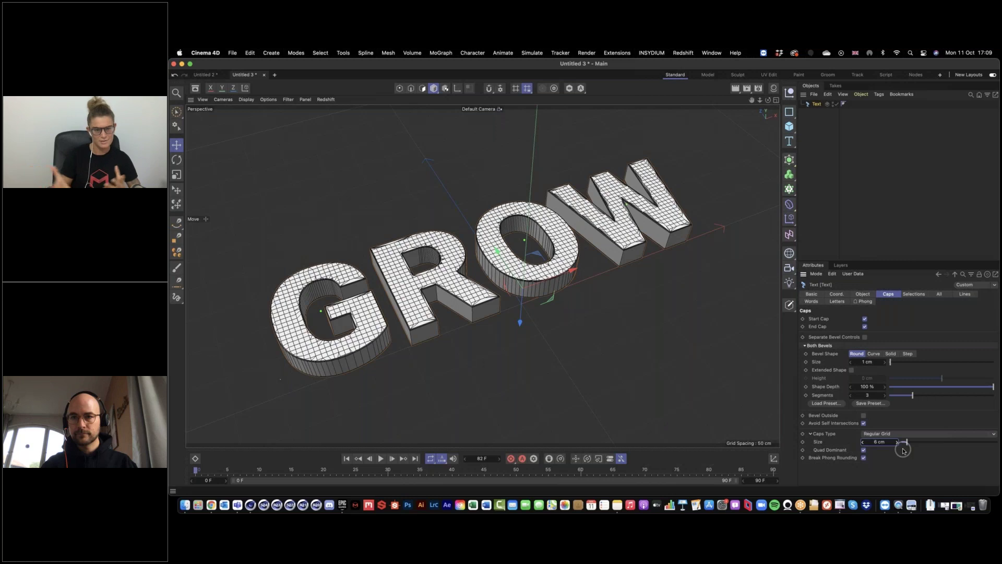
pyautogui.click(880, 440)
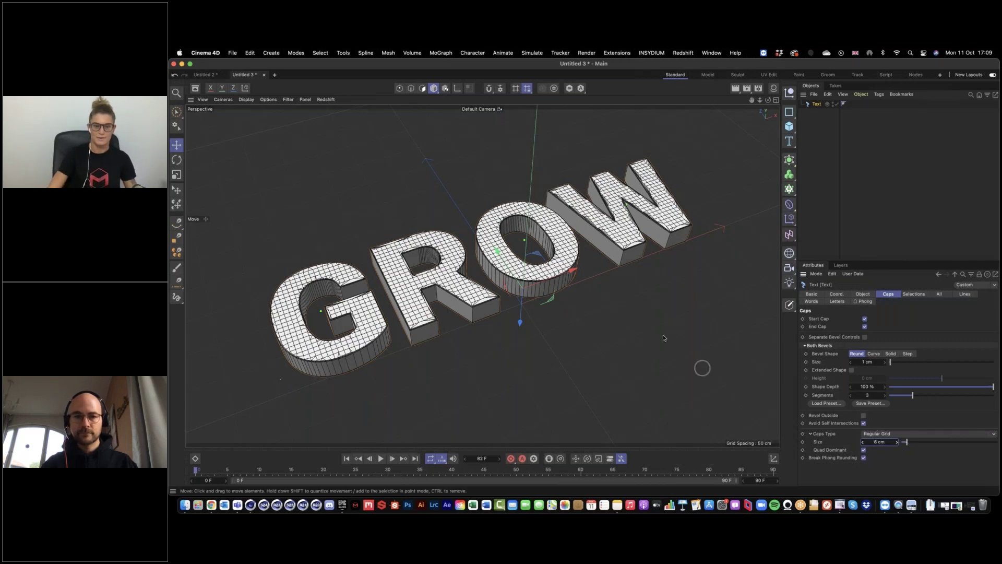
pyautogui.click(548, 311)
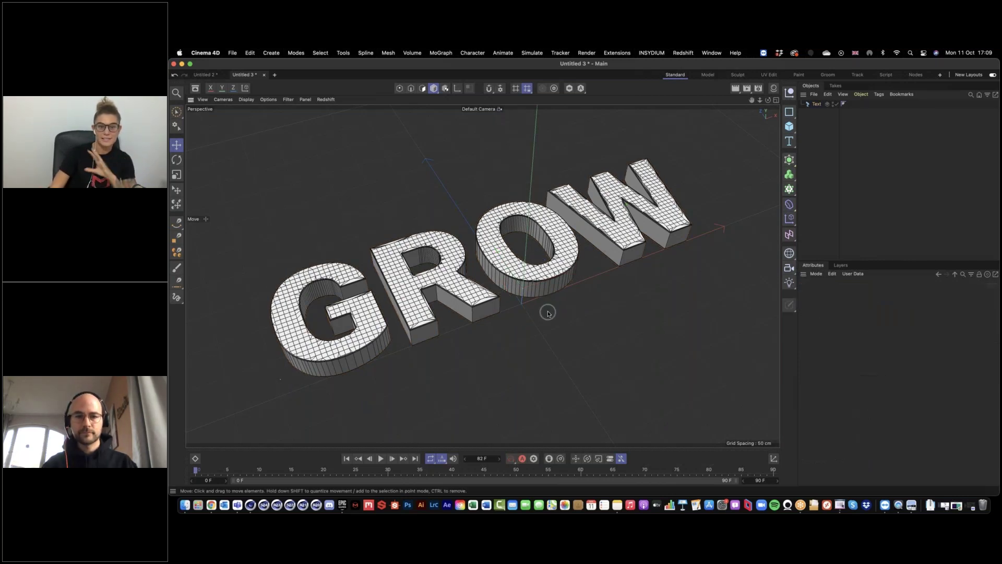
# Try a denser mesh on the letters' sides by setting the text's intermediate points to Subdivided and its subdivision to 6
pyautogui.moveTo(378, 279)
pyautogui.keyDown('alt'); pyautogui.mouseDown()
pyautogui.moveTo(380, 267)
pyautogui.moveTo(380, 276)
pyautogui.mouseUp(); pyautogui.keyUp('alt')
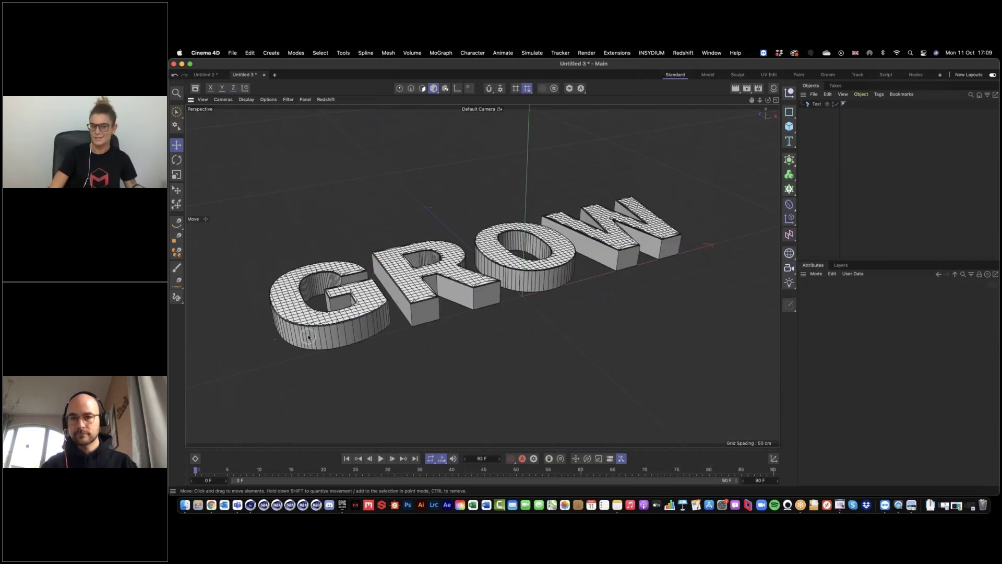
pyautogui.click(818, 105)
pyautogui.click(882, 293)
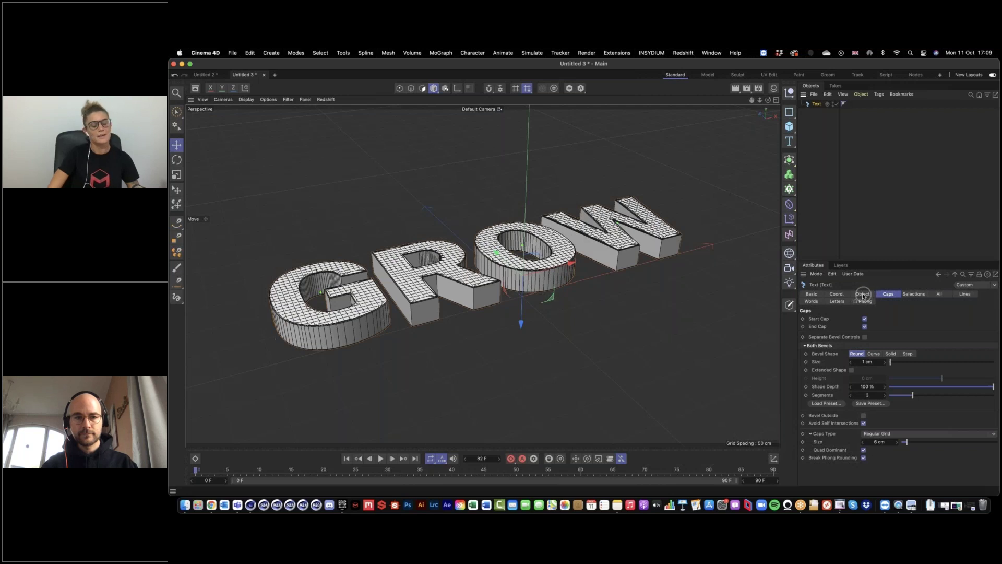
pyautogui.click(863, 295)
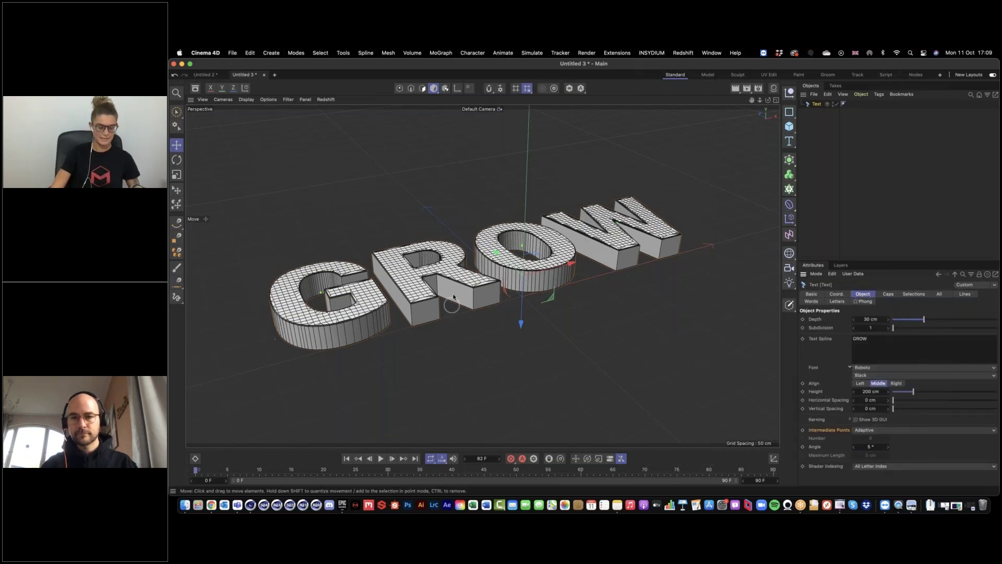
pyautogui.scroll(5, 421, 280)
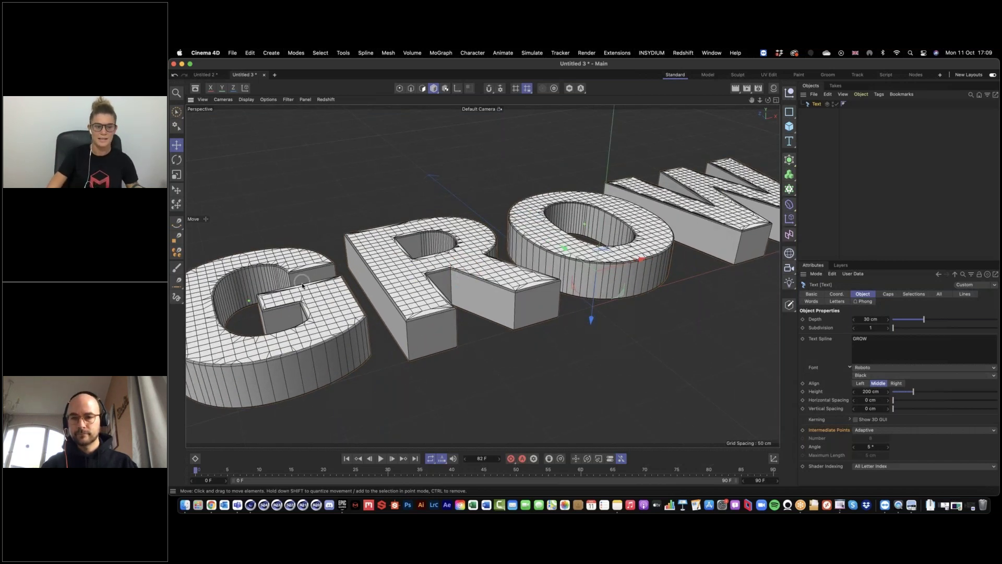
pyautogui.keyDown('alt'); pyautogui.moveTo(302, 284); pyautogui.dragTo(439, 279, button='right'); pyautogui.keyUp('alt')
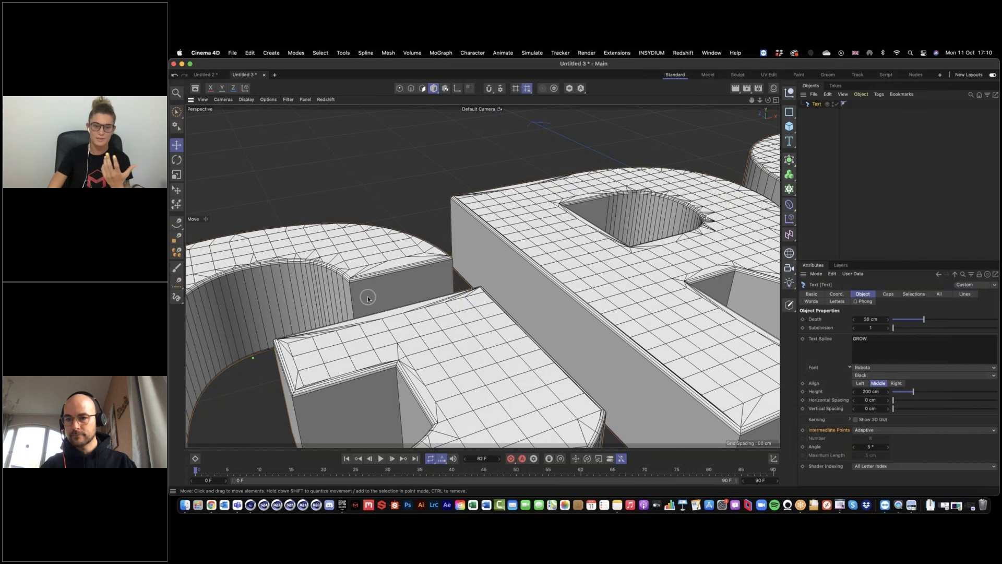
pyautogui.moveTo(313, 293)
pyautogui.keyDown('alt'); pyautogui.mouseDown()
pyautogui.moveTo(324, 302)
pyautogui.moveTo(311, 295)
pyautogui.mouseUp(); pyautogui.keyUp('alt')
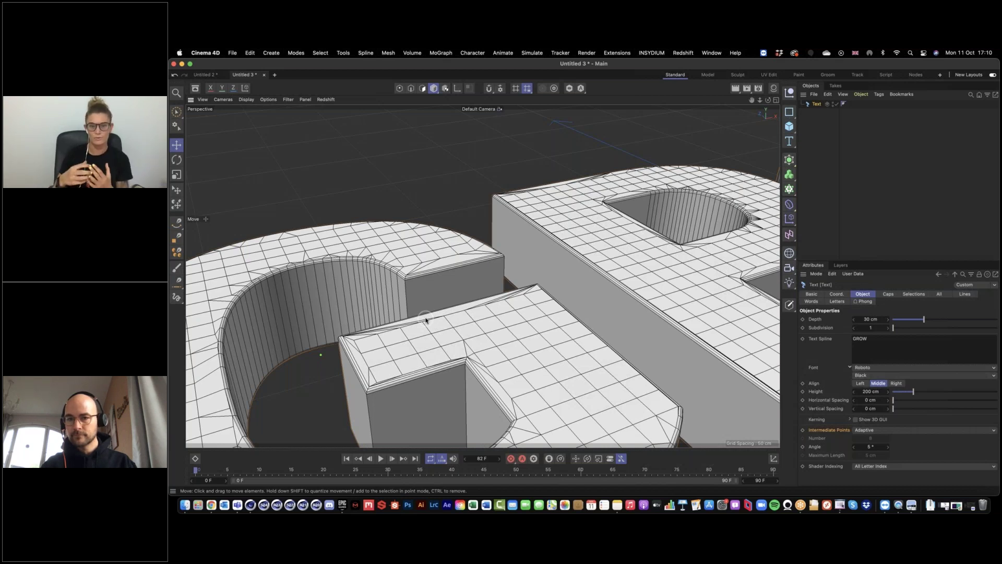
pyautogui.click(914, 398)
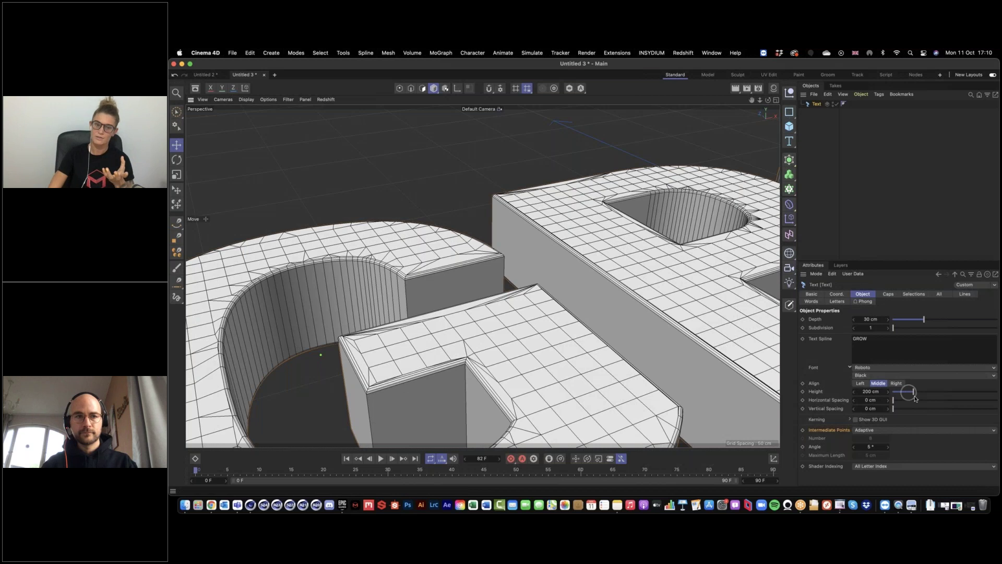
pyautogui.click(890, 431)
pyautogui.click(874, 472)
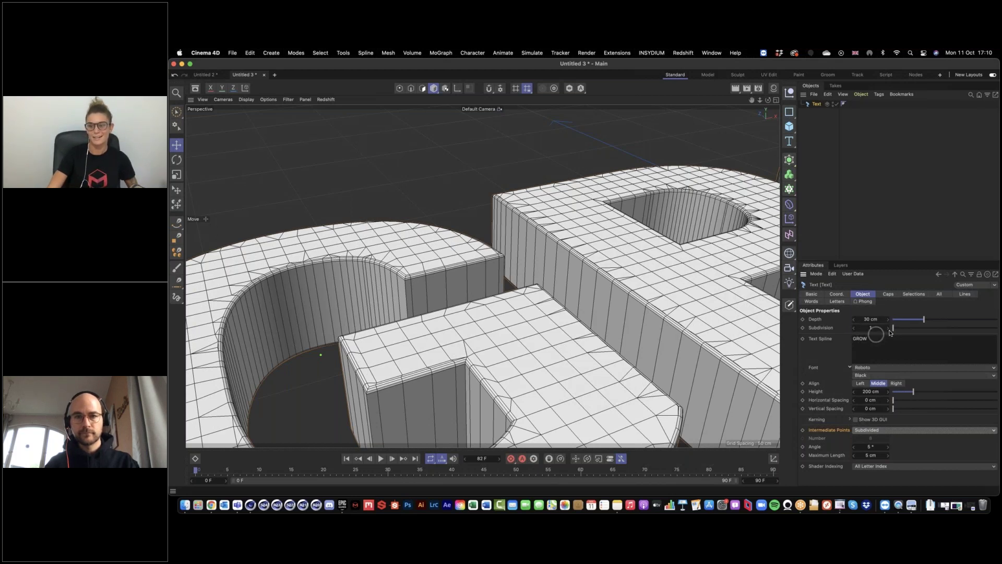
pyautogui.click(889, 328)
pyautogui.moveTo(888, 329); pyautogui.dragTo(888, 329)
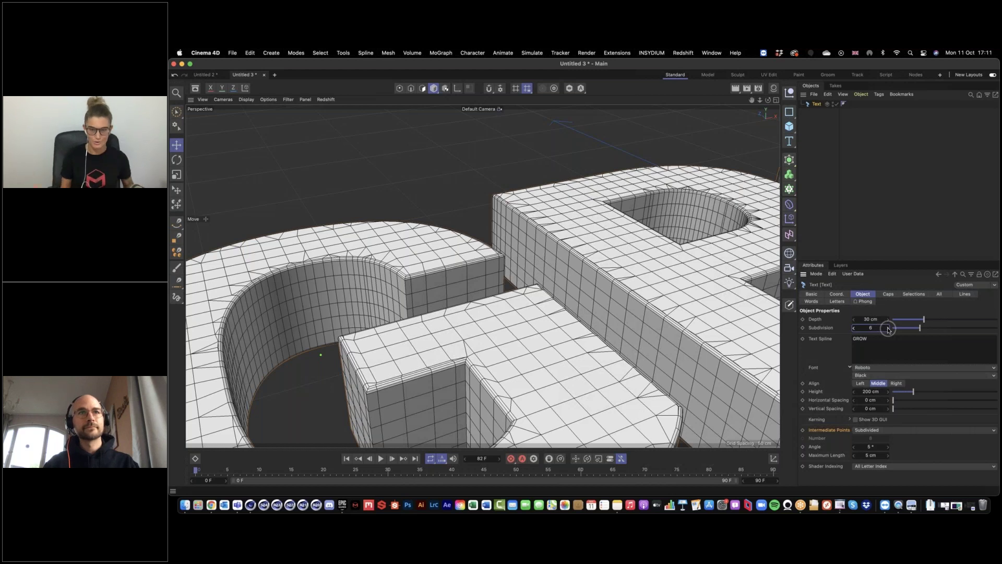
# Reset the text's subdivision to 1 and its intermediate points to Adaptive
pyautogui.doubleClick(874, 329)
pyautogui.write('1')
pyautogui.press('Return')
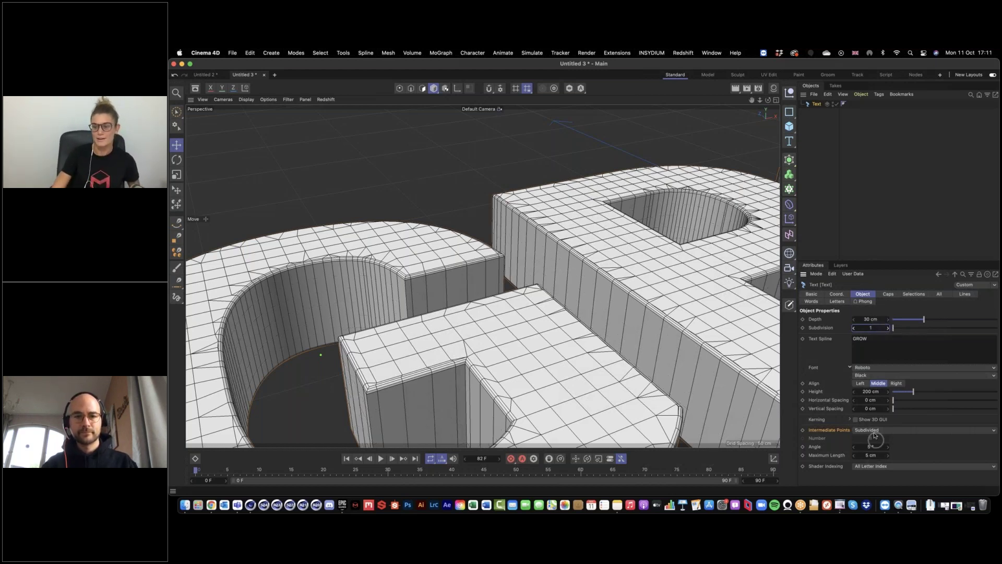
pyautogui.click(871, 430)
pyautogui.click(877, 464)
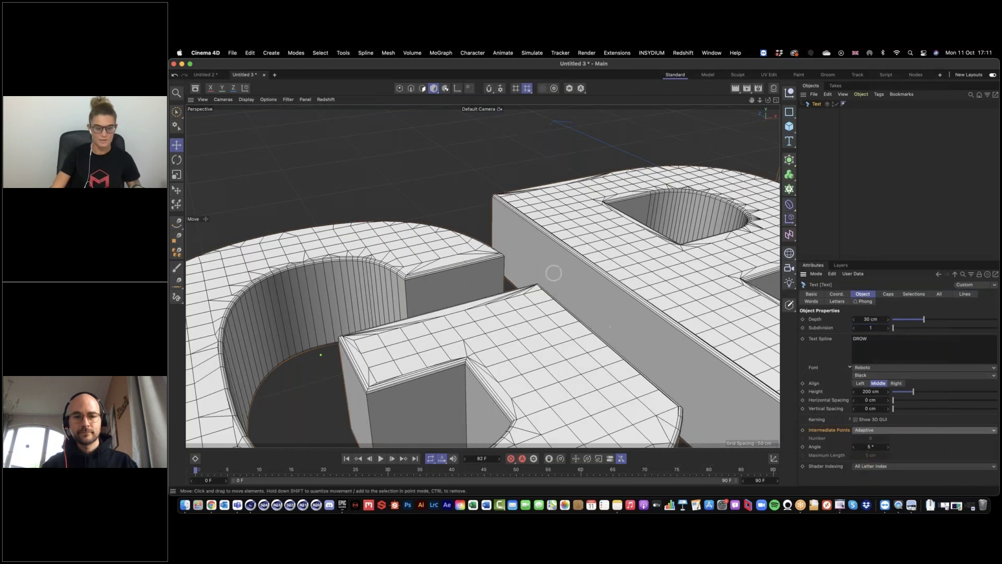
# Make the GROW text editable, unfold its letter hierarchy, and merge everything into one polygon object with Connect Objects + Delete
pyautogui.keyDown('alt'); pyautogui.moveTo(622, 293); pyautogui.dragTo(448, 291, button='right'); pyautogui.keyUp('alt')
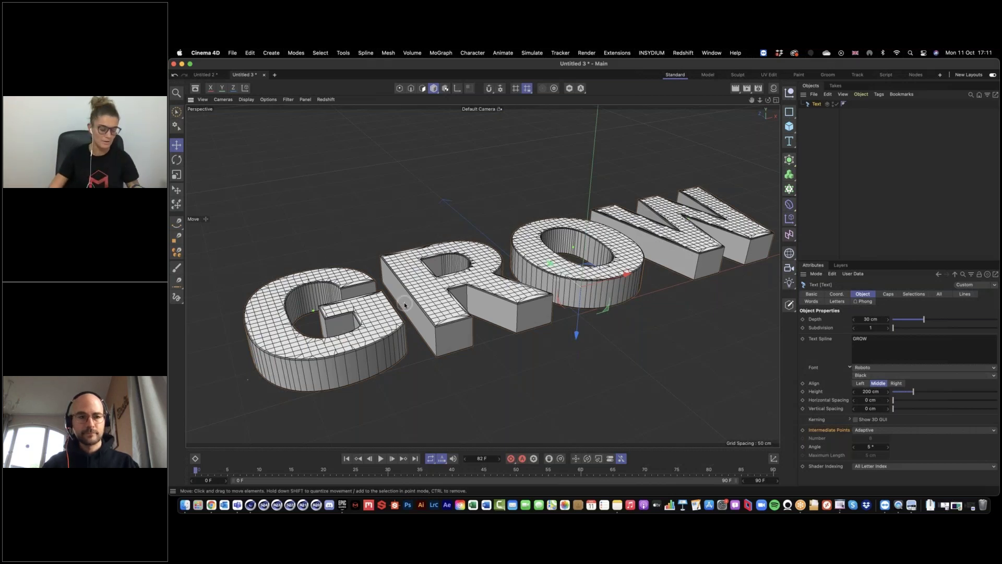
pyautogui.moveTo(470, 293)
pyautogui.keyDown('alt'); pyautogui.mouseDown()
pyautogui.moveTo(485, 298)
pyautogui.moveTo(476, 308)
pyautogui.moveTo(486, 287)
pyautogui.mouseUp(); pyautogui.keyUp('alt')
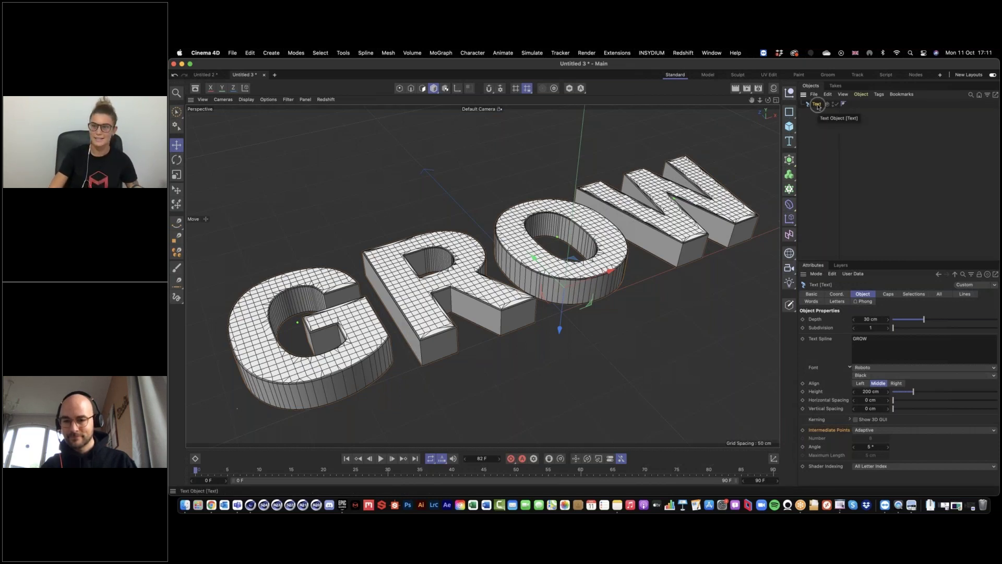
pyautogui.press('c')
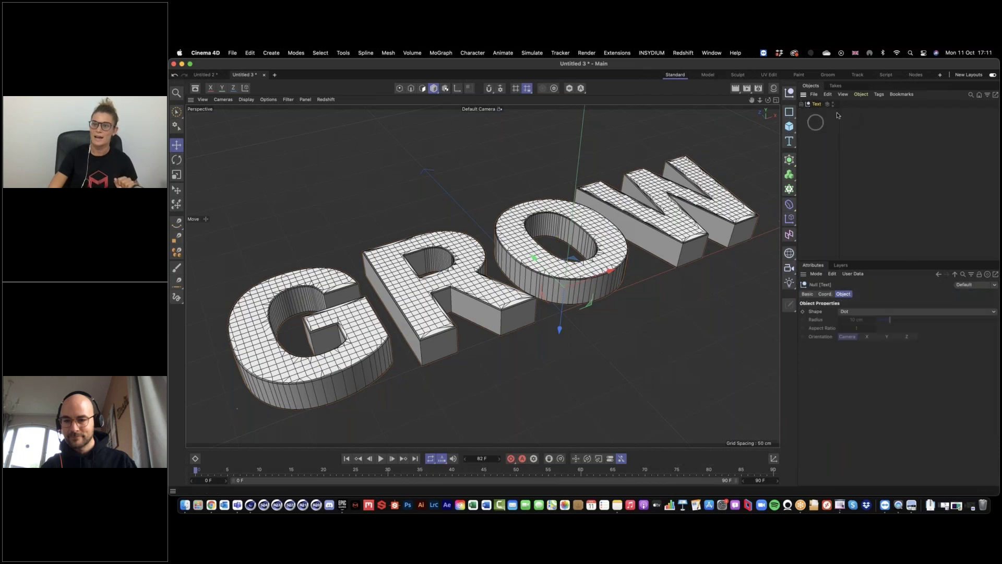
pyautogui.click(801, 104)
pyautogui.click(805, 112)
pyautogui.click(810, 120)
pyautogui.click(815, 128)
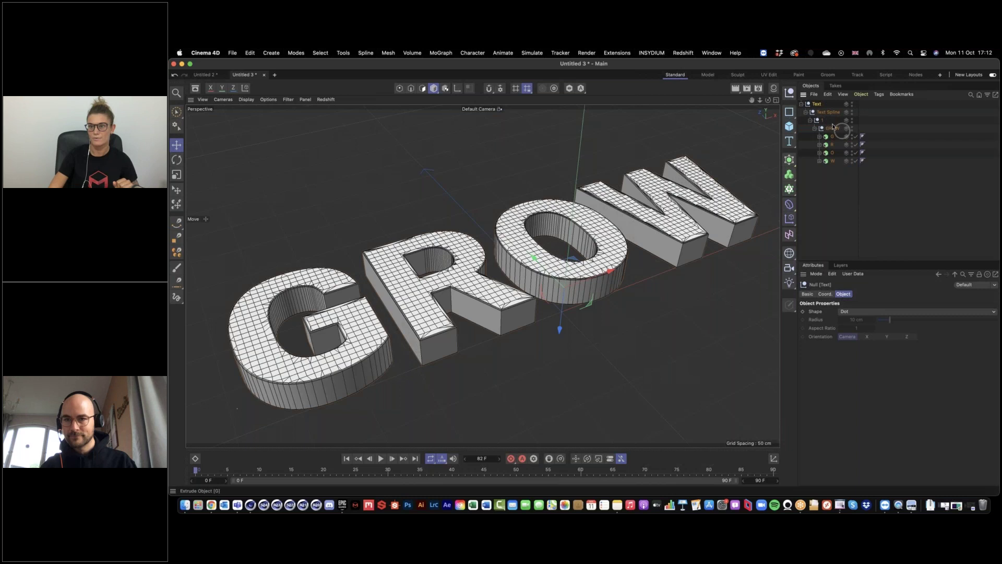
pyautogui.click(820, 137)
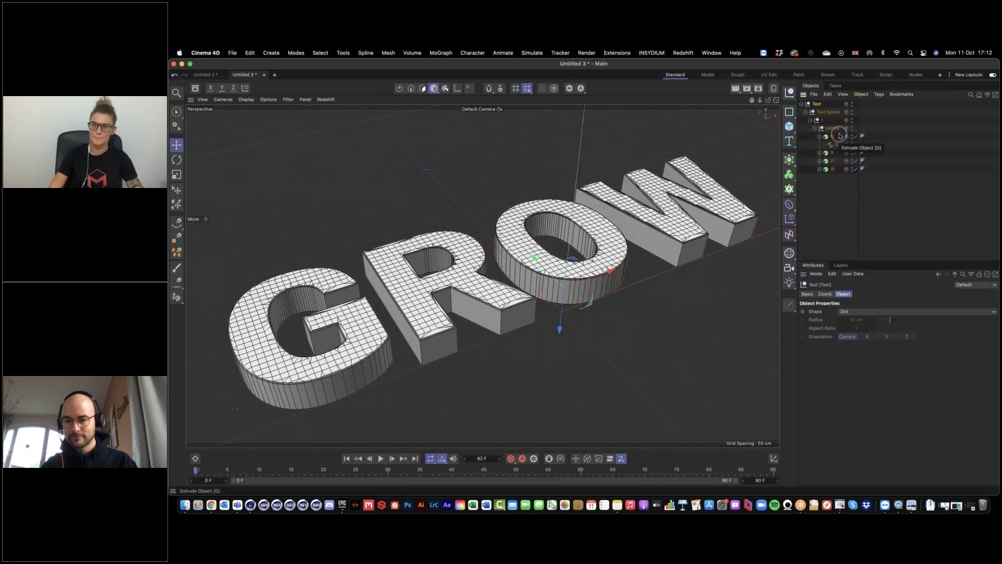
pyautogui.rightClick(817, 105)
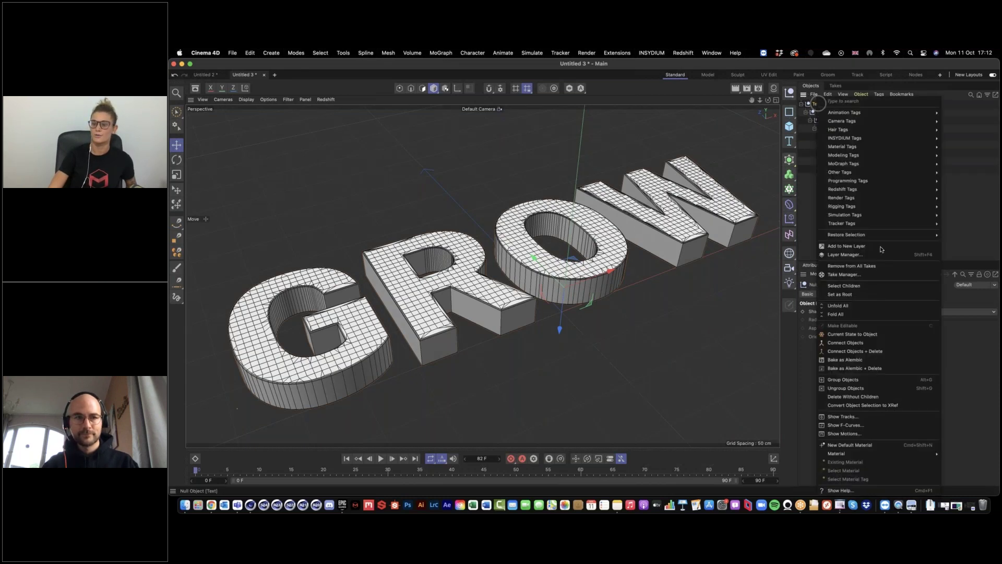
pyautogui.click(882, 353)
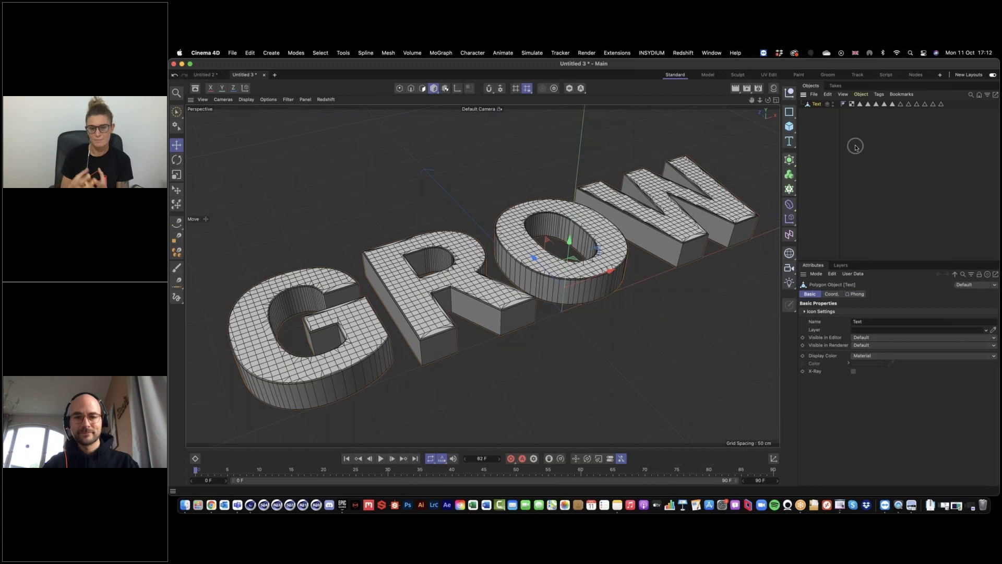
# Select the letters' top cap polygons using the C1 polygon selection tag, and reselect the Text object with that selection active
pyautogui.click(868, 105)
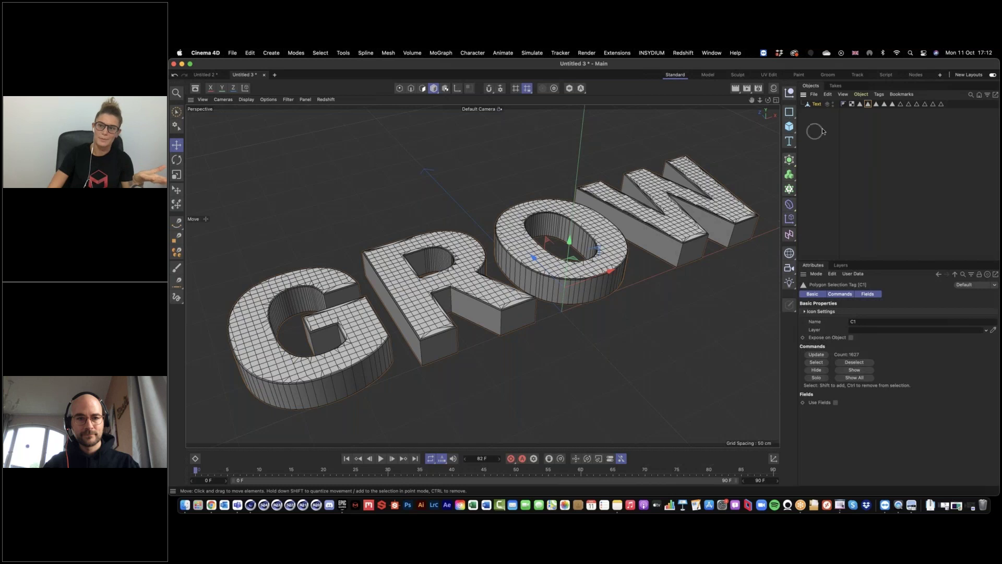
pyautogui.doubleClick(868, 104)
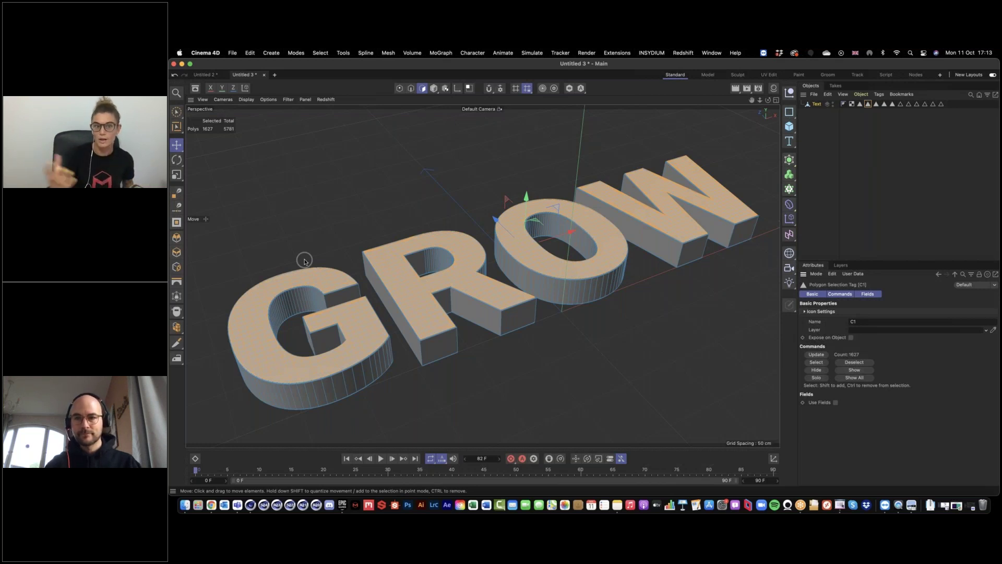
pyautogui.click(826, 121)
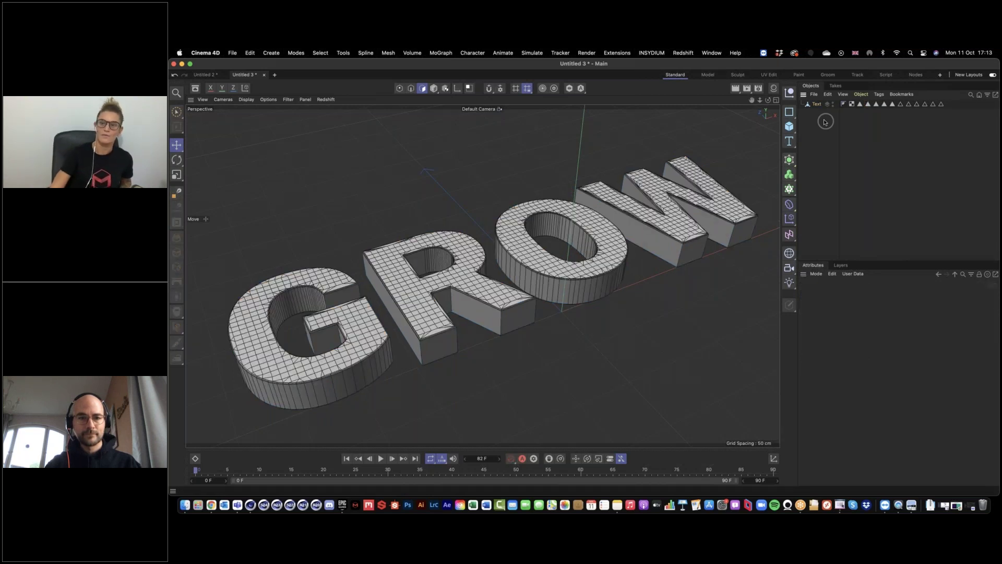
pyautogui.click(817, 104)
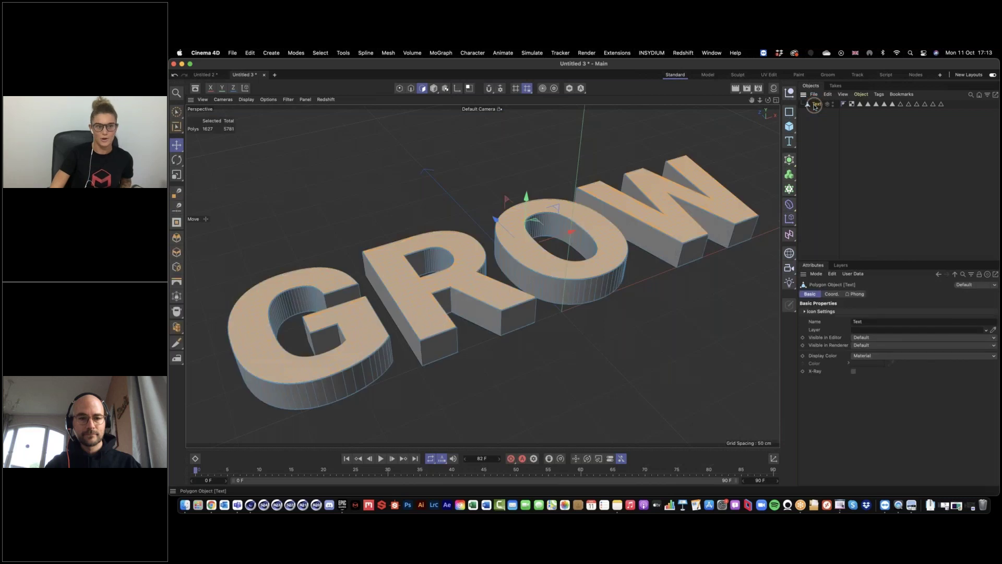
# Switch to point mode and select a single point on the outer curved edge of the G's top face
pyautogui.click(399, 89)
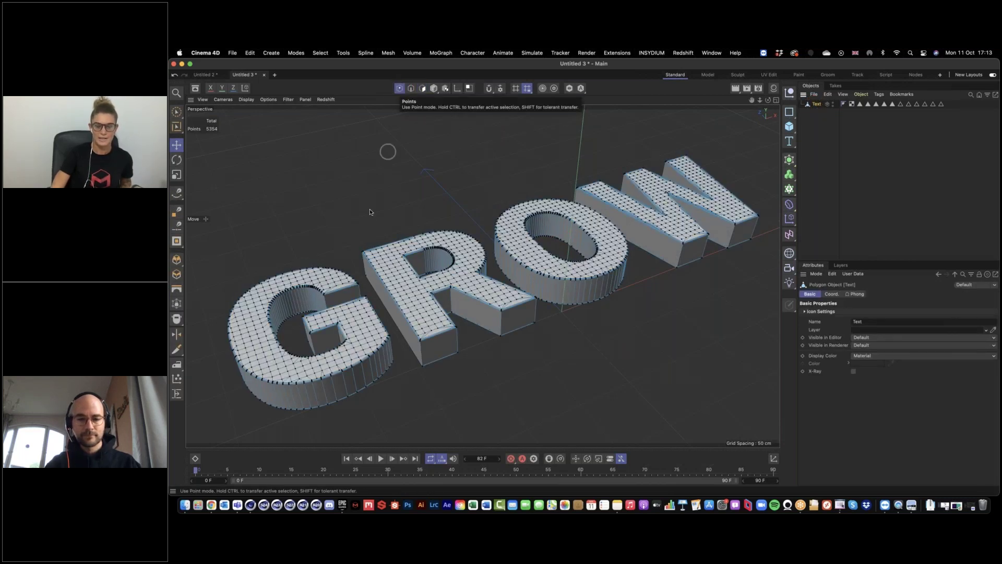
pyautogui.click(231, 346)
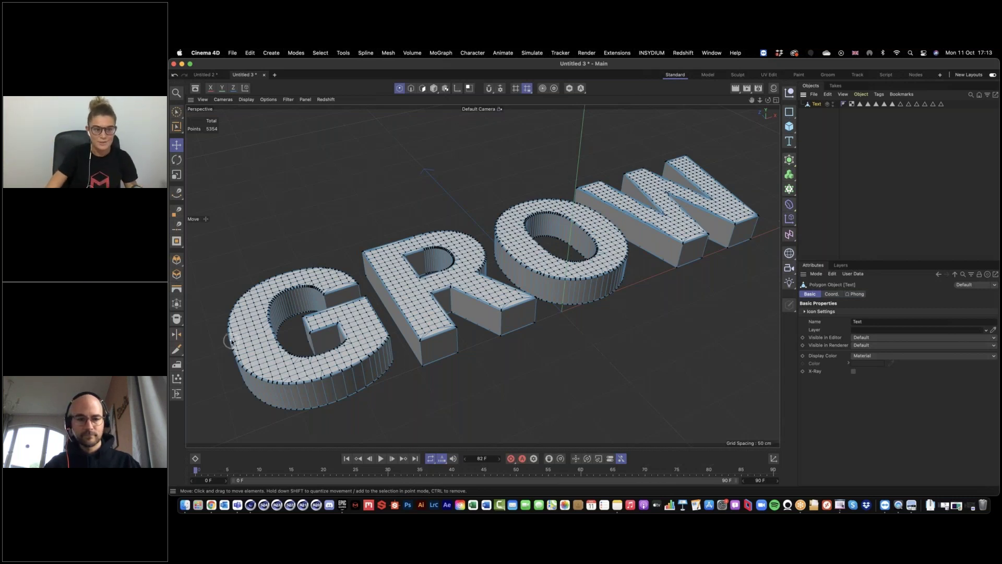
pyautogui.click(230, 341)
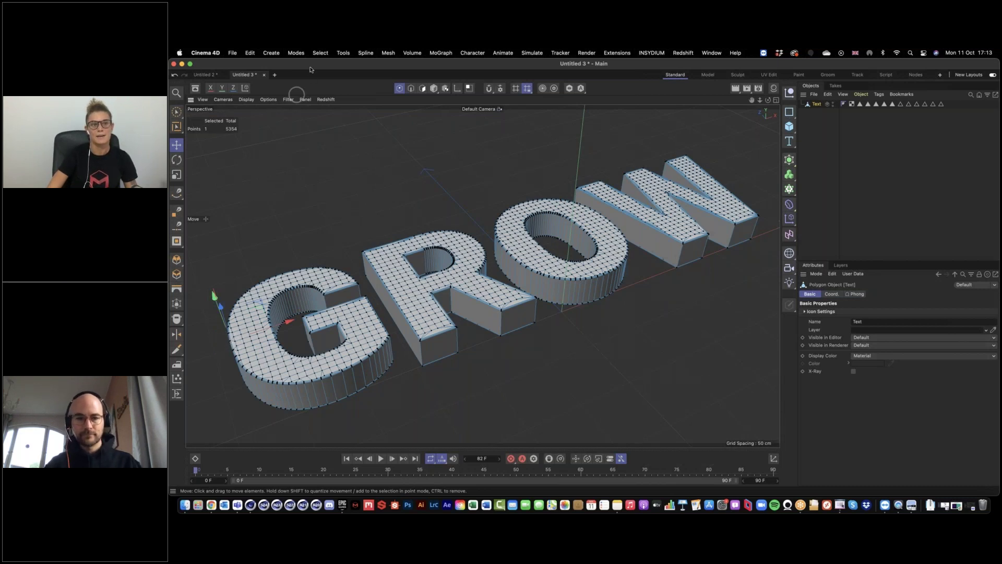
# Set the selected point's vertex weight to 100% with the mode left at Set
pyautogui.click(319, 52)
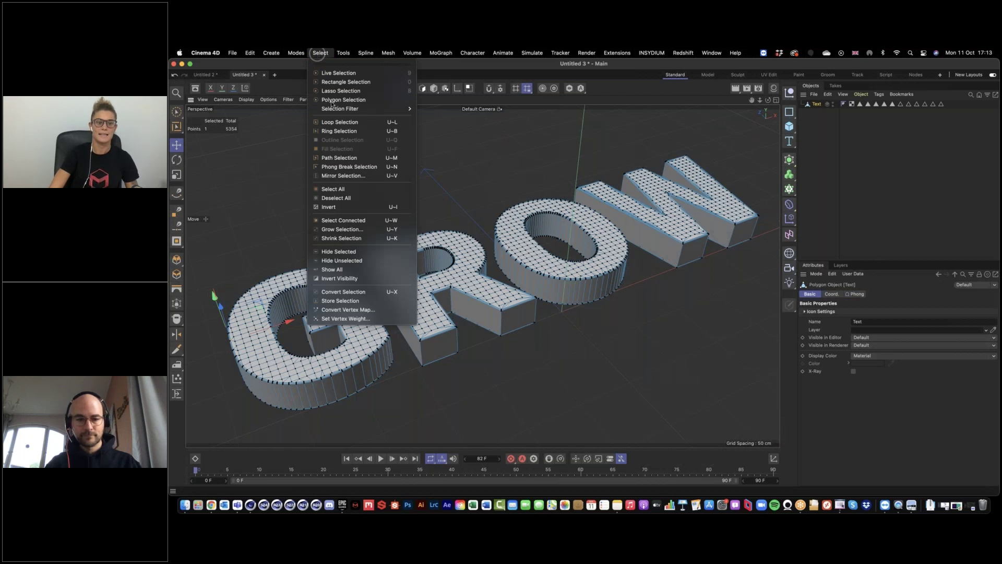
pyautogui.click(341, 318)
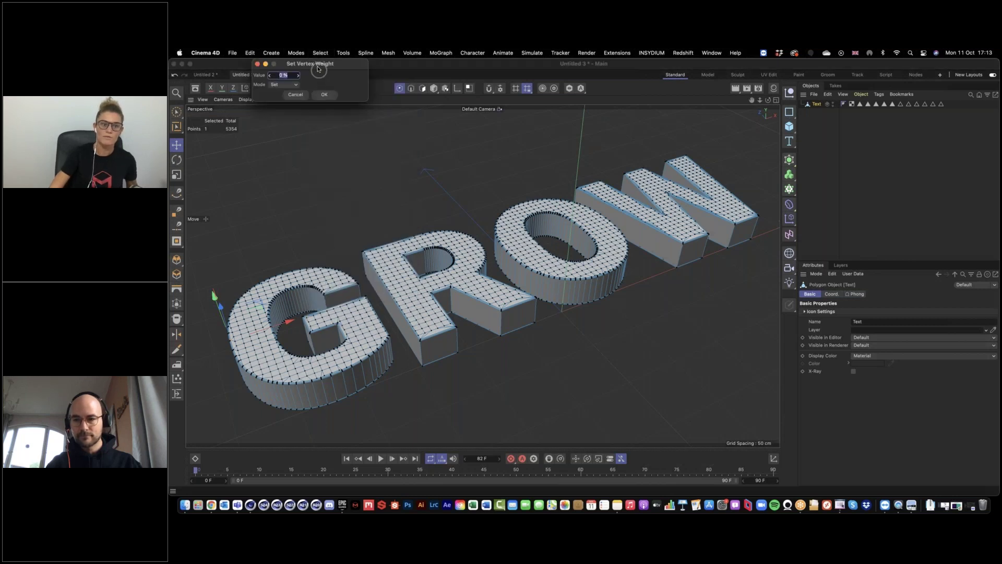
pyautogui.moveTo(319, 68); pyautogui.dragTo(376, 232)
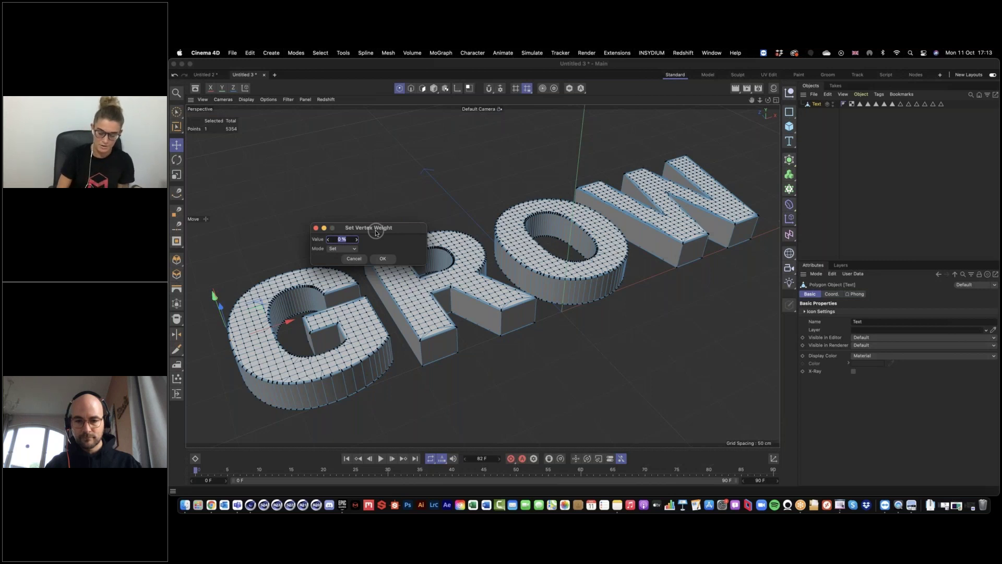
pyautogui.write('100')
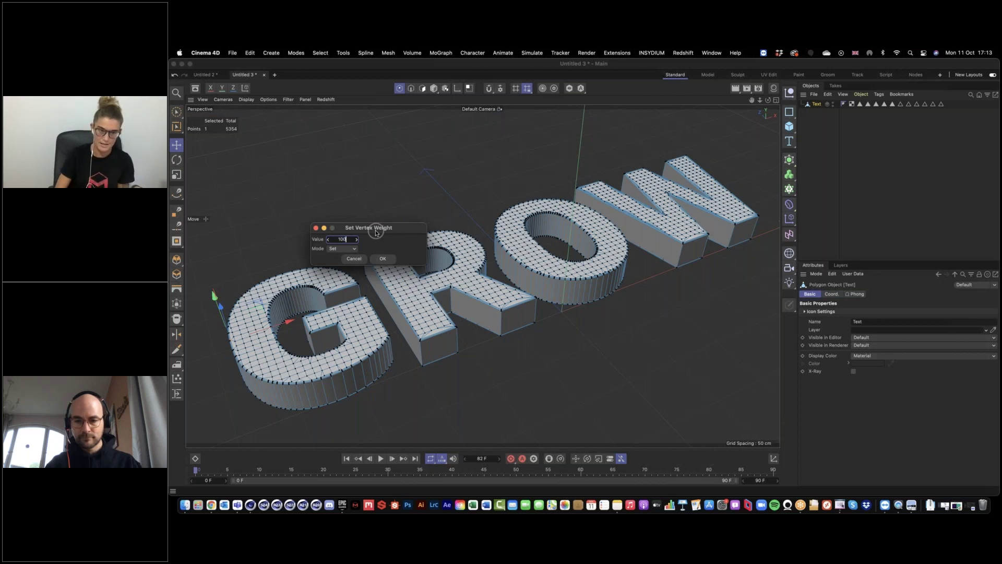
pyautogui.click(383, 259)
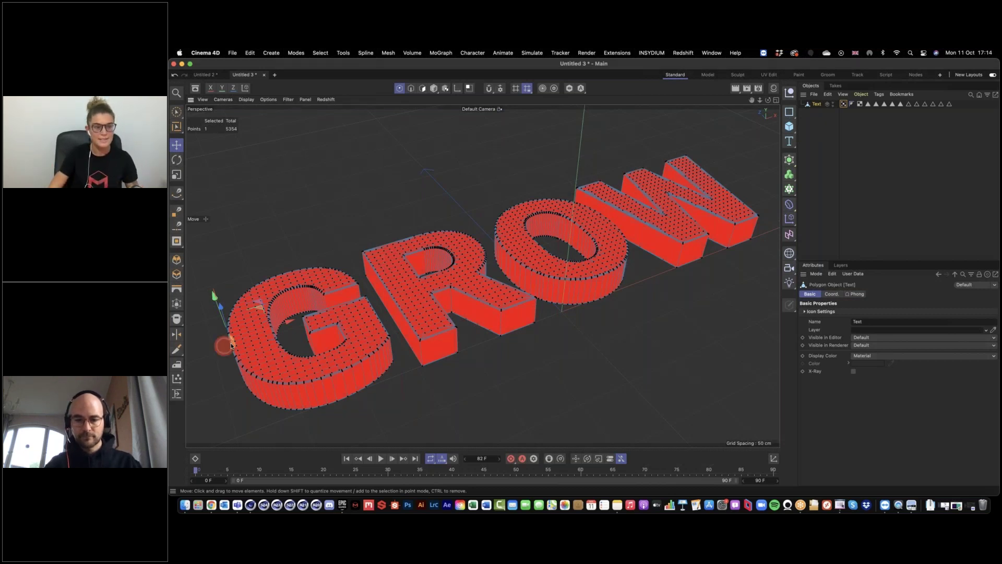
# Turn on Use Fields in the basic properties of the Text object's Vertex Map tag
pyautogui.scroll(10, 214, 292)
pyautogui.scroll(2, 296, 328)
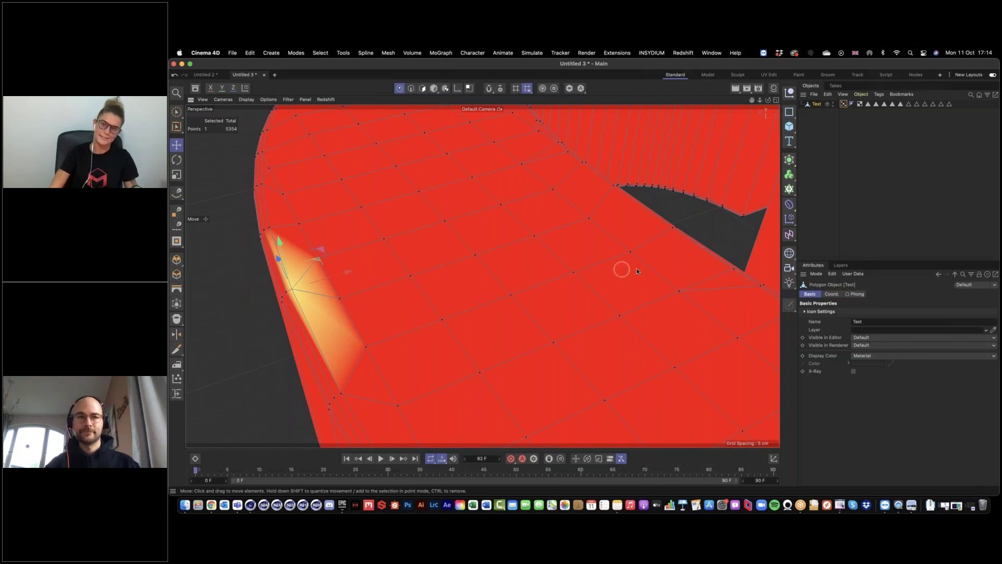
pyautogui.keyDown('alt'); pyautogui.moveTo(665, 253); pyautogui.dragTo(530, 264, button='right'); pyautogui.keyUp('alt')
pyautogui.keyDown('alt'); pyautogui.moveTo(554, 258); pyautogui.dragTo(474, 249); pyautogui.keyUp('alt')
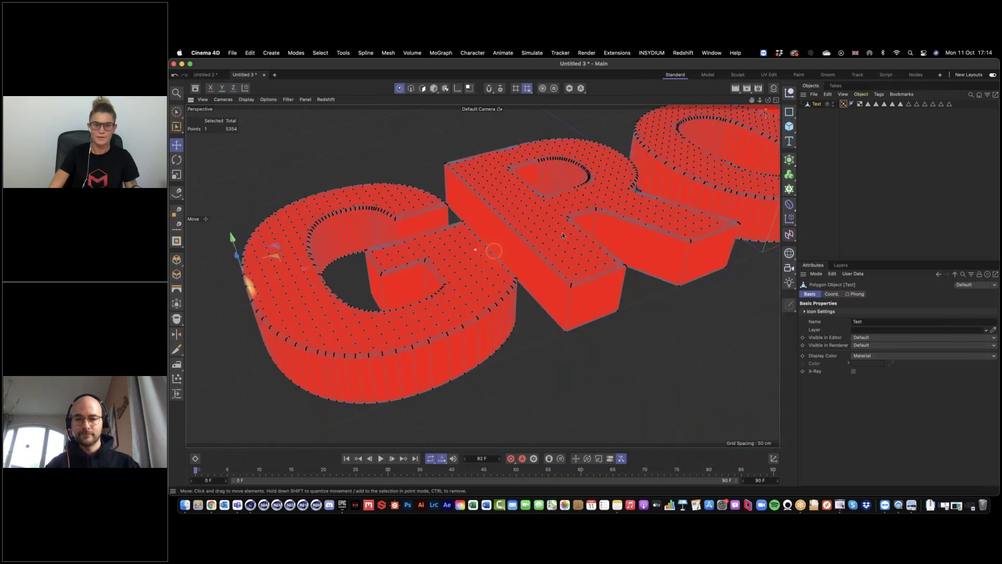
pyautogui.keyDown('alt'); pyautogui.moveTo(600, 230); pyautogui.dragTo(566, 228, button='right'); pyautogui.keyUp('alt')
pyautogui.keyDown('alt'); pyautogui.moveTo(579, 212); pyautogui.dragTo(458, 270, button='middle'); pyautogui.keyUp('alt')
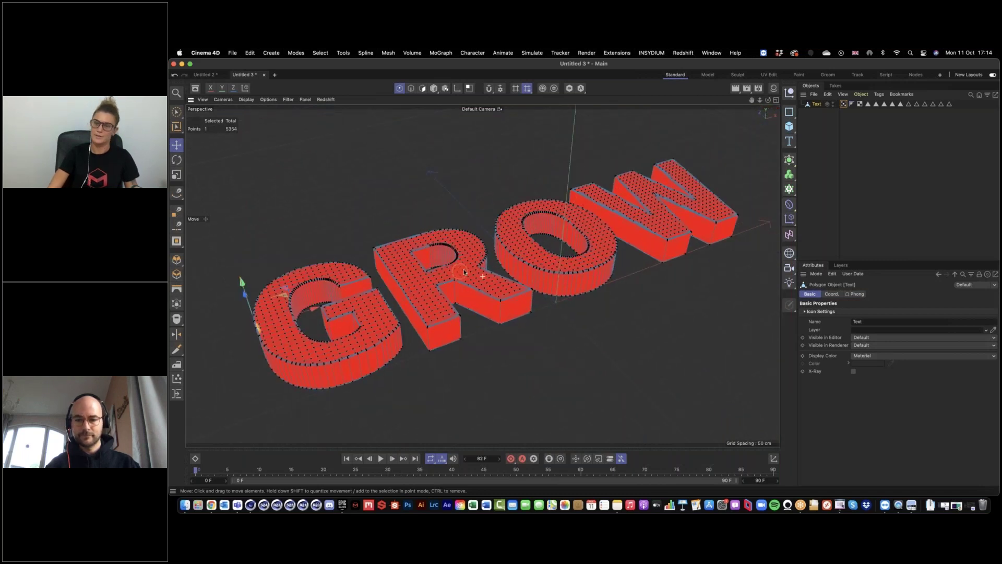
pyautogui.click(844, 105)
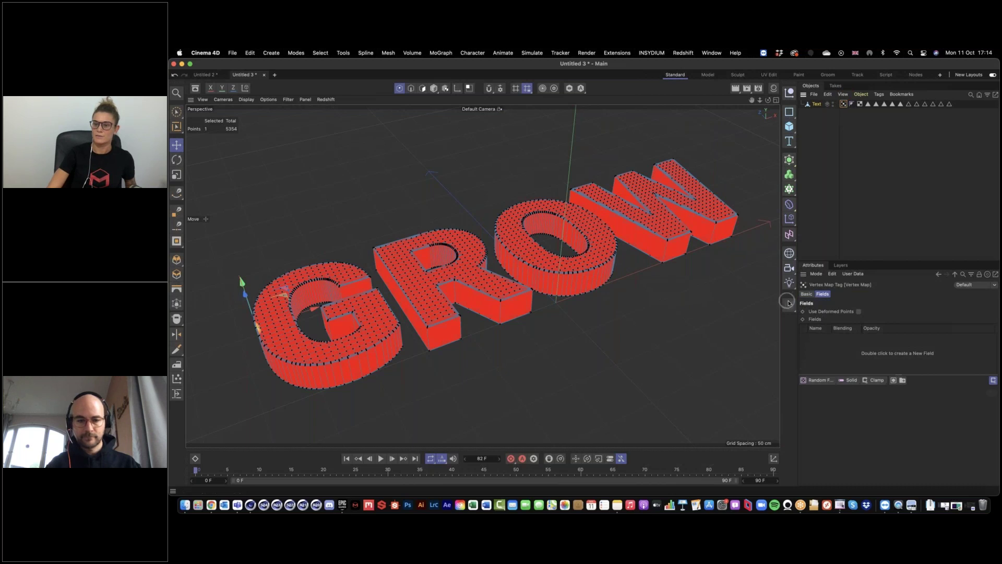
pyautogui.click(806, 293)
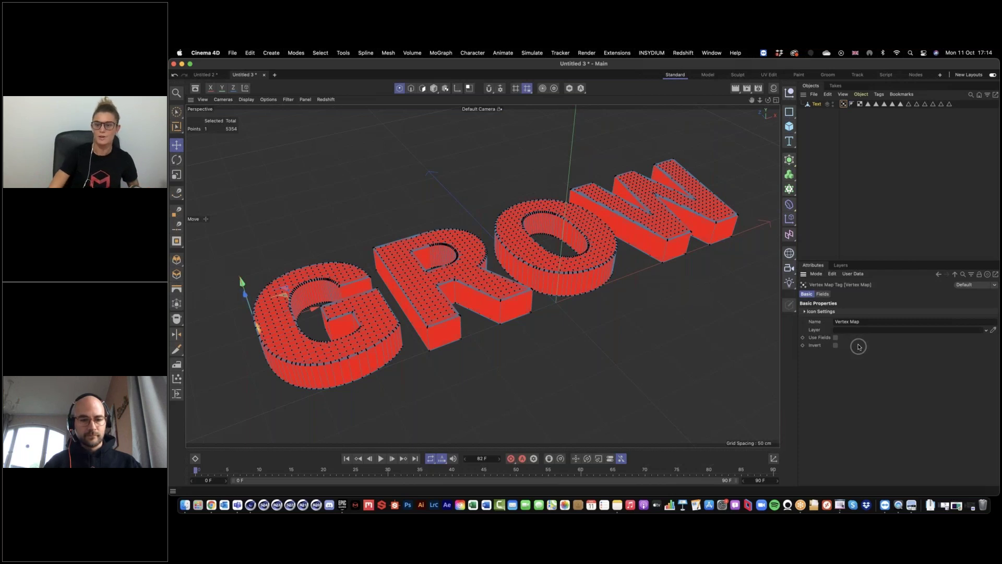
pyautogui.click(836, 337)
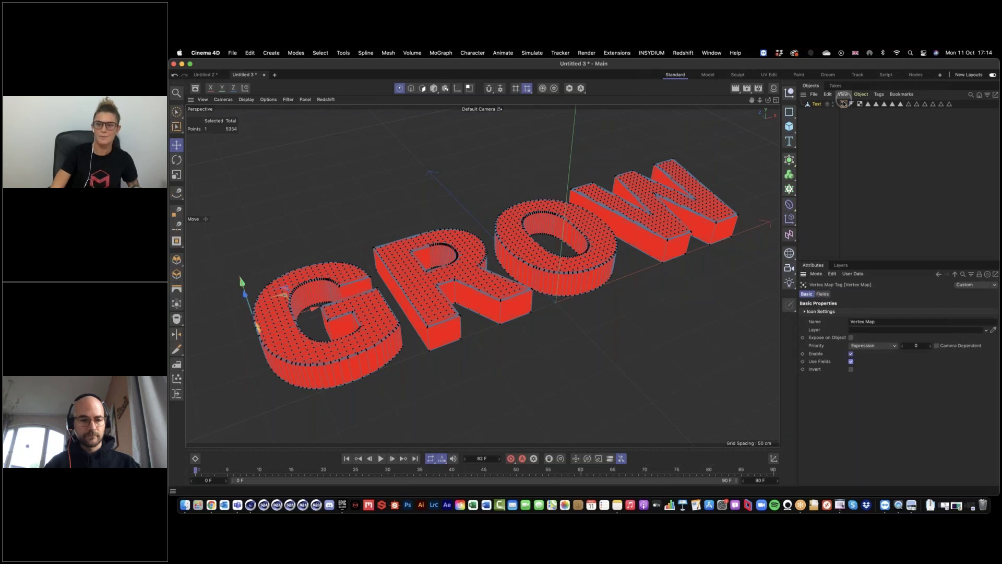
# Set the mode of the Freeze layer in the vertex map's fields to Grow
pyautogui.click(822, 295)
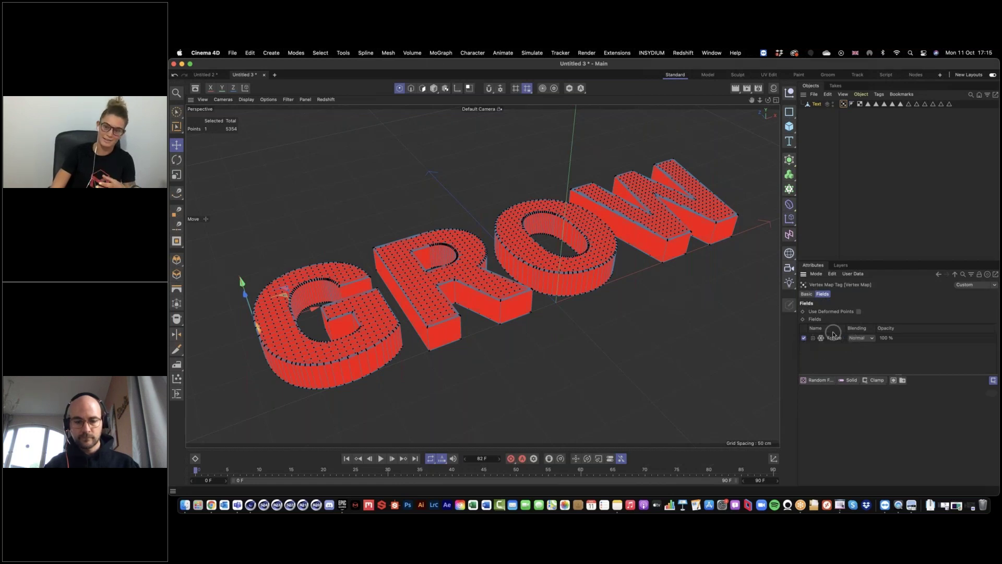
pyautogui.click(875, 383)
pyautogui.moveTo(876, 382); pyautogui.dragTo(822, 408)
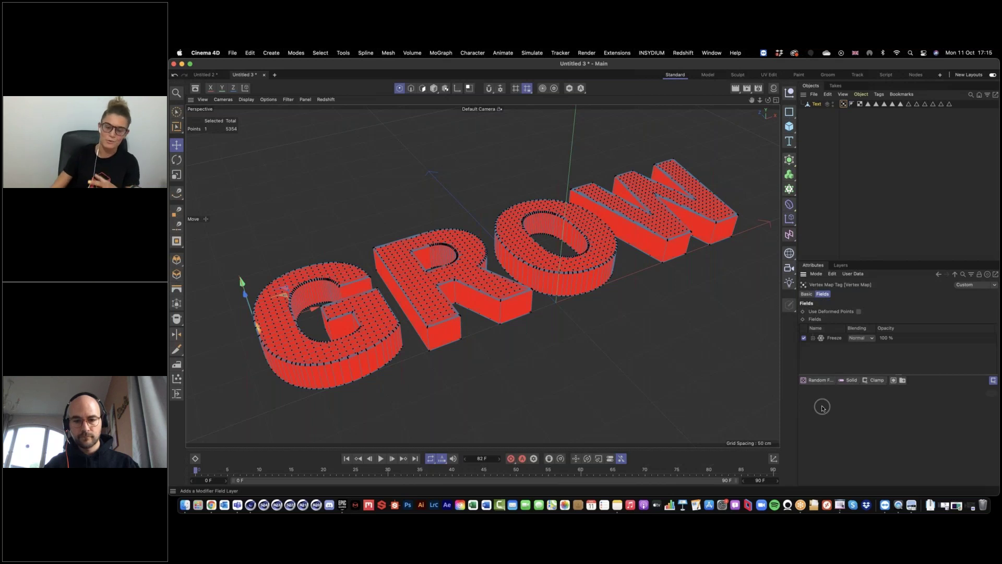
pyautogui.click(838, 400)
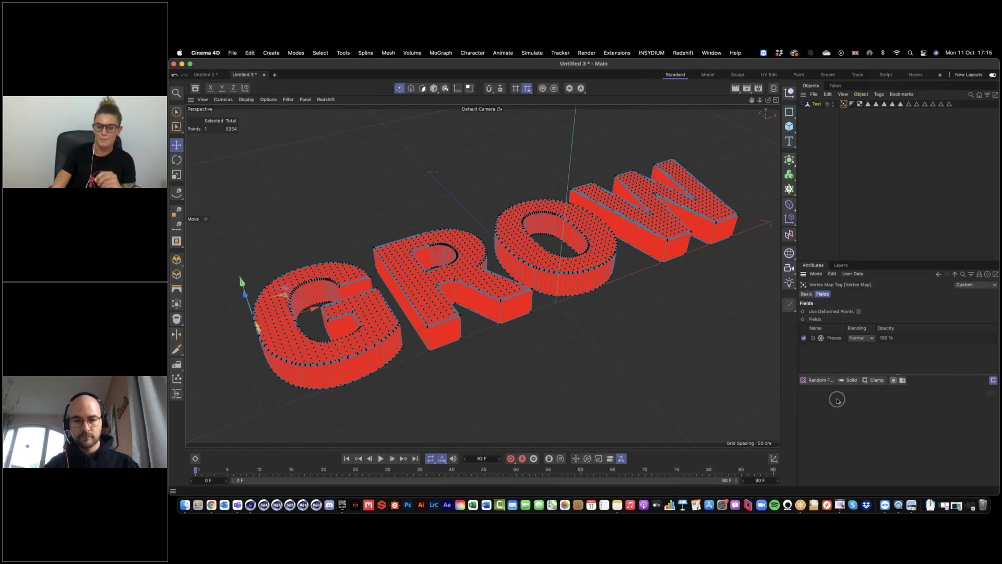
pyautogui.click(854, 339)
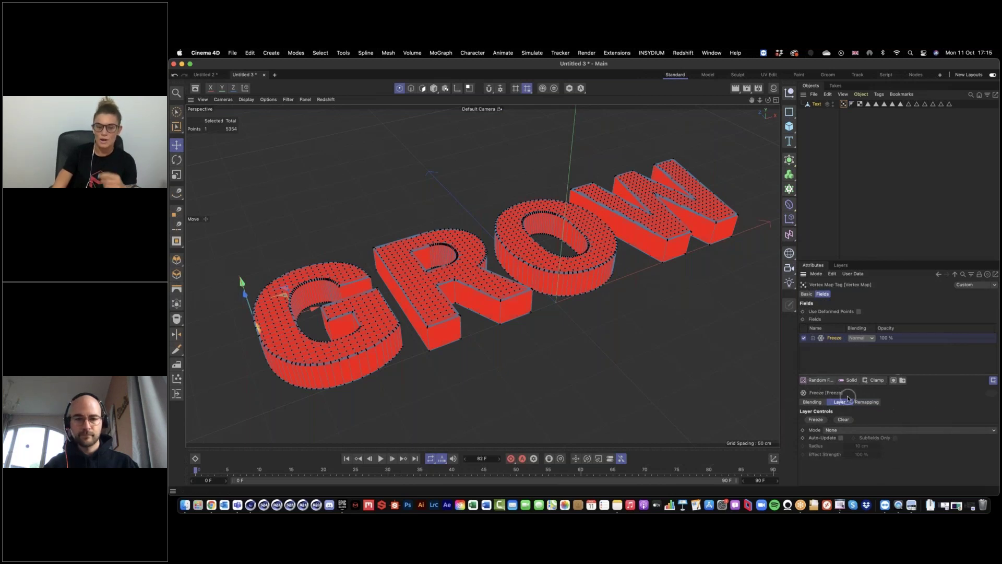
pyautogui.click(849, 432)
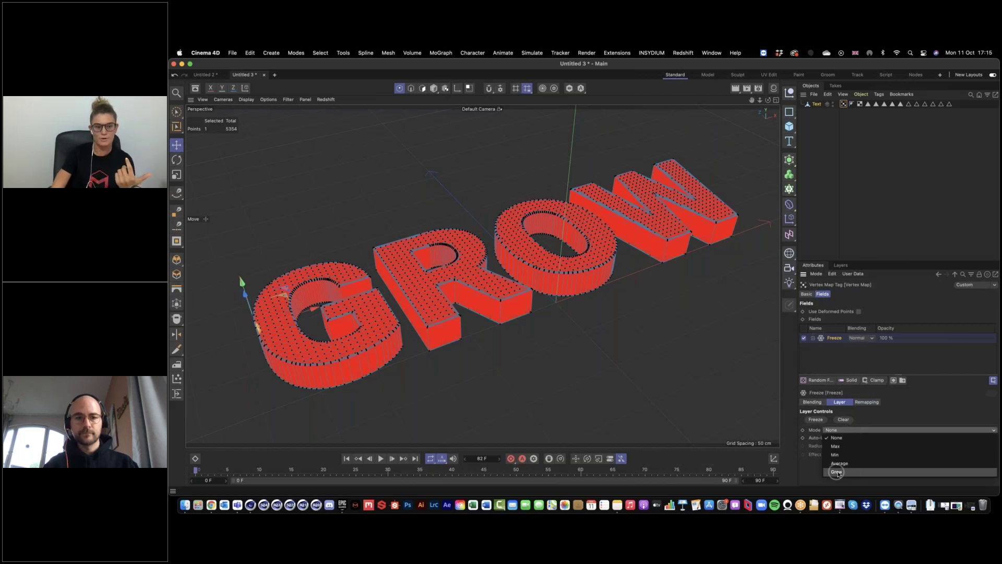
pyautogui.click(838, 473)
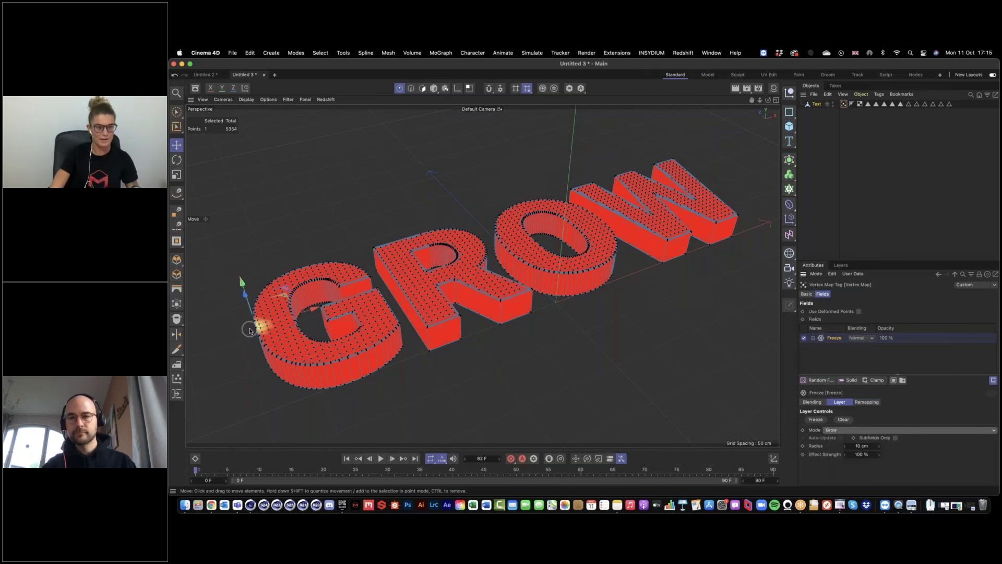
# Play the animation from the first frame to check how the vertex map spreads across the letters
pyautogui.scroll(5, 250, 329)
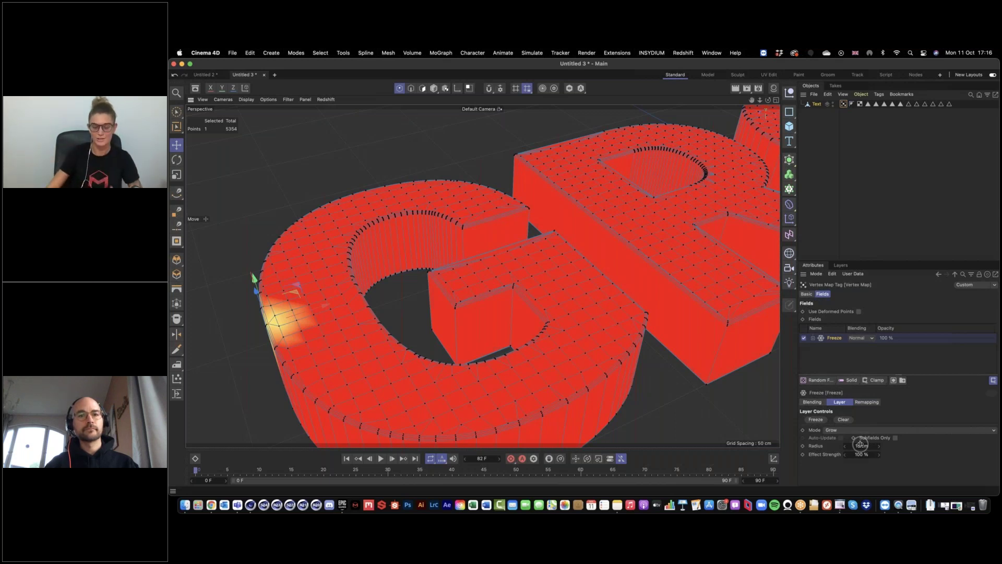
pyautogui.scroll(-5, 534, 332)
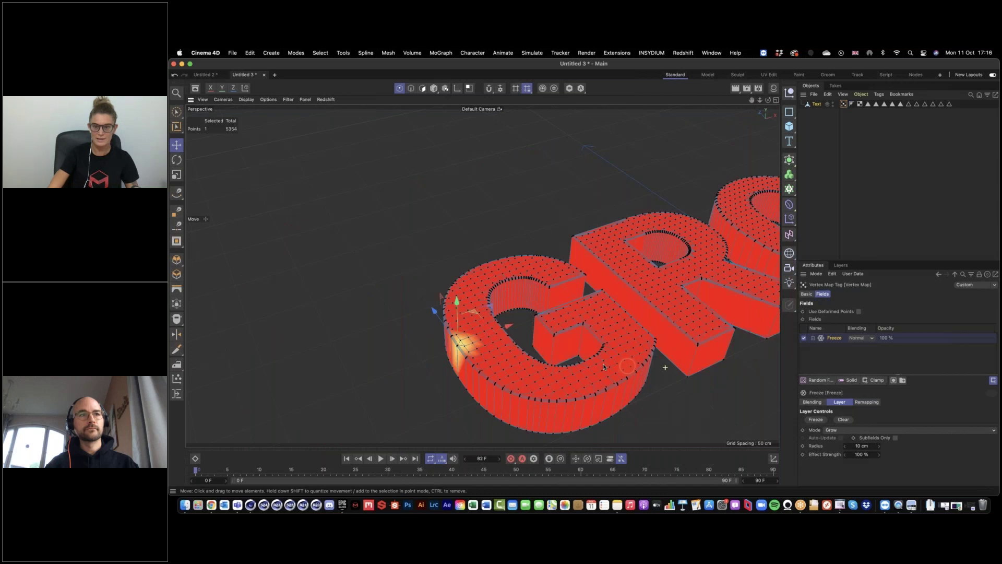
pyautogui.scroll(-5, 534, 332)
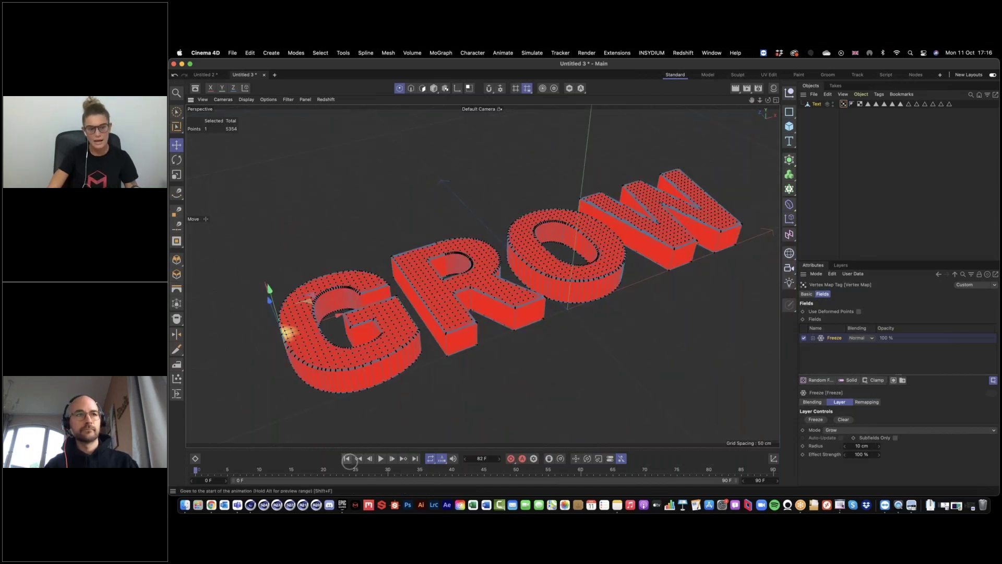
pyautogui.click(379, 459)
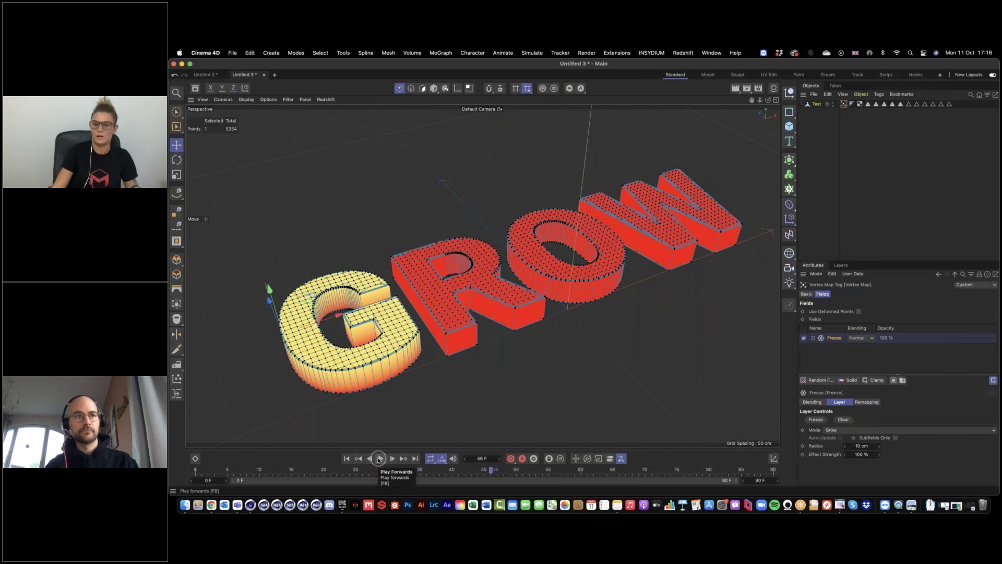
pyautogui.click(346, 458)
pyautogui.click(379, 459)
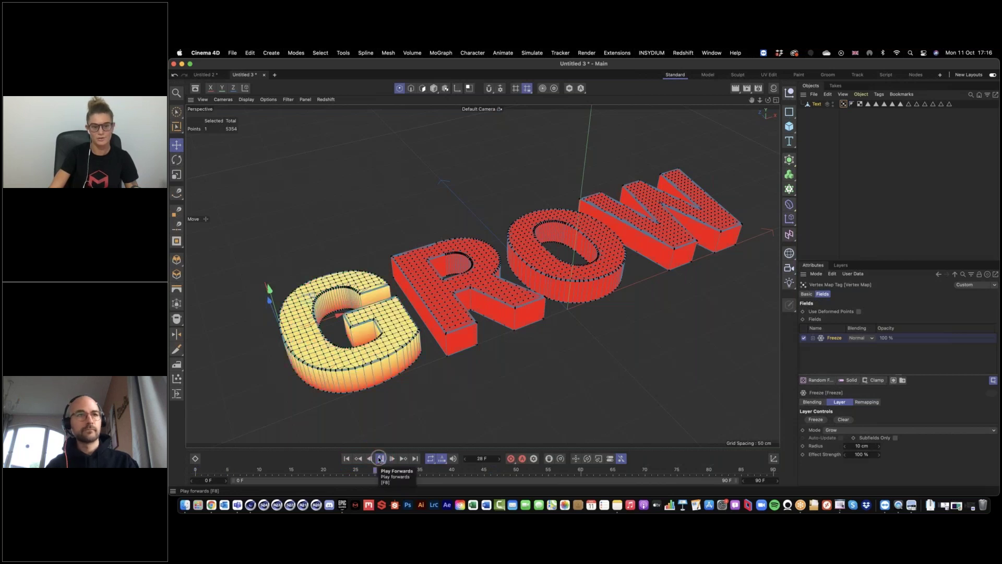
pyautogui.click(379, 459)
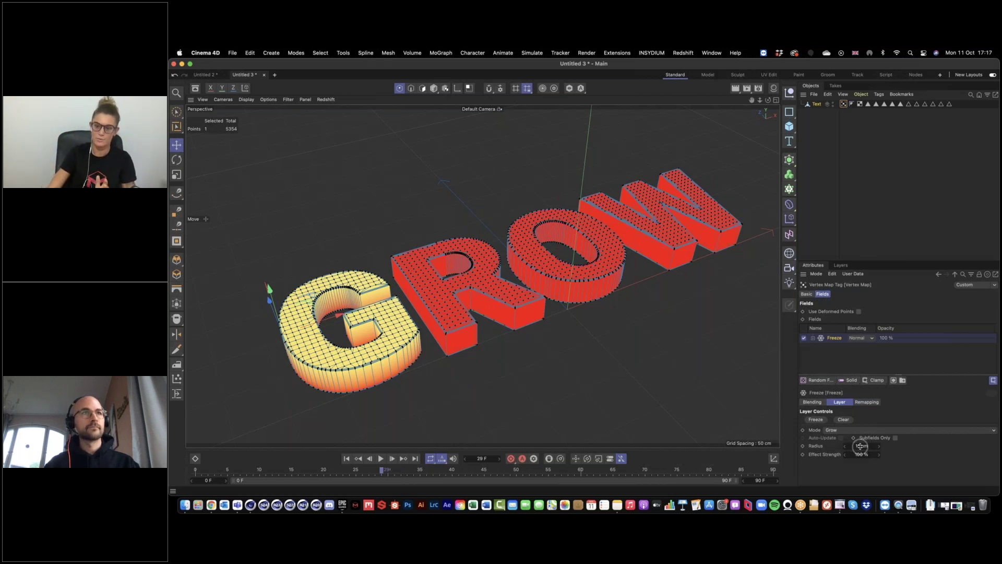
# Set the Freeze layer's radius to 24 cm and replay the growth from the first frame
pyautogui.click(875, 444)
pyautogui.write('24')
pyautogui.press('Return')
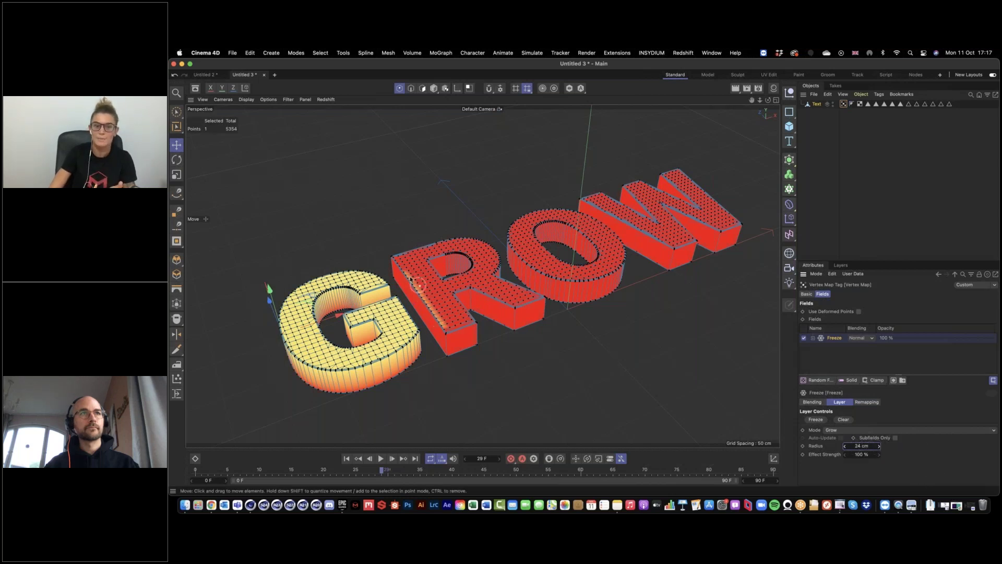
pyautogui.click(381, 459)
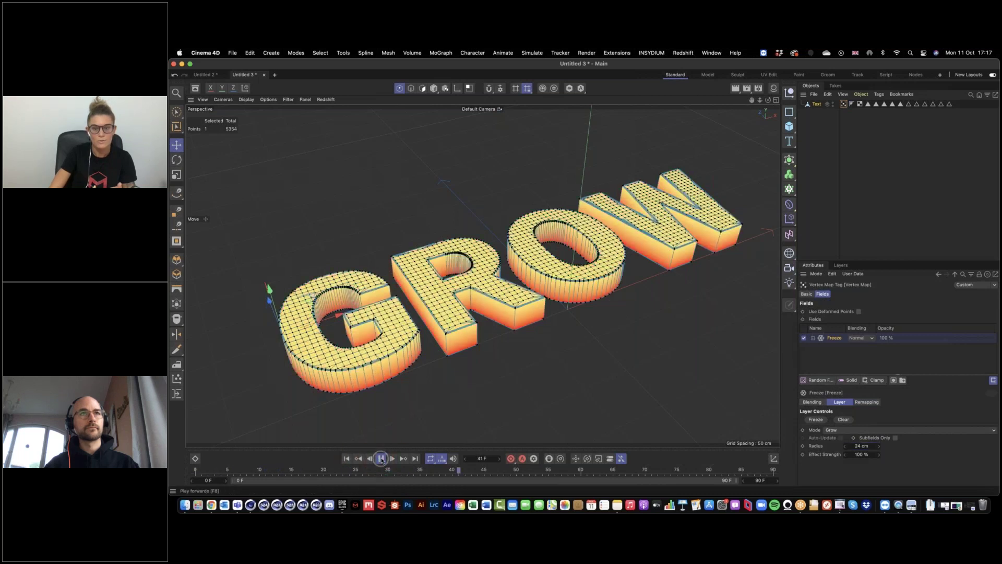
pyautogui.click(347, 458)
pyautogui.click(381, 458)
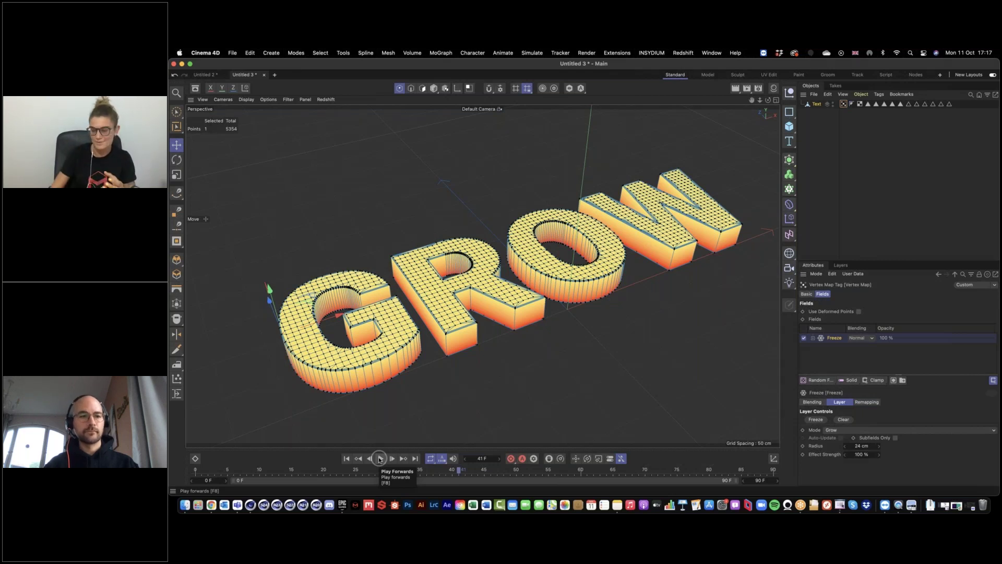
# Set the Freeze layer's effect strength to 20% and play the animation to preview the slower growth
pyautogui.click(863, 455)
pyautogui.write('20')
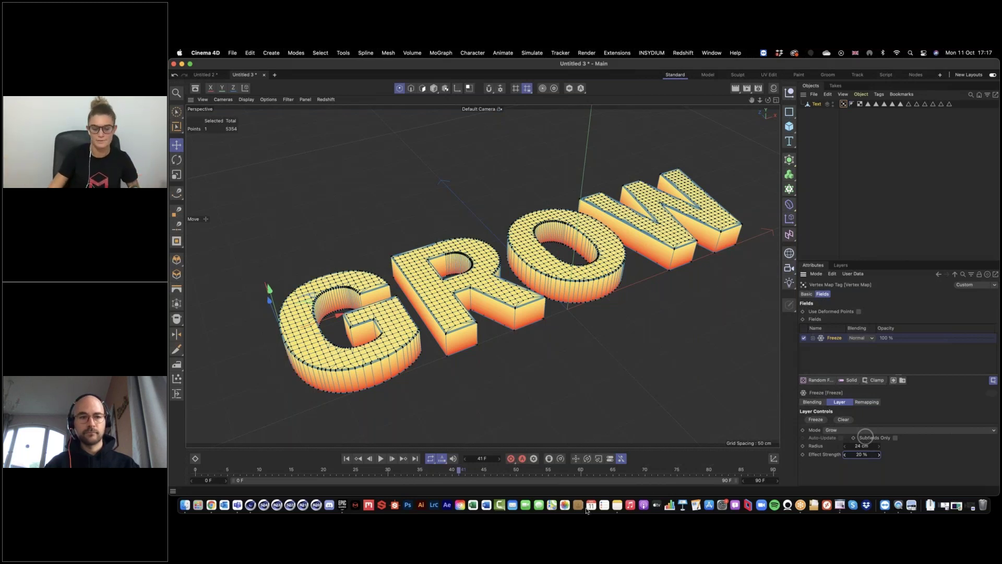
pyautogui.click(380, 458)
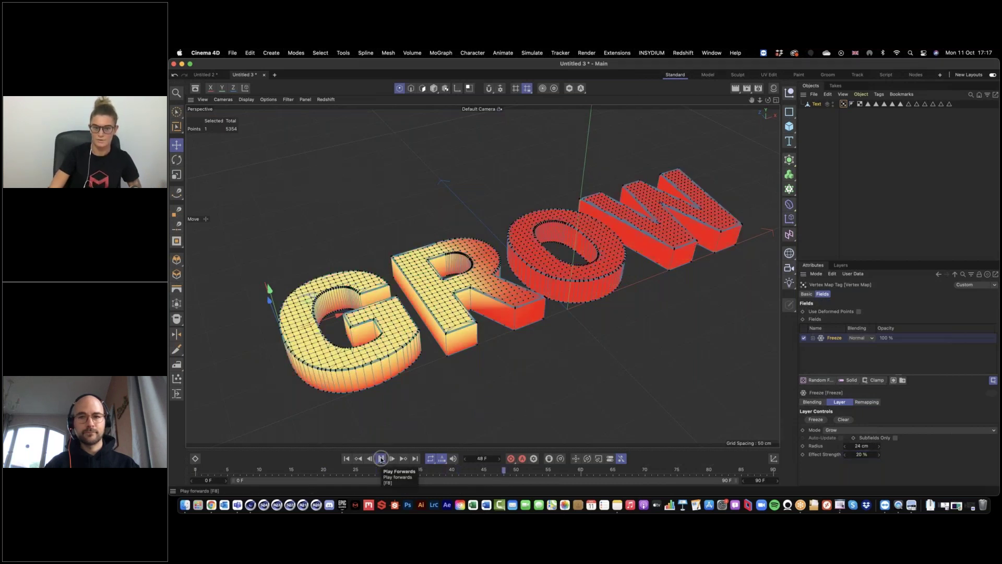
# Extend the animation's end frame to 120 F
pyautogui.click(762, 481)
pyautogui.click(761, 481)
pyautogui.write('120')
pyautogui.press('Return')
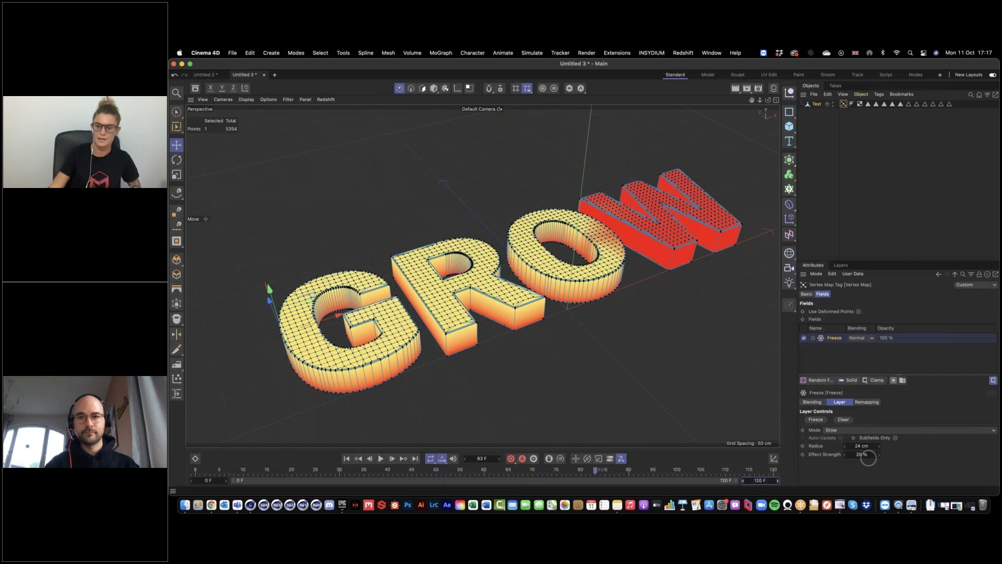
# Replay the growth over the whole timeline, return to the first frame, and deselect the point on the G
pyautogui.click(349, 459)
pyautogui.click(381, 458)
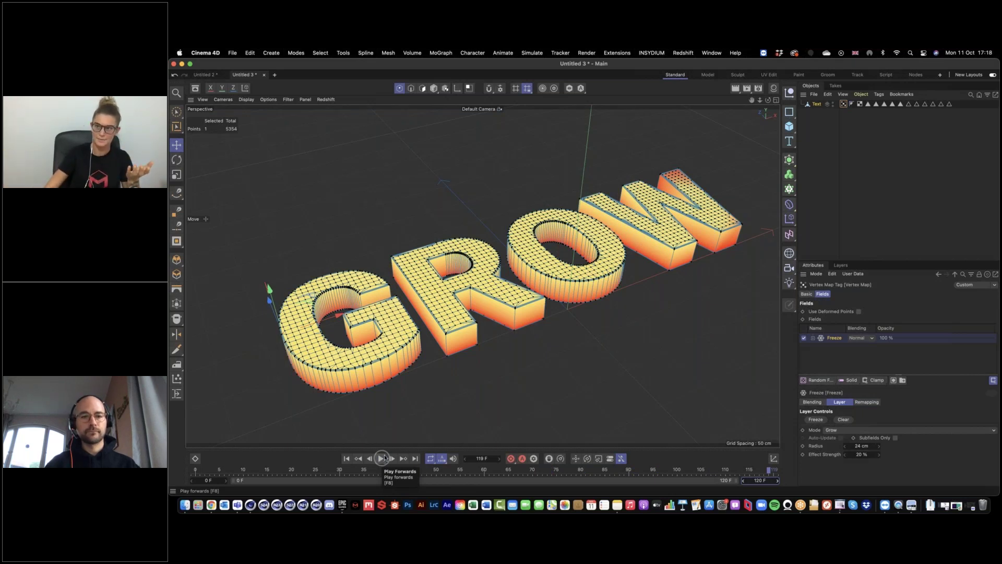
pyautogui.click(345, 459)
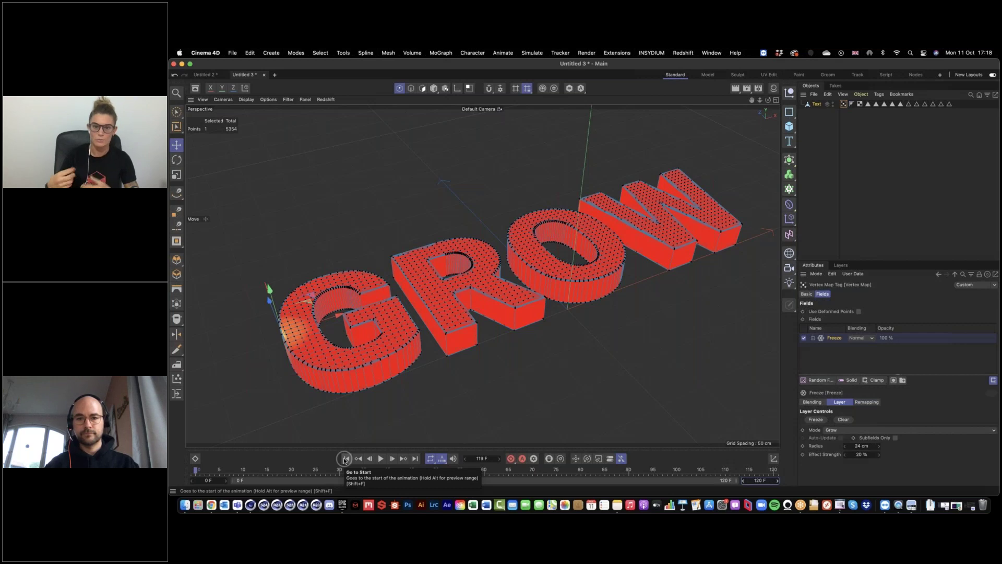
pyautogui.click(443, 191)
pyautogui.keyDown('alt'); pyautogui.moveTo(472, 201); pyautogui.dragTo(442, 195, button='middle'); pyautogui.keyUp('alt')
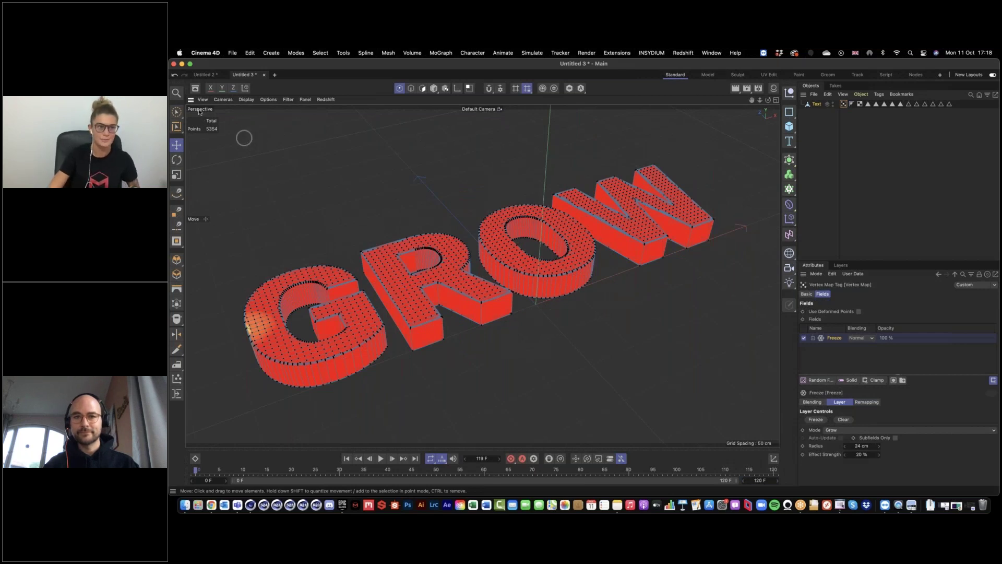
# Open the Asset Browser, clear the old search term, and show the low-resolution Grass Elements folder under Plants
pyautogui.click(196, 89)
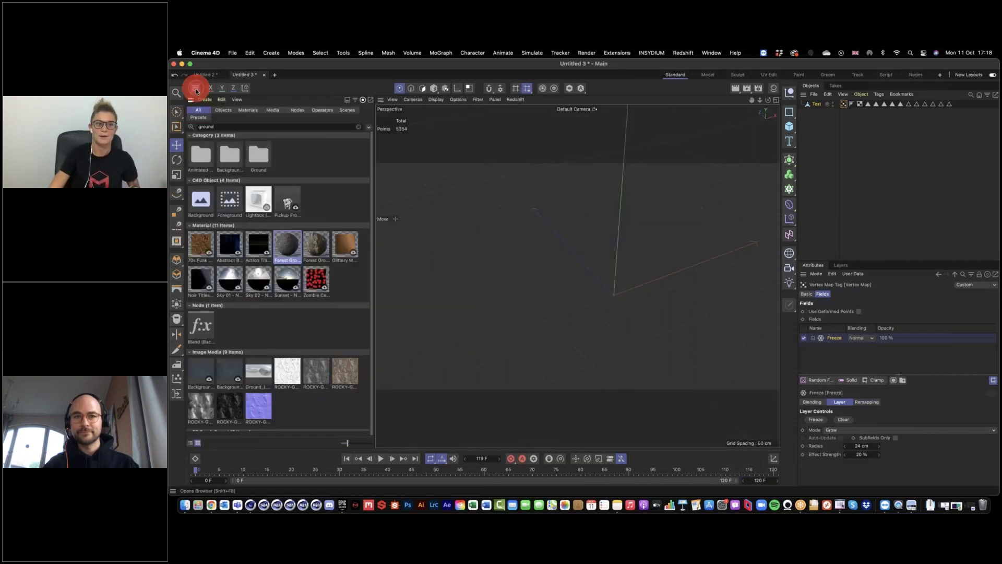
pyautogui.click(177, 126)
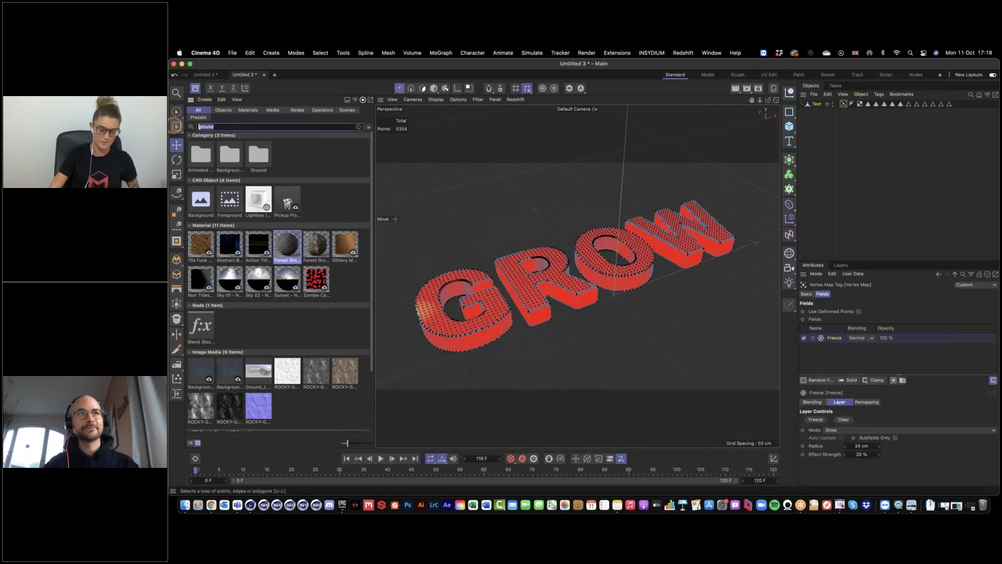
pyautogui.press('BackSpace')
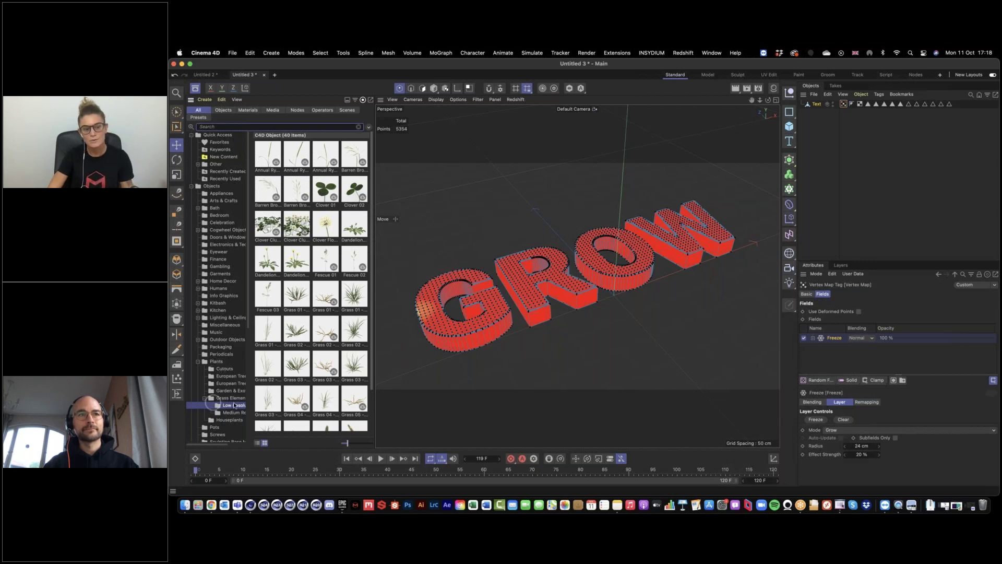
pyautogui.click(225, 409)
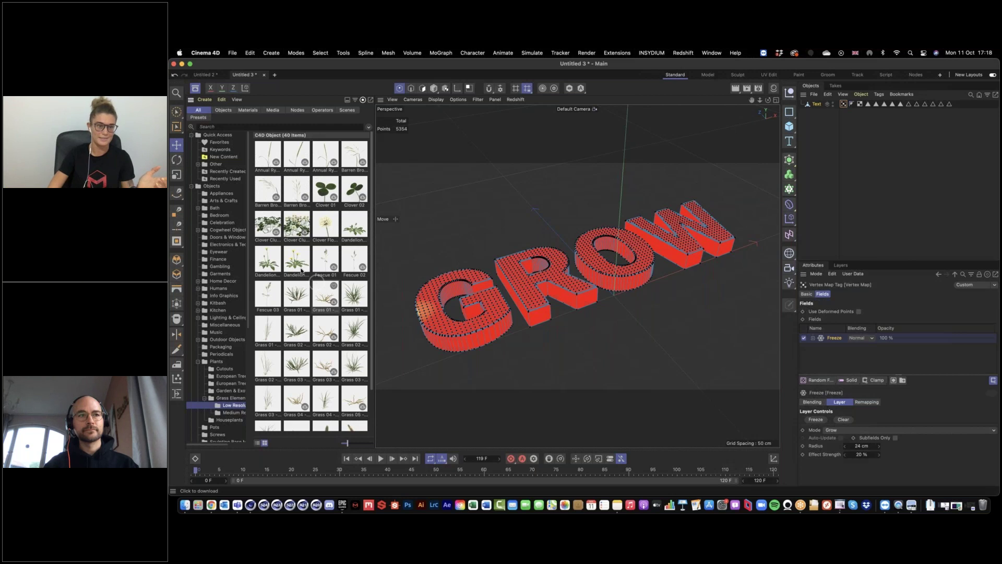
# Add the Clover Flower, Dandelion 02, Dandelion 03 and Cut Grass 01 assets to the scene
pyautogui.scroll(-1, 355, 198)
pyautogui.click(326, 220)
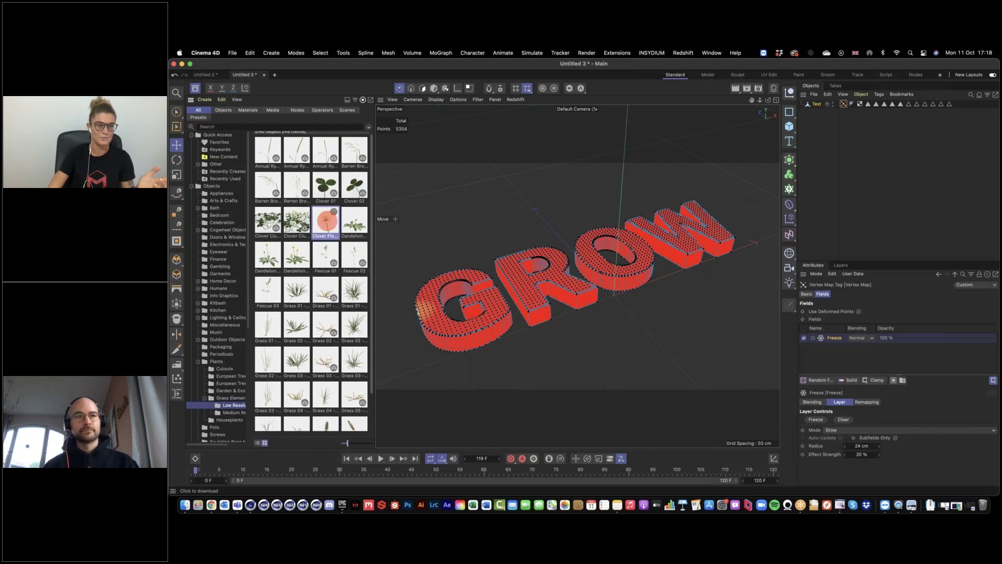
pyautogui.click(297, 256)
pyautogui.click(296, 291)
pyautogui.click(354, 290)
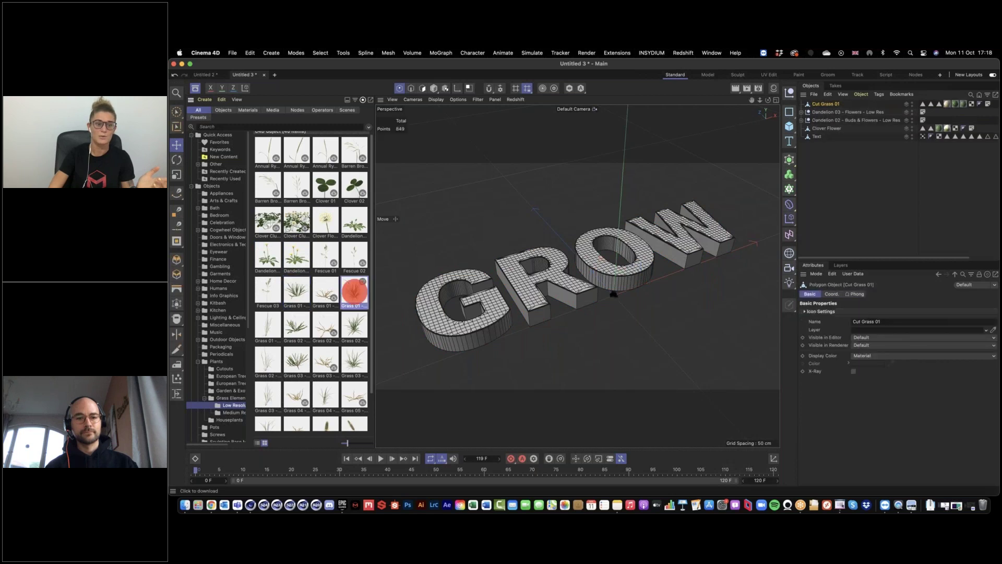
# Add Mid Size Grass 01 and 02, Wild Grass 01 and 02, and Cut Grass 03 to the scene
pyautogui.click(267, 325)
pyautogui.click(355, 326)
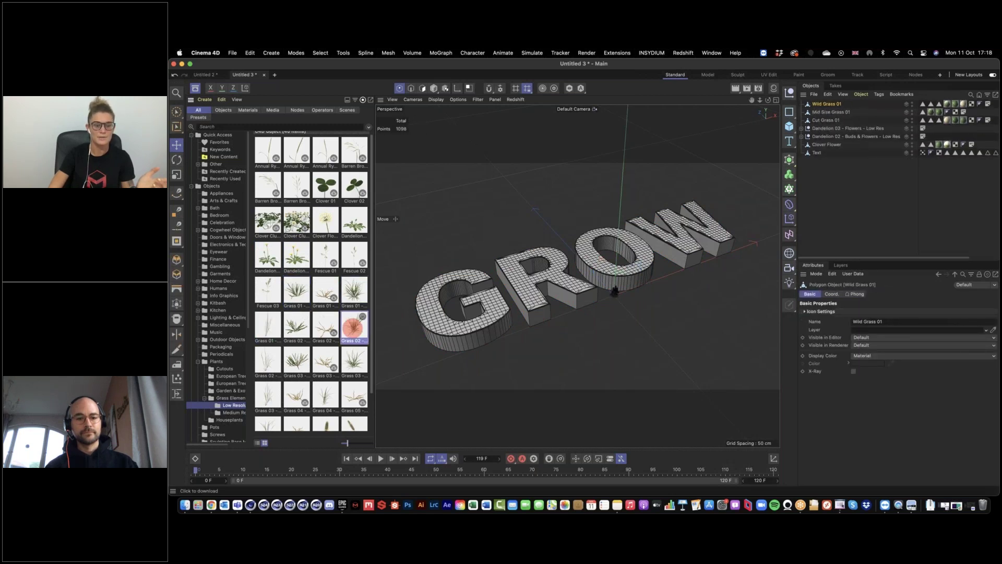
pyautogui.click(267, 360)
pyautogui.click(297, 365)
pyautogui.click(354, 360)
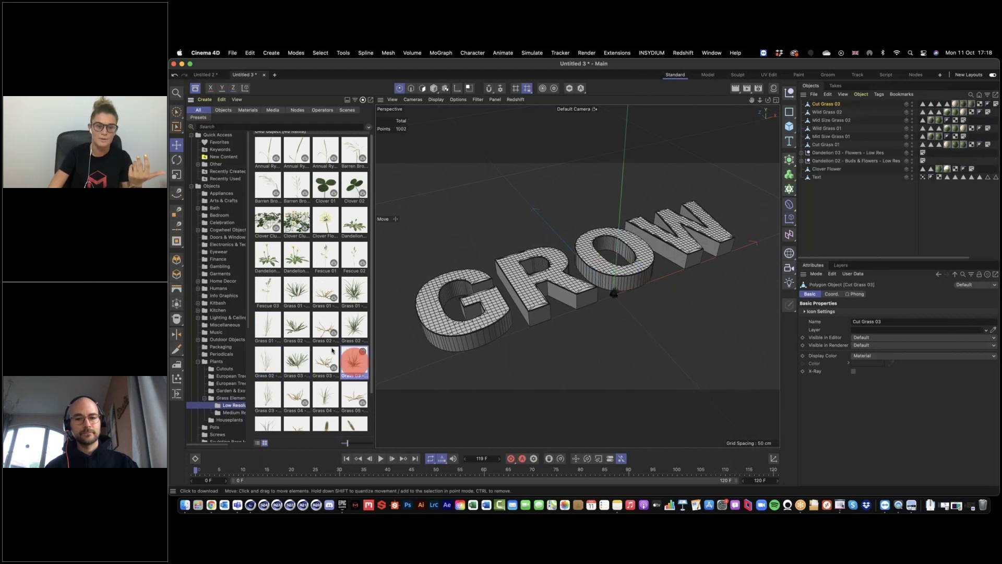
# Add Mid Size Grass 03, Wild Grass 03 and Wild Grass 04 to the scene, and close the Asset Browser
pyautogui.scroll(-3, 323, 349)
pyautogui.click(267, 342)
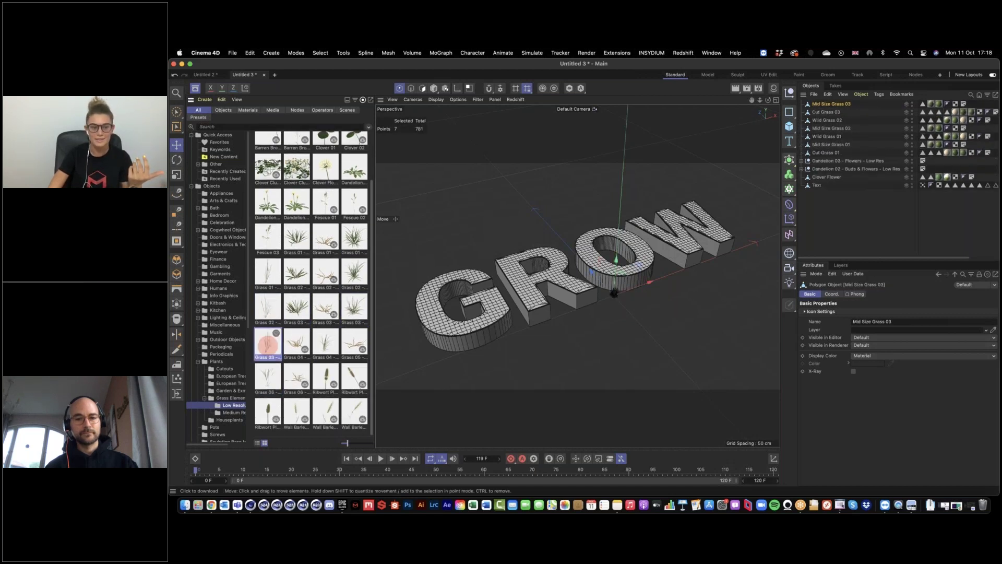
pyautogui.click(317, 349)
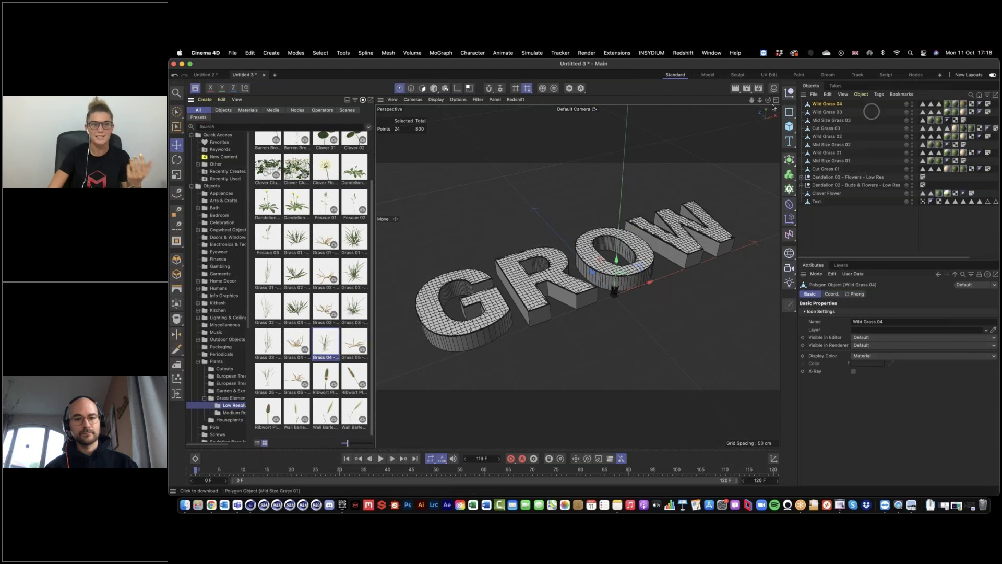
pyautogui.click(195, 89)
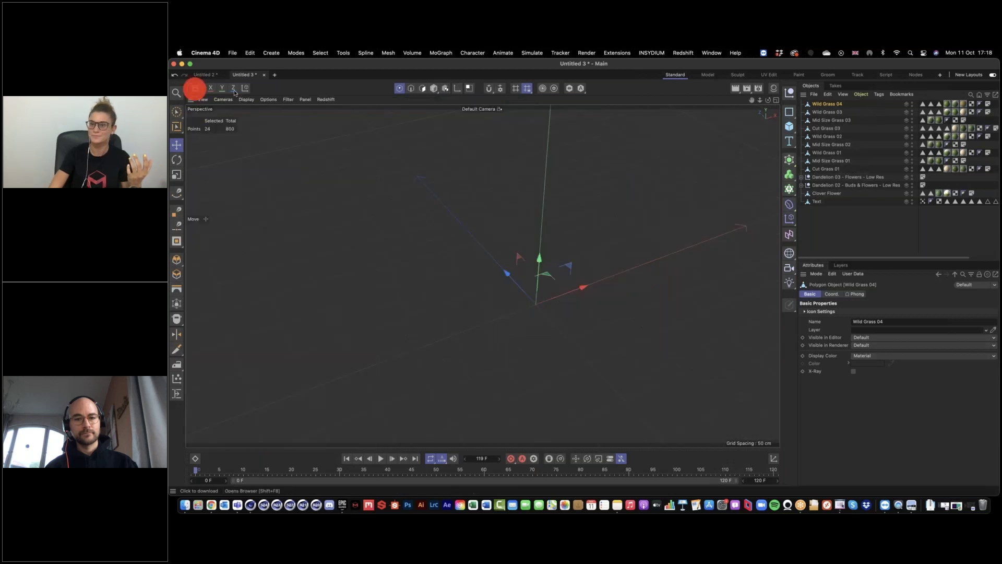
# Merge the Dandelion 03 and Dandelion 02 groups each into a single polygon object with Connect Objects + Delete
pyautogui.rightClick(856, 179)
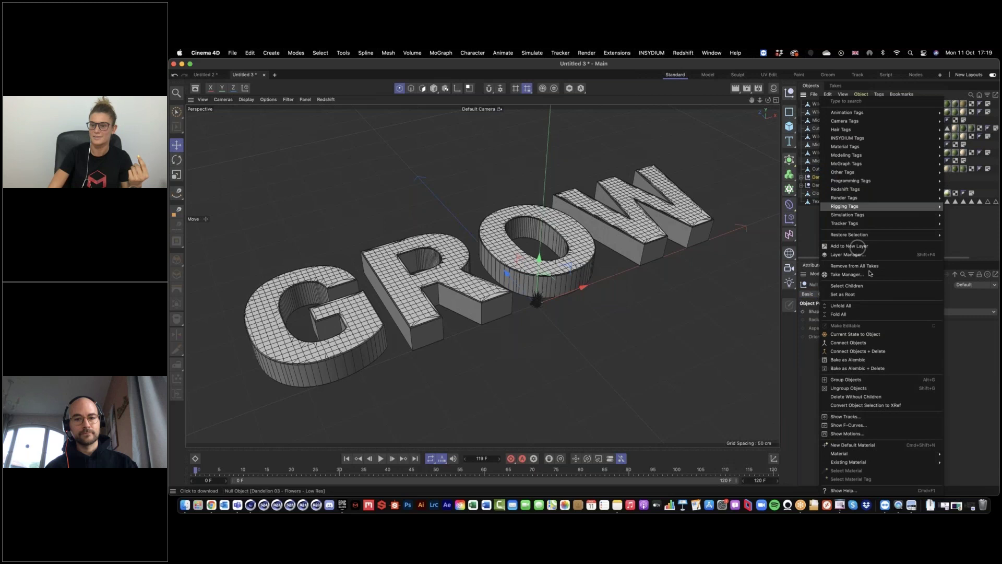
pyautogui.click(883, 351)
pyautogui.rightClick(862, 185)
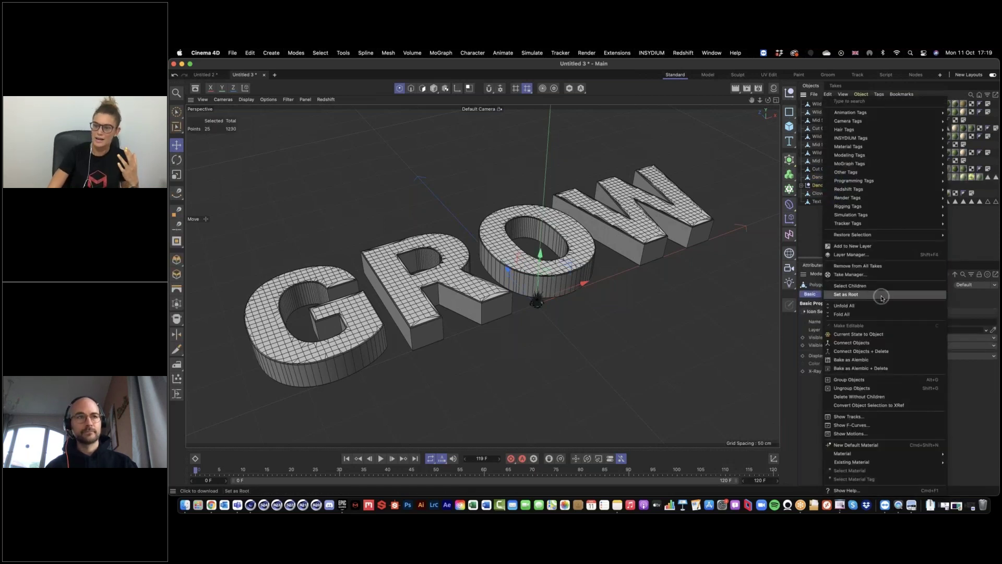
pyautogui.click(883, 350)
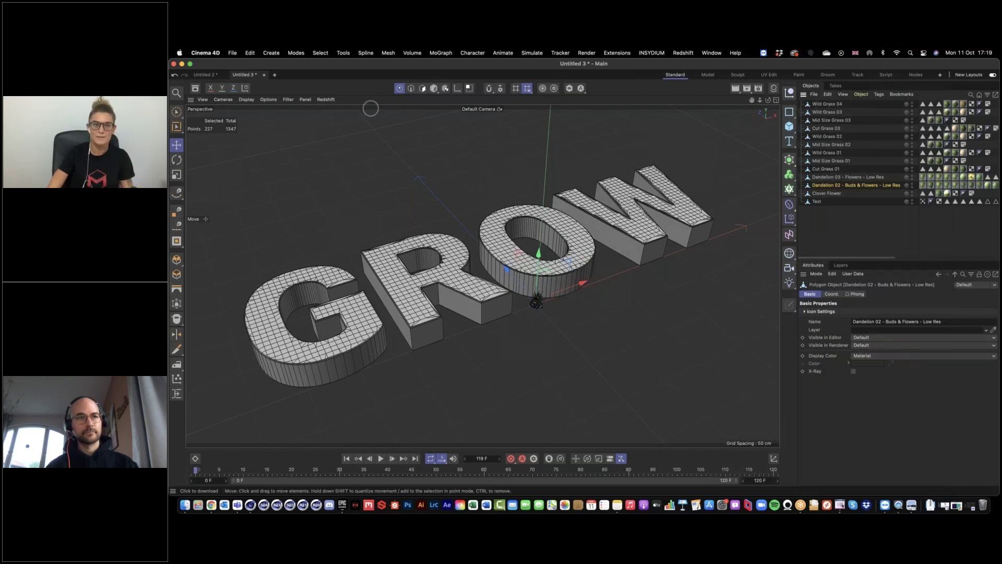
# Scale up all the plants from Wild Grass 04 to Clover Flower together in Model mode
pyautogui.click(434, 88)
pyautogui.click(821, 104)
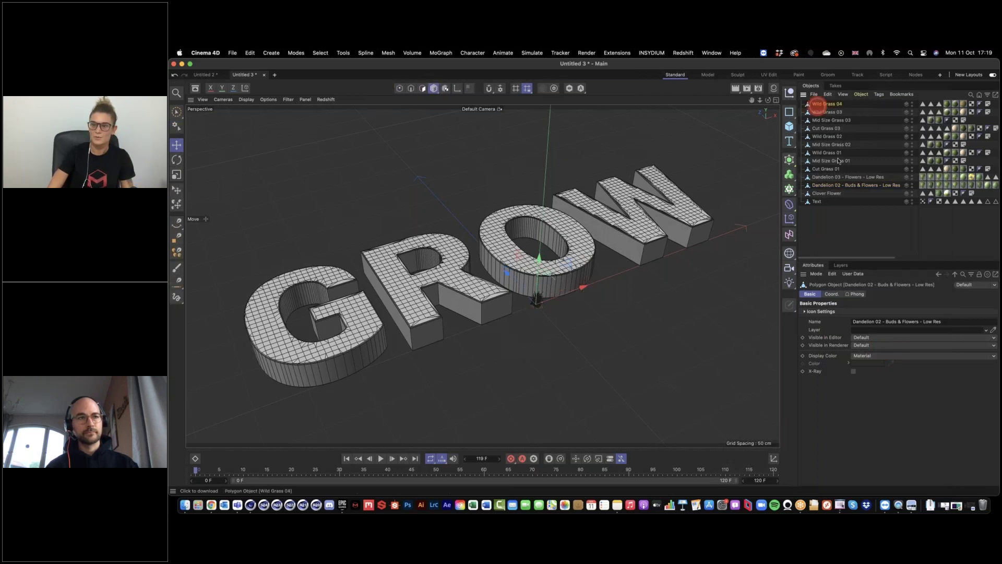
pyautogui.keyDown('shift'); pyautogui.click(835, 194); pyautogui.keyUp('shift')
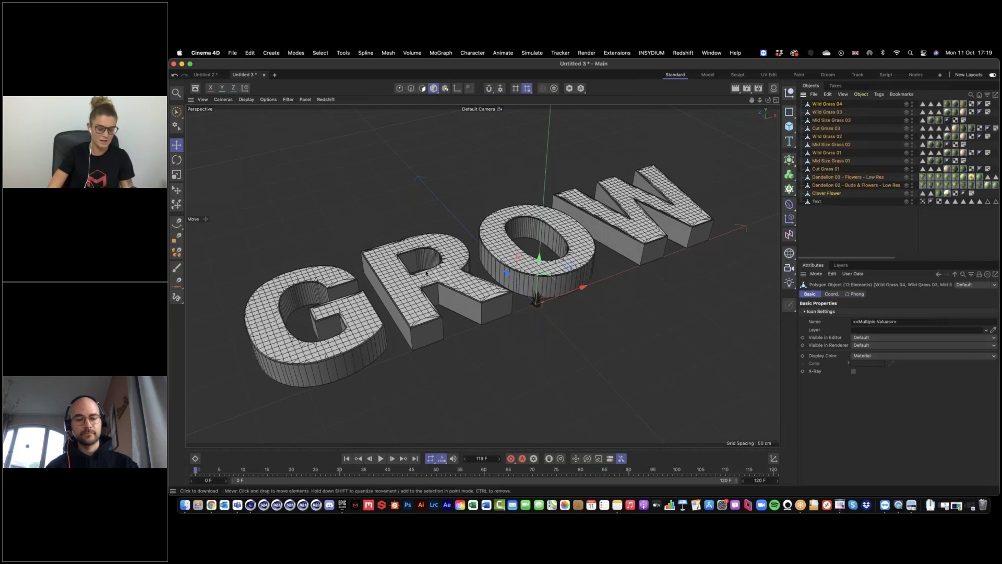
pyautogui.press('t')
pyautogui.moveTo(607, 245); pyautogui.dragTo(678, 224)
pyautogui.press('e')
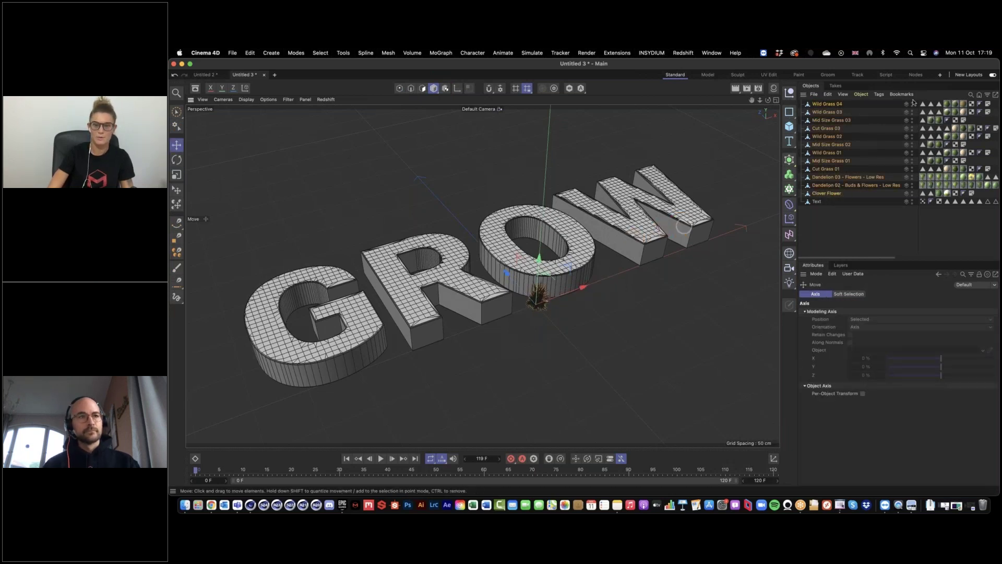
pyautogui.click(434, 90)
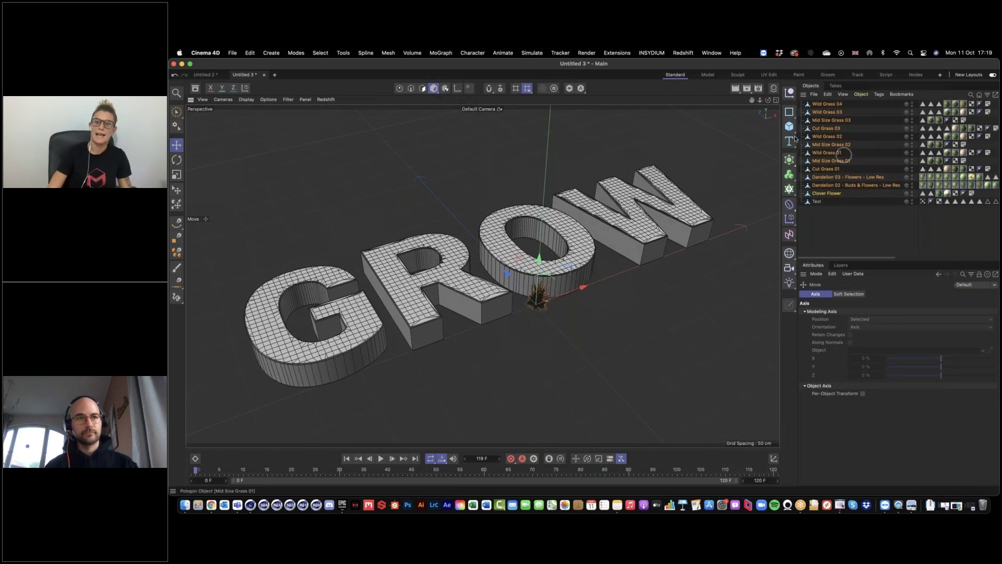
# Add a Cloner and make all the grass and flower objects its children
pyautogui.click(789, 190)
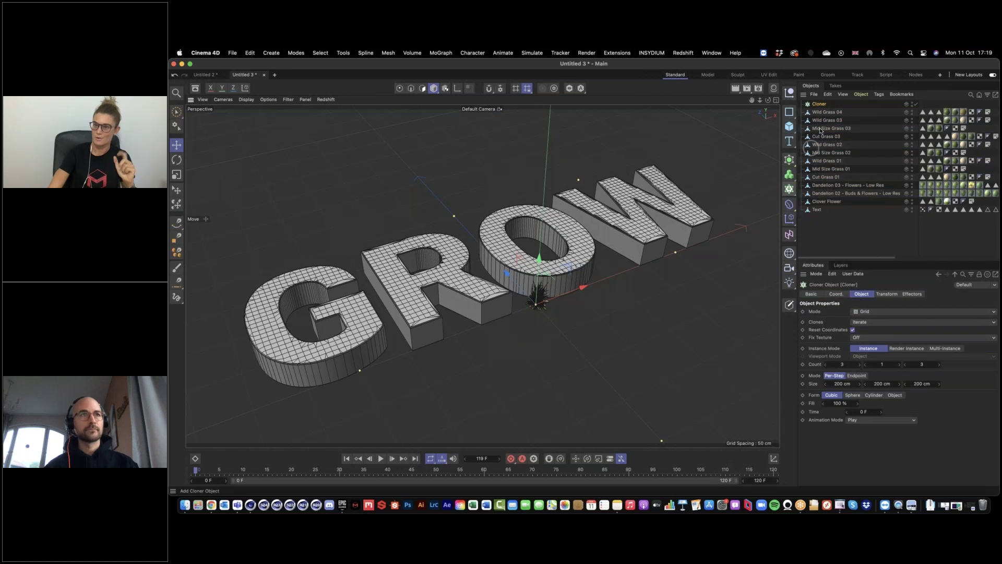
pyautogui.click(827, 112)
pyautogui.keyDown('shift'); pyautogui.click(830, 202); pyautogui.keyUp('shift')
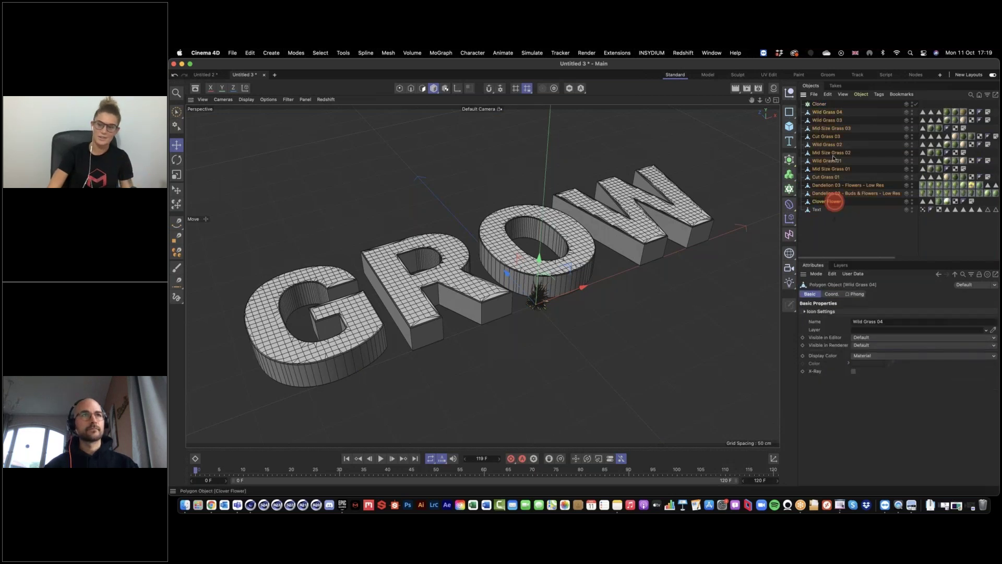
pyautogui.moveTo(833, 140); pyautogui.dragTo(819, 104)
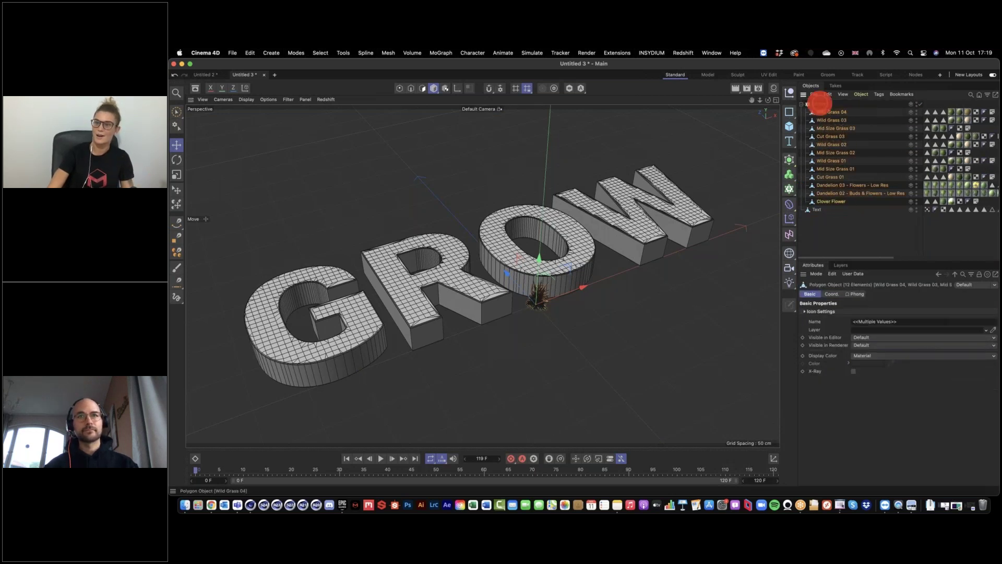
# Set the Cloner to Object mode, distribute clones on the Text mesh, and restrict them to the C1 polygon selection
pyautogui.click(820, 103)
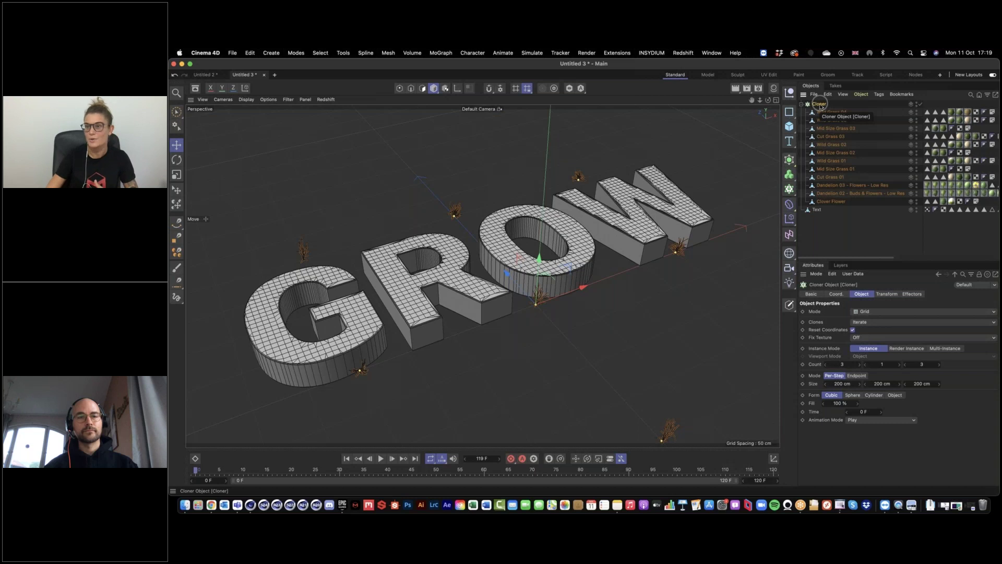
pyautogui.click(881, 312)
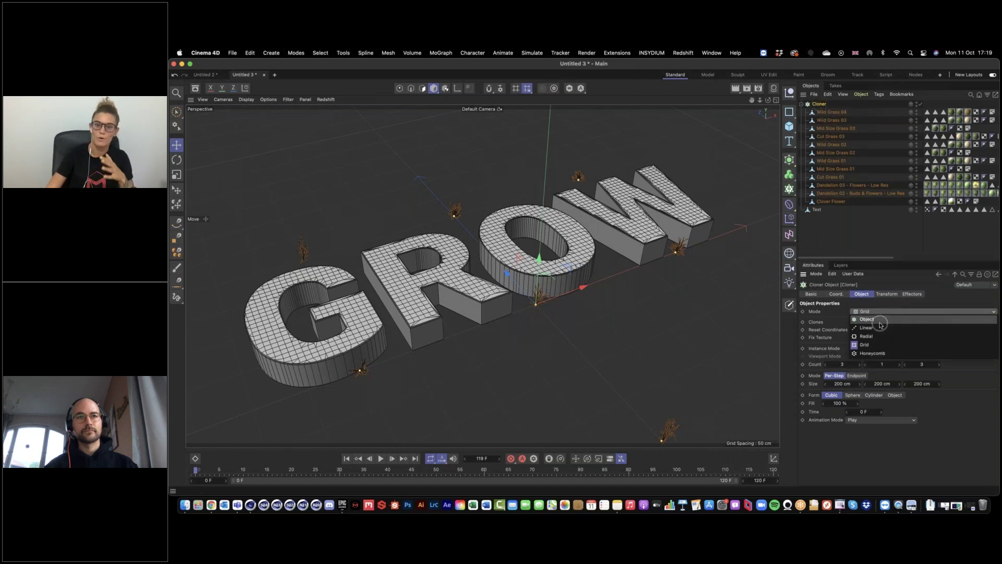
pyautogui.click(880, 322)
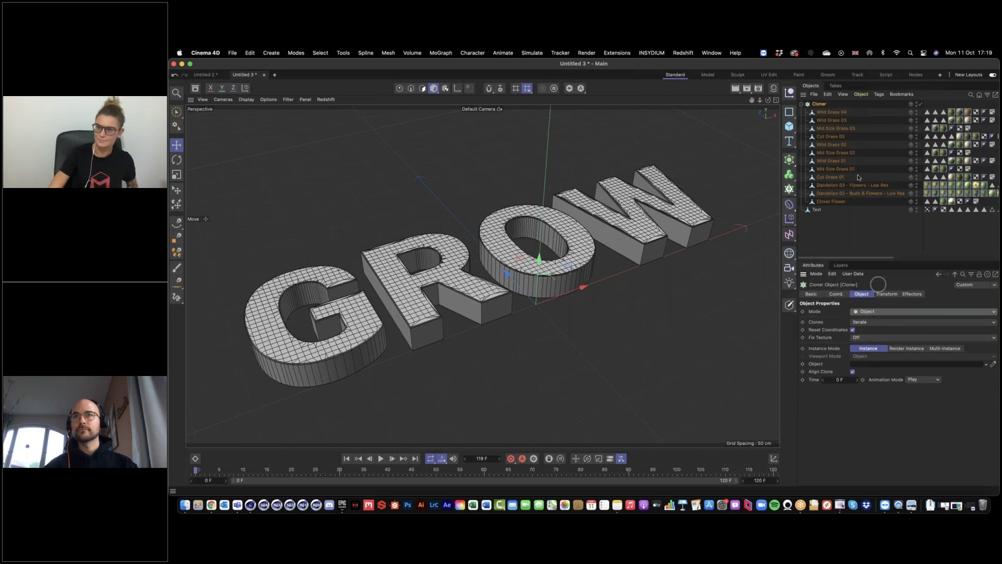
pyautogui.moveTo(817, 209); pyautogui.dragTo(877, 367)
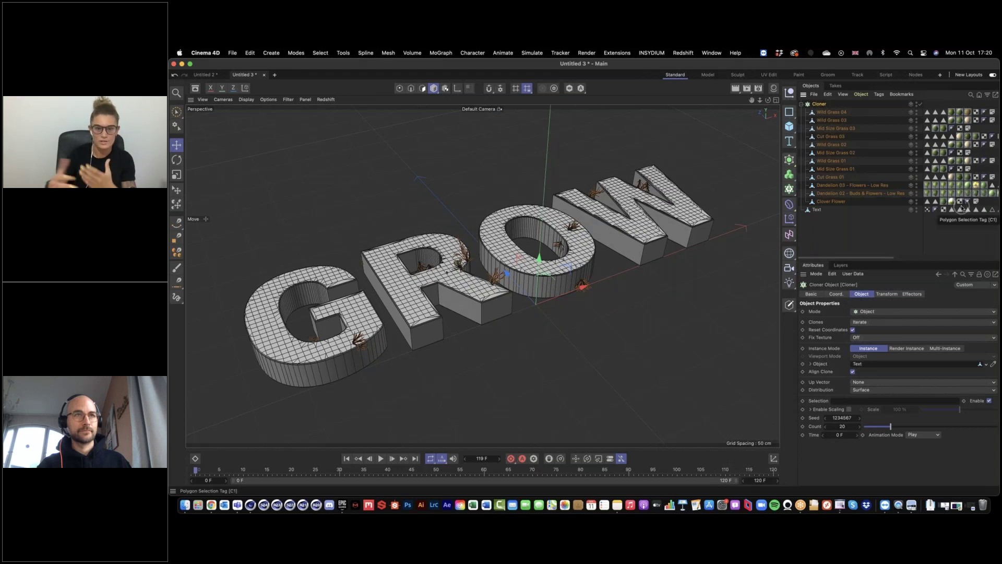
pyautogui.moveTo(962, 210)
pyautogui.mouseDown()
pyautogui.moveTo(820, 410)
pyautogui.moveTo(829, 397)
pyautogui.moveTo(880, 401)
pyautogui.mouseUp()
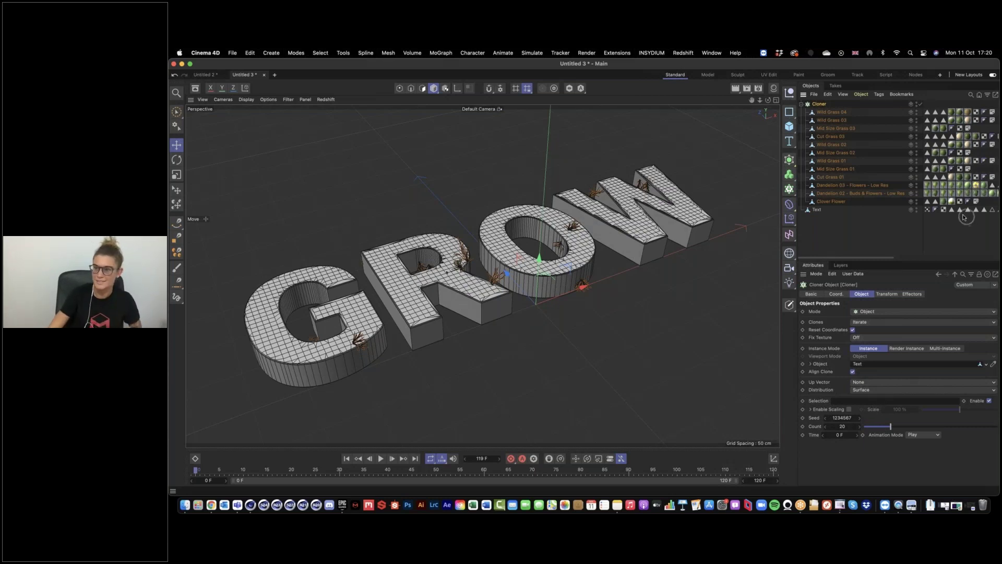
pyautogui.moveTo(962, 214); pyautogui.dragTo(865, 403)
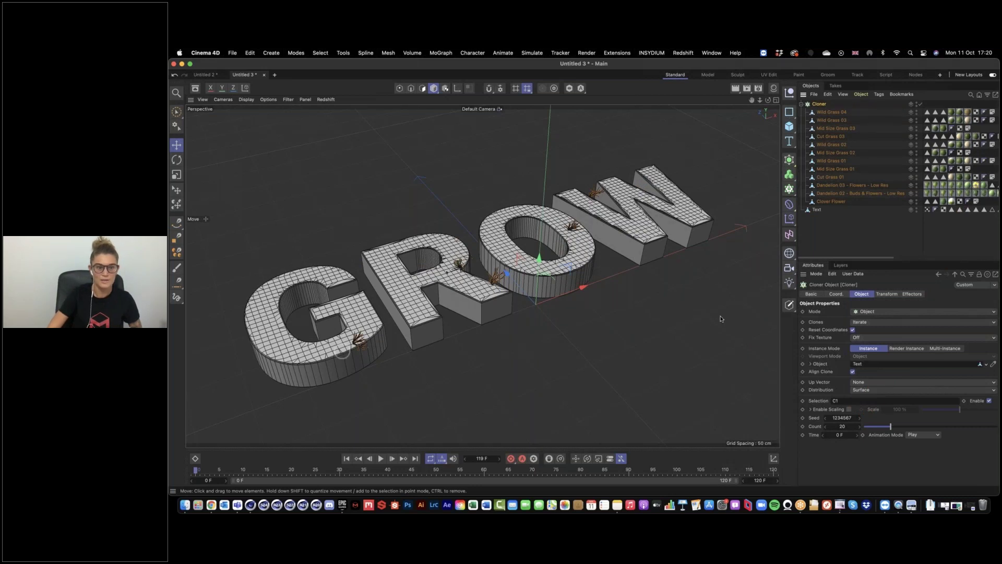
# Set the Cloner's transform pitch rotation to -90° so the plants stand upright on the letters
pyautogui.click(887, 294)
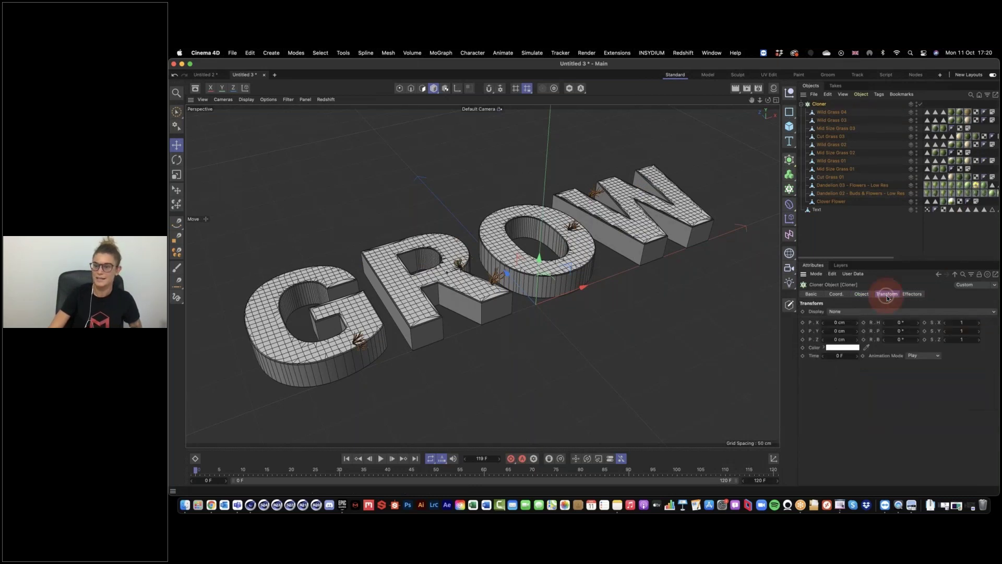
pyautogui.click(901, 331)
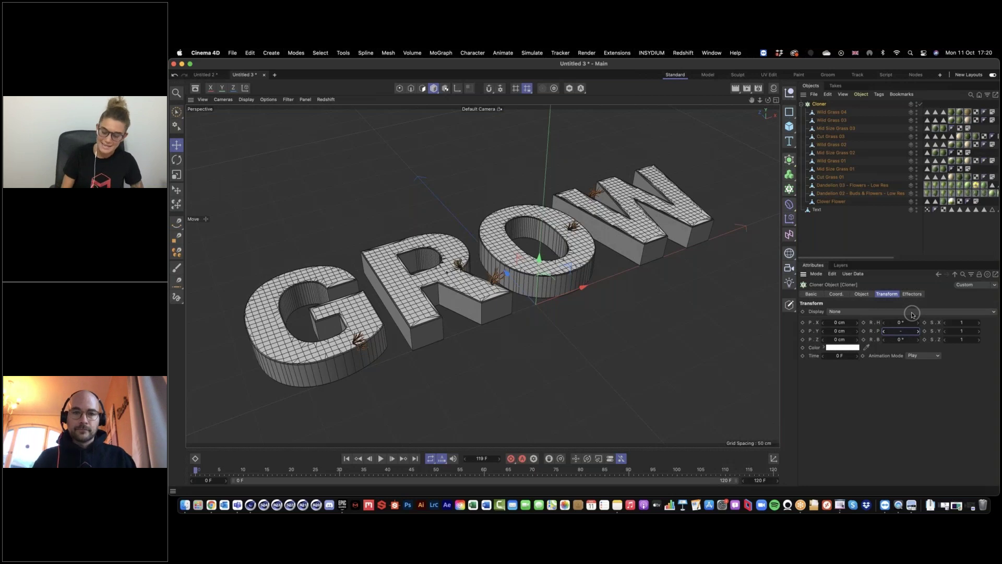
pyautogui.press('Return')
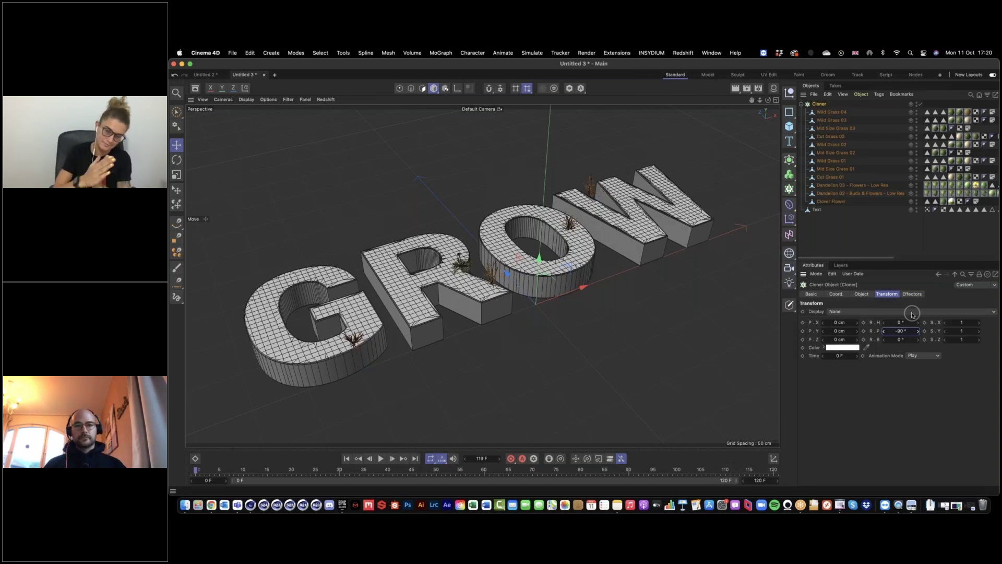
# Set the Cloner's count to 3500, deselect it to check the plants on the letters, and select the Cloner again
pyautogui.click(862, 294)
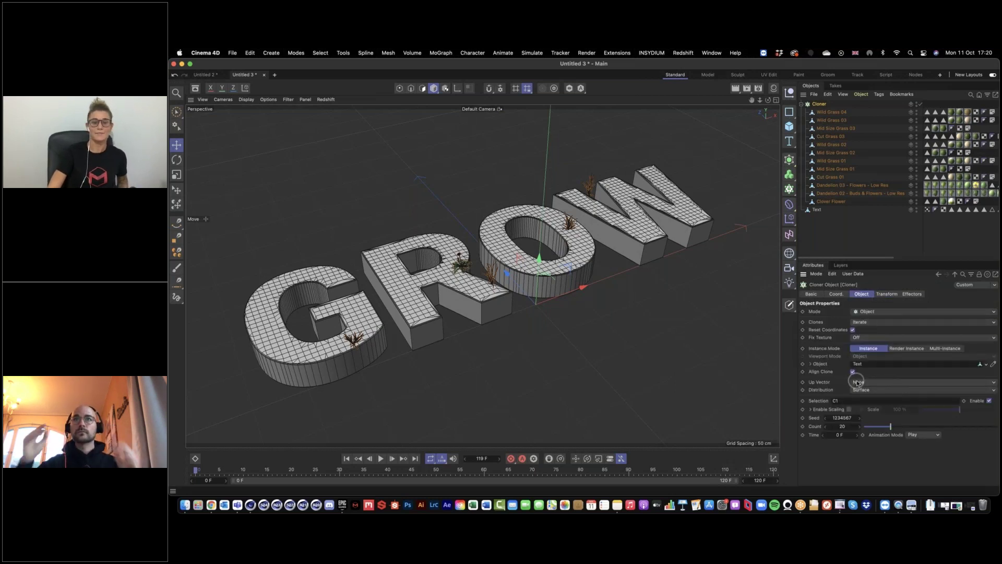
pyautogui.click(848, 426)
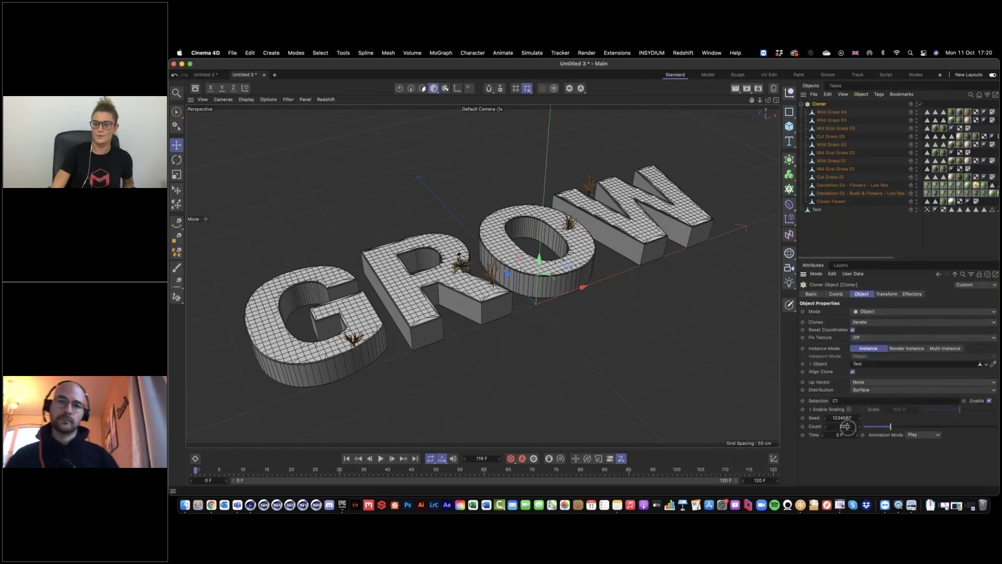
pyautogui.doubleClick(848, 427)
pyautogui.write('3500')
pyautogui.press('Return')
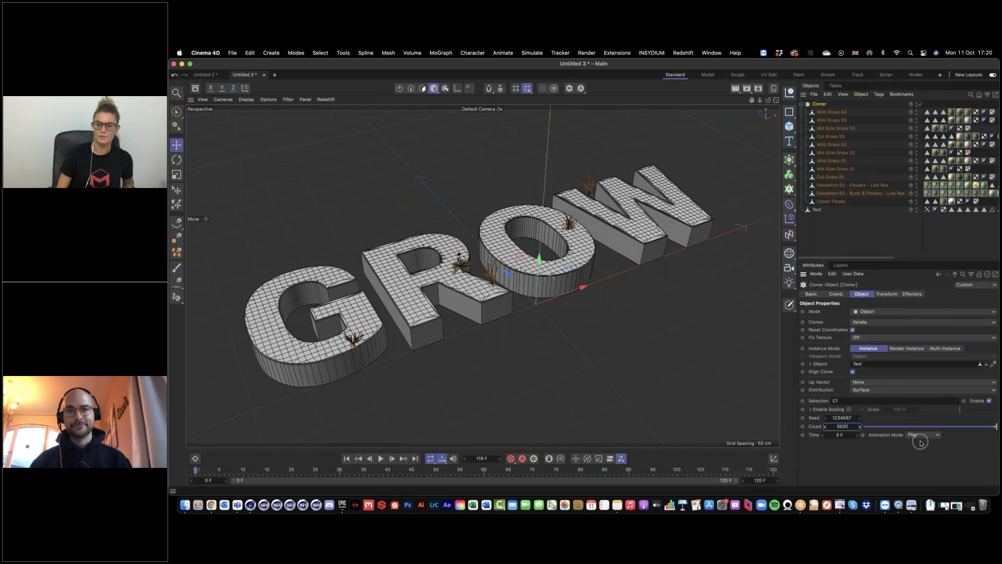
pyautogui.click(536, 352)
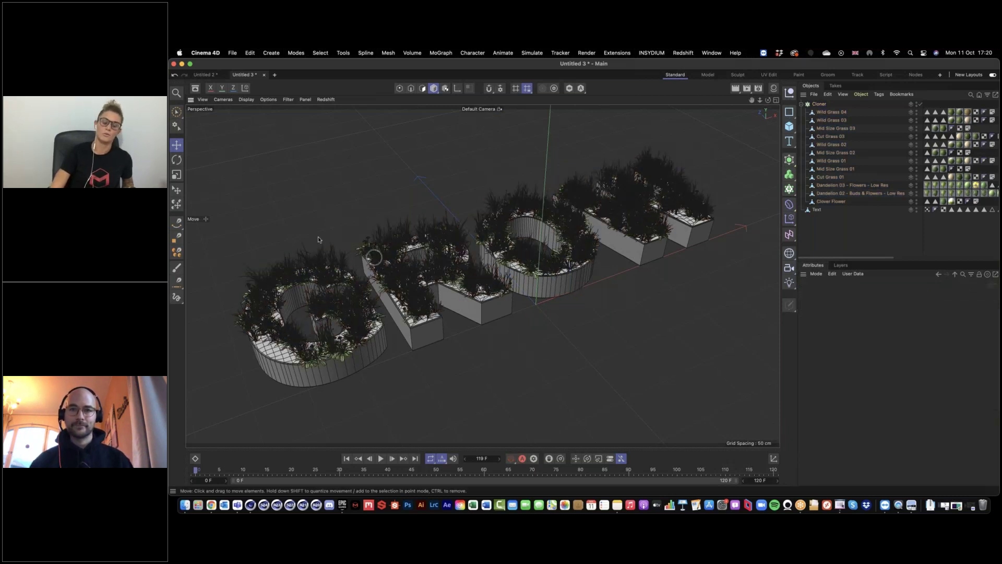
pyautogui.click(820, 105)
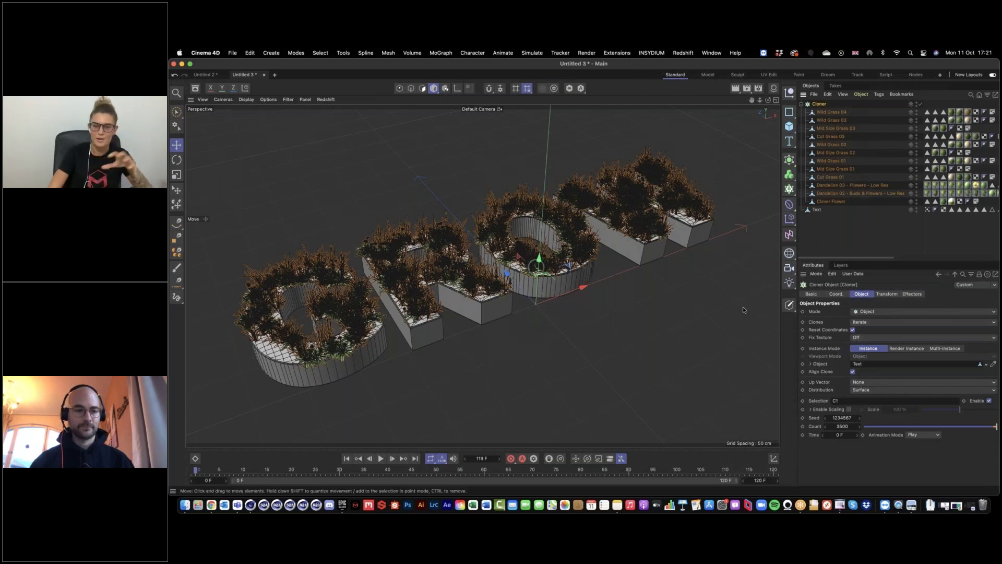
# Set the Cloner's Clones mode to Random so the plant types are mixed across the letters
pyautogui.click(870, 312)
pyautogui.click(867, 314)
pyautogui.click(868, 322)
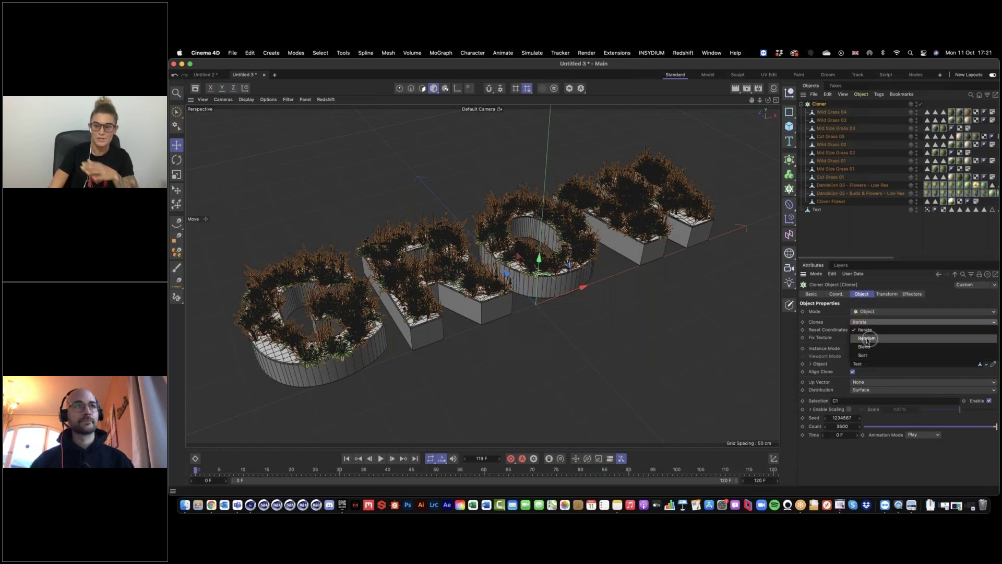
pyautogui.click(867, 339)
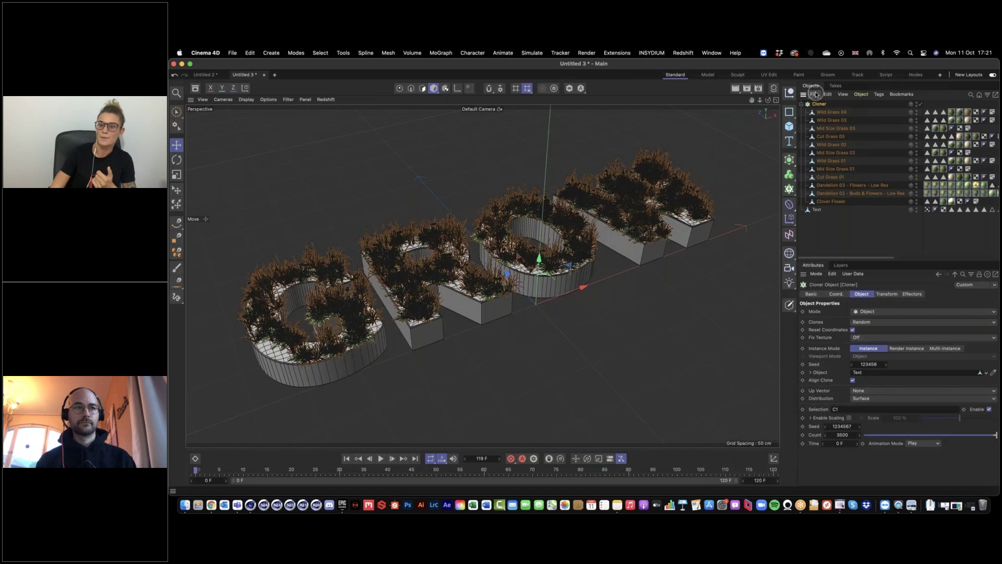
pyautogui.moveTo(789, 218); pyautogui.dragTo(867, 272)
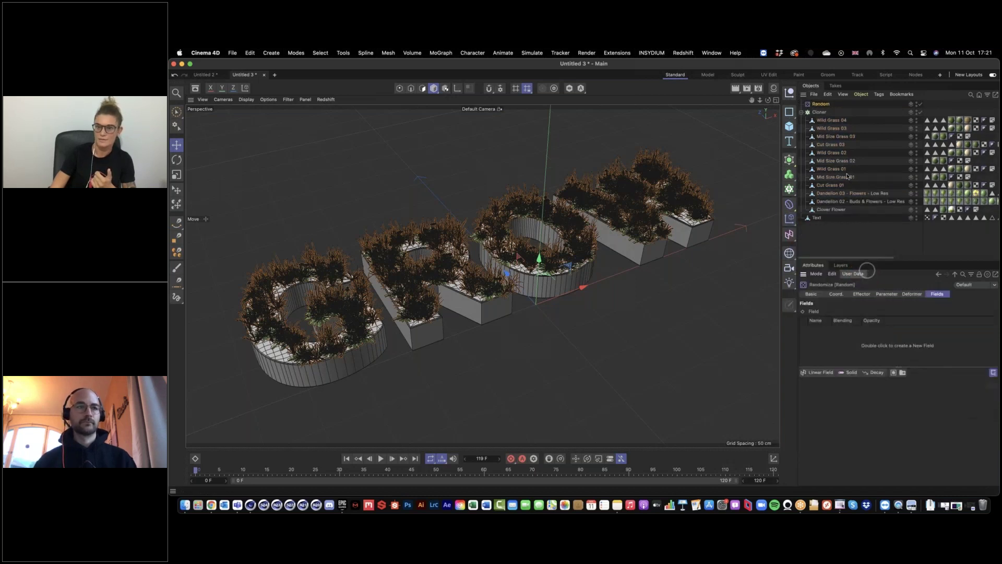
pyautogui.click(819, 104)
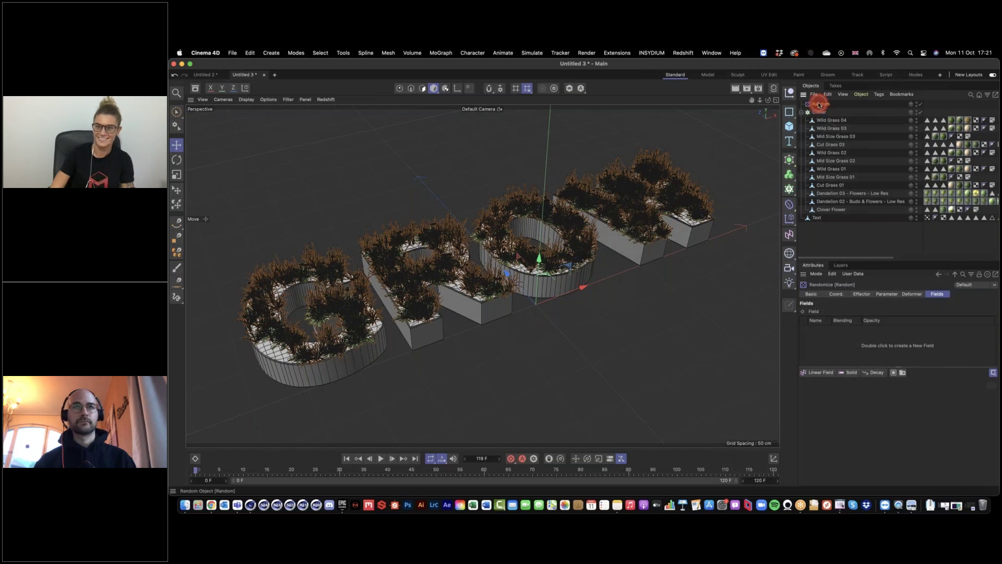
pyautogui.press('Delete')
# Add a Random effector to the Cloner and turn off its position variation
pyautogui.click(819, 104)
pyautogui.moveTo(790, 205); pyautogui.dragTo(868, 264)
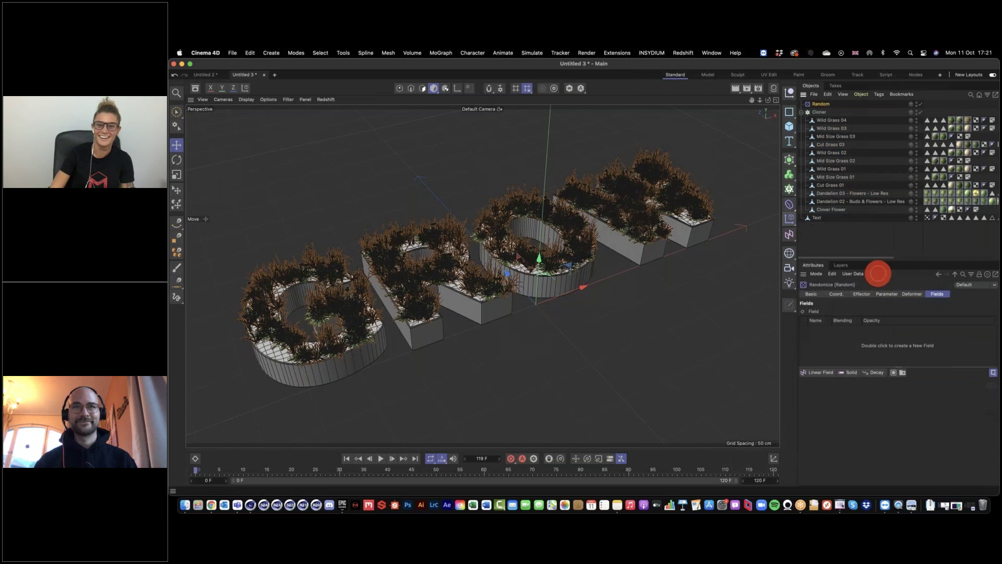
pyautogui.click(887, 294)
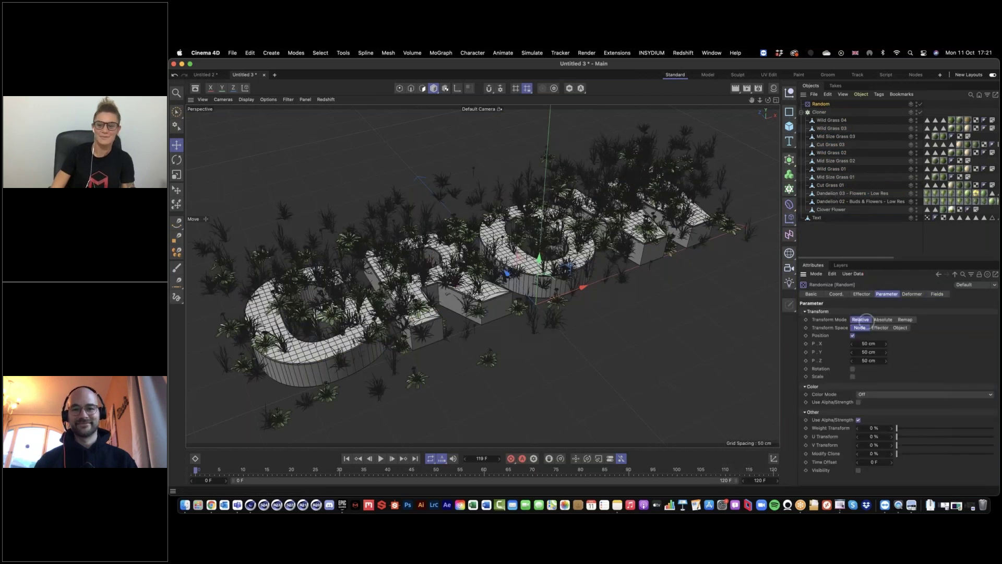
pyautogui.click(852, 336)
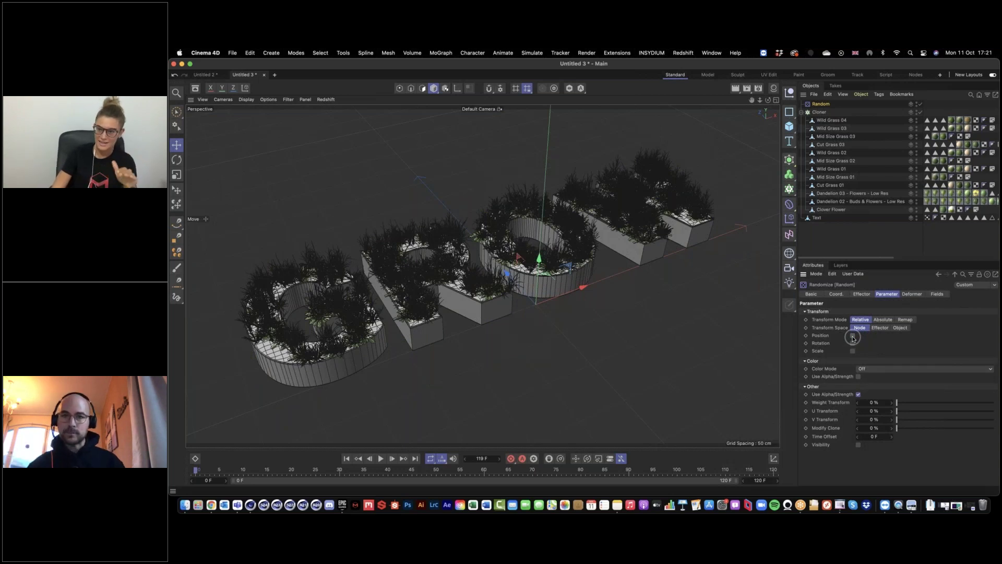
# Give the Random effector a uniform scale of 1 and a heading rotation of 180°
pyautogui.click(853, 352)
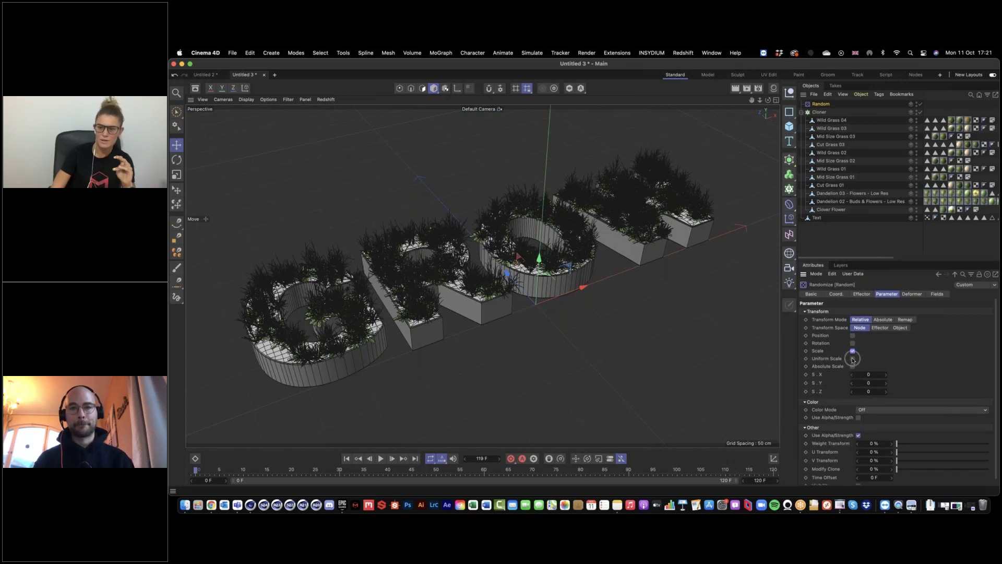
pyautogui.click(853, 359)
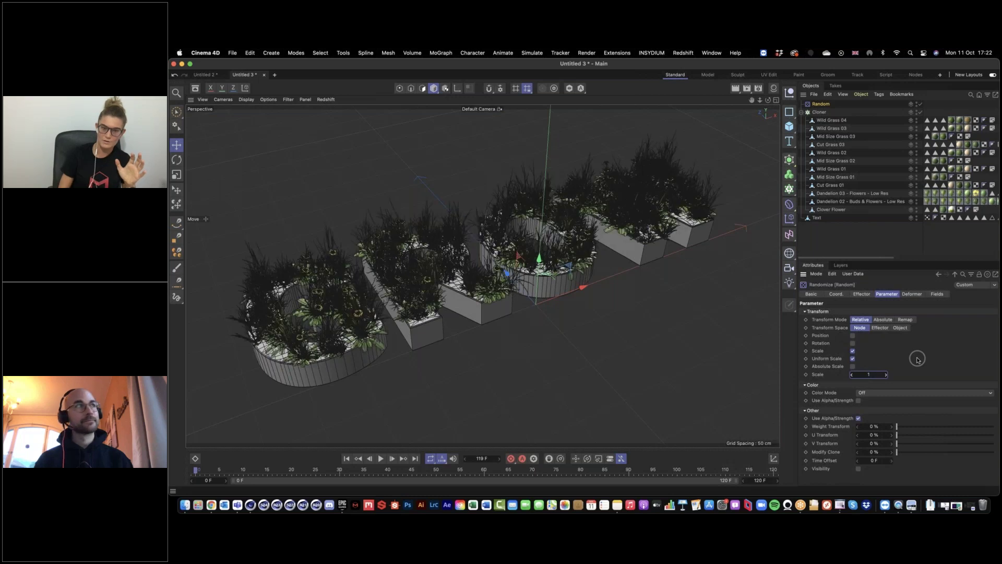
pyautogui.click(853, 343)
pyautogui.click(869, 351)
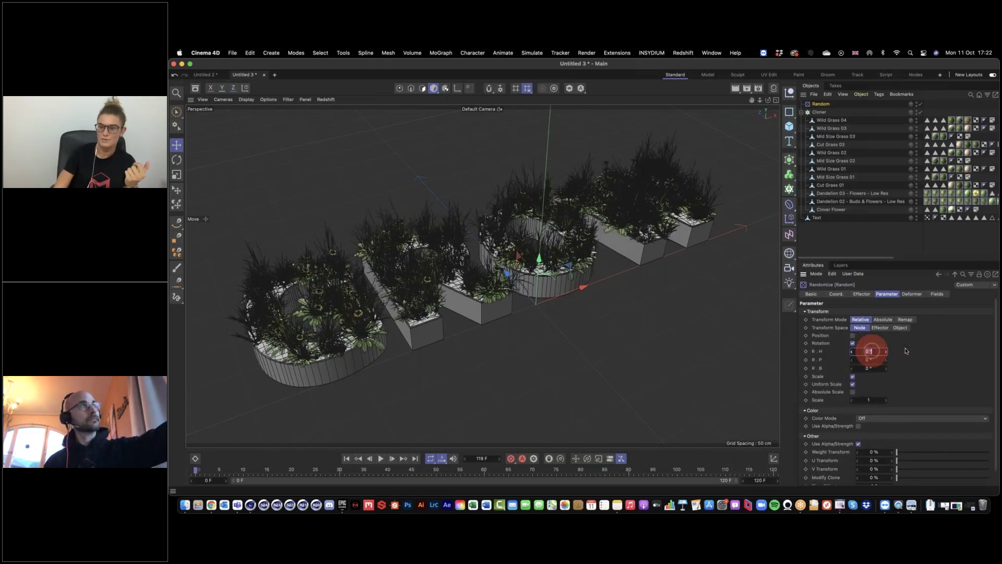
pyautogui.write('180')
pyautogui.press('Return')
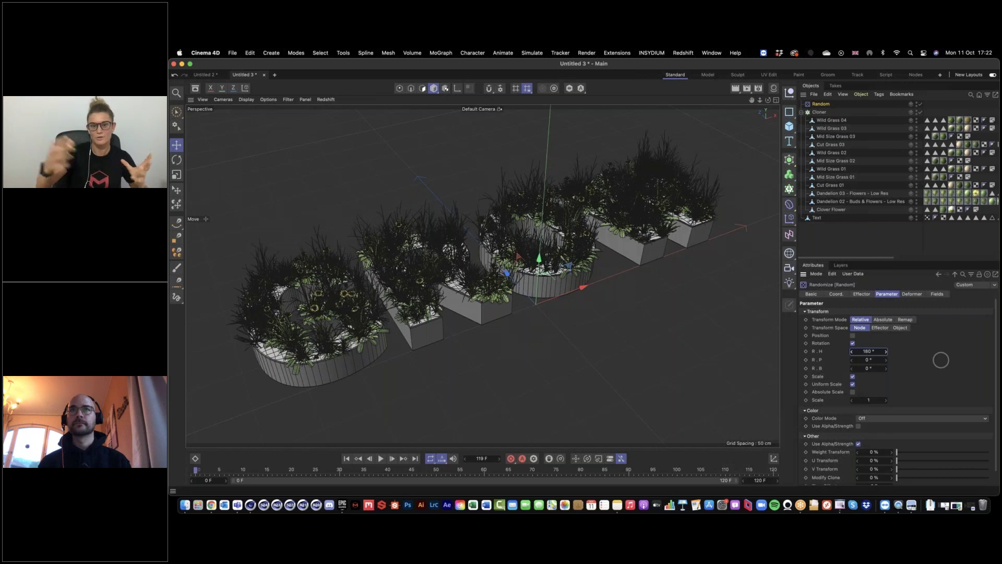
# Add a Plain effector to the Cloner and turn off its position offset
pyautogui.click(834, 237)
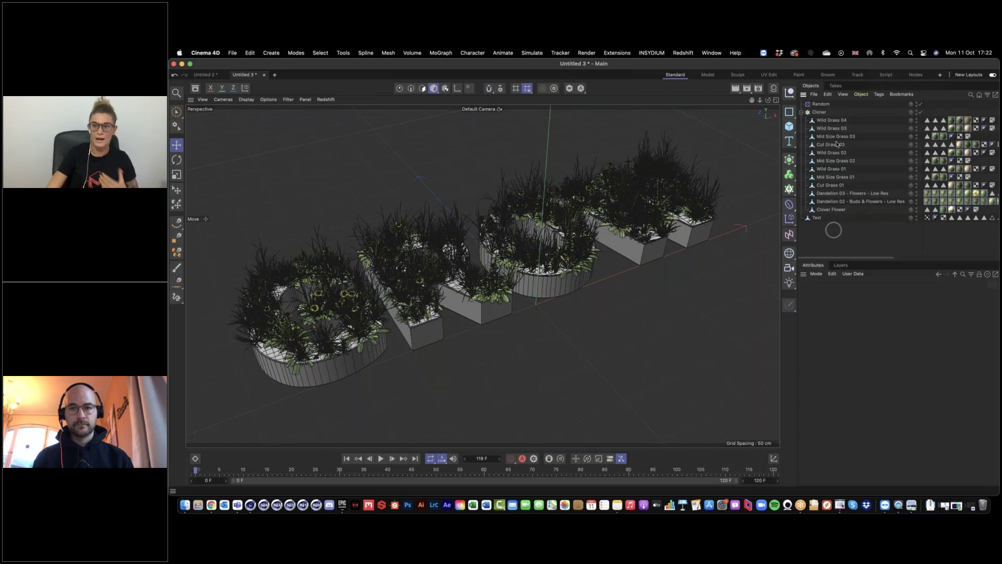
pyautogui.click(819, 111)
pyautogui.moveTo(789, 219); pyautogui.dragTo(821, 231)
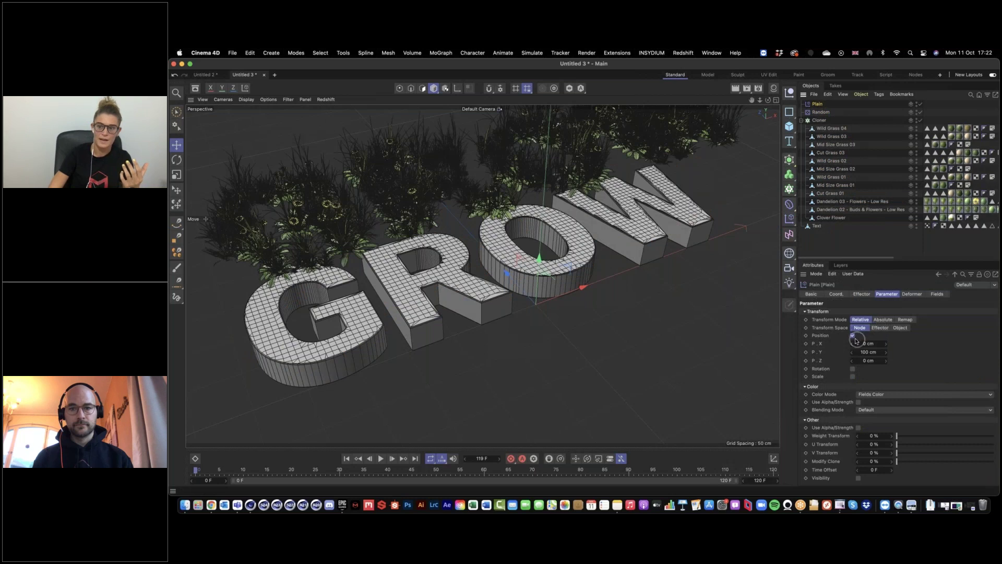
pyautogui.click(853, 335)
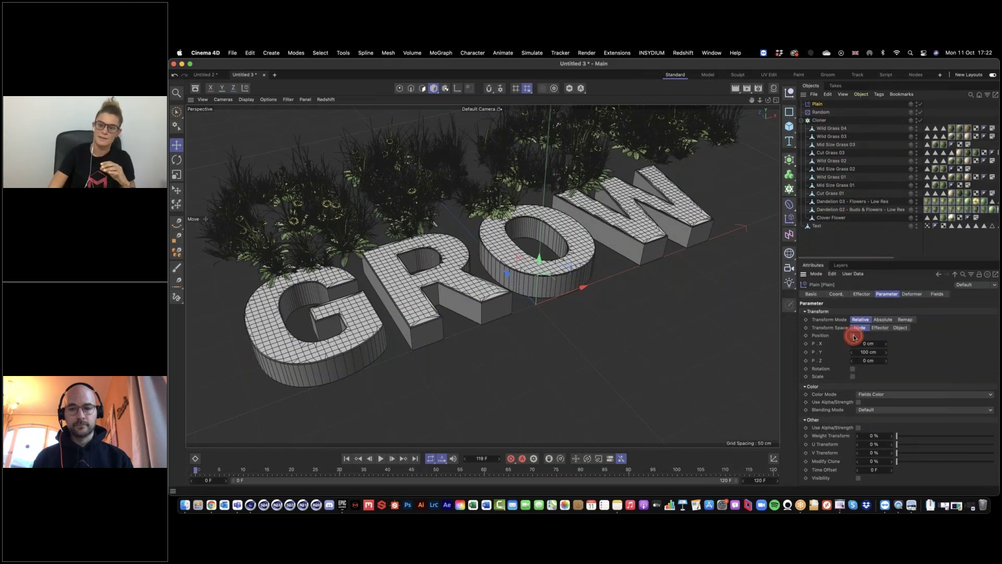
# Enable uniform scale on the Plain effector and set it to -1
pyautogui.click(853, 351)
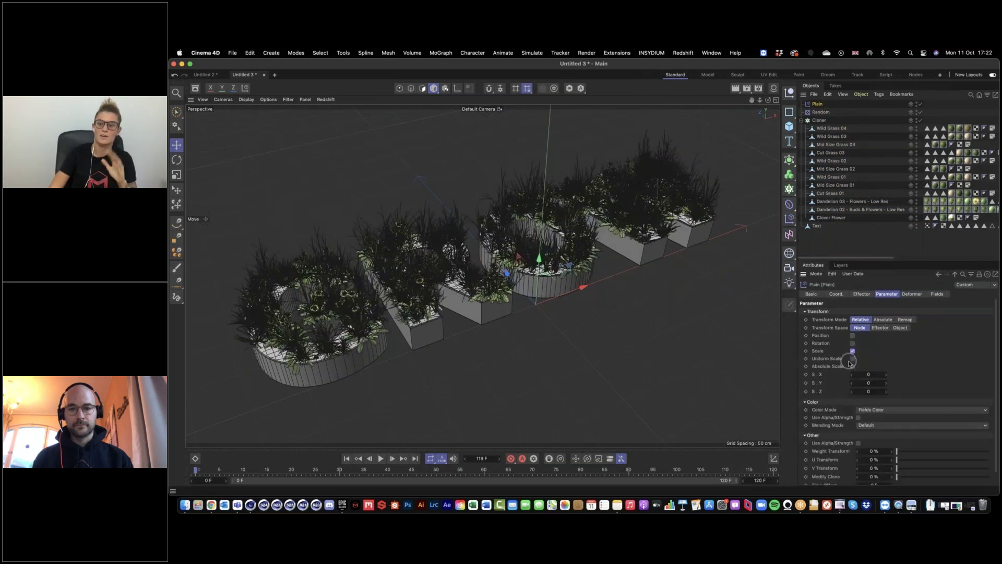
pyautogui.click(853, 358)
pyautogui.click(868, 374)
pyautogui.write('-1')
pyautogui.press('Return')
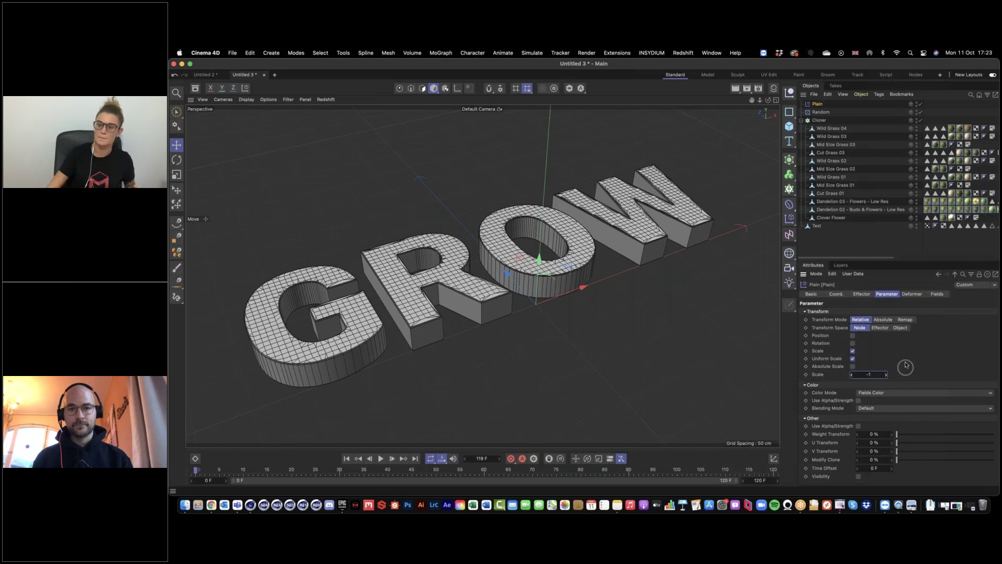
# Use the Text mesh's vertex map as a field in the Plain effector and play the animation from the start
pyautogui.click(937, 295)
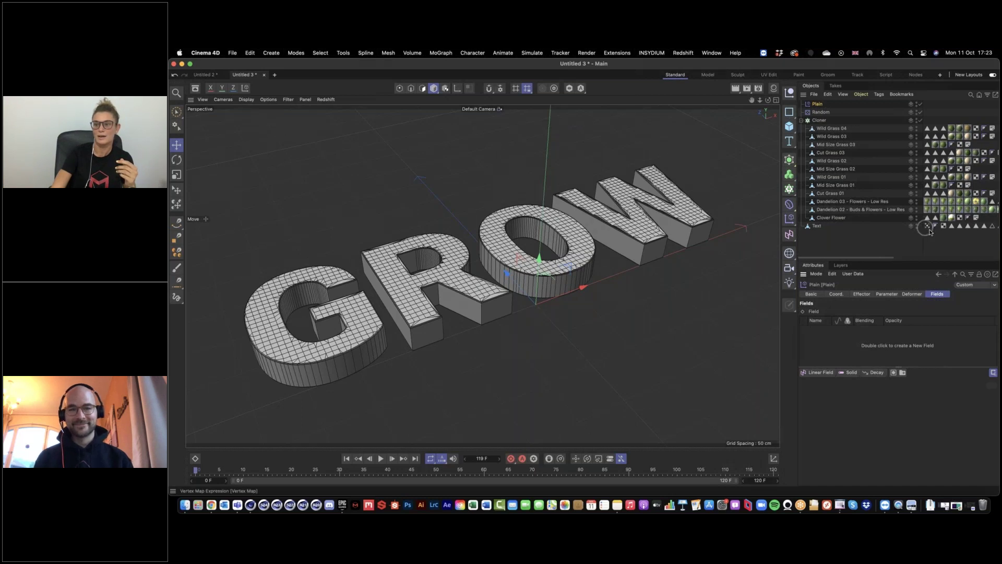
pyautogui.moveTo(928, 228); pyautogui.dragTo(833, 354)
pyautogui.click(346, 458)
pyautogui.click(380, 458)
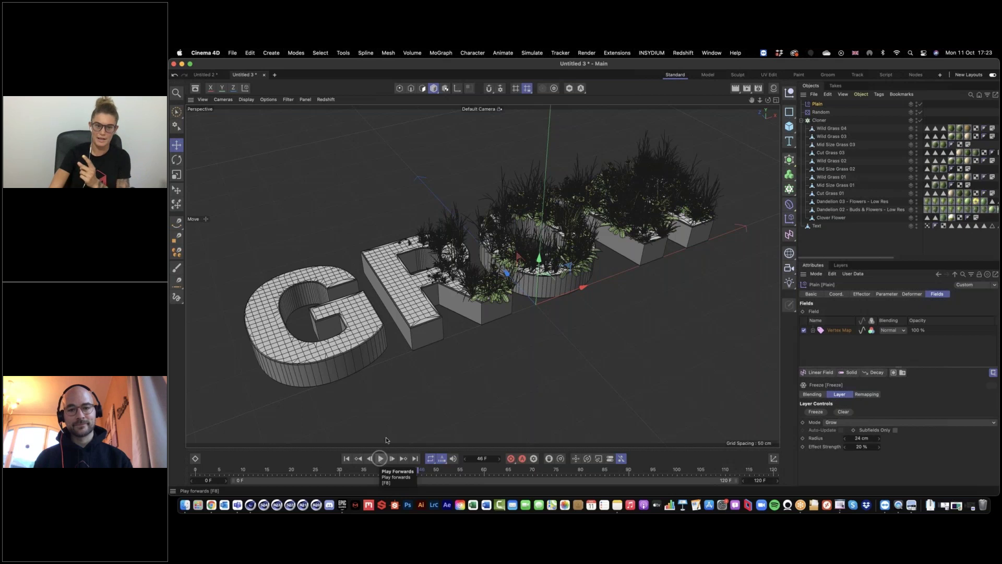
pyautogui.click(388, 436)
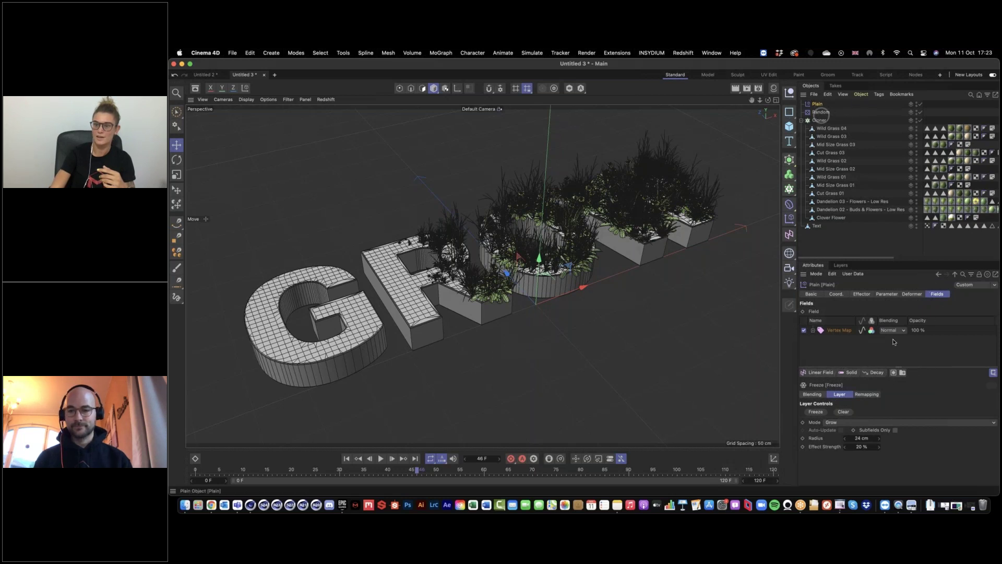
# Add an Invert layer above the Vertex Map in the Plain effector's fields and replay the growth from the start
pyautogui.click(875, 373)
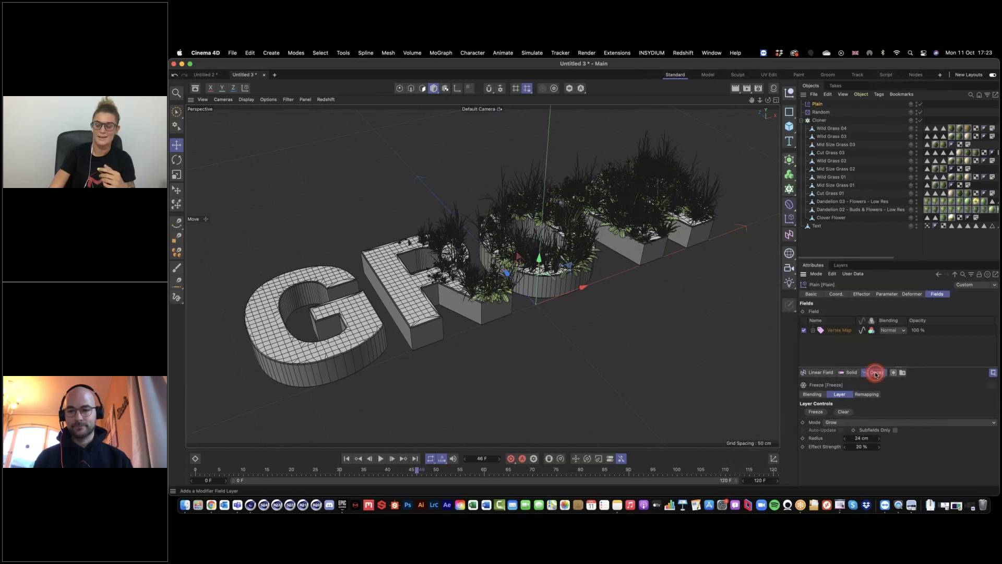
pyautogui.moveTo(876, 376); pyautogui.dragTo(888, 445)
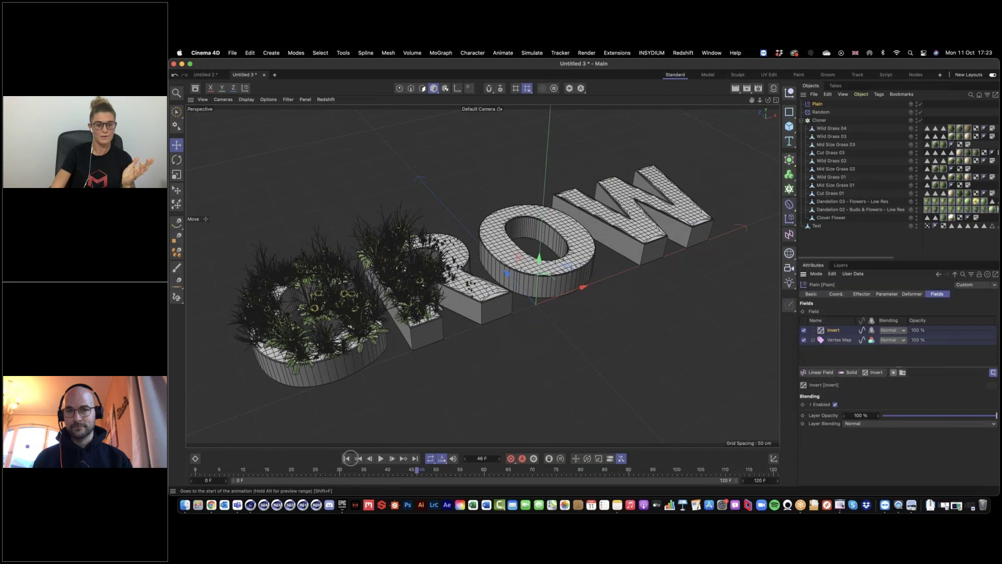
pyautogui.click(346, 459)
pyautogui.click(381, 458)
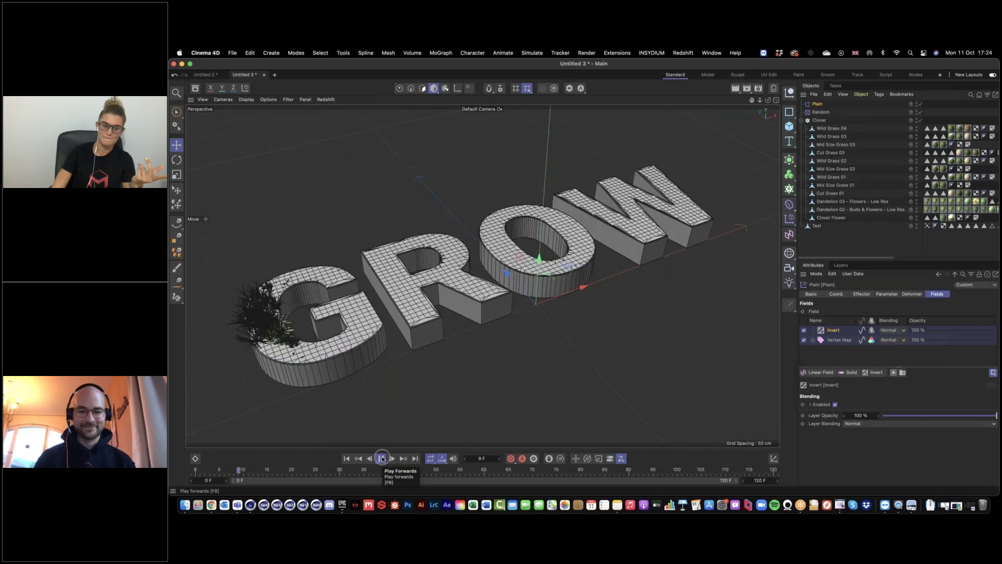
pyautogui.click(382, 458)
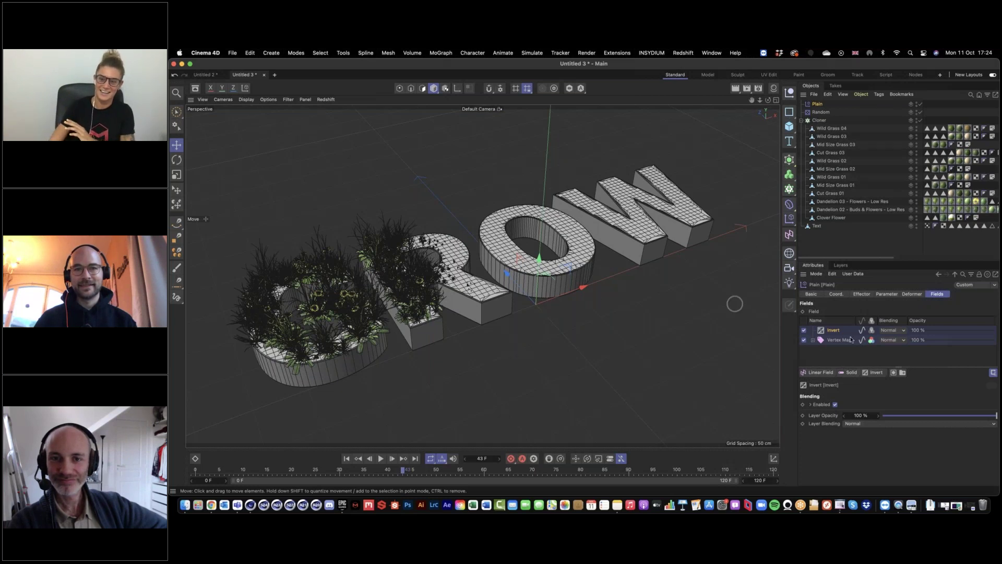
# Add a Decay layer above the Invert layer in the Plain effector's fields and replay the growth from the start
pyautogui.click(875, 373)
pyautogui.moveTo(877, 378); pyautogui.dragTo(890, 416)
pyautogui.click(866, 420)
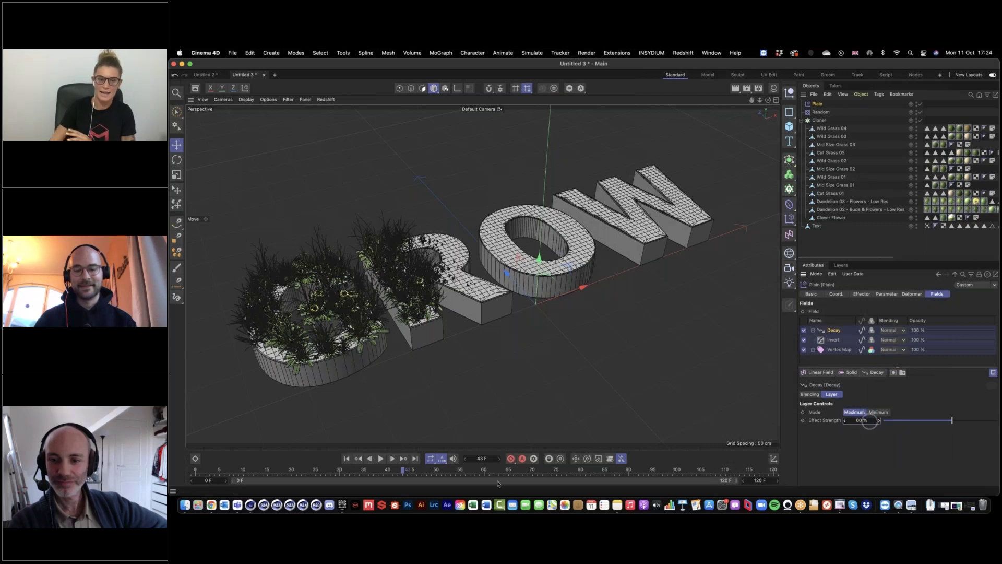
pyautogui.click(346, 458)
pyautogui.click(380, 458)
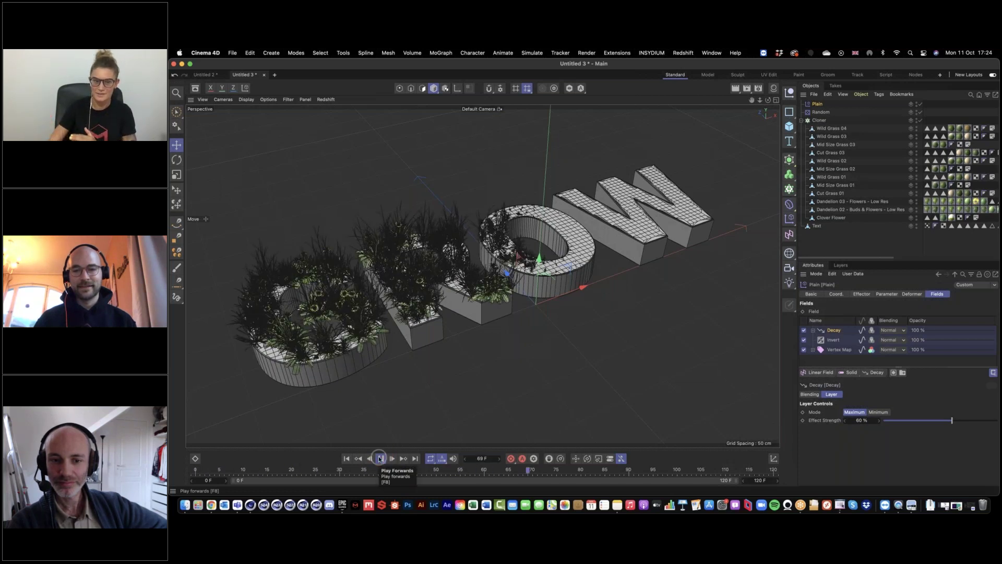
pyautogui.click(381, 458)
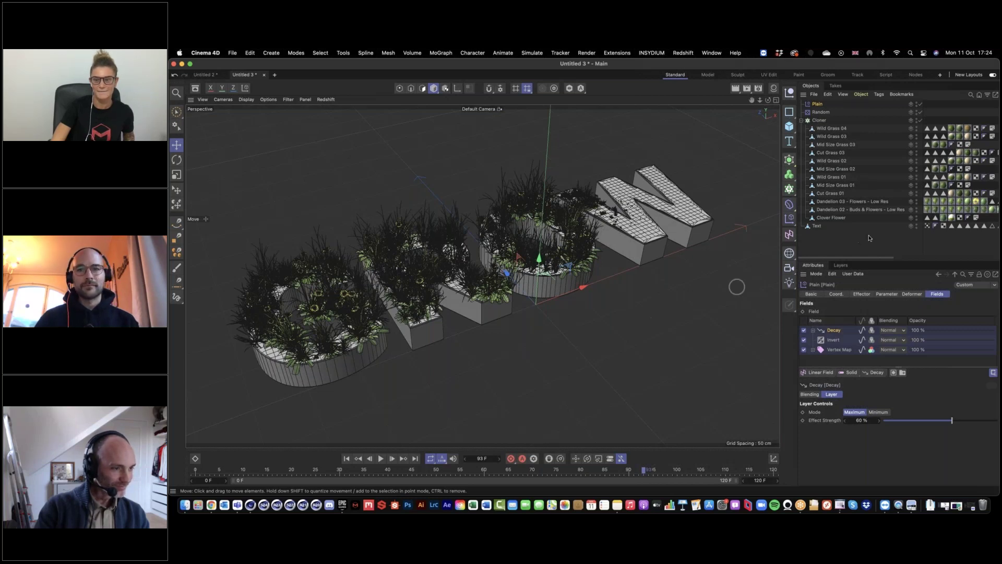
pyautogui.click(686, 258)
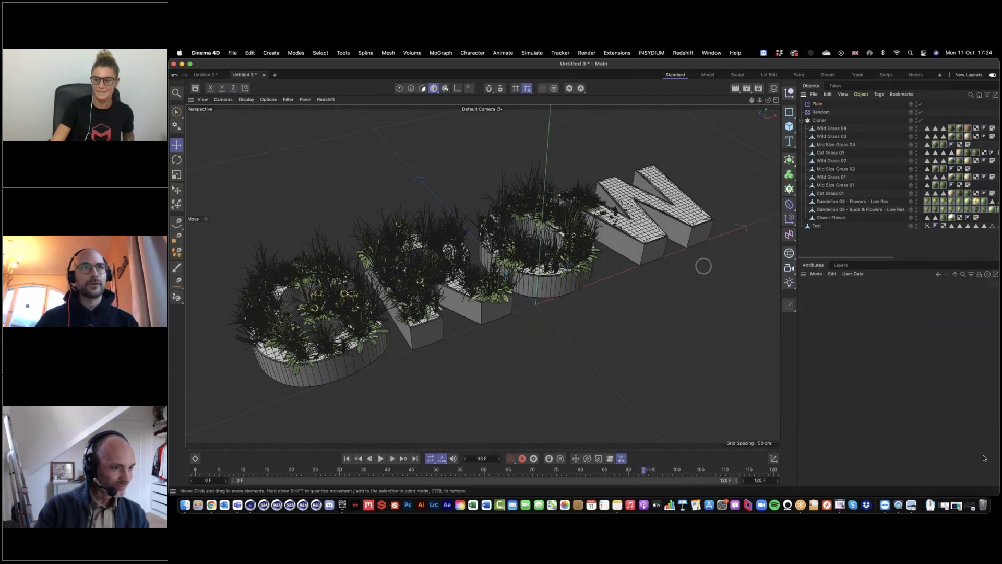
pyautogui.click(930, 79)
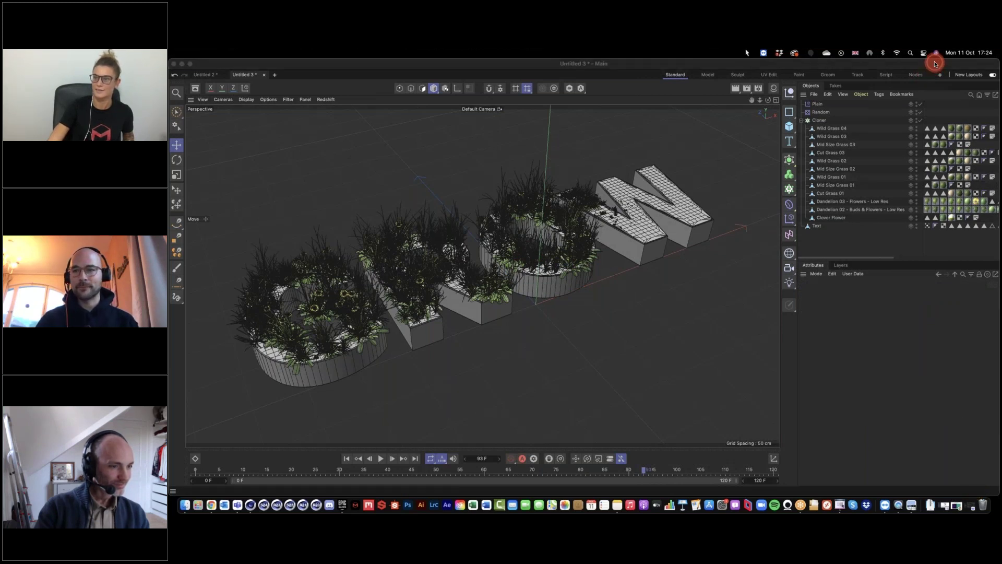
pyautogui.click(749, 158)
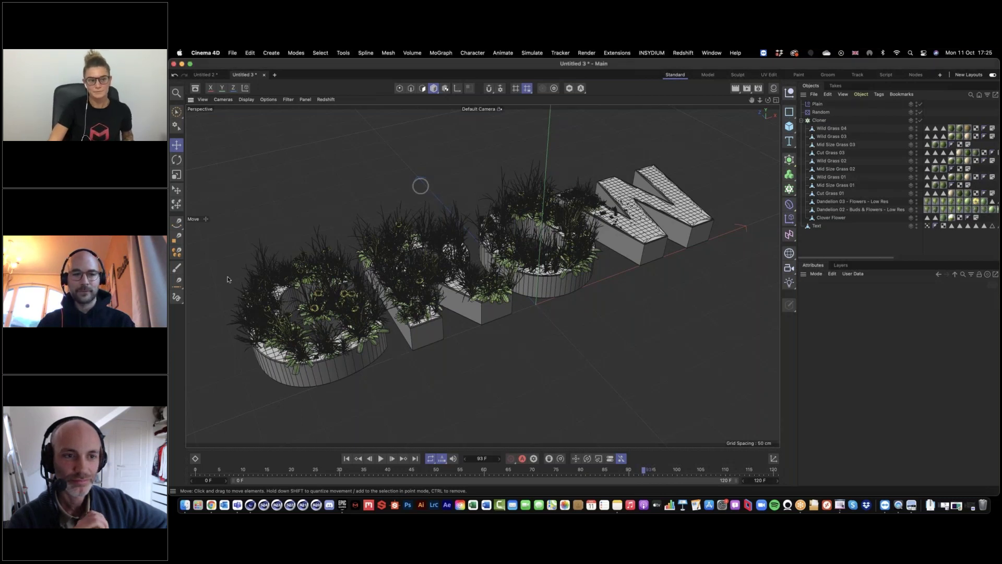
# Activate the Paint Tool, and display the Text mesh's vertex map and its field list
pyautogui.click(177, 269)
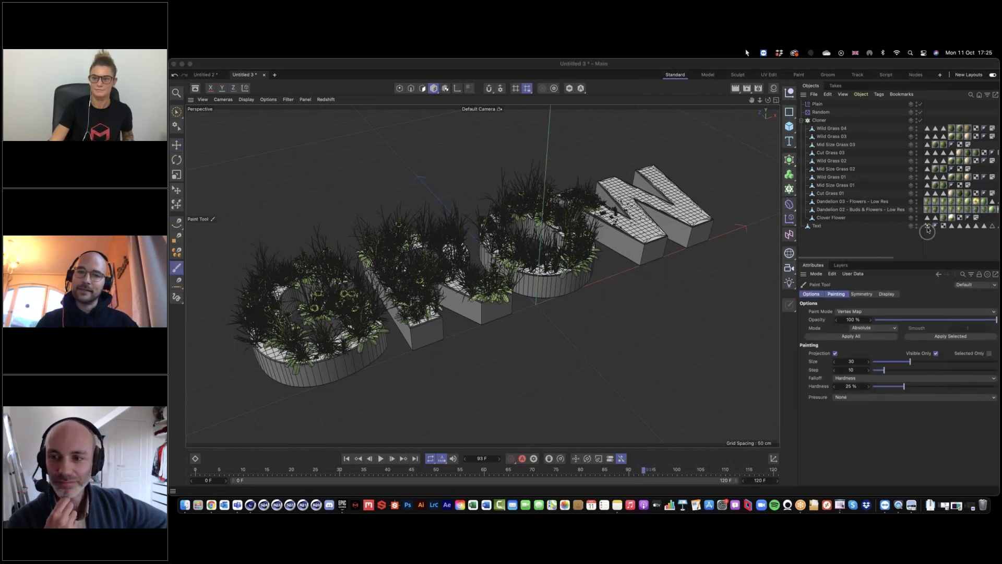
pyautogui.click(928, 227)
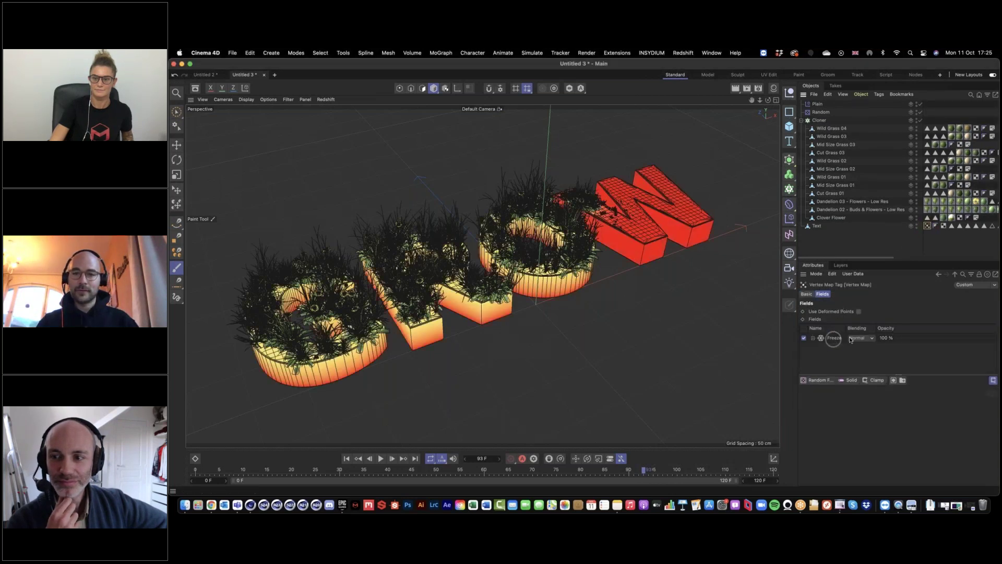
pyautogui.click(913, 360)
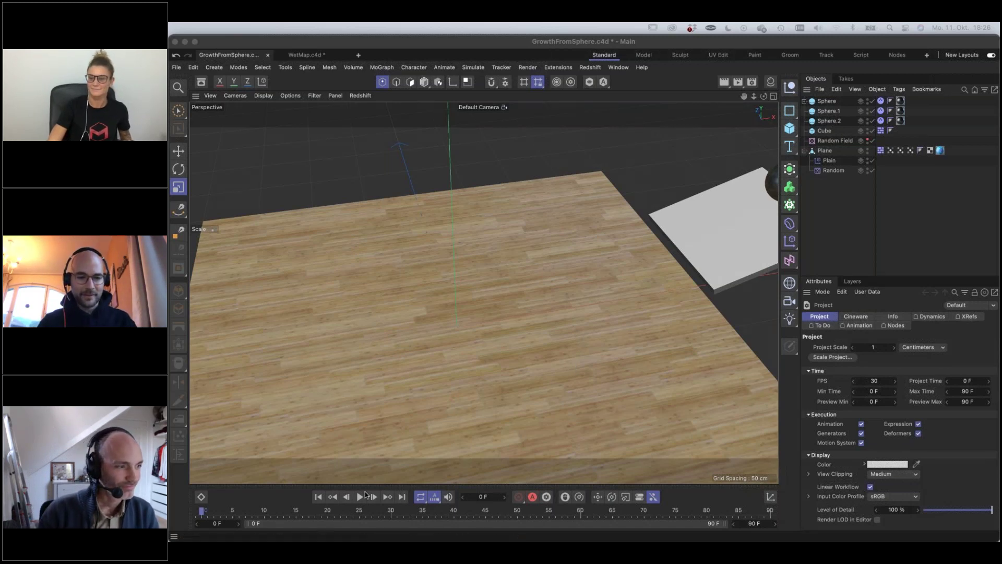
# Play the GrowthFromSphere scene's animation, stop it and return to the first frame
pyautogui.keyDown('alt'); pyautogui.moveTo(631, 346); pyautogui.dragTo(628, 345); pyautogui.keyUp('alt')
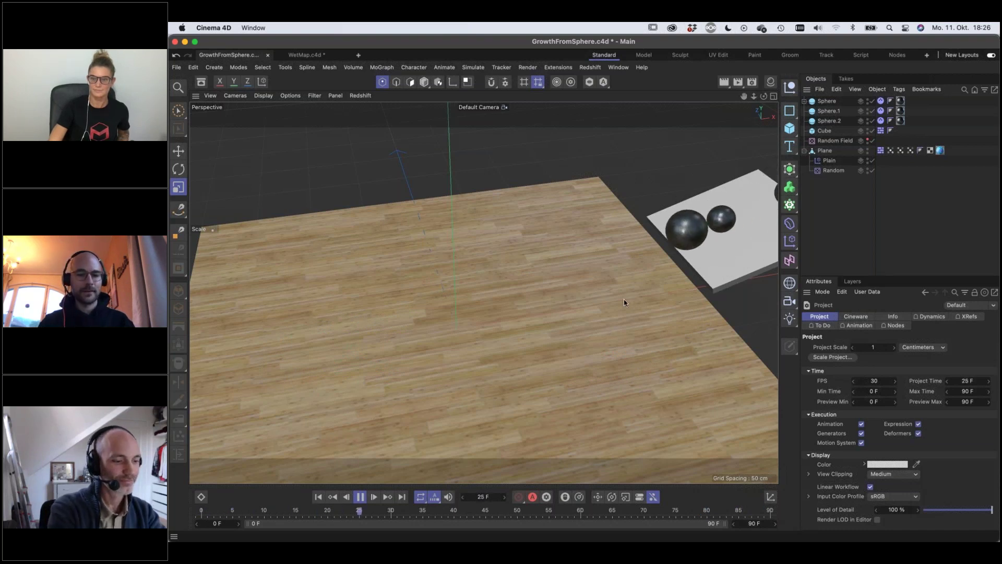
pyautogui.press('F8')
pyautogui.hotkey('shift', 'f')
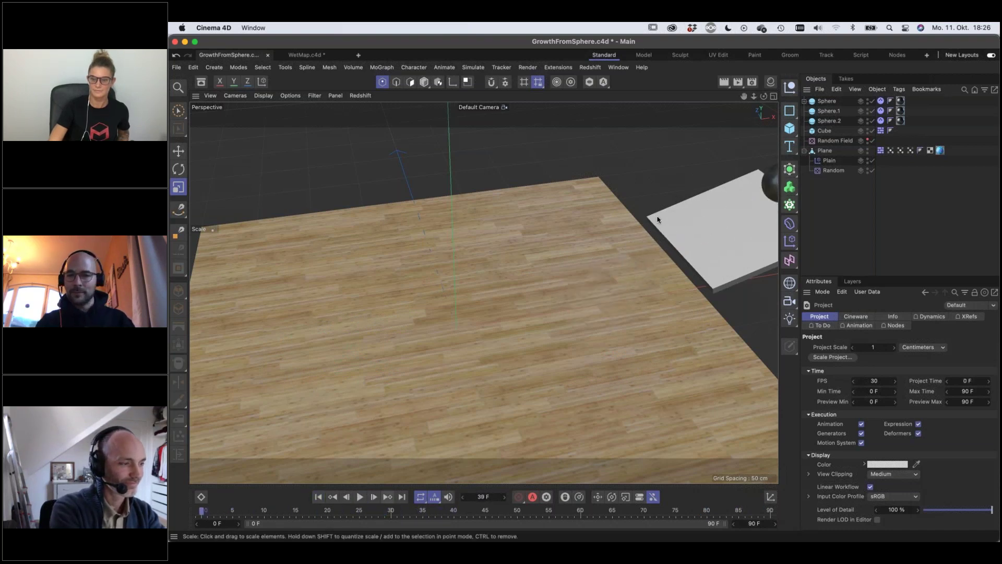
# Delete Sphere.1, Sphere.2, the Random Field, and the Plane's Plain and Random effectors and vertex map tags, keeping only Sphere, Cube and Plane
pyautogui.click(826, 111)
pyautogui.press('Delete')
pyautogui.click(830, 112)
pyautogui.press('Delete')
pyautogui.click(843, 111)
pyautogui.press('Delete')
pyautogui.click(831, 121)
pyautogui.press('Delete')
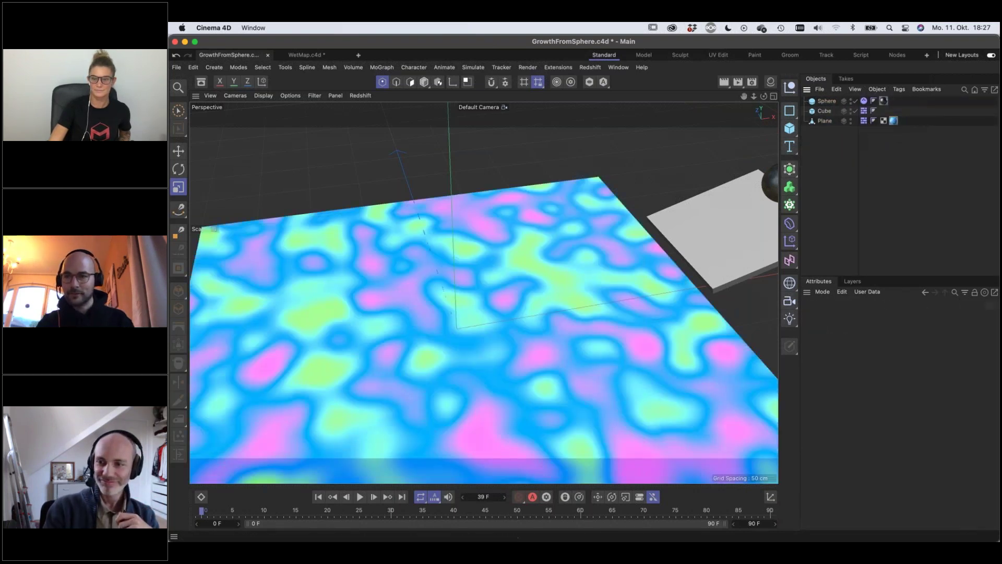
# Delete the Plane's Parquet 03 - Bamboo - Planks material tag and play the animation
pyautogui.click(894, 122)
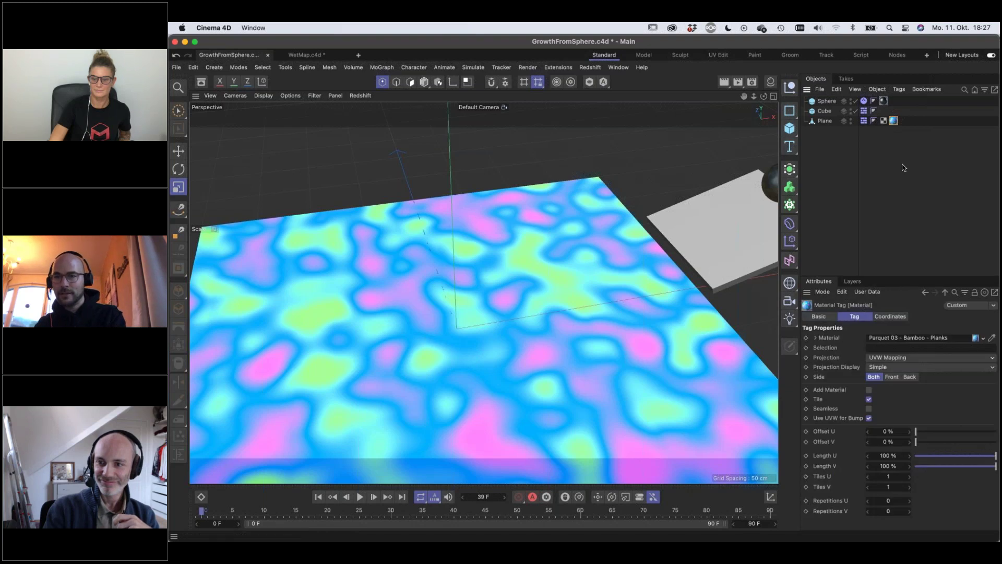
pyautogui.press('Delete')
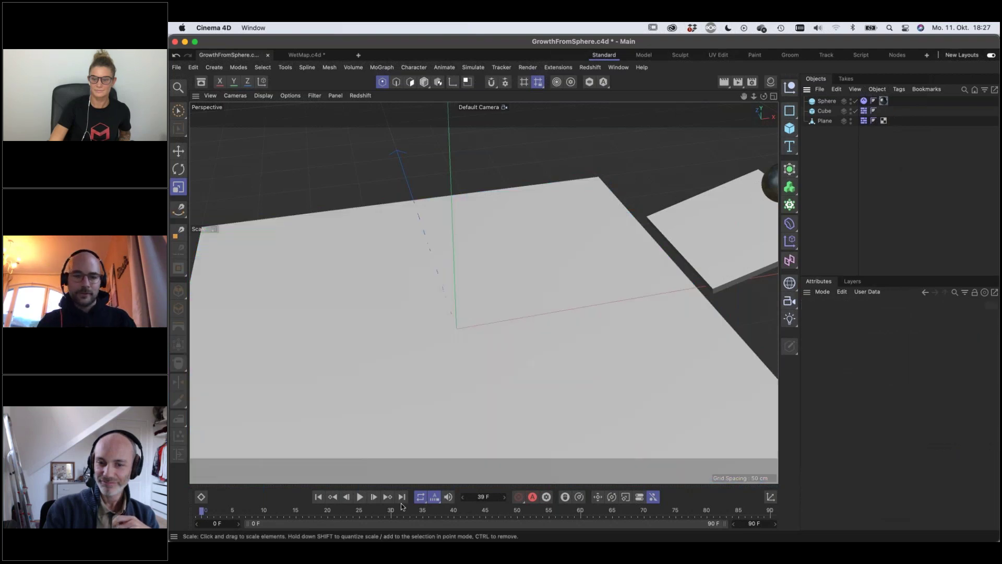
pyautogui.click(359, 498)
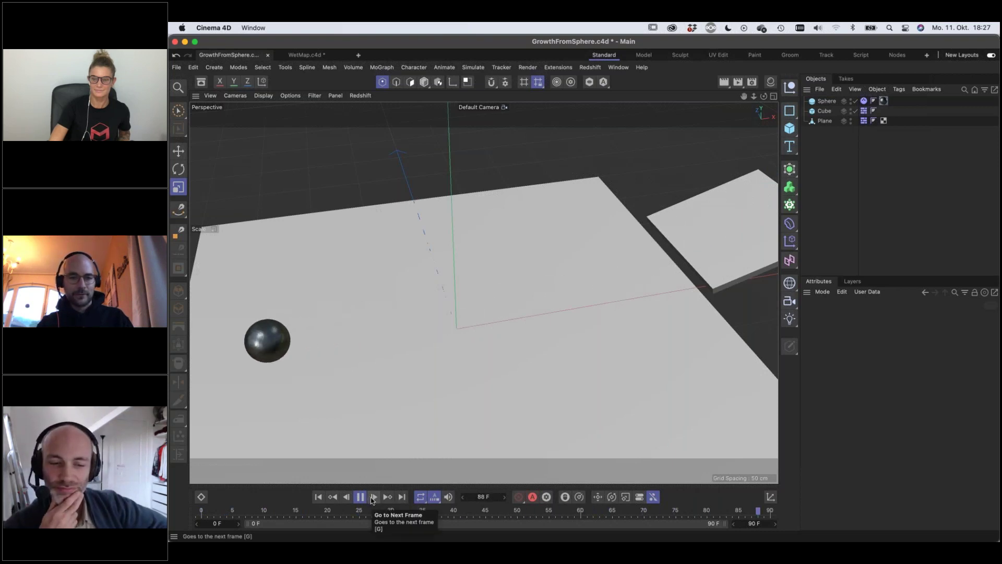
pyautogui.keyDown('alt'); pyautogui.moveTo(602, 347); pyautogui.dragTo(581, 327); pyautogui.keyUp('alt')
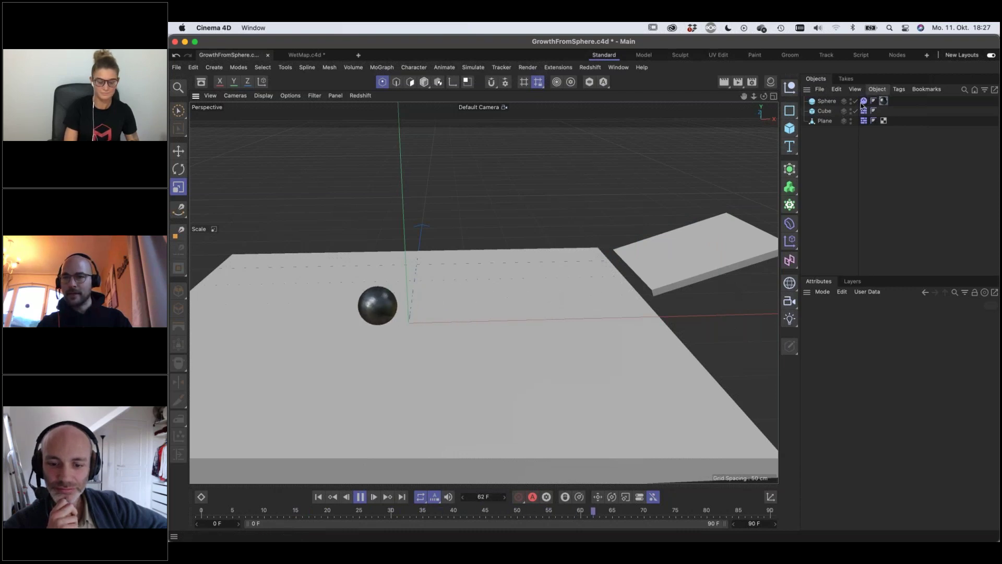
# Show the Rigid Body option among the simulation tags for the Sphere and display the settings of its Dynamics Body tag
pyautogui.click(827, 101)
pyautogui.rightClick(827, 101)
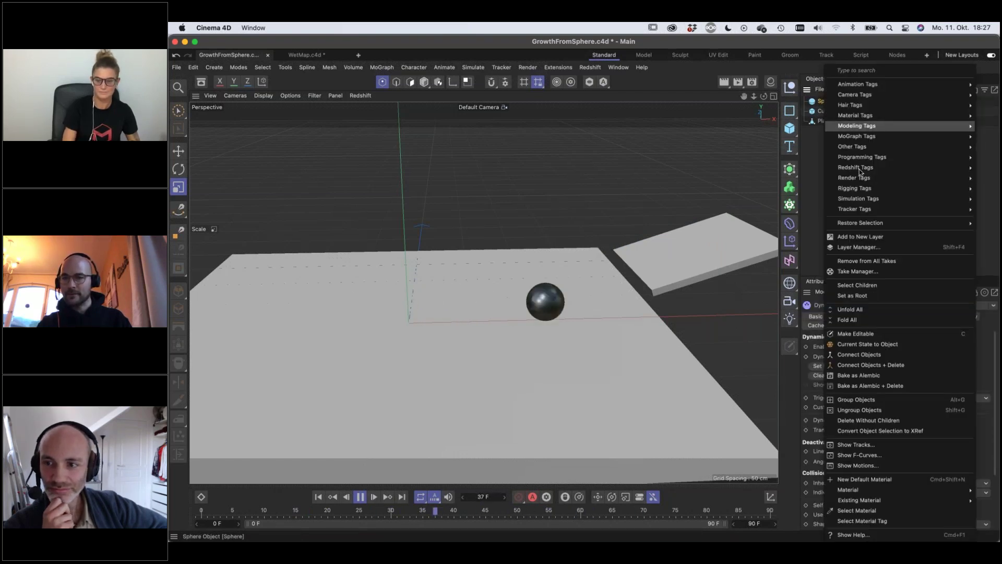
pyautogui.moveTo(838, 188)
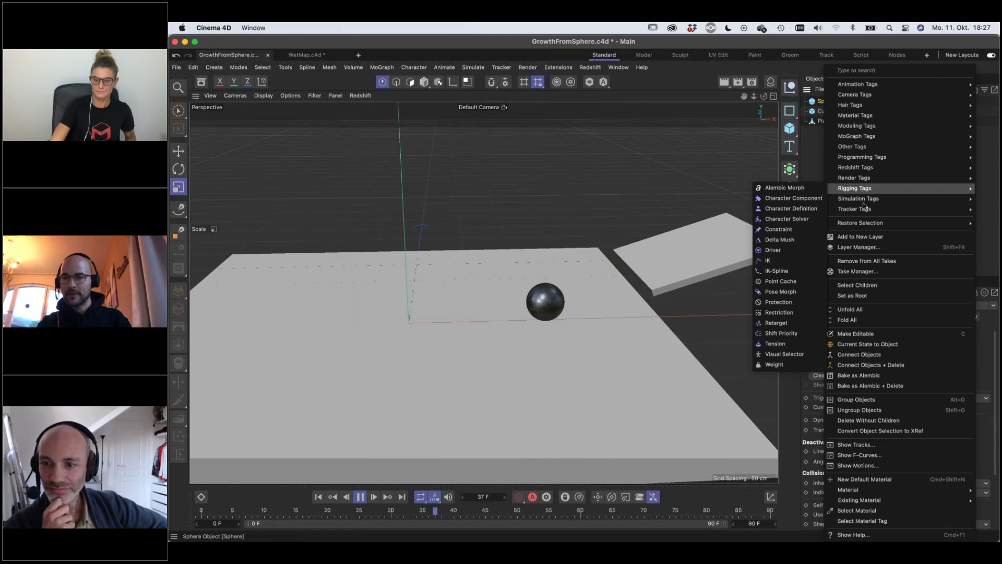
pyautogui.moveTo(861, 199)
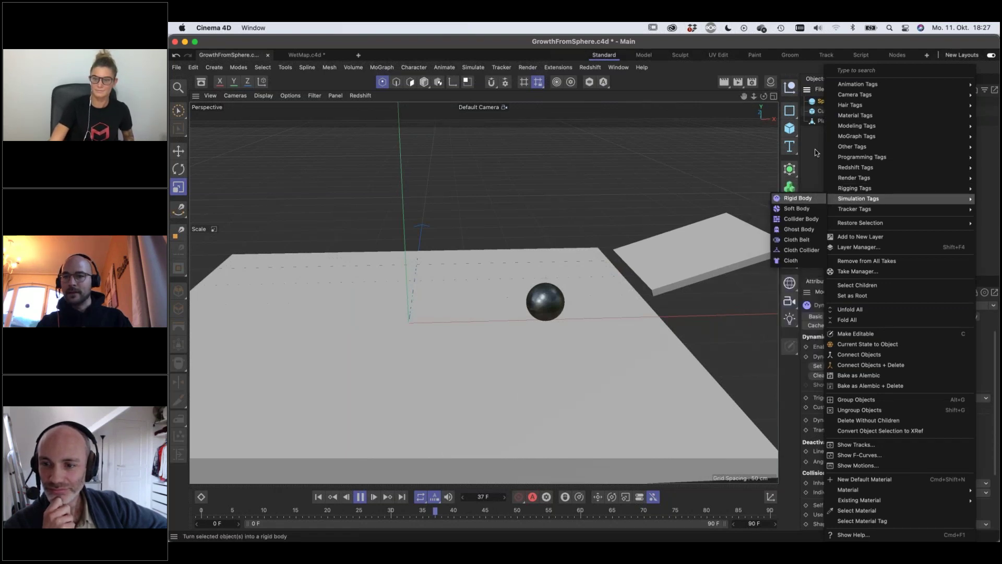
pyautogui.click(807, 198)
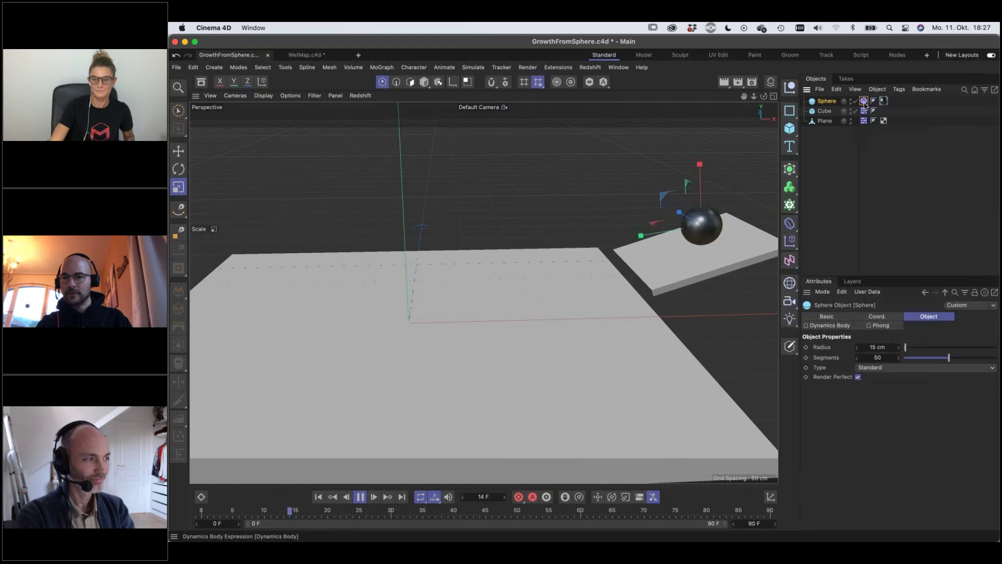
pyautogui.click(863, 101)
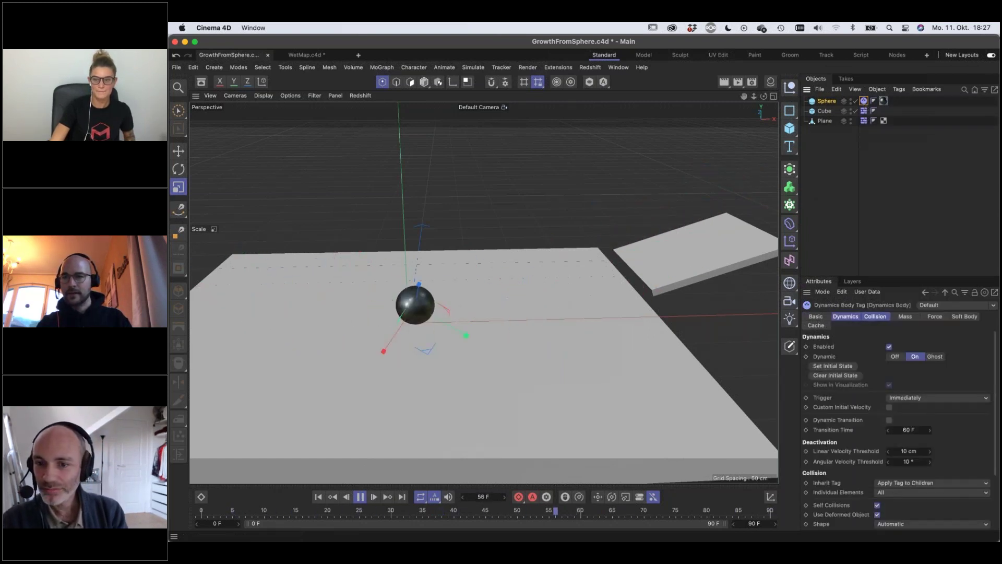
# Rename the Cube object to Platform and the Plane object to Floor
pyautogui.click(825, 112)
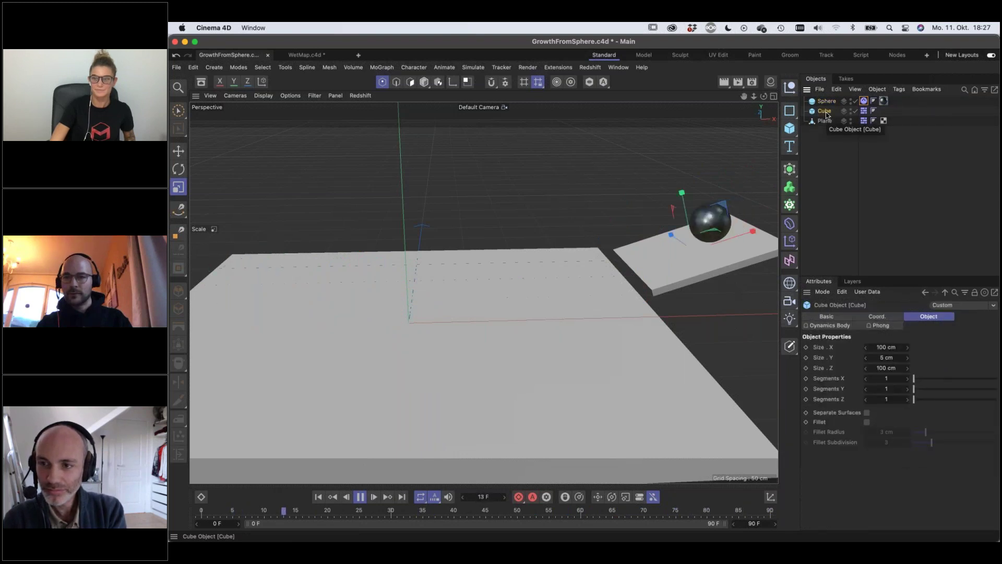
pyautogui.doubleClick(825, 112)
pyautogui.write('Platform')
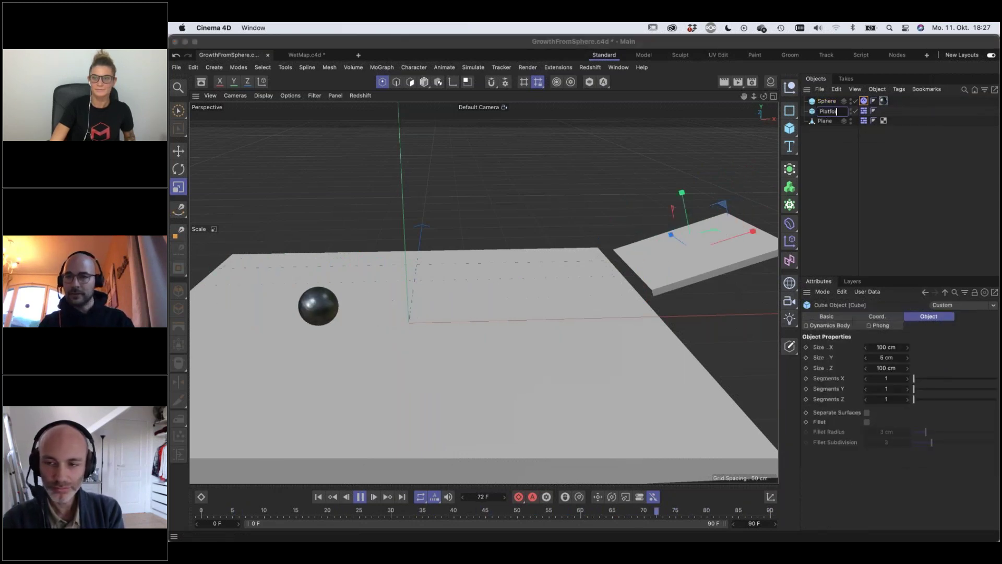
pyautogui.press('Return')
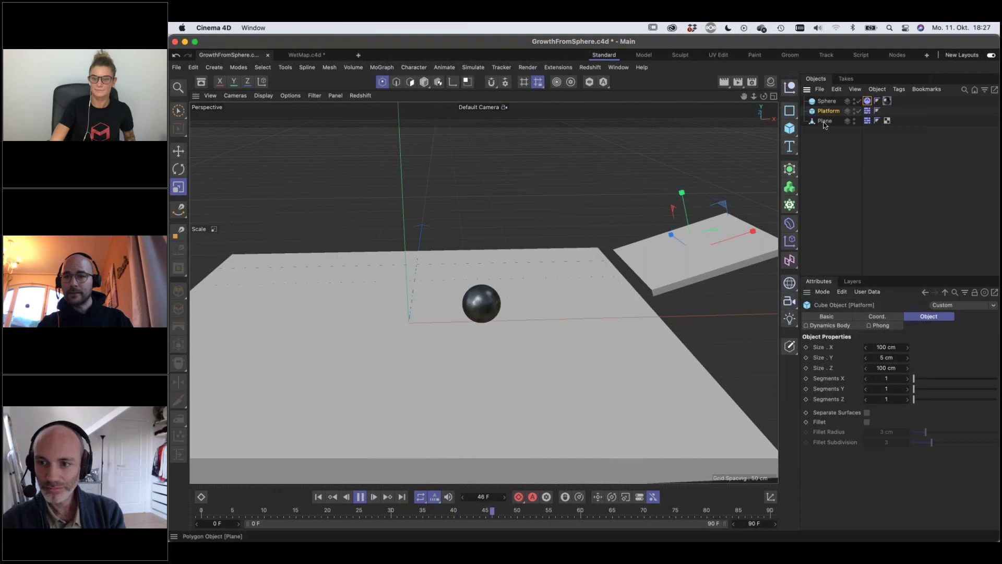
pyautogui.click(825, 120)
pyautogui.press('c')
pyautogui.doubleClick(825, 121)
pyautogui.write('Floor')
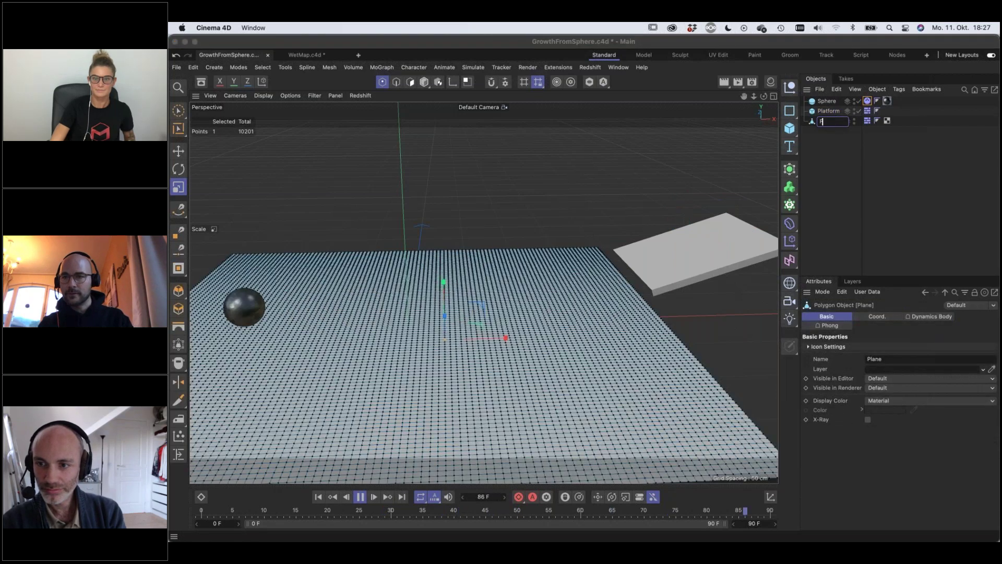
pyautogui.press('Return')
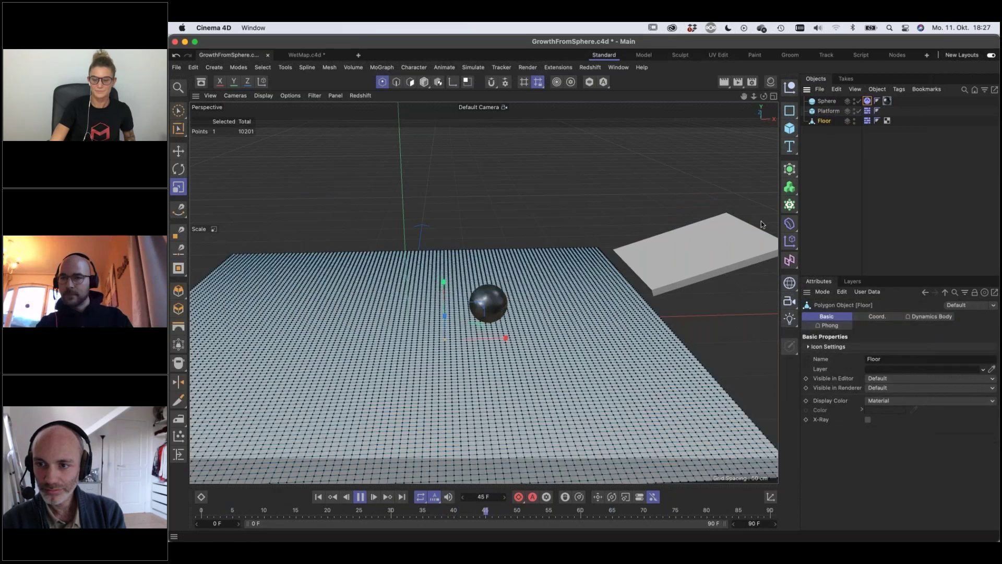
# Display the Floor's Dynamics Body settings, show the Collider Body option among the Platform's simulation tags, and stop the playback
pyautogui.click(868, 121)
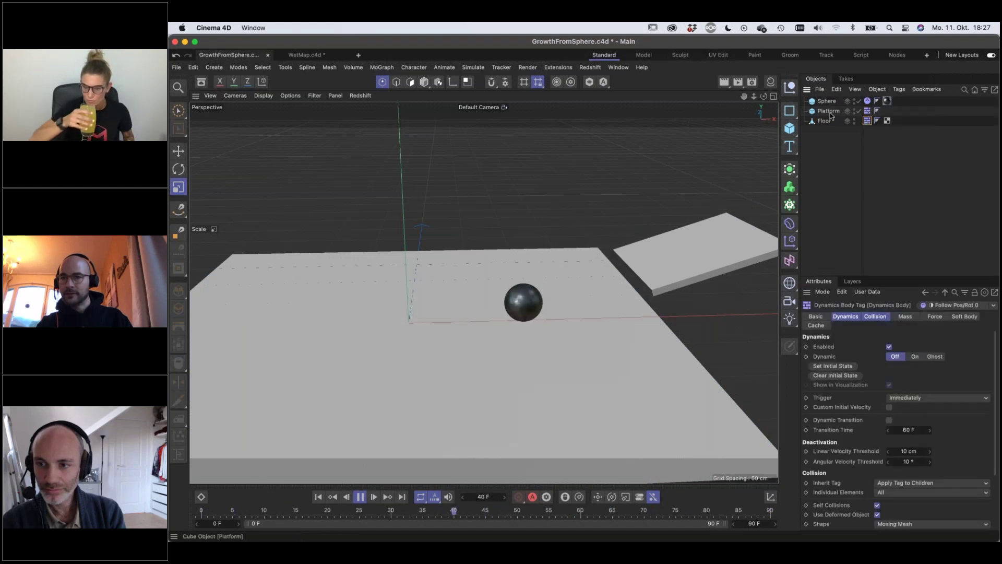
pyautogui.rightClick(829, 111)
pyautogui.moveTo(868, 199)
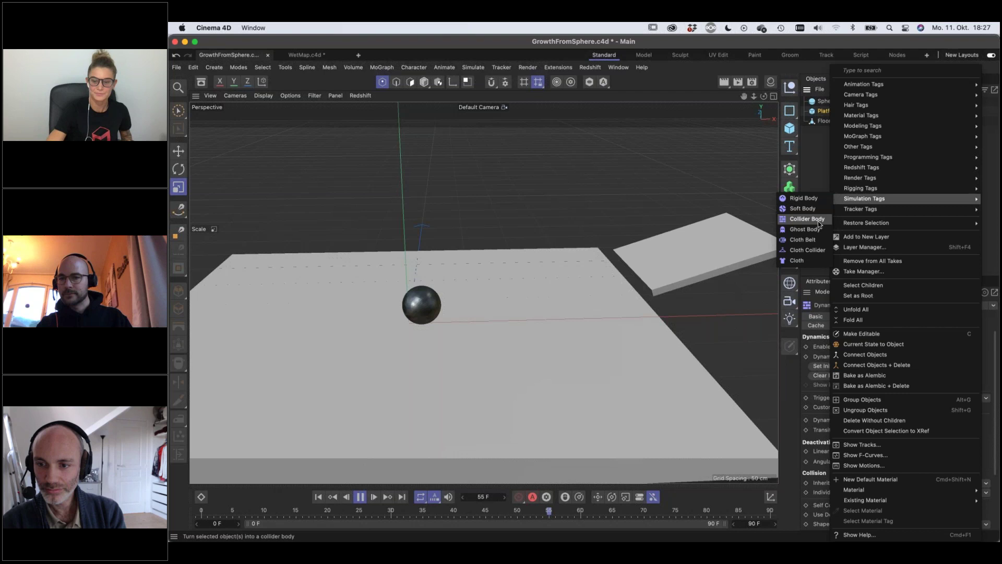
pyautogui.click(810, 167)
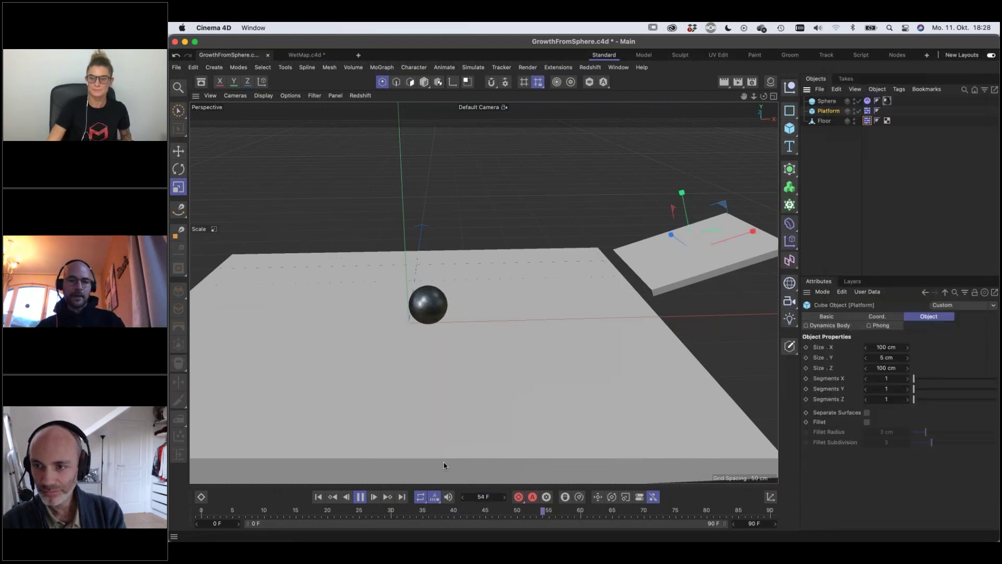
pyautogui.click(361, 499)
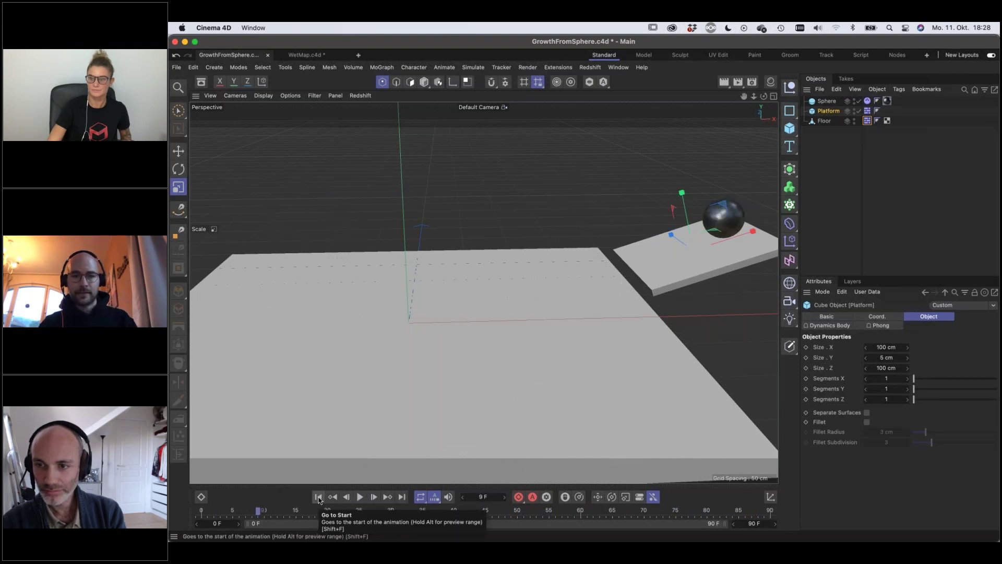
# Paint a freehand looping vertex map across the Floor with the Paint Tool in Vertex Map mode at 100% opacity
pyautogui.click(827, 124)
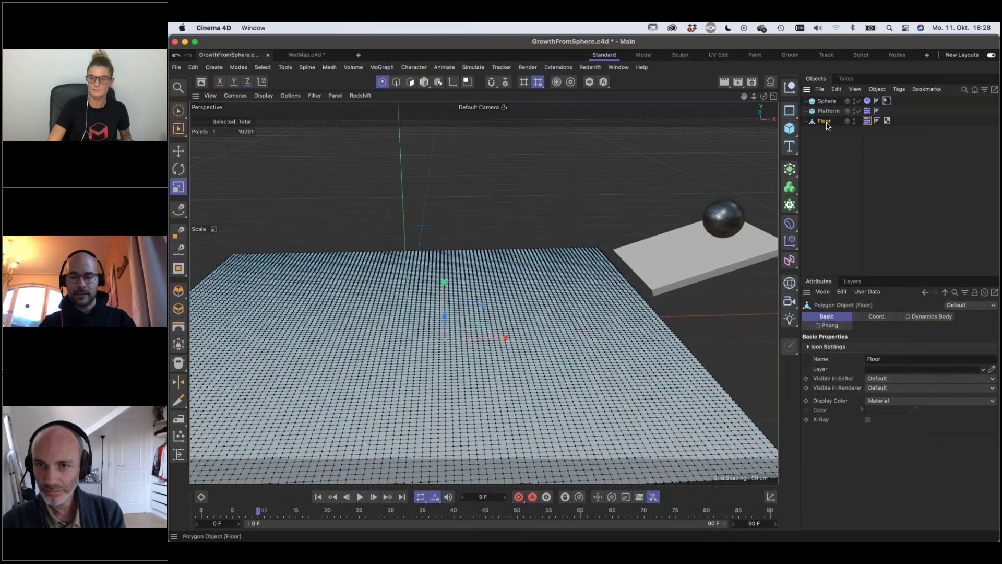
pyautogui.moveTo(478, 328)
pyautogui.keyDown('alt'); pyautogui.mouseDown()
pyautogui.moveTo(484, 346)
pyautogui.moveTo(468, 338)
pyautogui.mouseUp(); pyautogui.keyUp('alt')
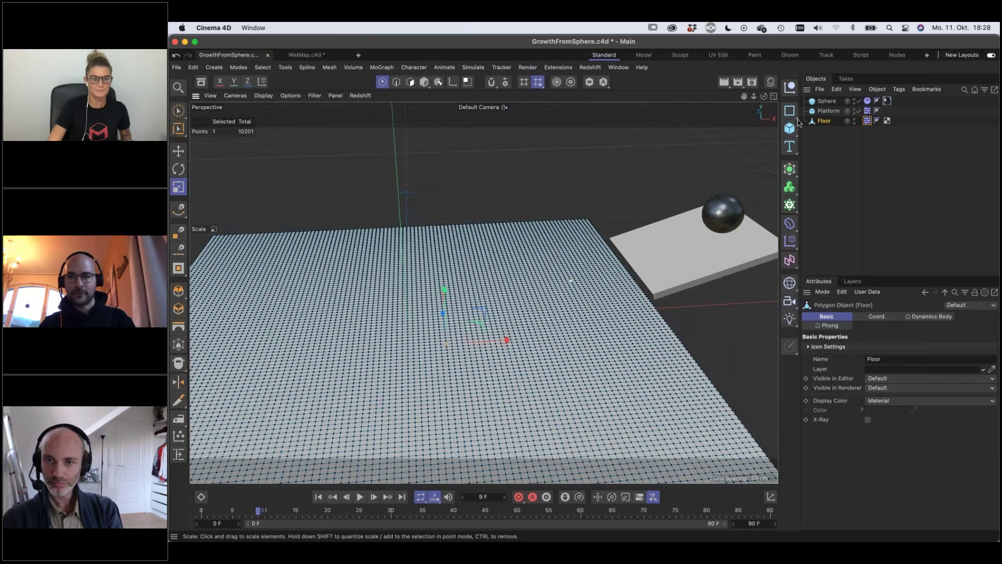
pyautogui.press('Return')
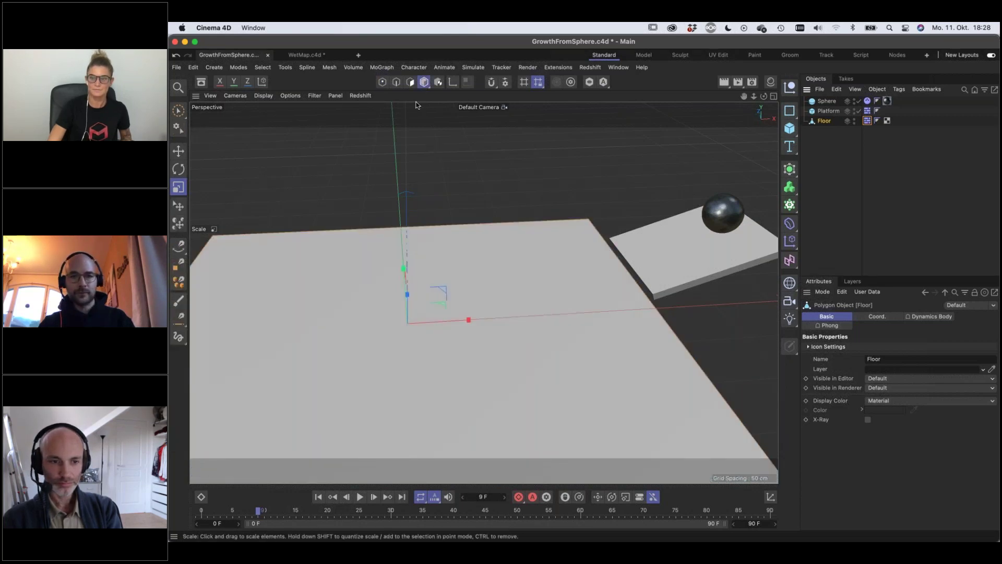
pyautogui.click(179, 302)
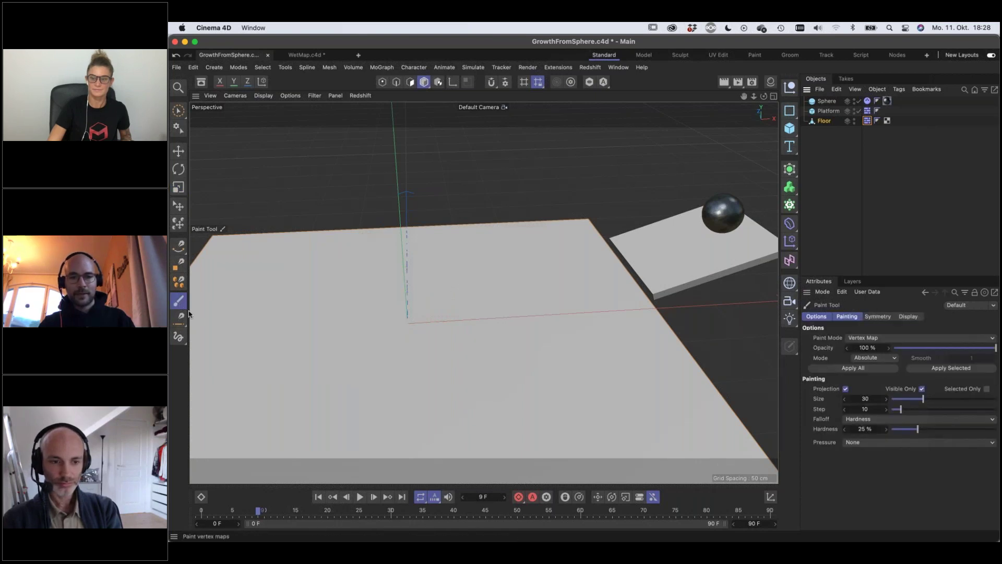
pyautogui.moveTo(443, 316)
pyautogui.mouseDown()
pyautogui.moveTo(418, 392)
pyautogui.moveTo(287, 261)
pyautogui.moveTo(488, 376)
pyautogui.moveTo(555, 448)
pyautogui.moveTo(432, 271)
pyautogui.moveTo(211, 418)
pyautogui.moveTo(392, 367)
pyautogui.mouseUp()
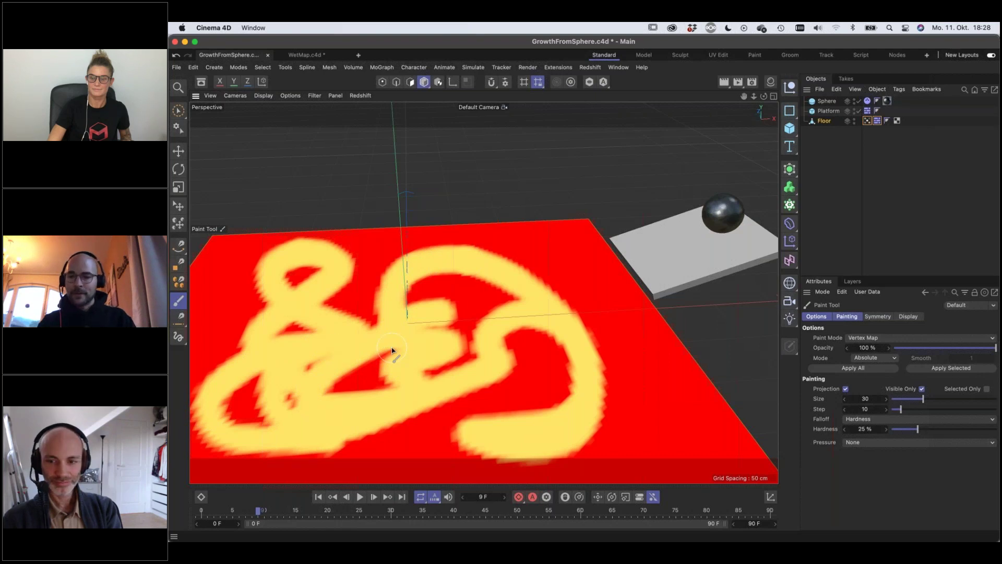
pyautogui.click(882, 339)
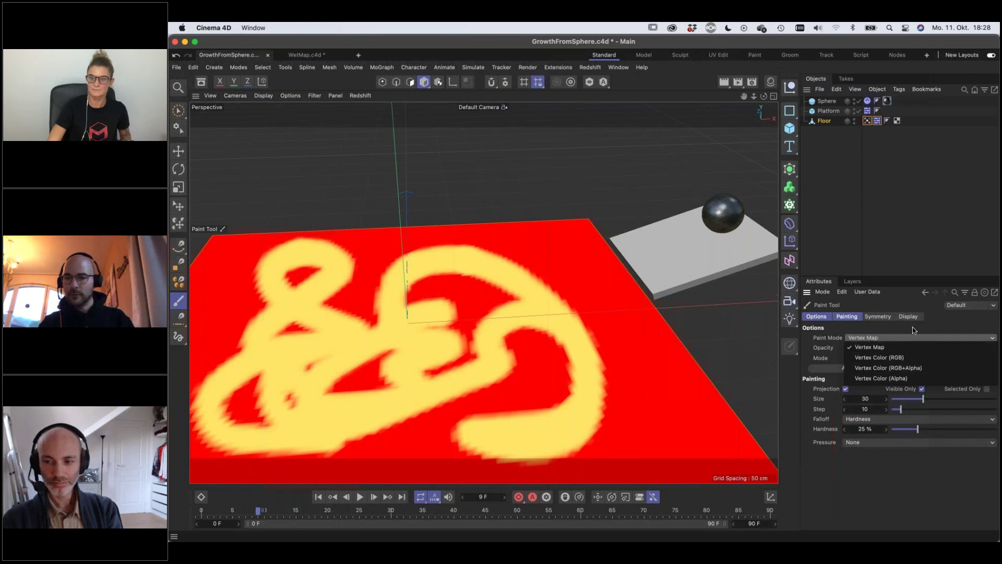
pyautogui.click(940, 331)
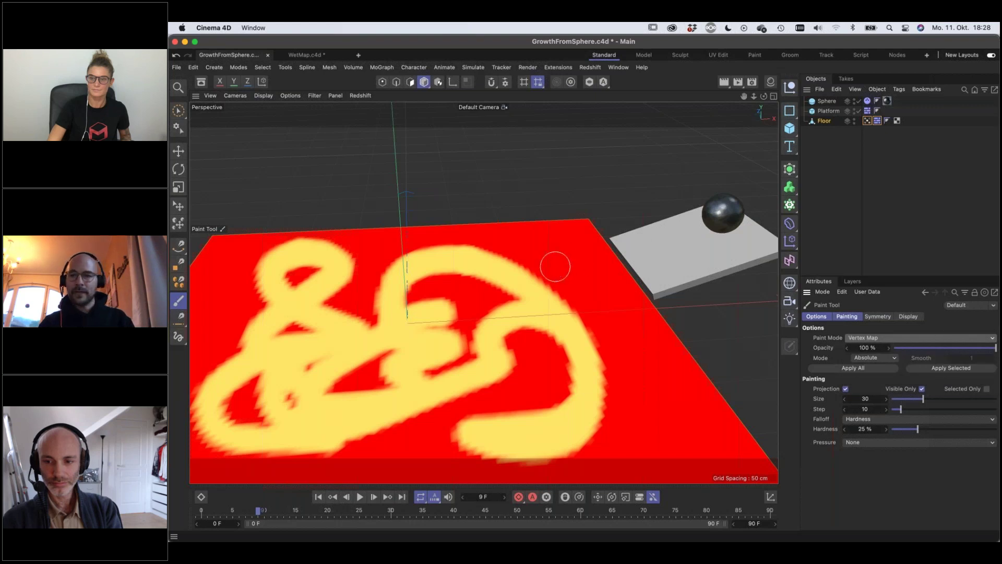
# Enable Use Fields on the Floor's vertex map tag and delete the Freeze layer from its fields
pyautogui.click(877, 121)
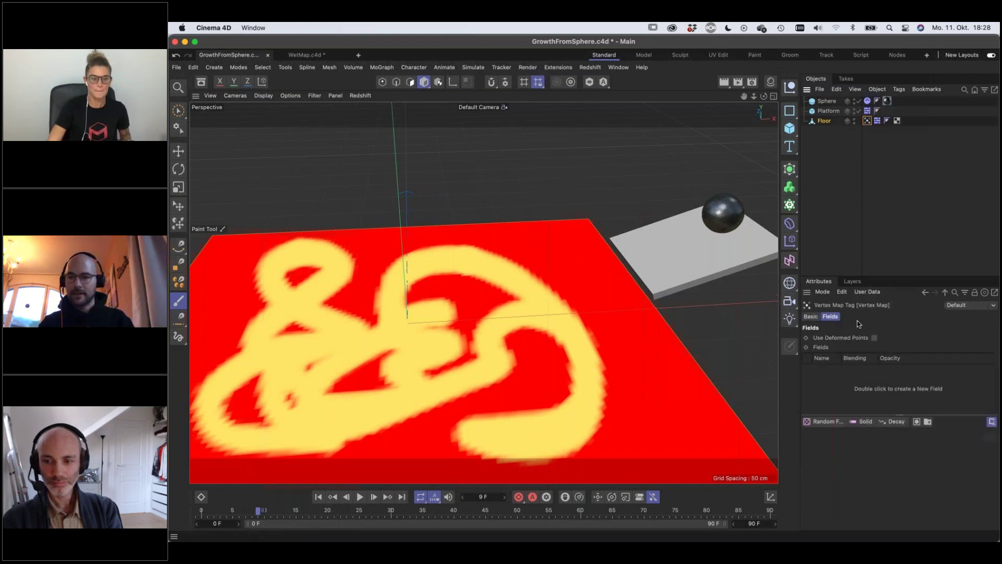
pyautogui.click(811, 317)
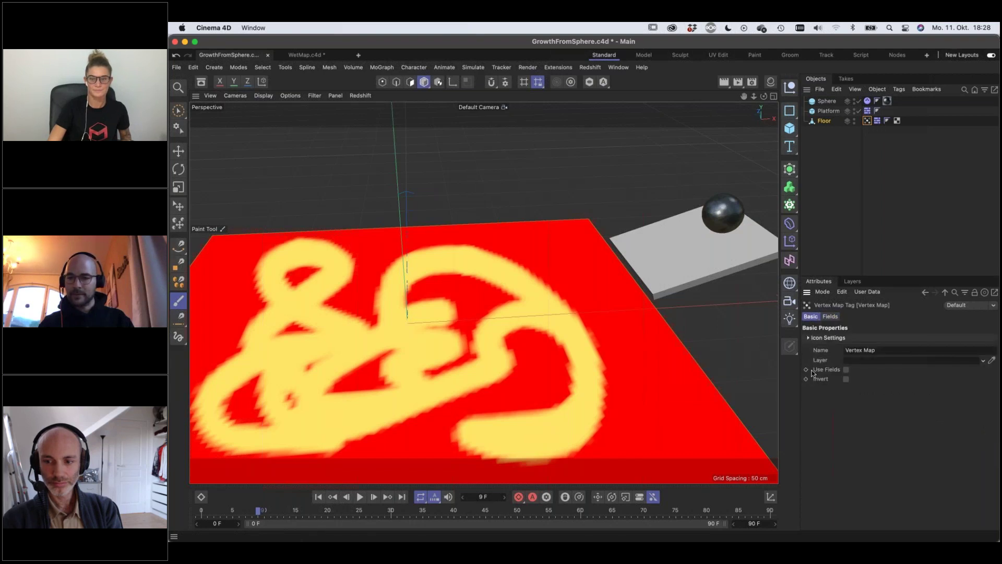
pyautogui.click(846, 370)
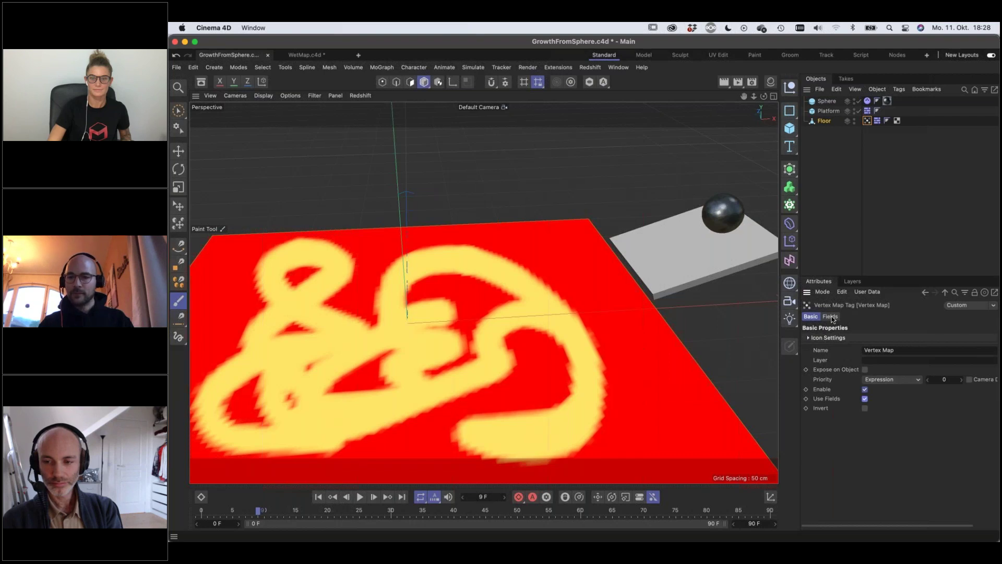
pyautogui.click(831, 317)
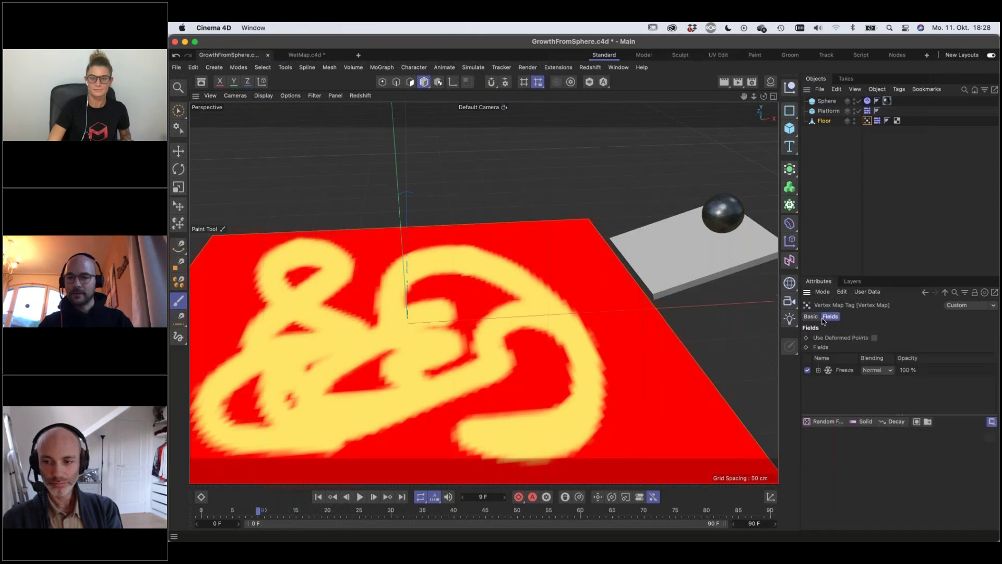
pyautogui.click(845, 372)
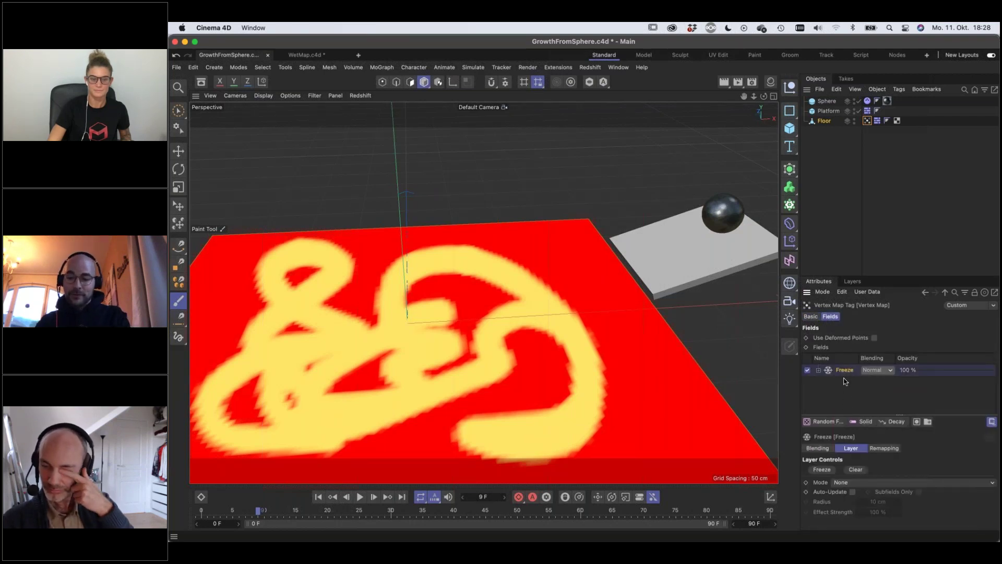
pyautogui.press('Delete')
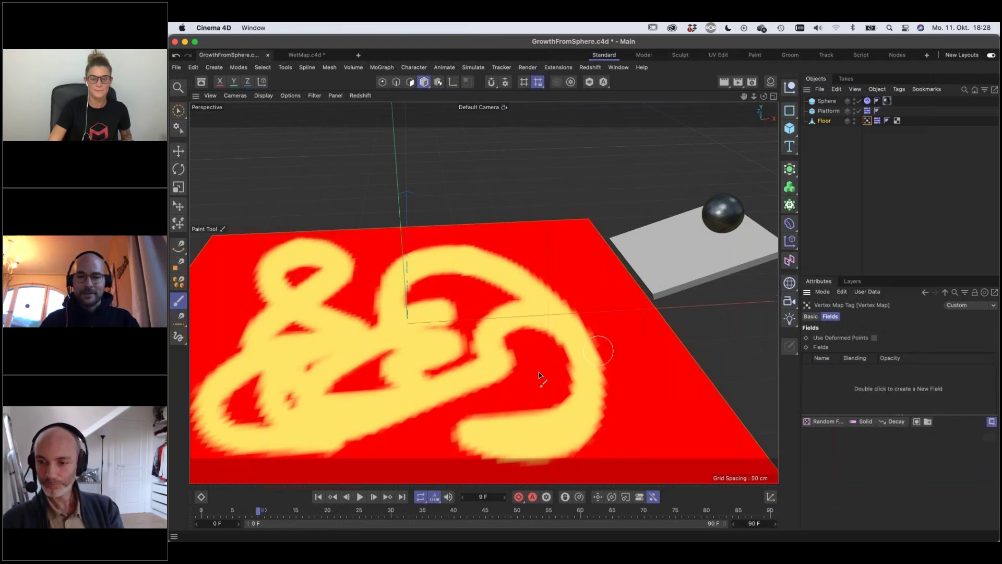
# Play the animation of the sphere rolling over the painted Floor, stop it and return to the first frame
pyautogui.moveTo(539, 331)
pyautogui.keyDown('alt'); pyautogui.mouseDown(button='middle')
pyautogui.moveTo(557, 311)
pyautogui.moveTo(564, 324)
pyautogui.mouseUp(button='middle'); pyautogui.keyUp('alt')
pyautogui.click(360, 497)
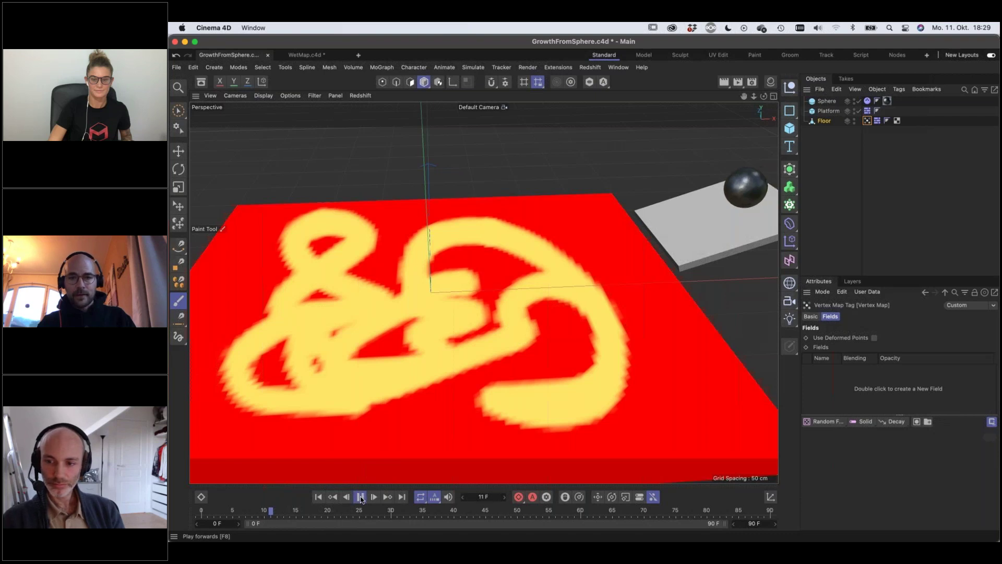
pyautogui.click(360, 497)
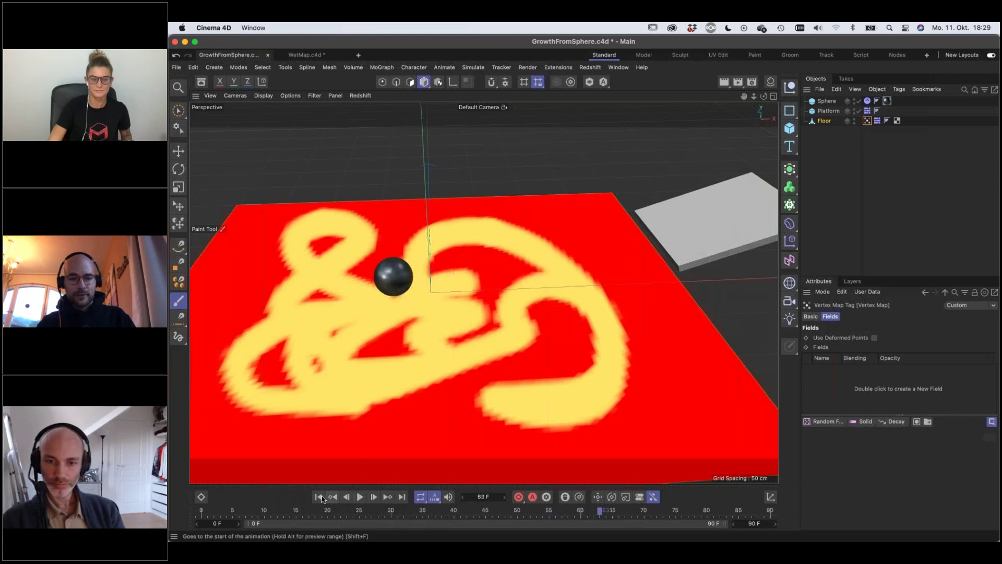
pyautogui.click(319, 497)
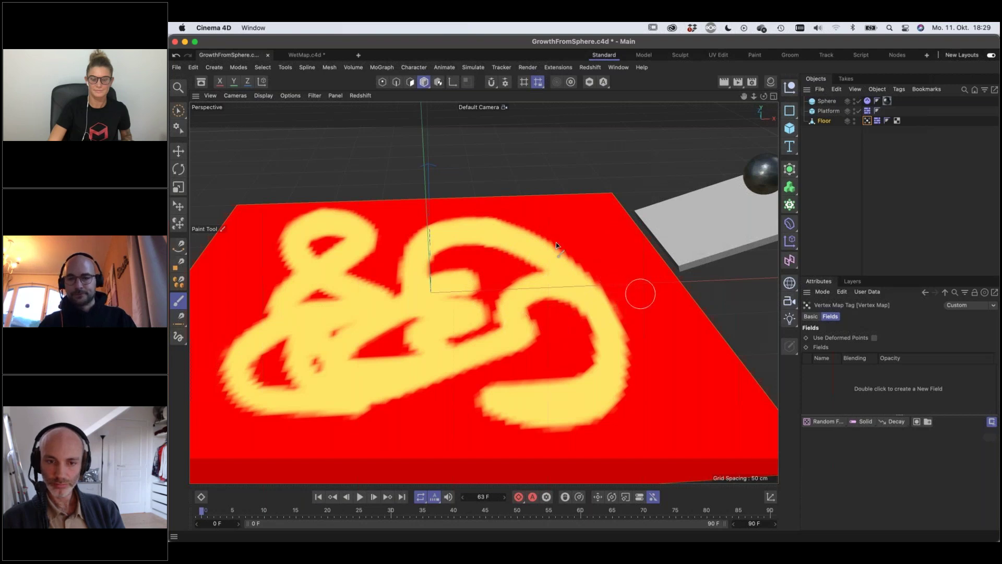
# Add a Spherical Field to the Floor's vertex map and make it a child of the Sphere
pyautogui.click(829, 424)
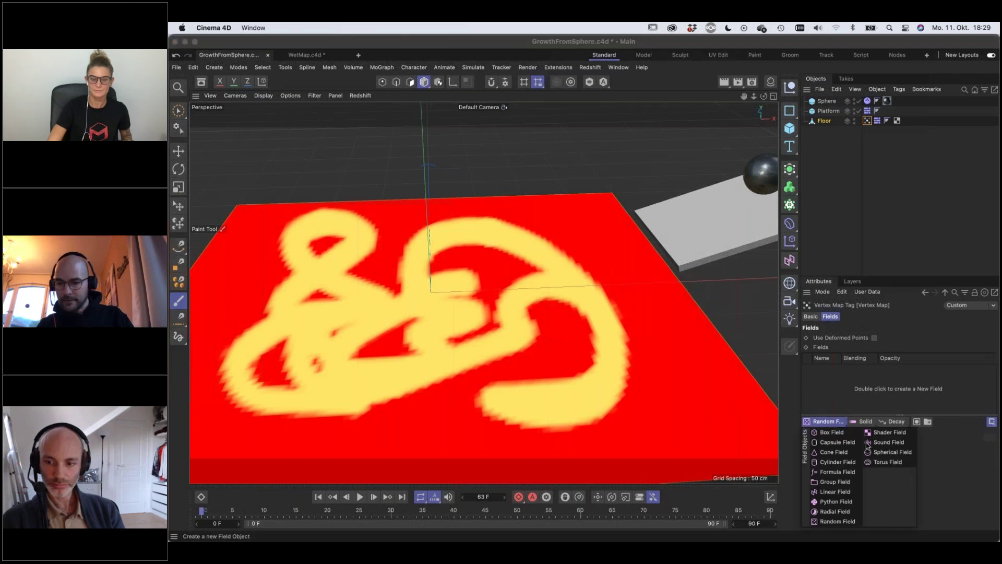
pyautogui.click(896, 453)
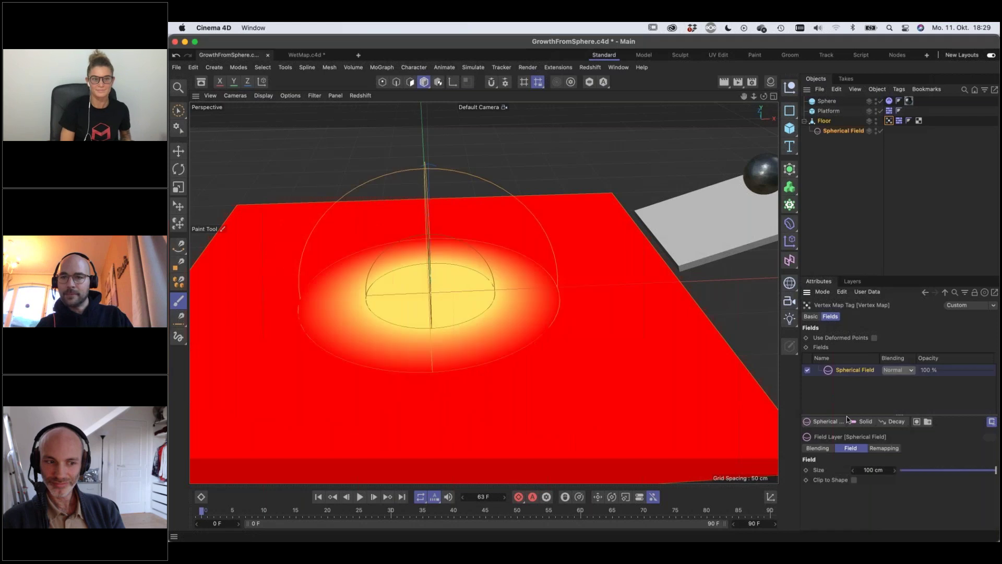
pyautogui.click(832, 149)
pyautogui.moveTo(827, 104); pyautogui.dragTo(827, 102)
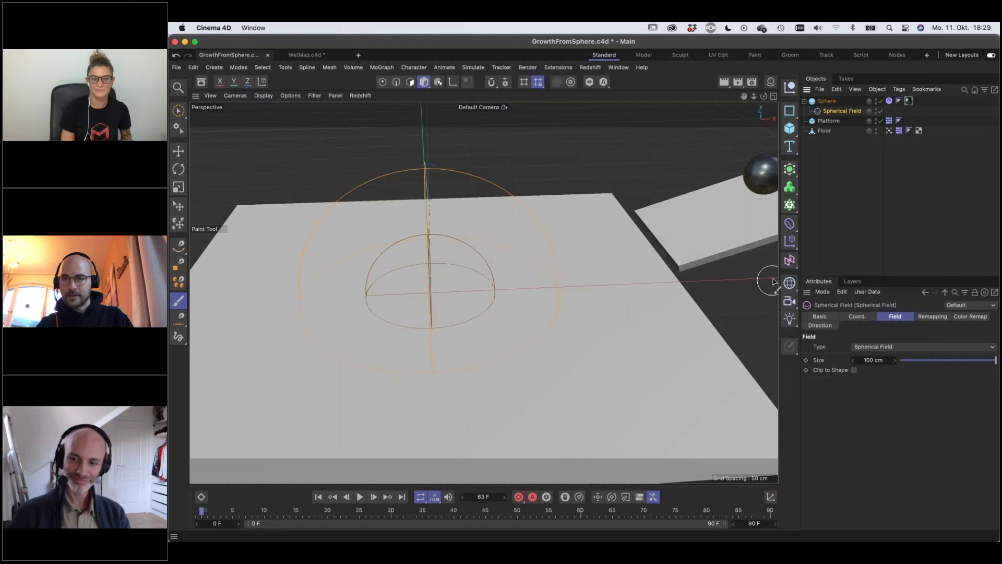
# Reset the Spherical Field's transform to centre it on the Sphere, and play the animation with the Floor's vertex map displayed
pyautogui.click(771, 496)
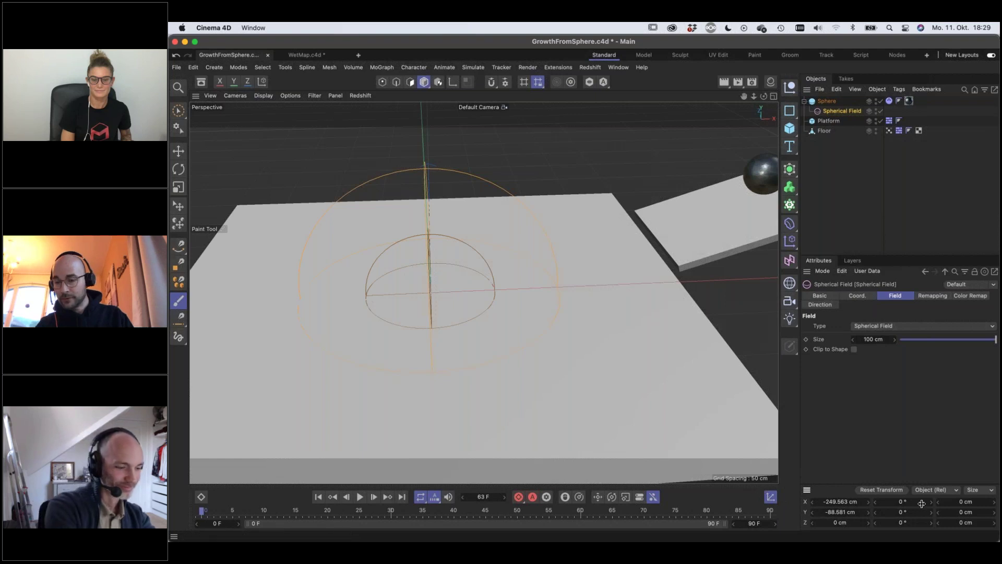
pyautogui.click(895, 491)
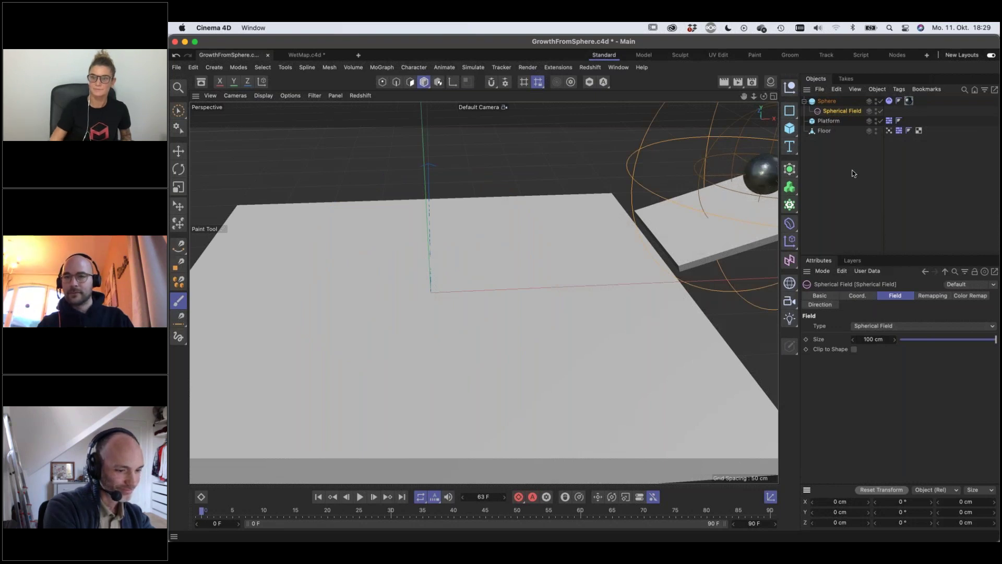
pyautogui.click(834, 142)
pyautogui.click(890, 131)
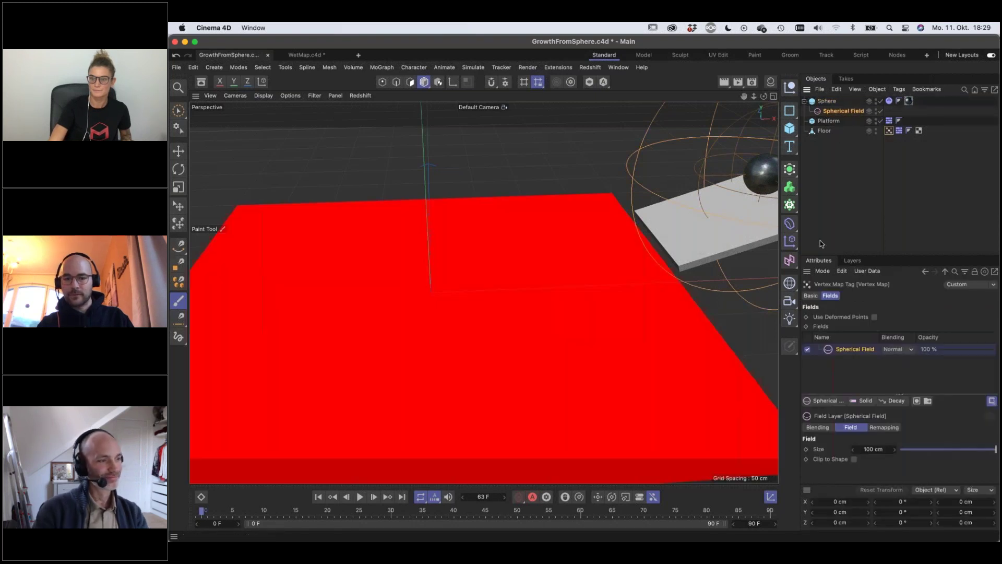
pyautogui.click(360, 499)
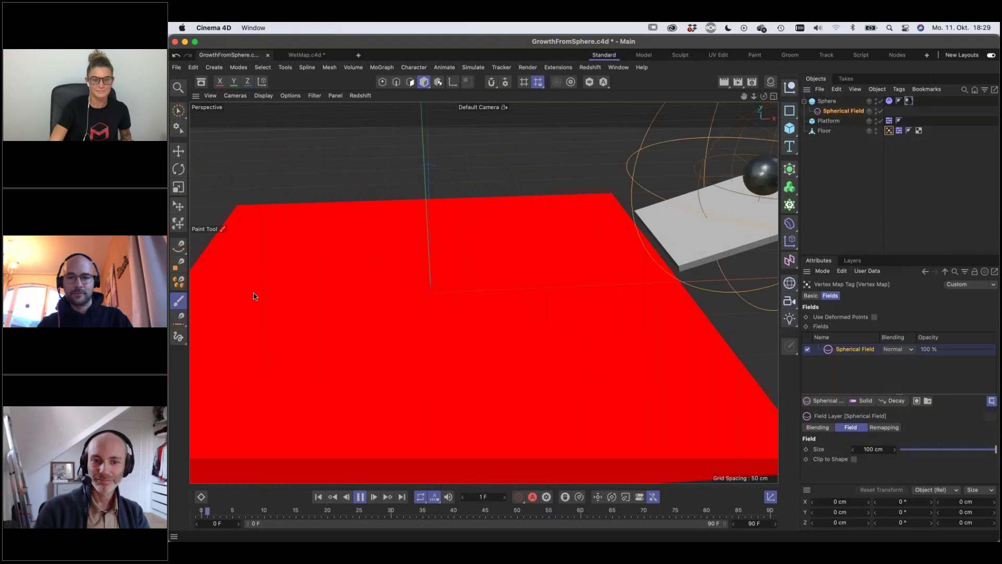
pyautogui.click(361, 497)
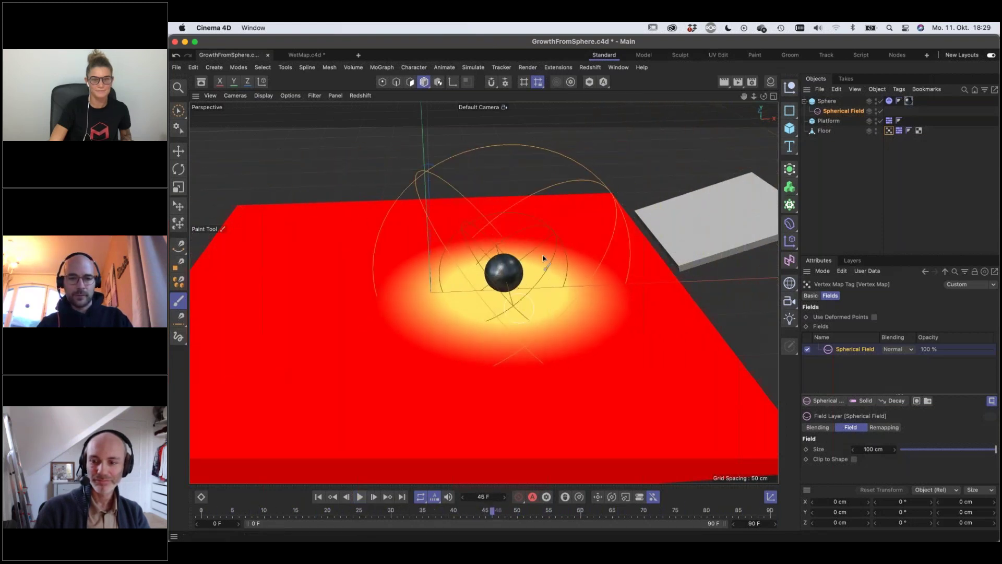
# Set the Spherical Field's size to 22 cm
pyautogui.click(835, 111)
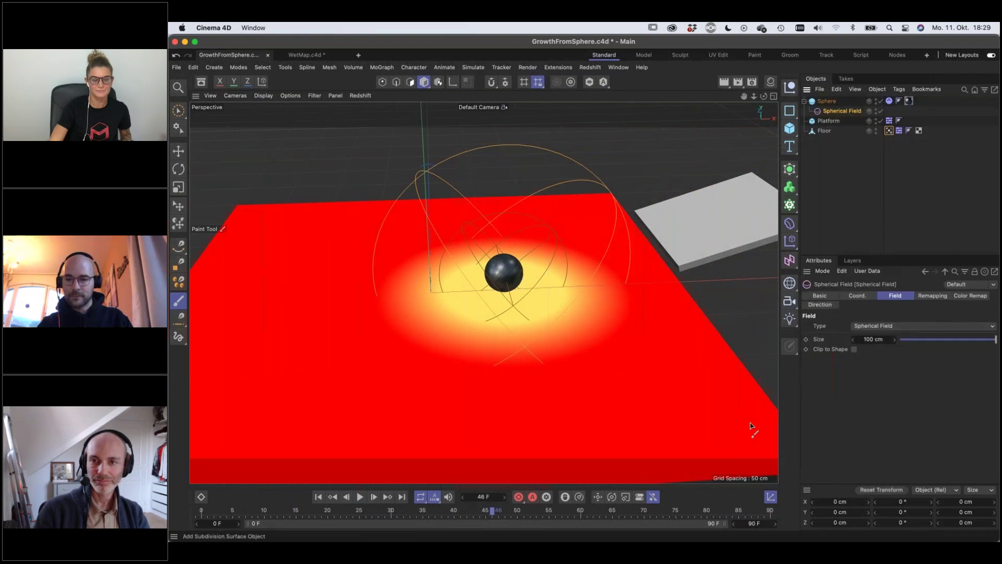
pyautogui.click(771, 497)
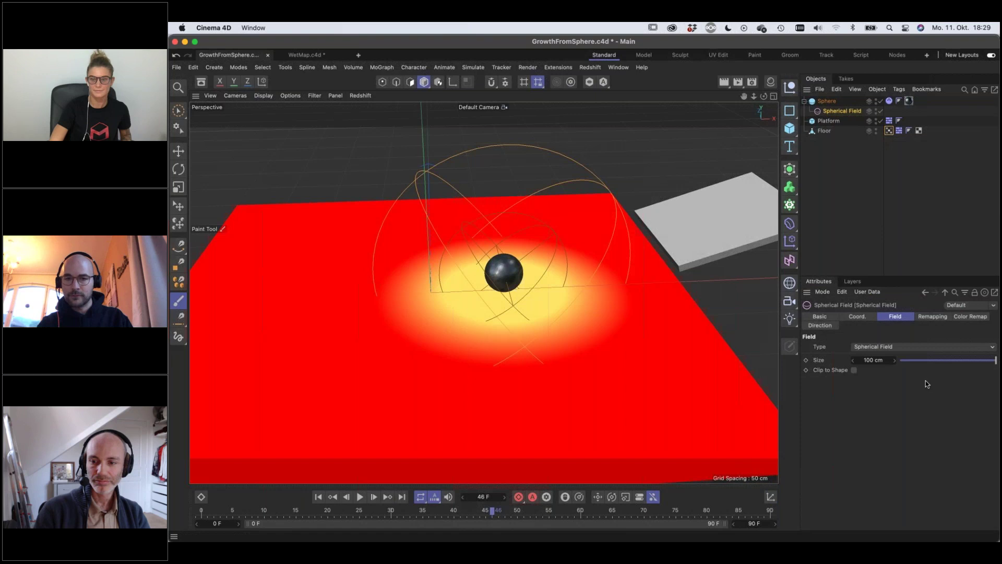
pyautogui.moveTo(990, 362); pyautogui.dragTo(923, 367)
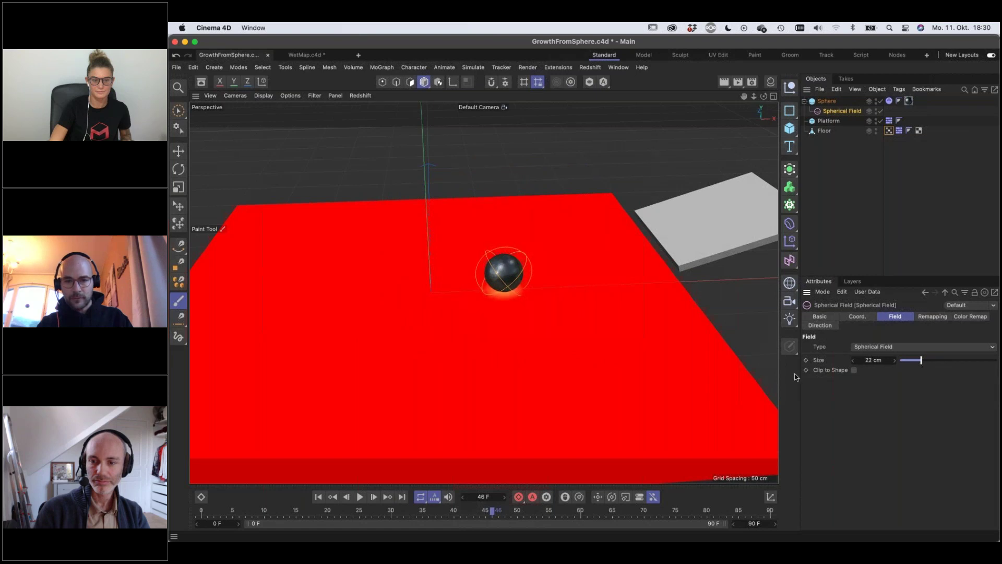
# Play the rolling sphere animation with the reduced field, restart it from the first frame and stop it partway across the Floor
pyautogui.moveTo(524, 308)
pyautogui.keyDown('alt'); pyautogui.mouseDown()
pyautogui.moveTo(546, 309)
pyautogui.moveTo(557, 347)
pyautogui.moveTo(476, 384)
pyautogui.mouseUp(); pyautogui.keyUp('alt')
pyautogui.click(361, 497)
pyautogui.click(360, 497)
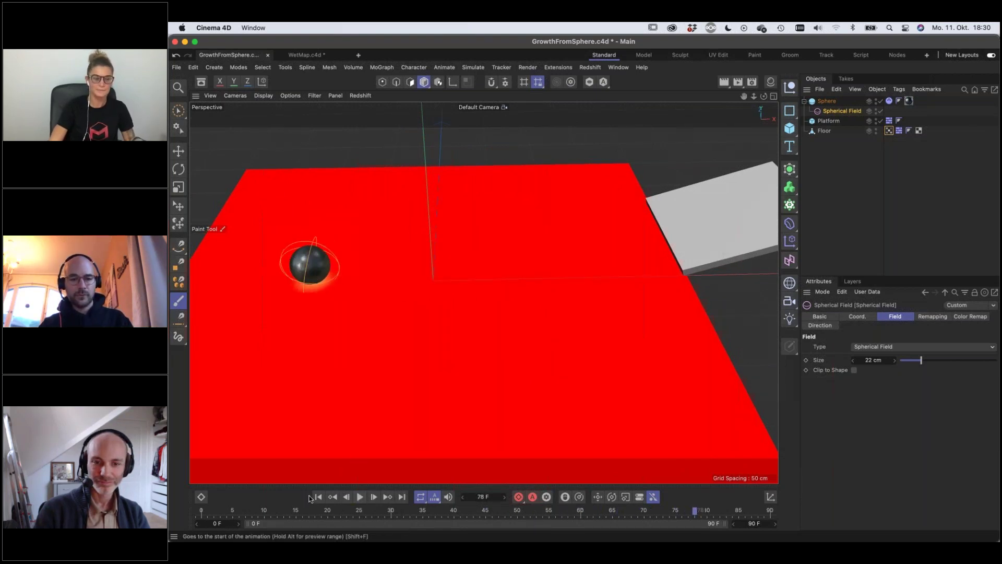
pyautogui.click(318, 497)
pyautogui.click(360, 497)
pyautogui.click(360, 497)
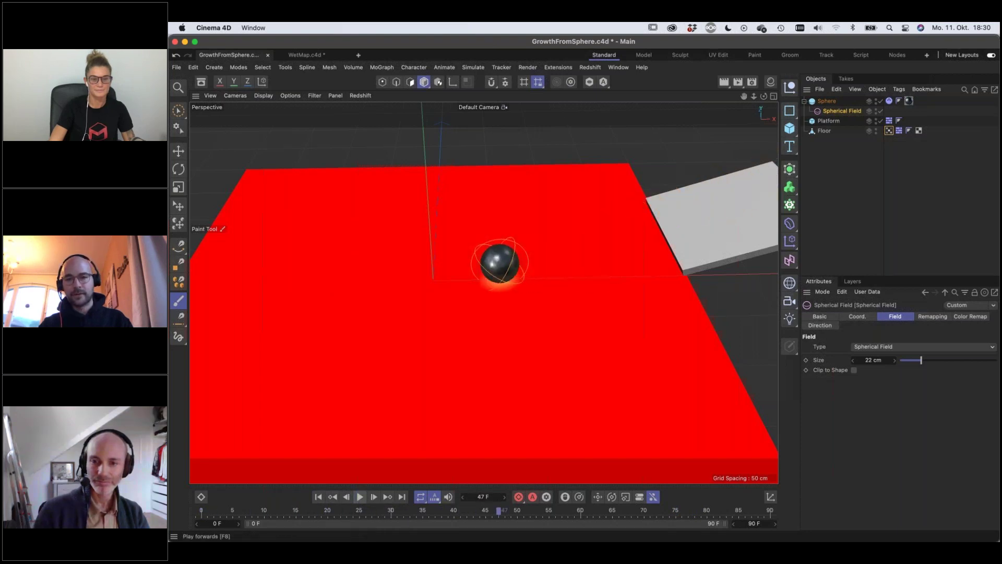
# Try a Decay layer above the Spherical Field in the Floor's vertex map and play the animation
pyautogui.click(889, 131)
pyautogui.click(835, 316)
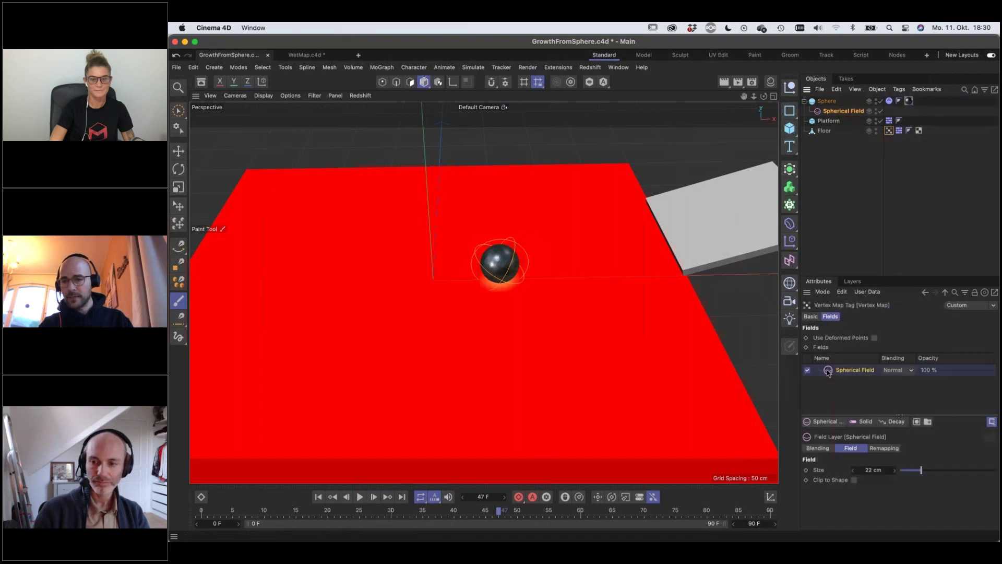
pyautogui.click(896, 421)
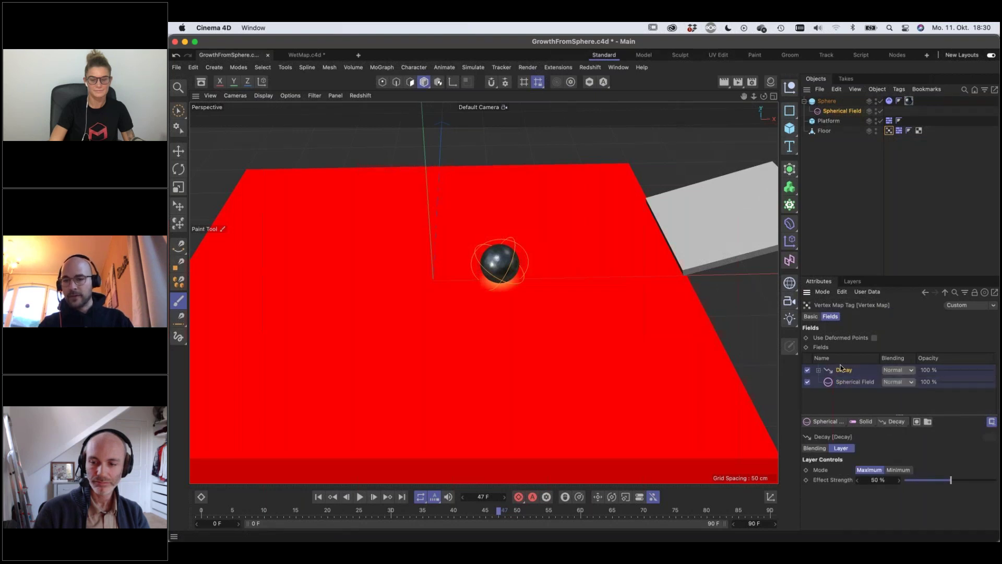
pyautogui.click(360, 497)
pyautogui.click(360, 497)
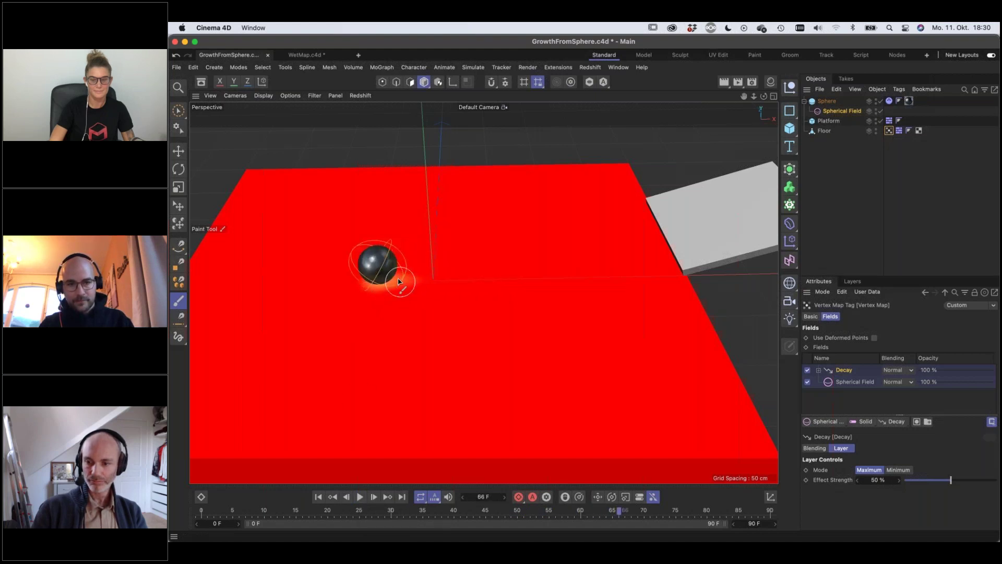
# Set the Decay layer's Effect Strength to 80% and play the animation to check the trail
pyautogui.click(879, 479)
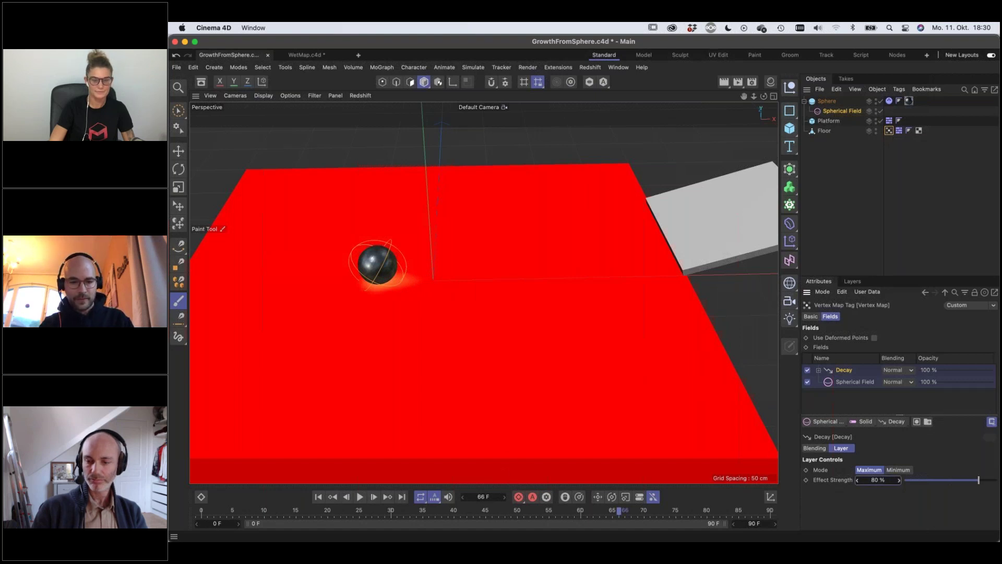
pyautogui.click(360, 497)
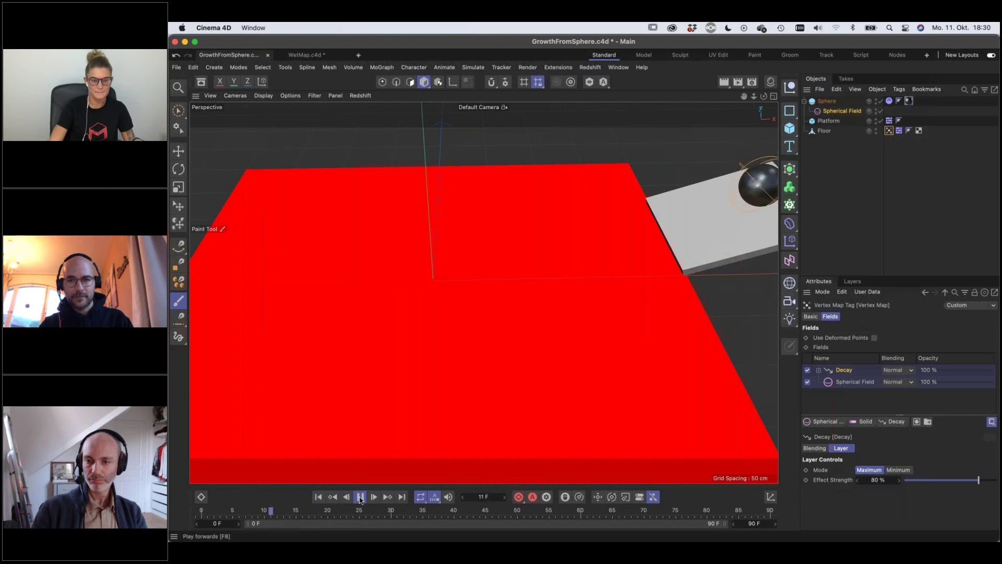
pyautogui.click(360, 497)
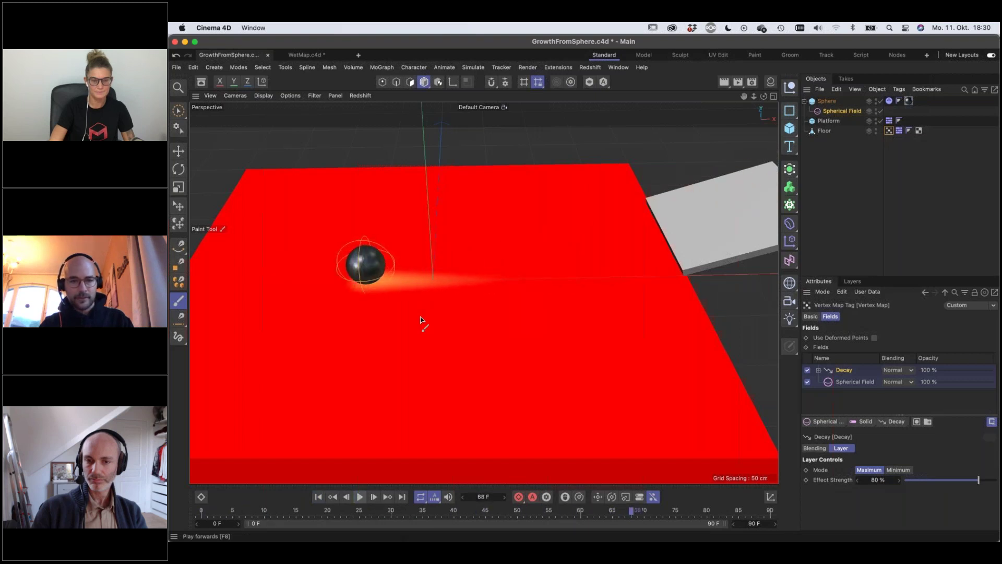
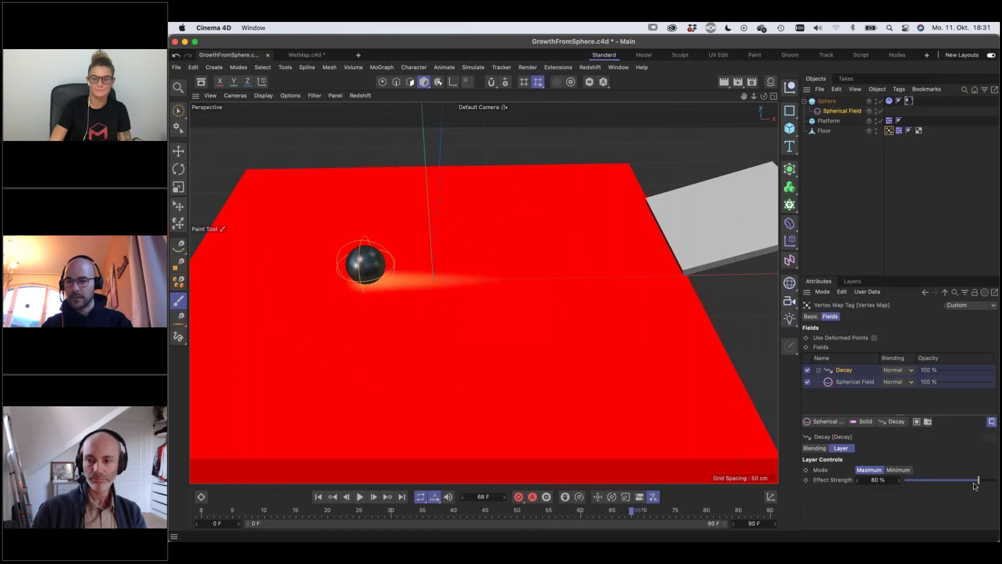
# Set the Decay layer's Effect Strength to 100% and replay the animation from the first frame
pyautogui.moveTo(988, 482); pyautogui.dragTo(997, 480)
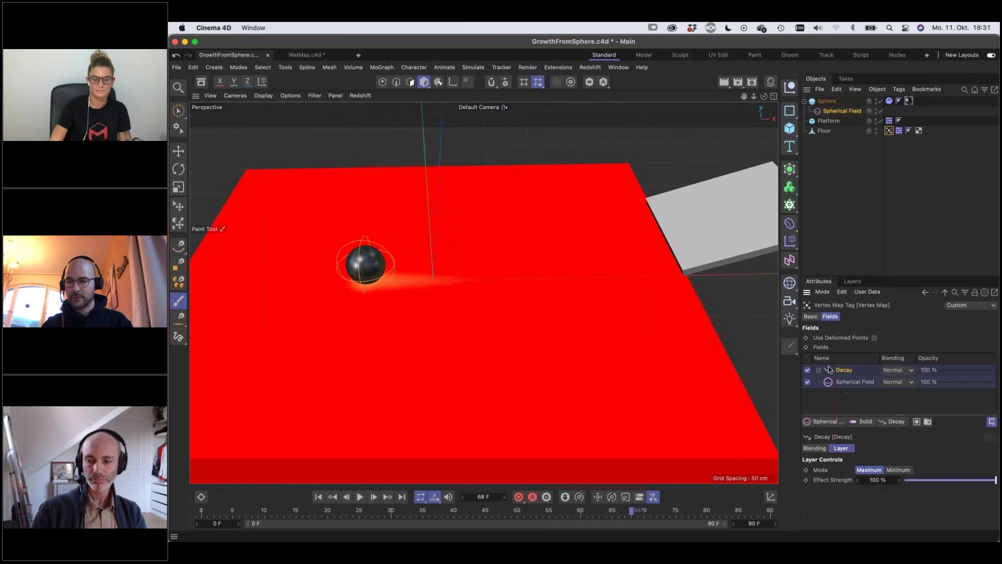
pyautogui.click(318, 496)
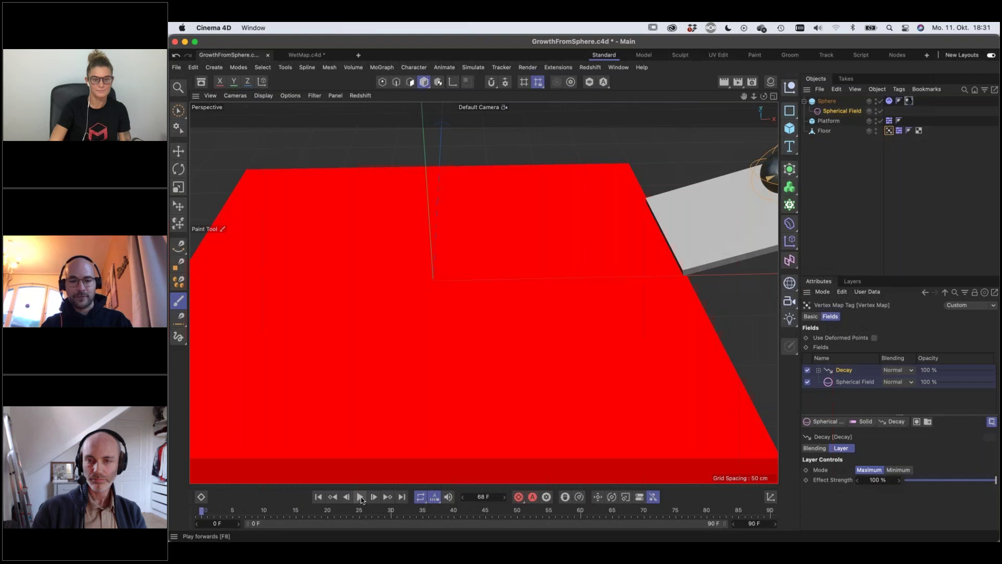
pyautogui.click(361, 498)
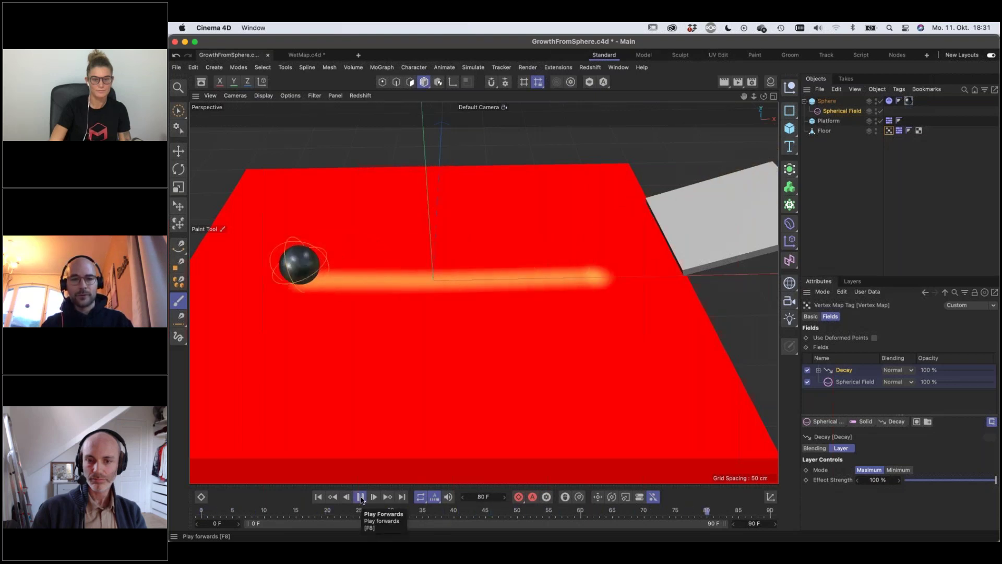
pyautogui.click(361, 498)
pyautogui.click(361, 498)
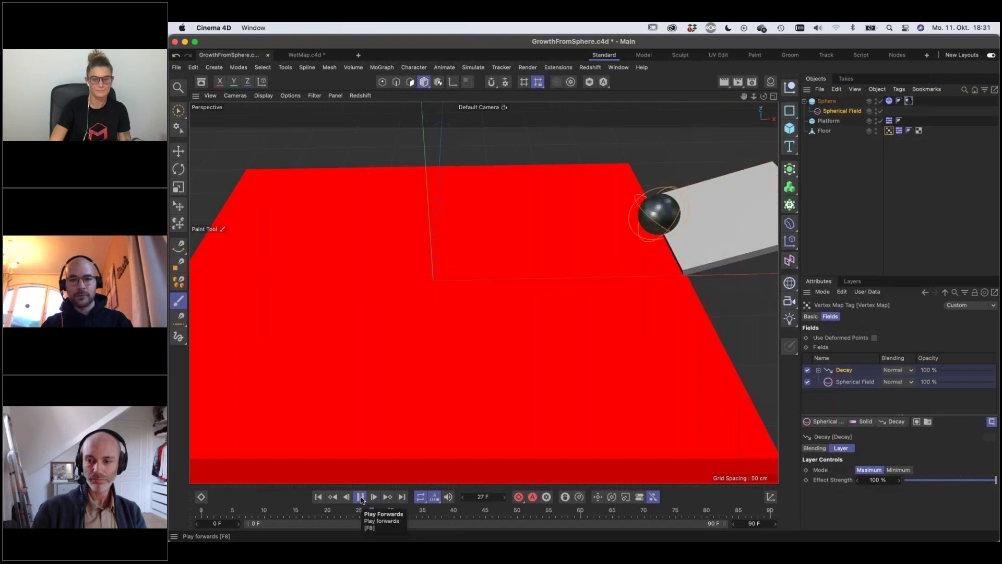
pyautogui.click(360, 498)
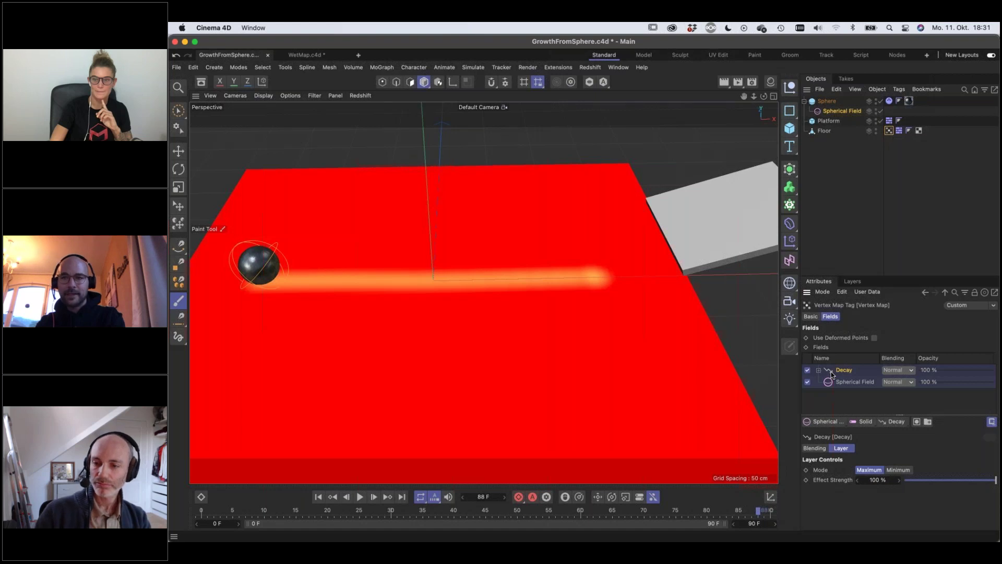
# Replace the Decay layer in the Floor's vertex map with a Freeze layer set to Grow mode
pyautogui.press('Delete')
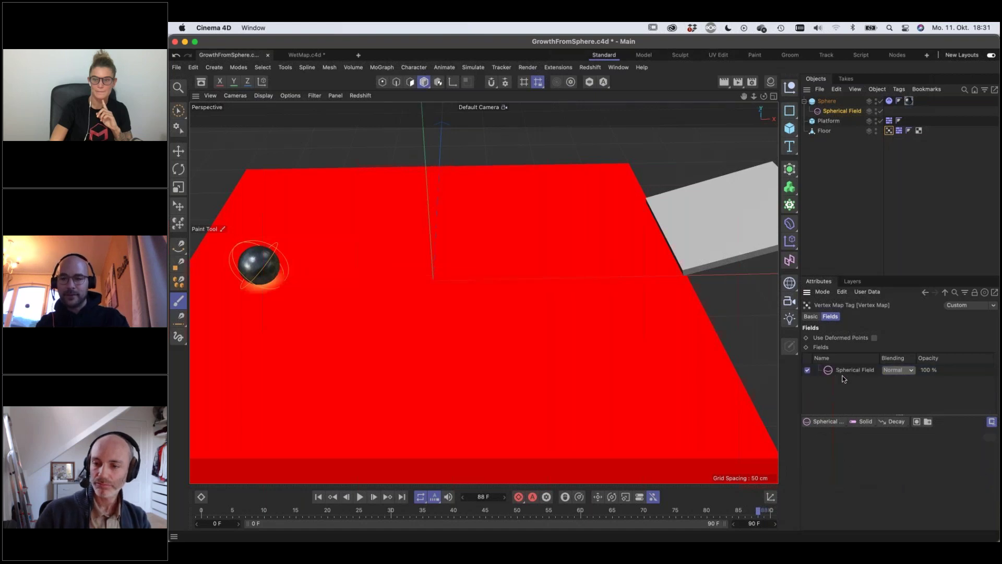
pyautogui.click(899, 423)
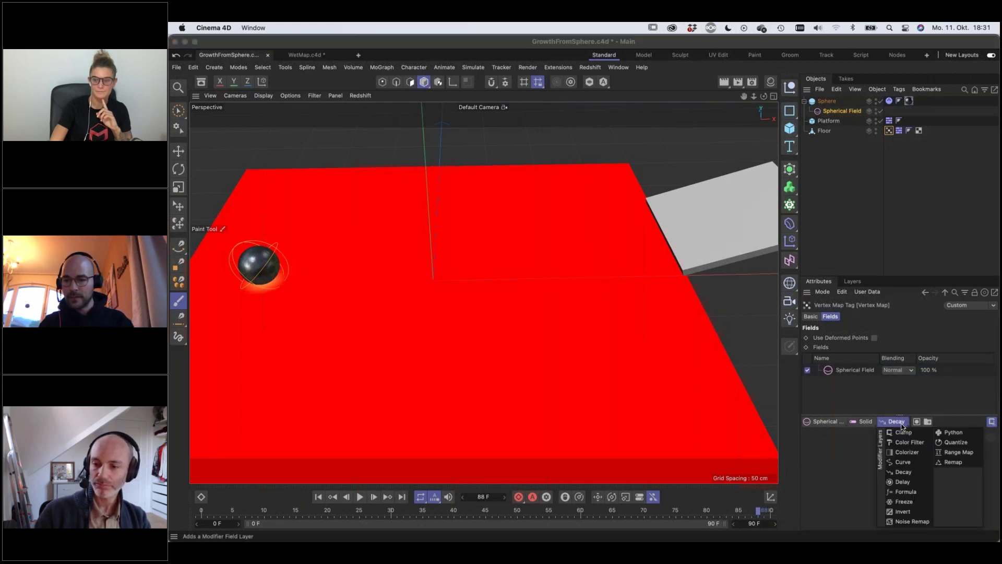
pyautogui.click(907, 502)
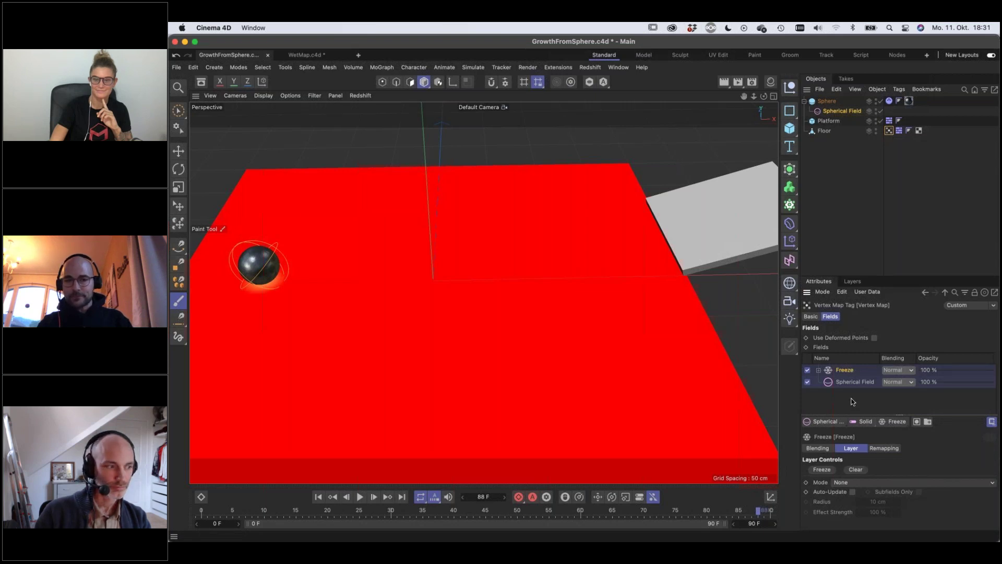
pyautogui.click(861, 482)
pyautogui.click(863, 533)
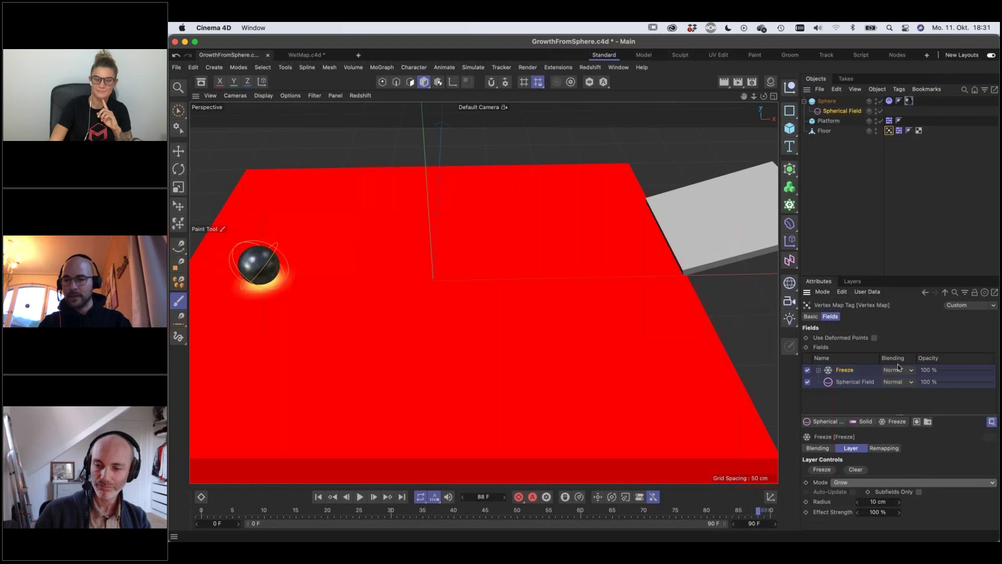
# Play the animation from the first frame to examine how the Grow mode spreads across the Floor, and stop it
pyautogui.click(318, 497)
pyautogui.click(360, 497)
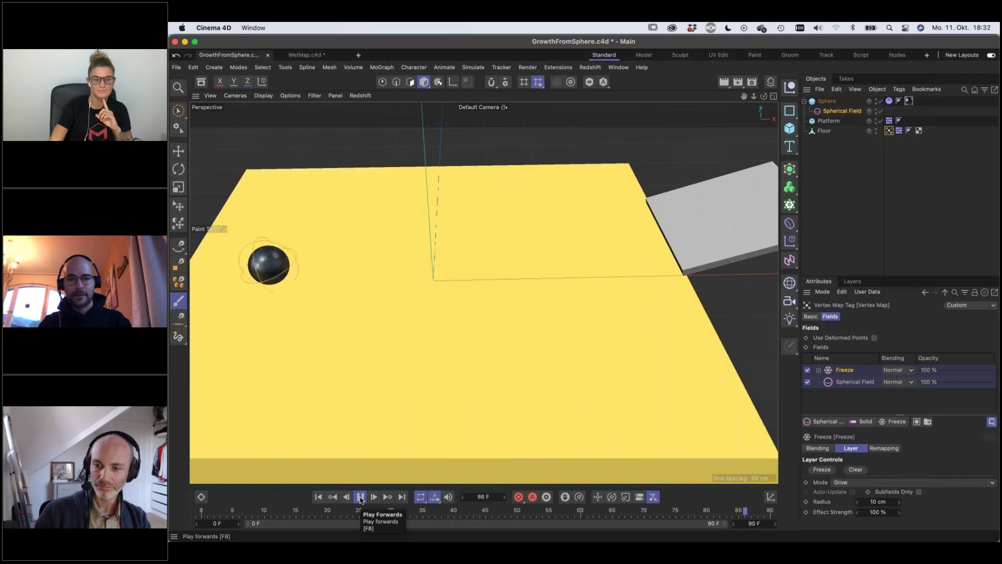
pyautogui.click(360, 497)
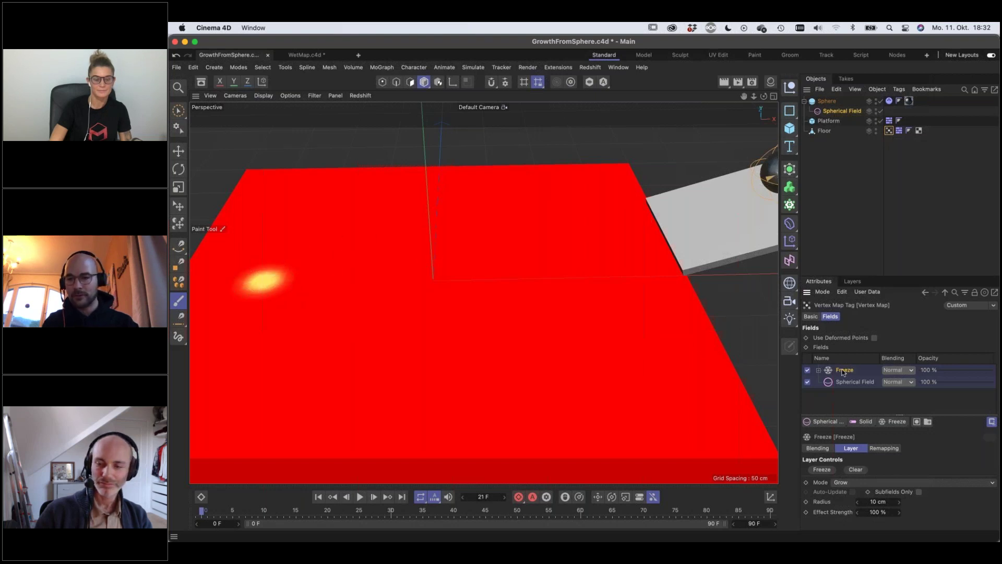
# Replace the Grow Freeze layer with a new Freeze layer in mode None above the Spherical Field, and play the animation
pyautogui.press('BackSpace')
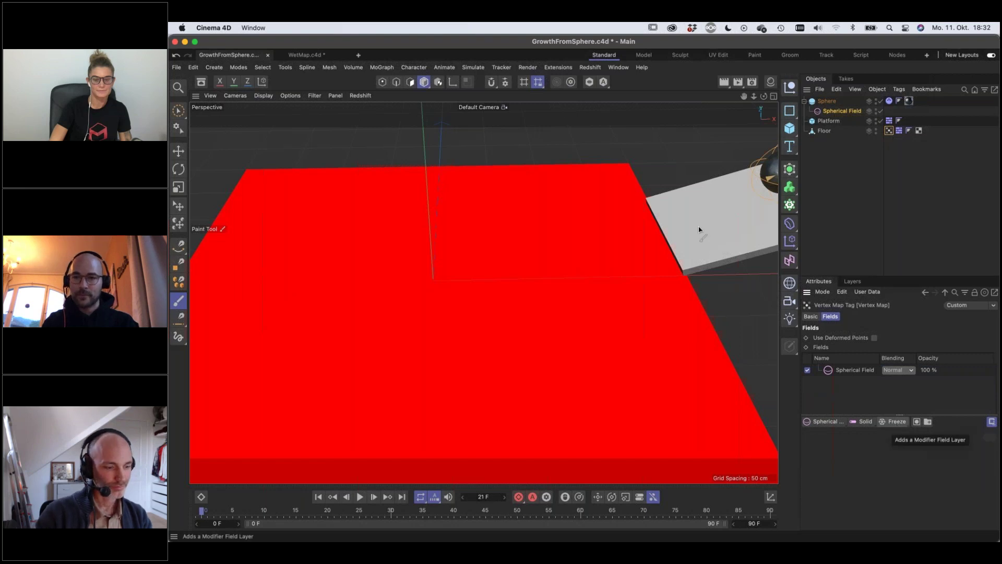
pyautogui.click(895, 422)
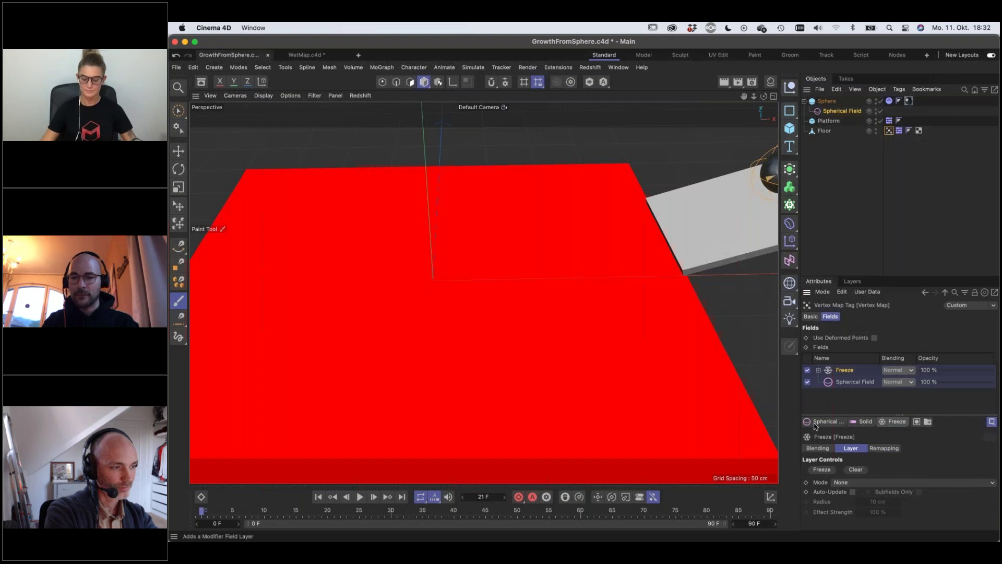
pyautogui.click(360, 498)
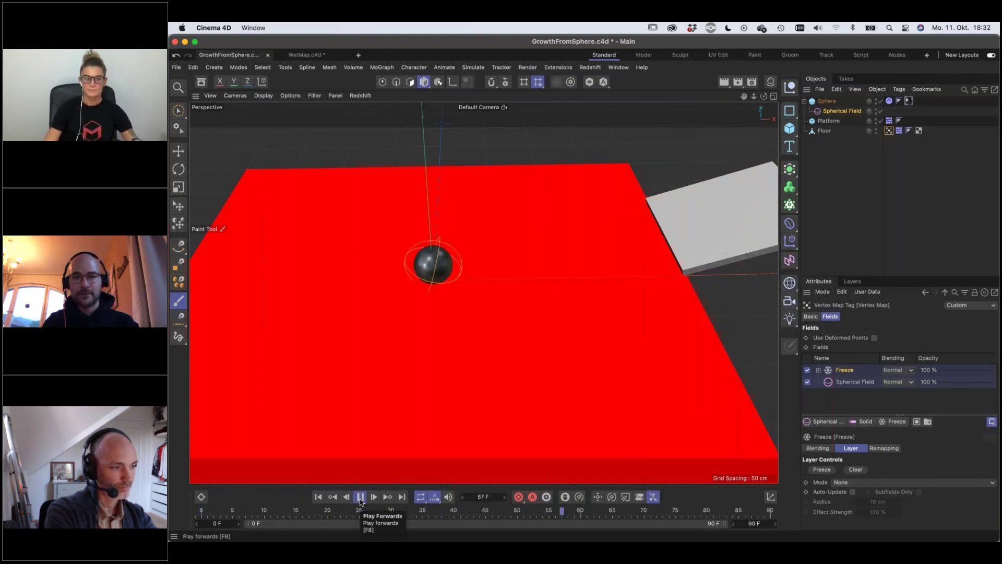
pyautogui.click(361, 497)
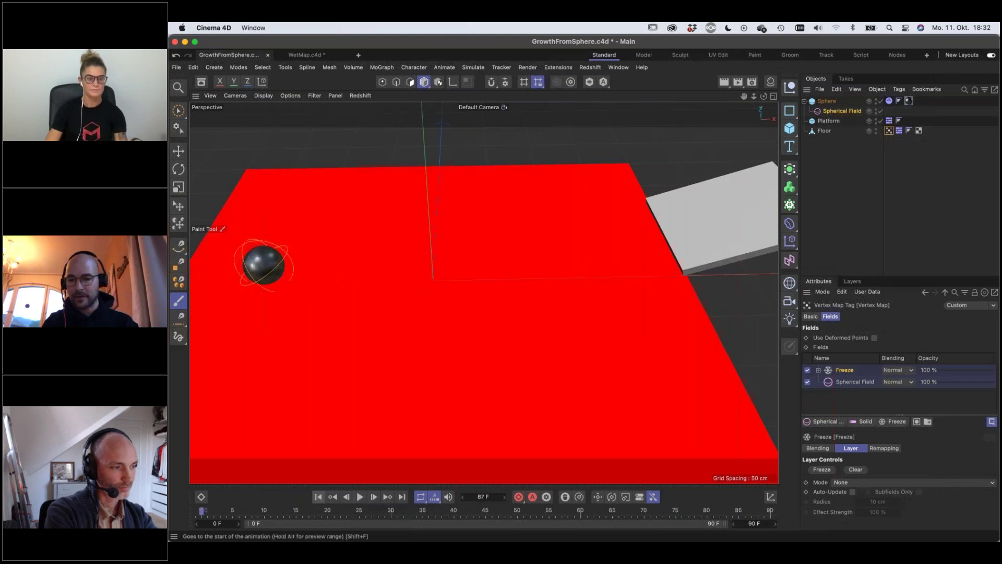
# Set the Freeze layer's mode to Grow and play the animation from the first frame, stopping near the end
pyautogui.click(317, 496)
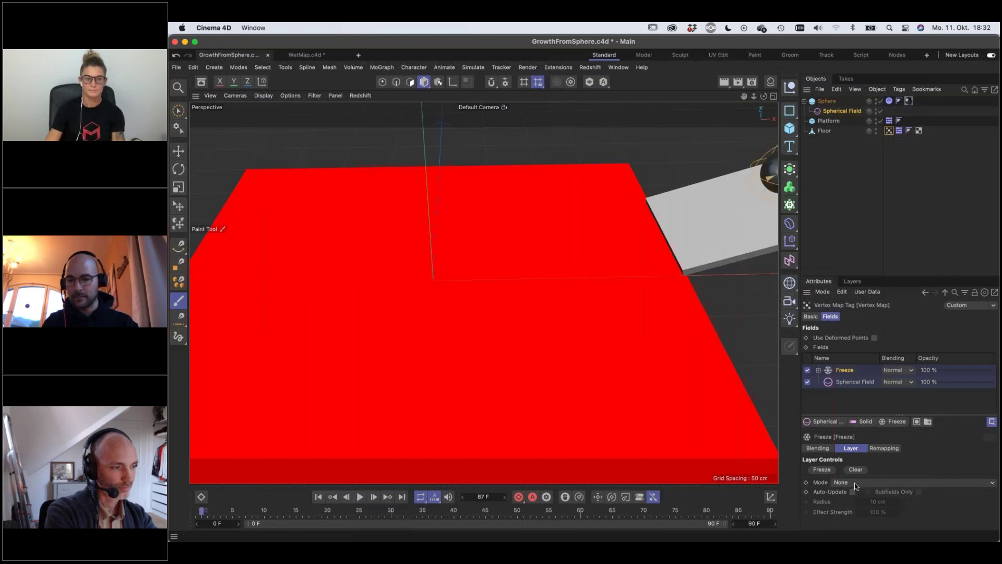
pyautogui.click(856, 483)
pyautogui.click(847, 533)
pyautogui.click(361, 497)
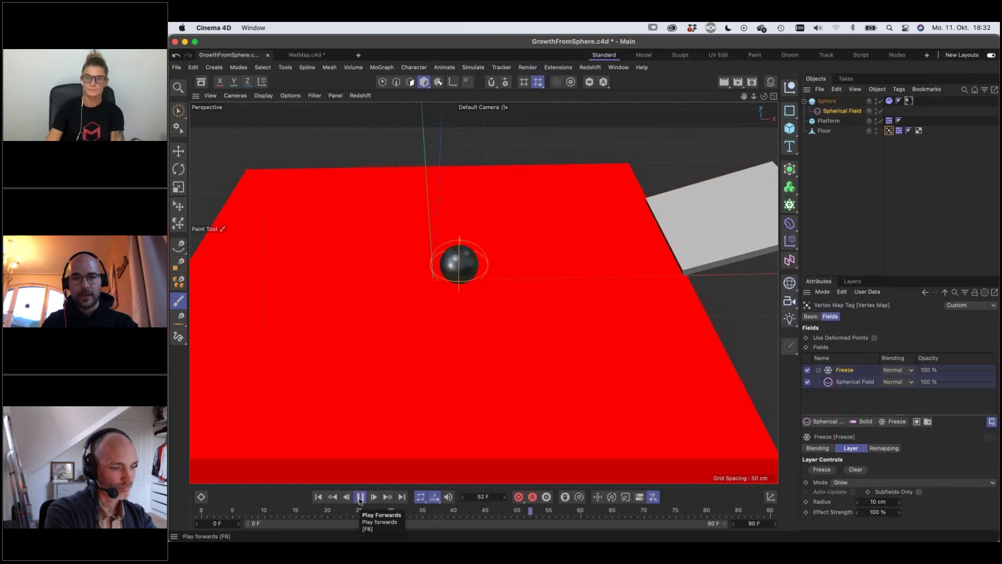
pyautogui.click(360, 497)
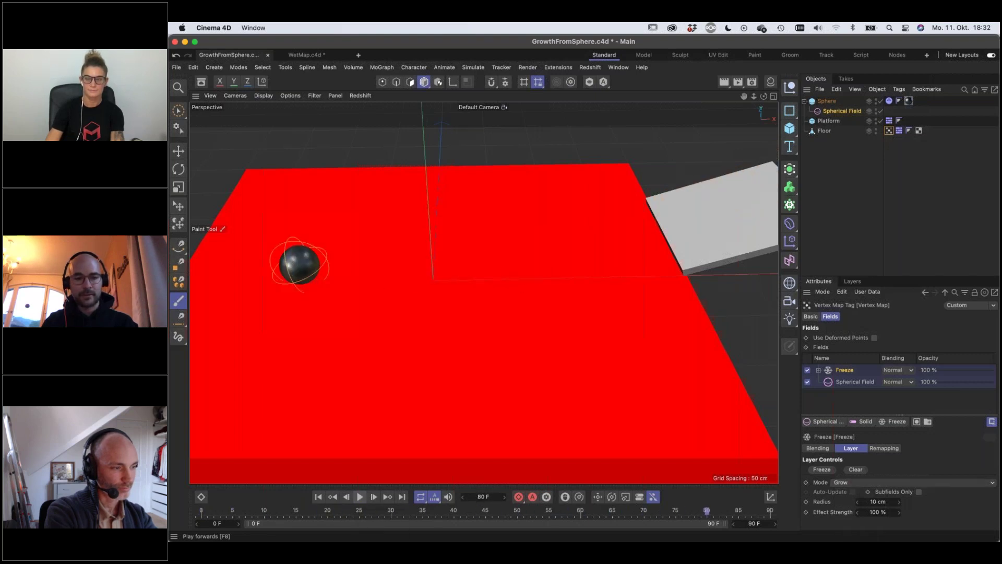
# Set the Freeze layer's blending to Add and replay the animation from the first frame, stopping it midway
pyautogui.click(319, 497)
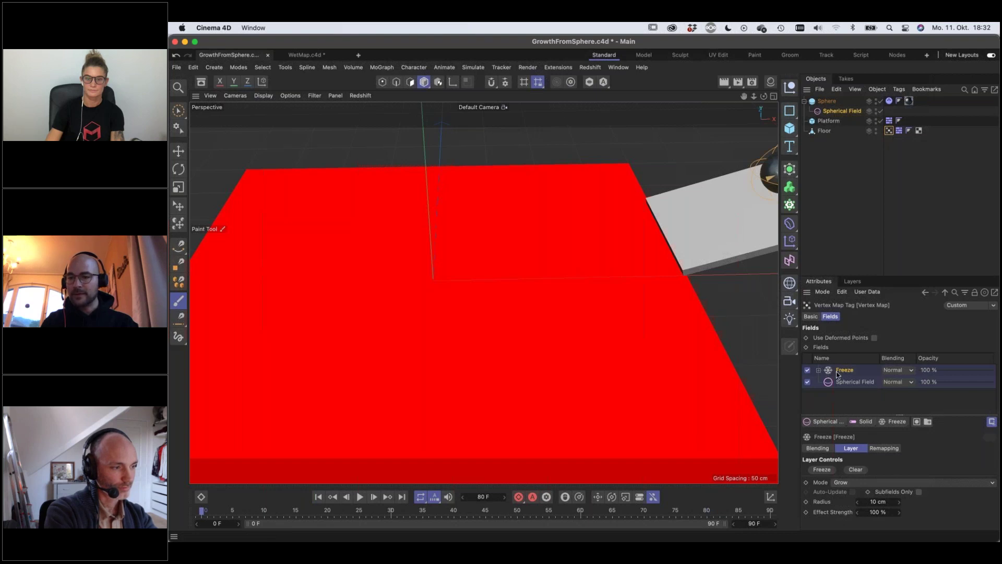
pyautogui.click(905, 371)
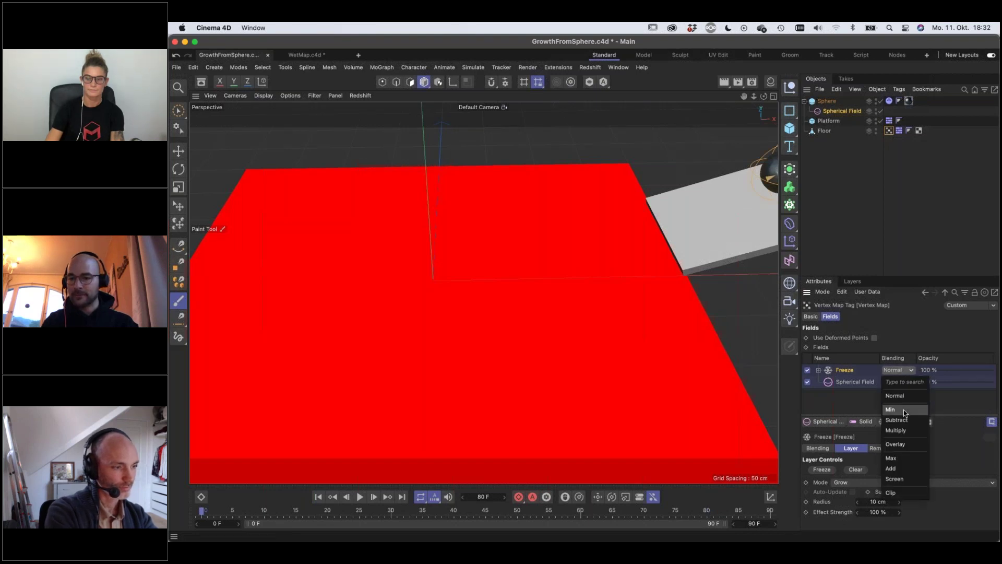
pyautogui.click(892, 469)
pyautogui.click(360, 497)
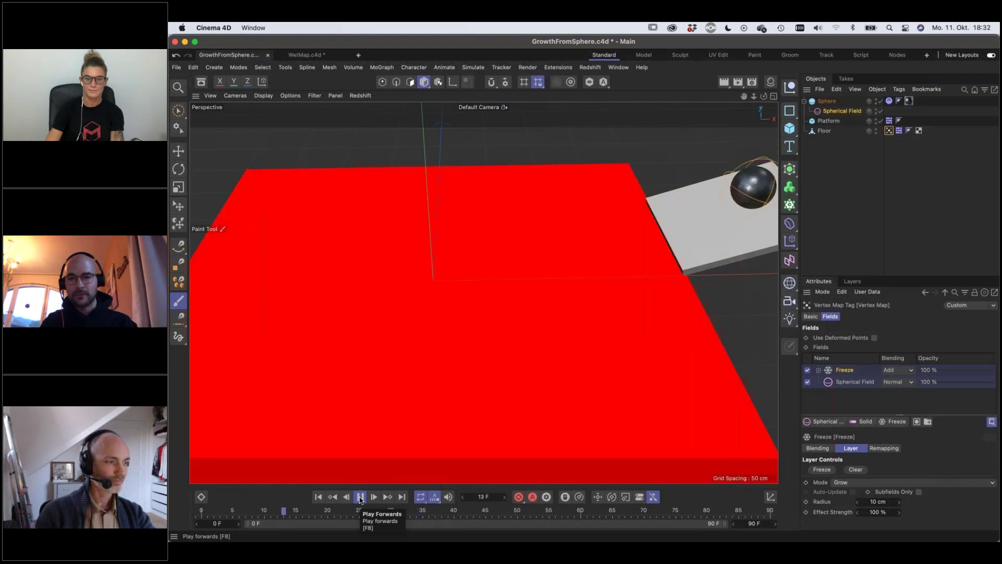
pyautogui.click(360, 497)
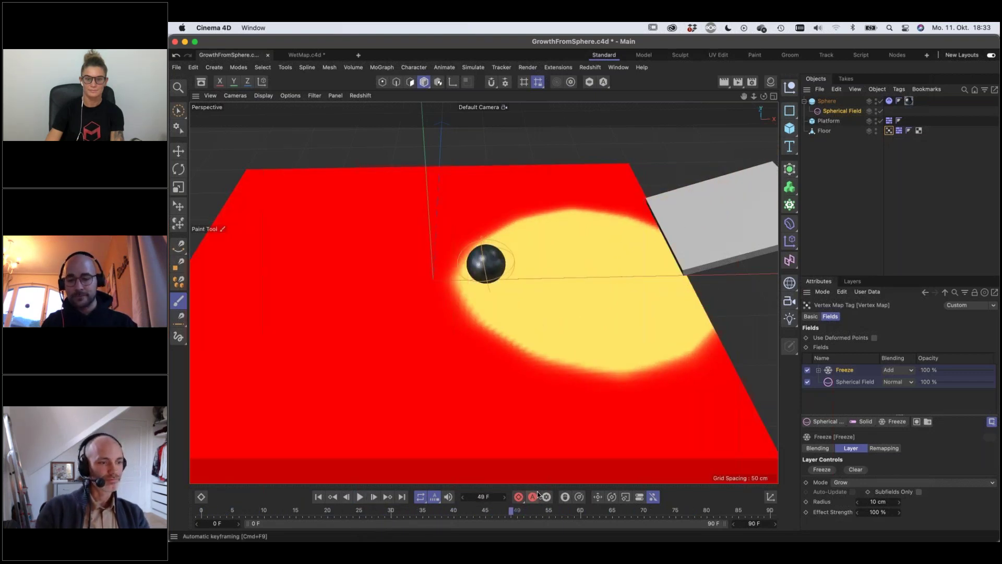
# Set the Freeze layer's Radius to 2 cm and replay the animation from the first frame
pyautogui.click(319, 497)
pyautogui.click(879, 501)
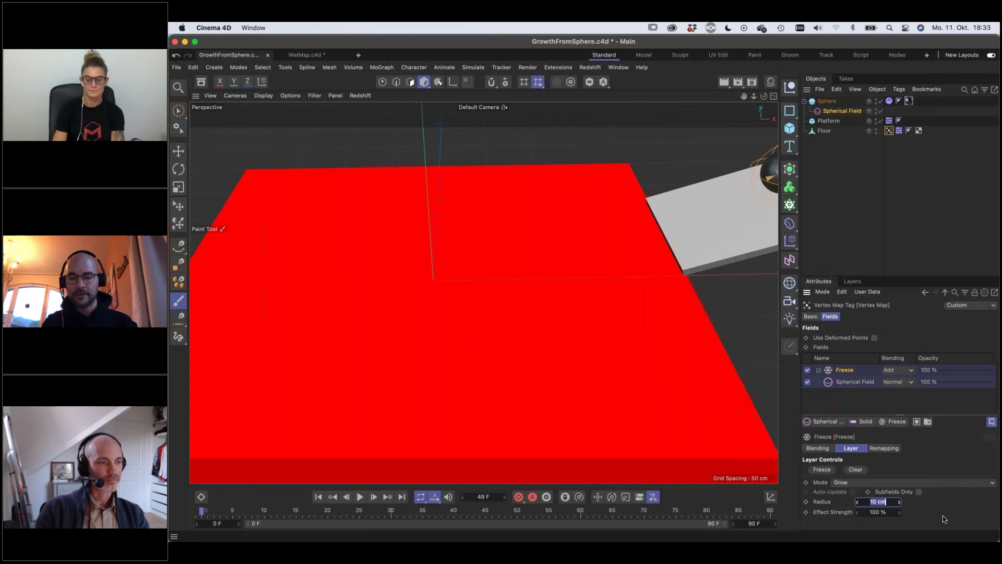
pyautogui.write('2')
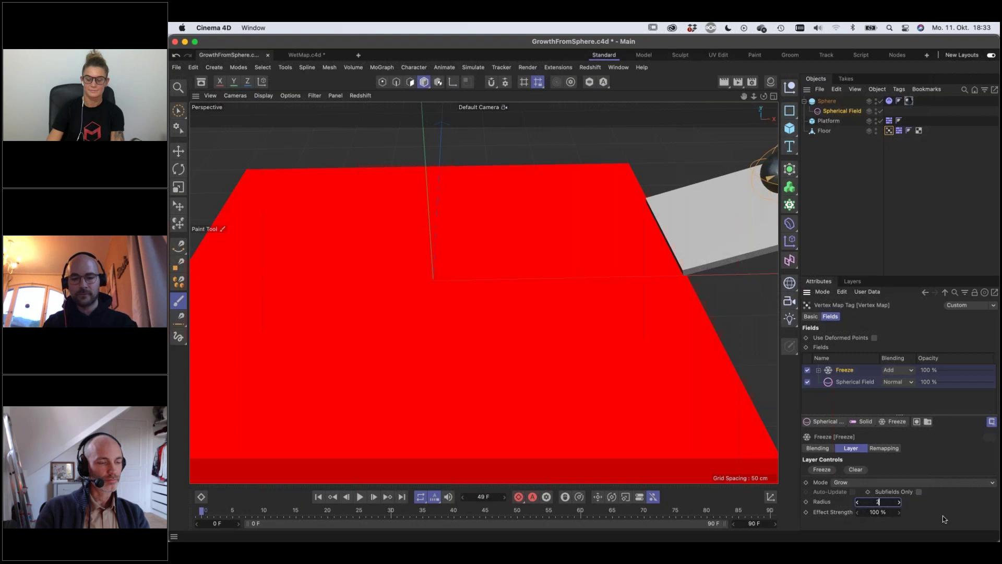
pyautogui.press('Return')
pyautogui.click(360, 498)
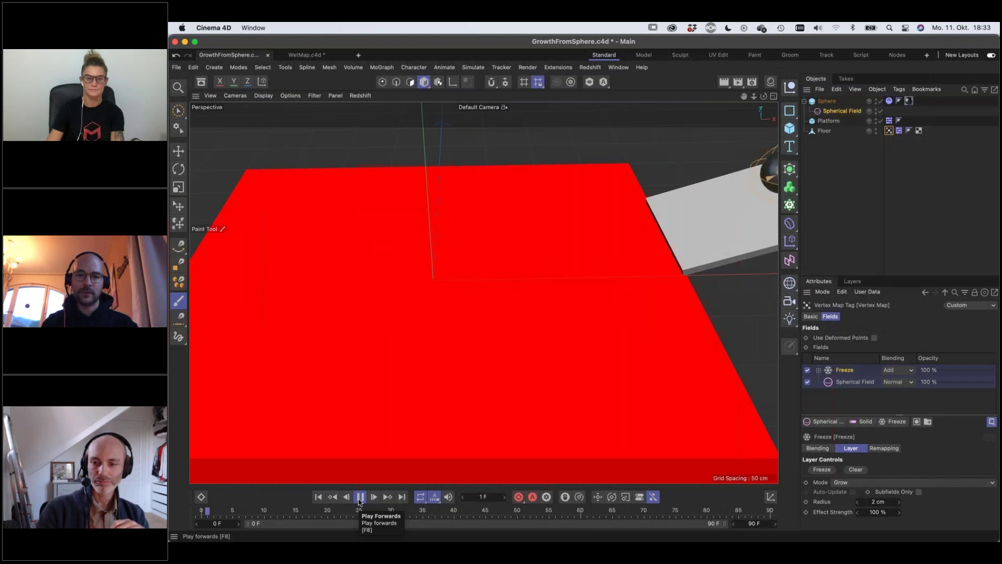
pyautogui.click(360, 497)
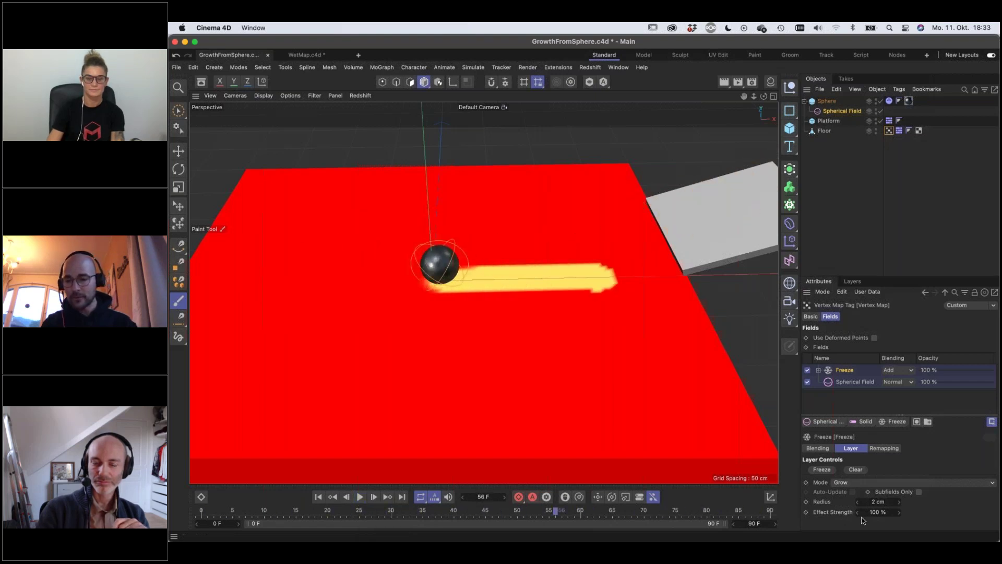
# Set the Freeze layer's Radius to 10 cm and Effect Strength to 20%, and replay the animation
pyautogui.click(881, 501)
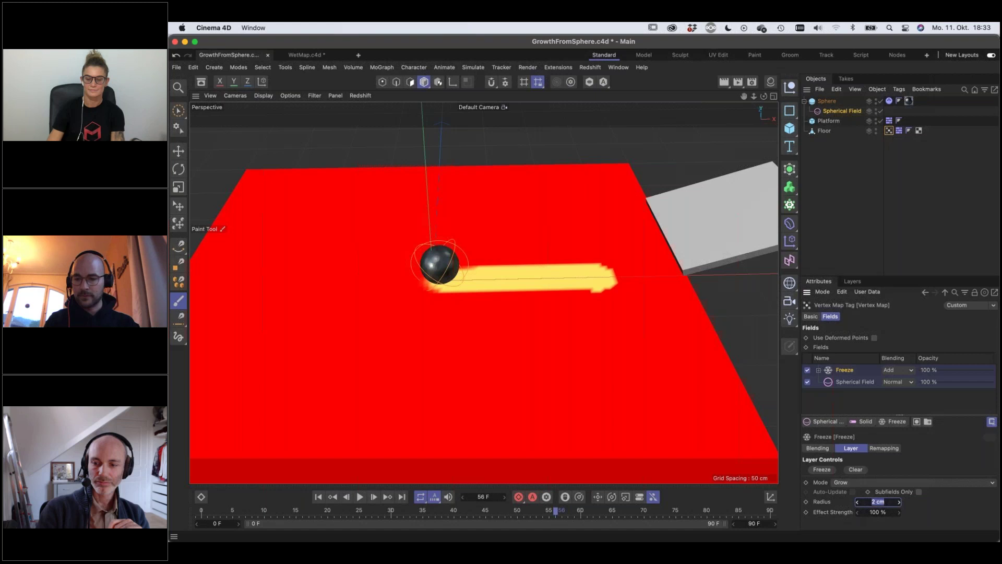
pyautogui.write('10')
pyautogui.press('Return')
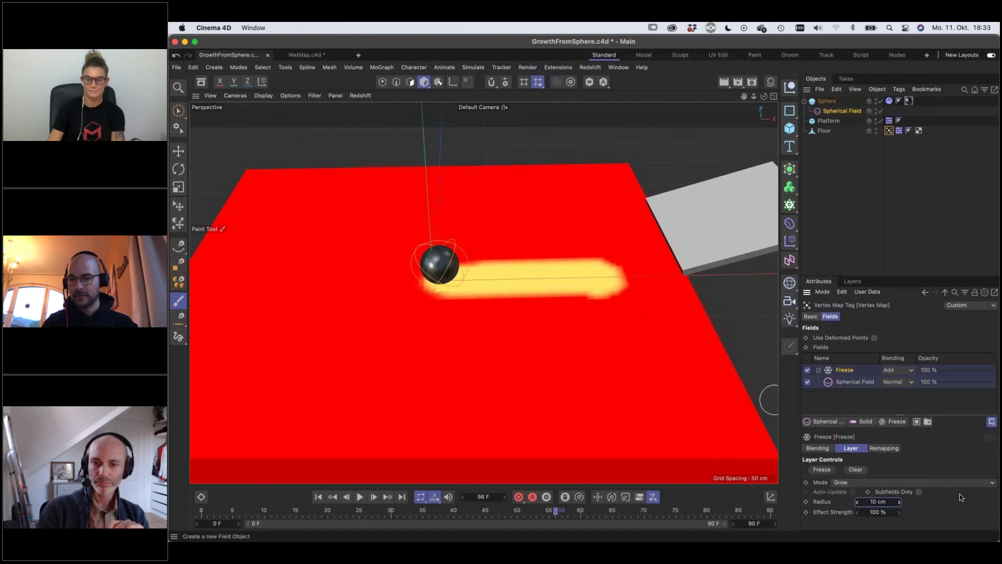
pyautogui.click(878, 513)
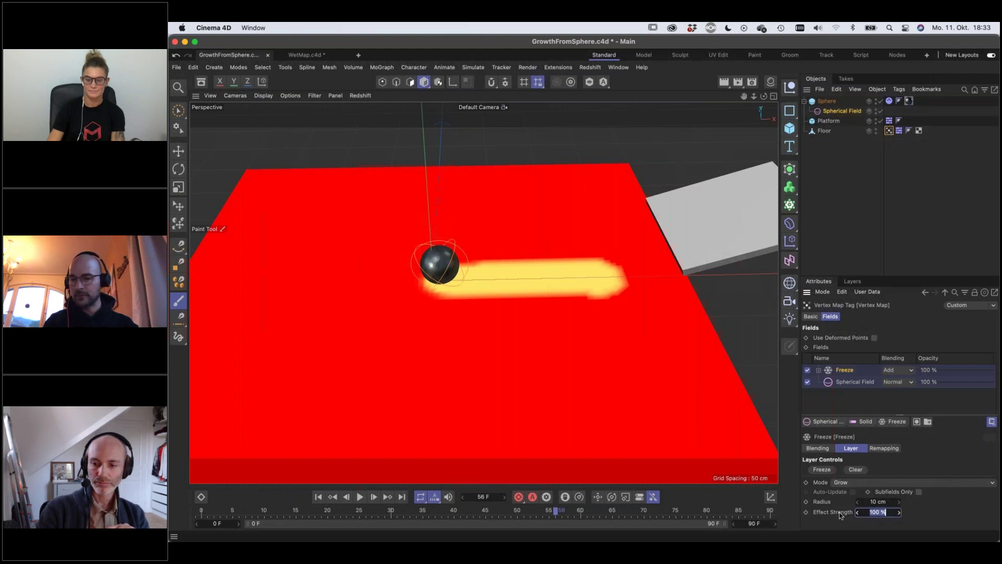
pyautogui.write('20')
pyautogui.press('Return')
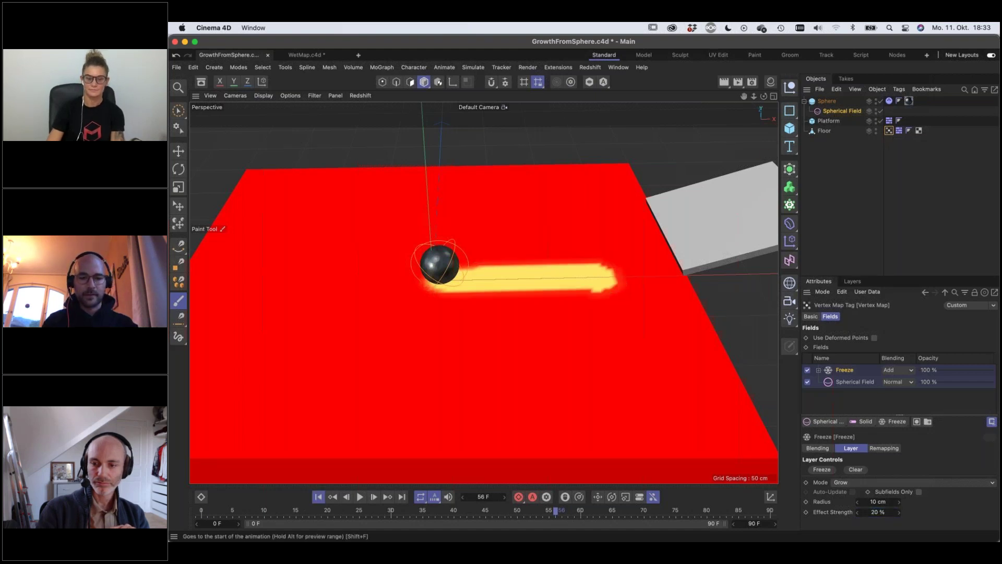
pyautogui.click(360, 497)
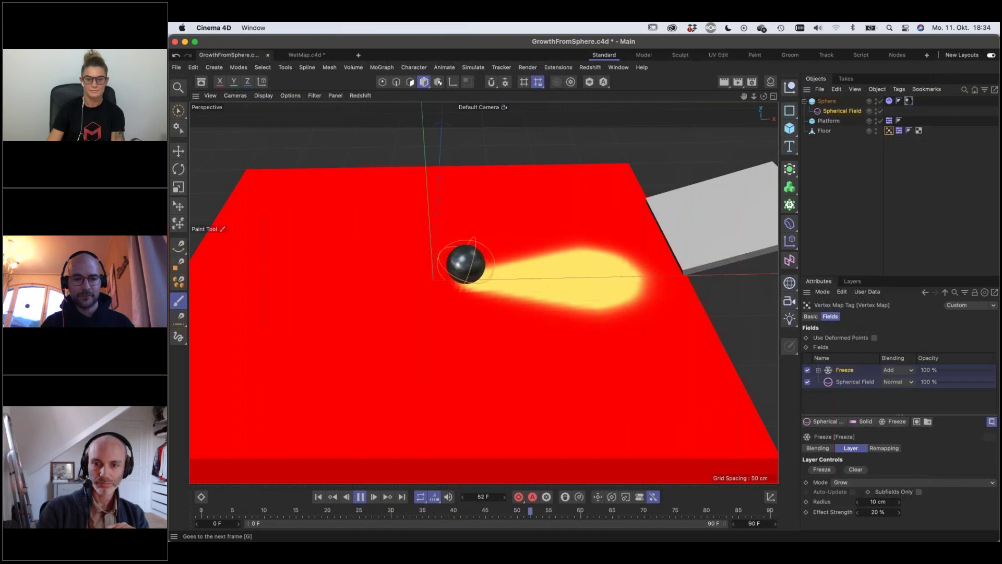
pyautogui.press('F8')
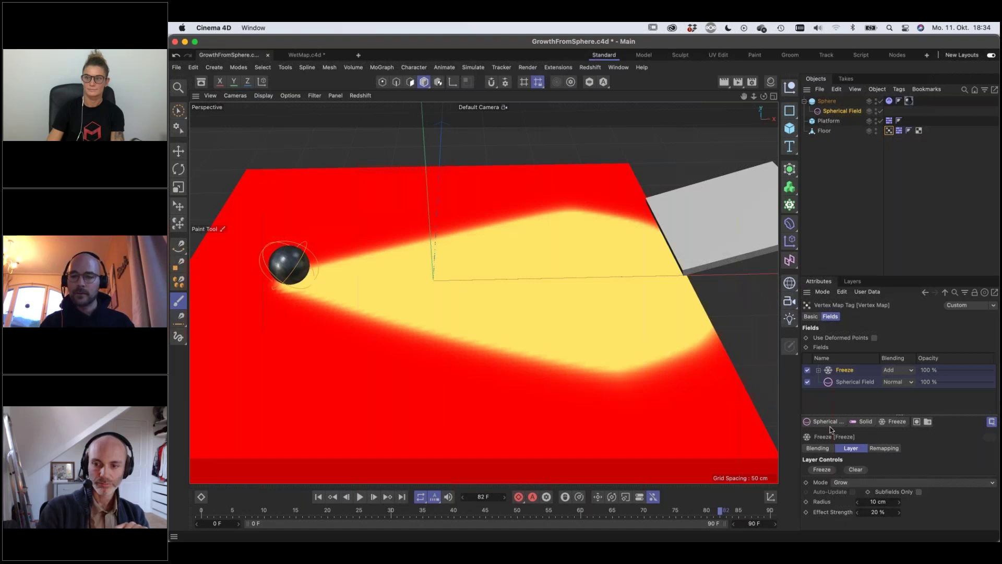
# Expand the Freeze layer, add a Random Field to the Floor's vertex map, and set its noise Scale to 400%
pyautogui.click(819, 371)
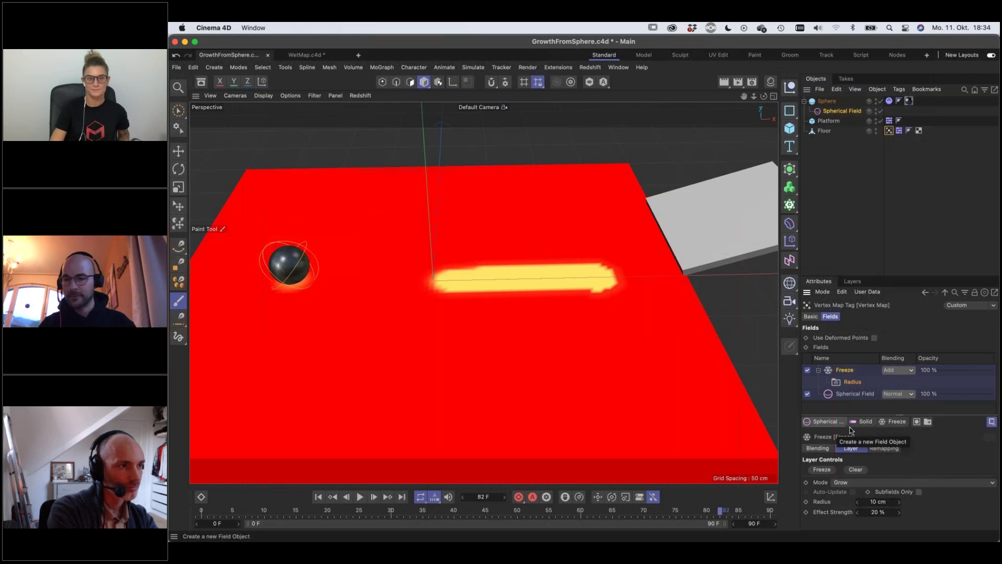
pyautogui.click(826, 422)
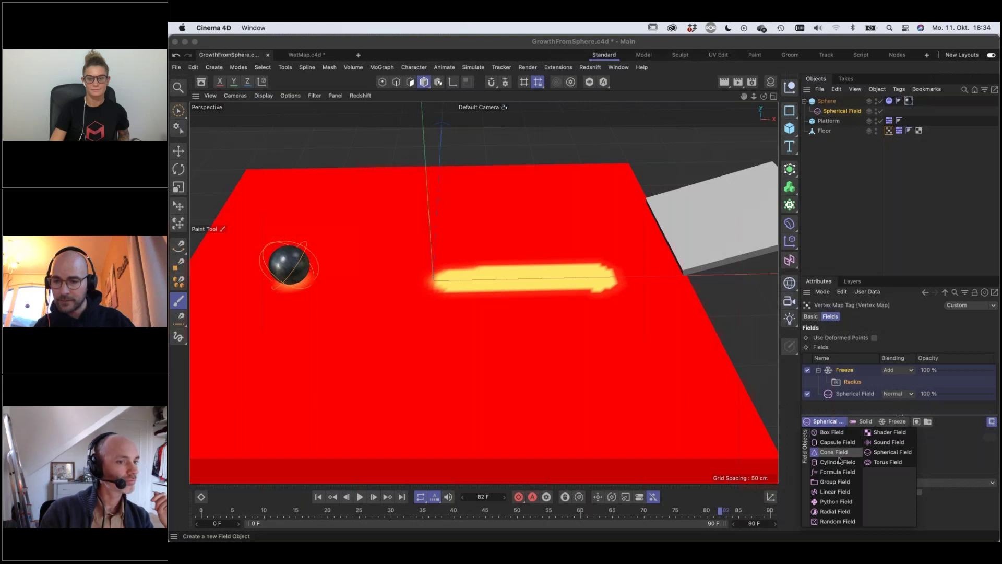
pyautogui.click(837, 521)
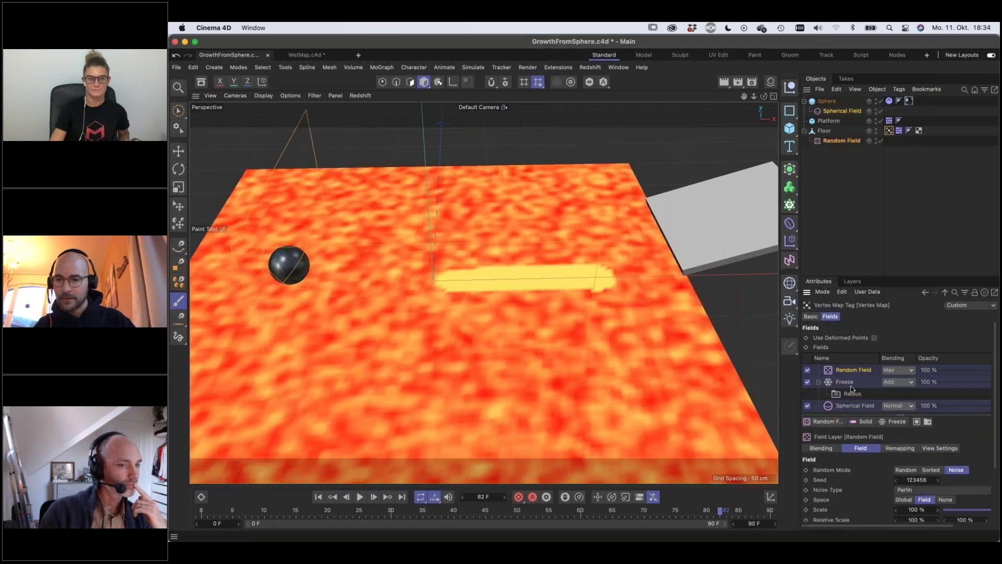
pyautogui.click(916, 510)
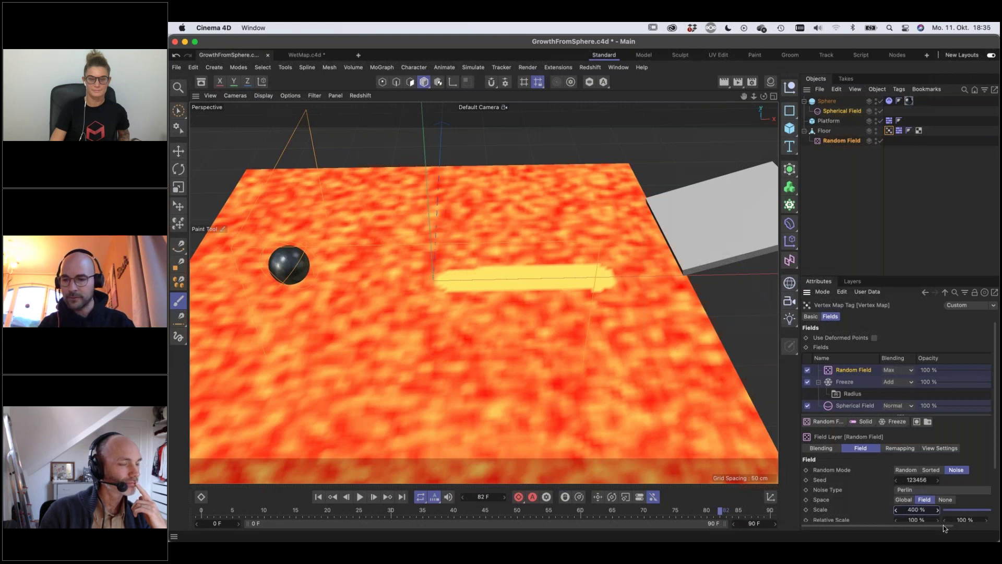
# Nest the Random Field under the Freeze layer's Radius and play the animation from the first frame
pyautogui.moveTo(846, 371); pyautogui.dragTo(853, 397)
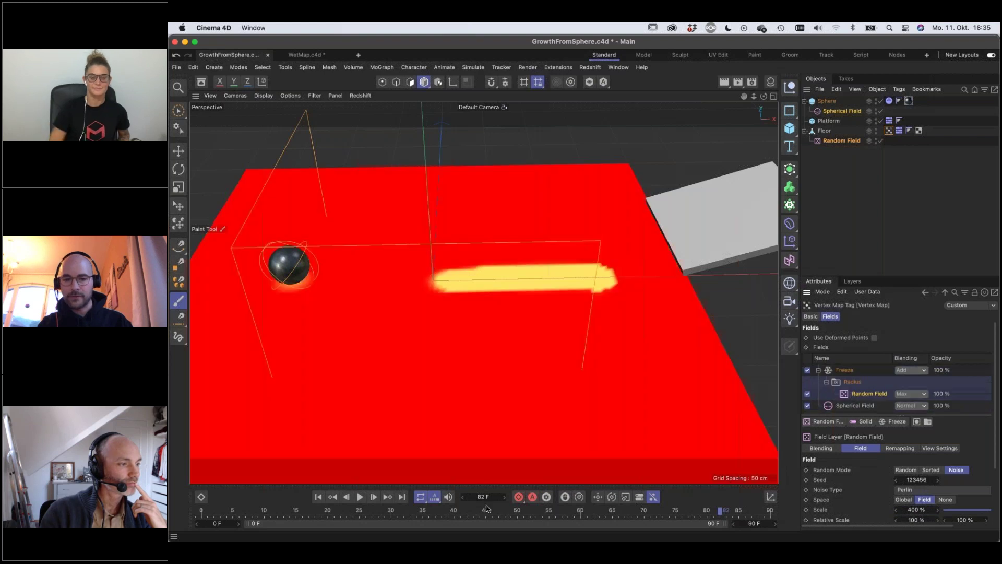
pyautogui.click(318, 496)
pyautogui.click(360, 496)
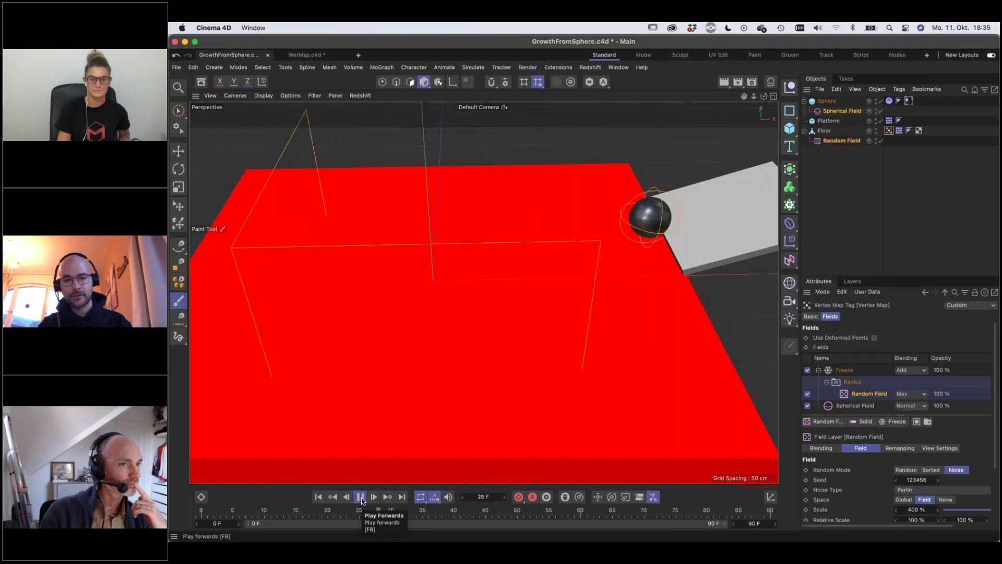
pyautogui.click(360, 497)
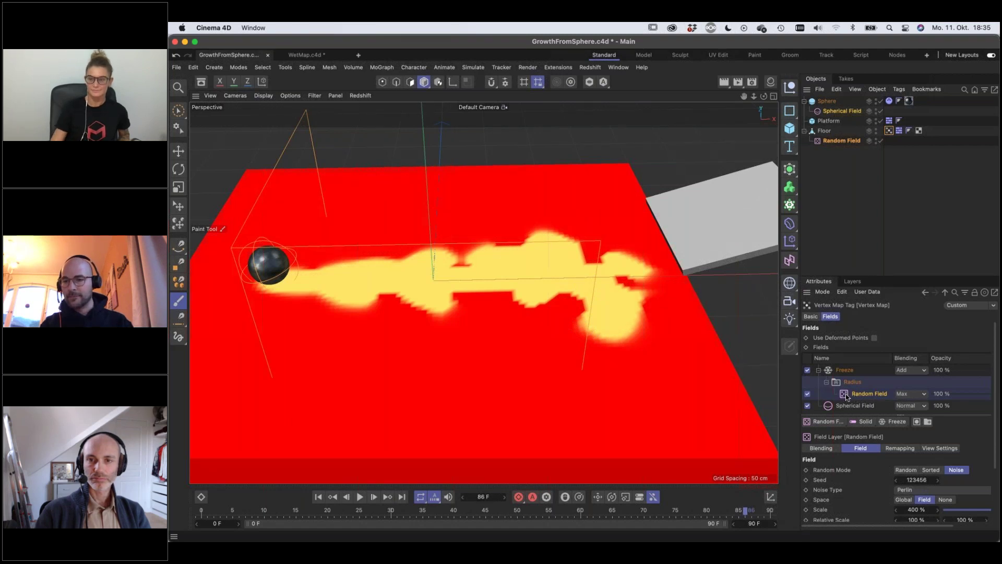
# Move the Random Field out of Radius to above the Freeze layer and set its blending to Subtract
pyautogui.moveTo(847, 396); pyautogui.dragTo(840, 368)
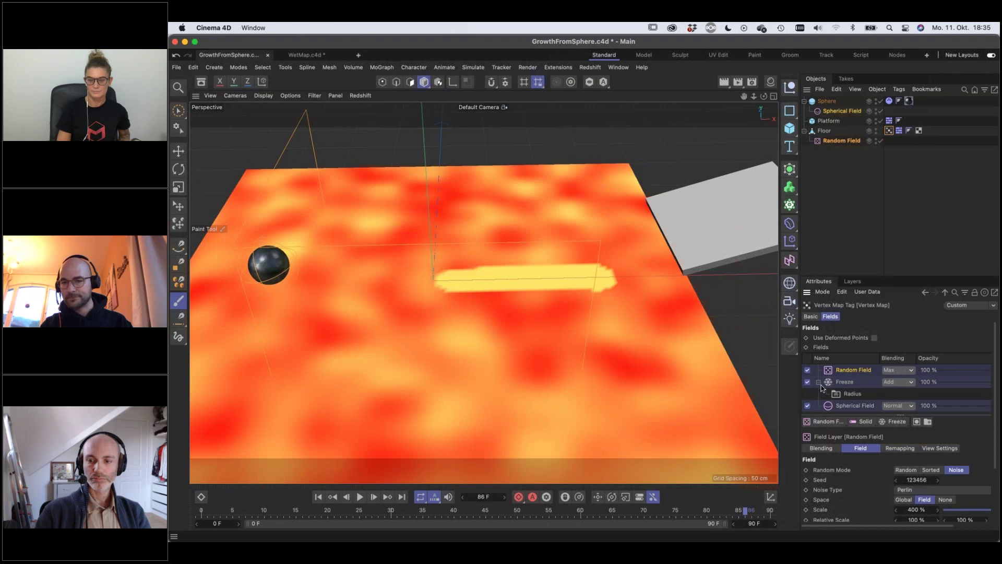
pyautogui.click(819, 382)
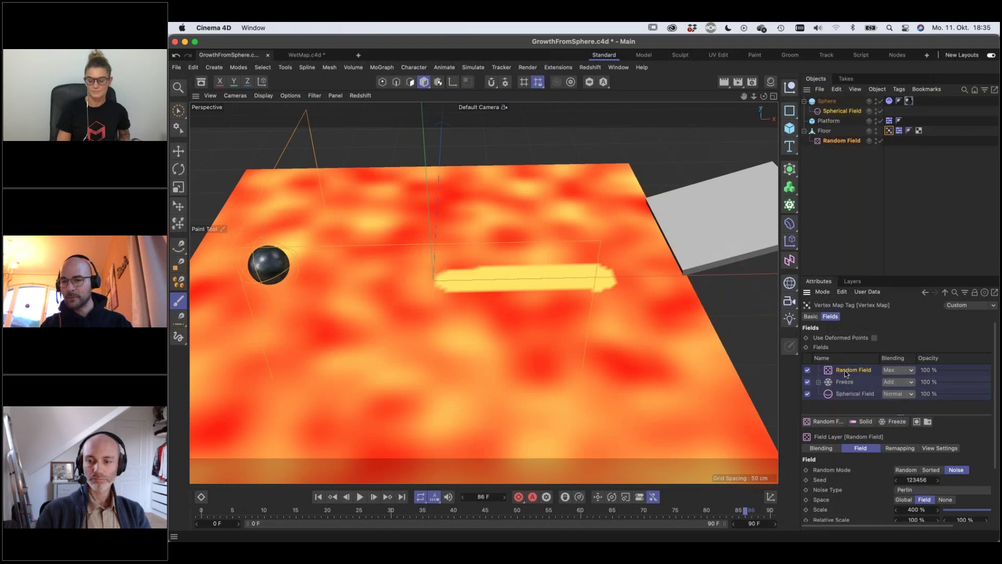
pyautogui.click(903, 370)
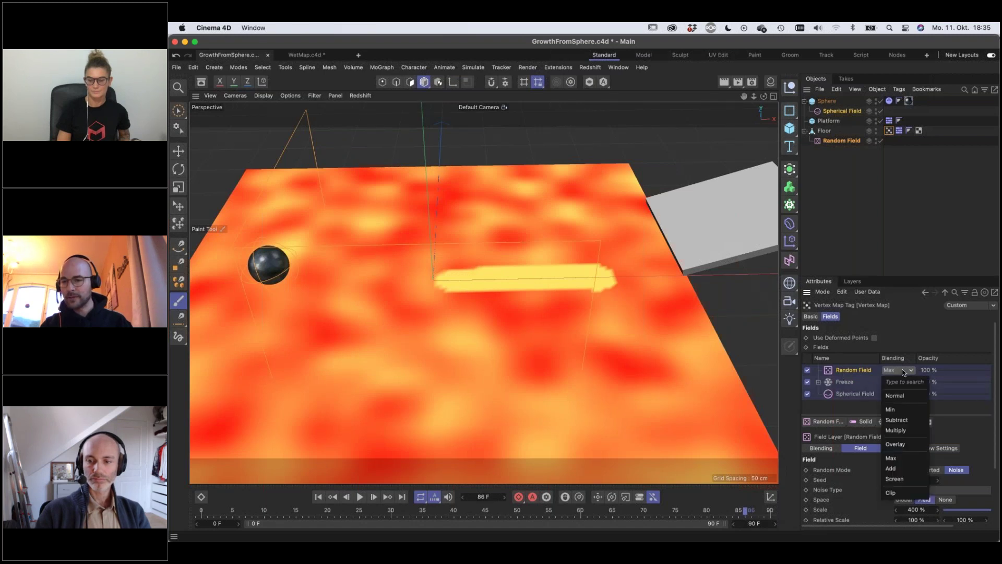
pyautogui.click(897, 420)
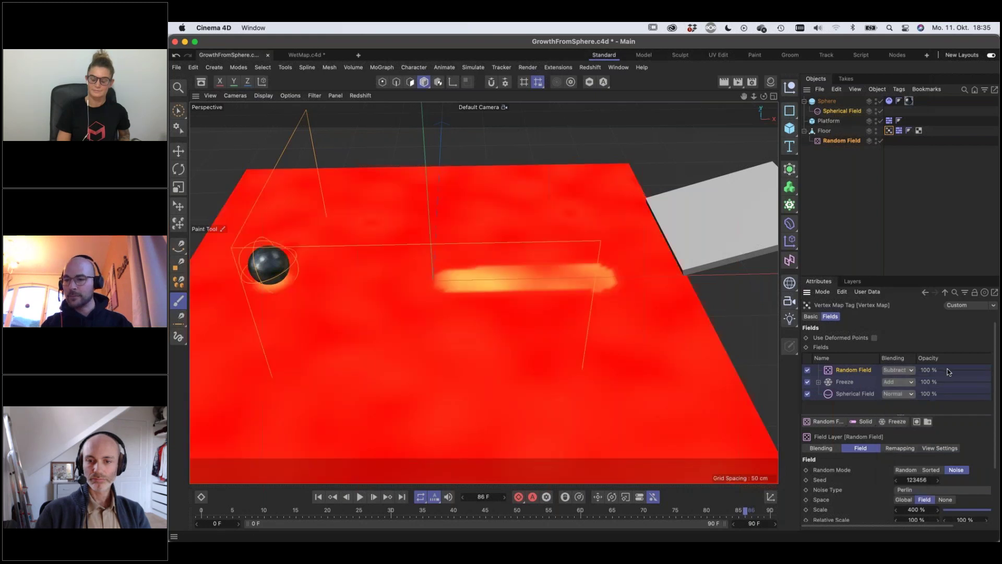
# Lower the Random Field layer's opacity to 11.8 % in the floor's vertex map and play the animation to test the spread
pyautogui.moveTo(947, 368); pyautogui.dragTo(938, 370)
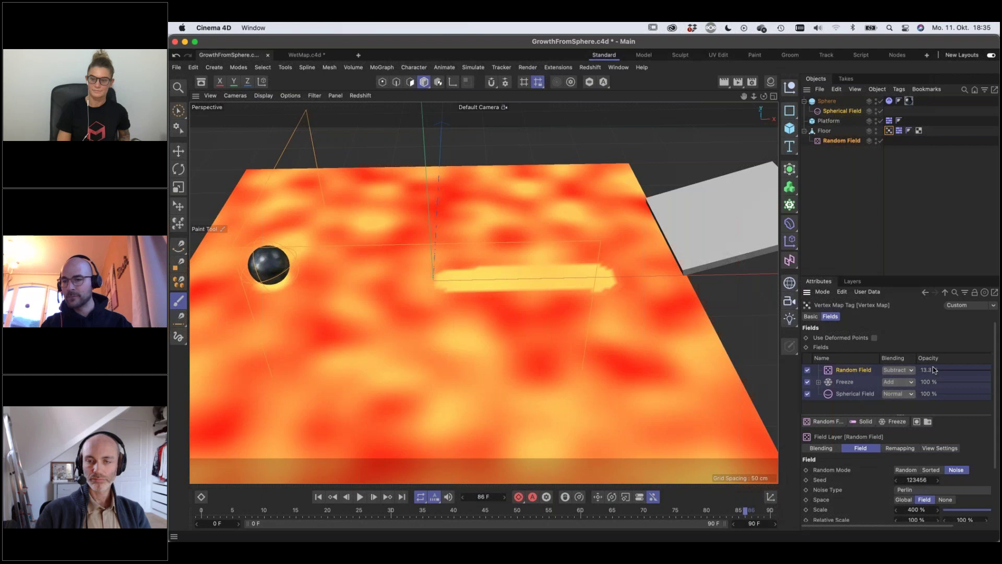
pyautogui.moveTo(934, 367); pyautogui.dragTo(931, 366)
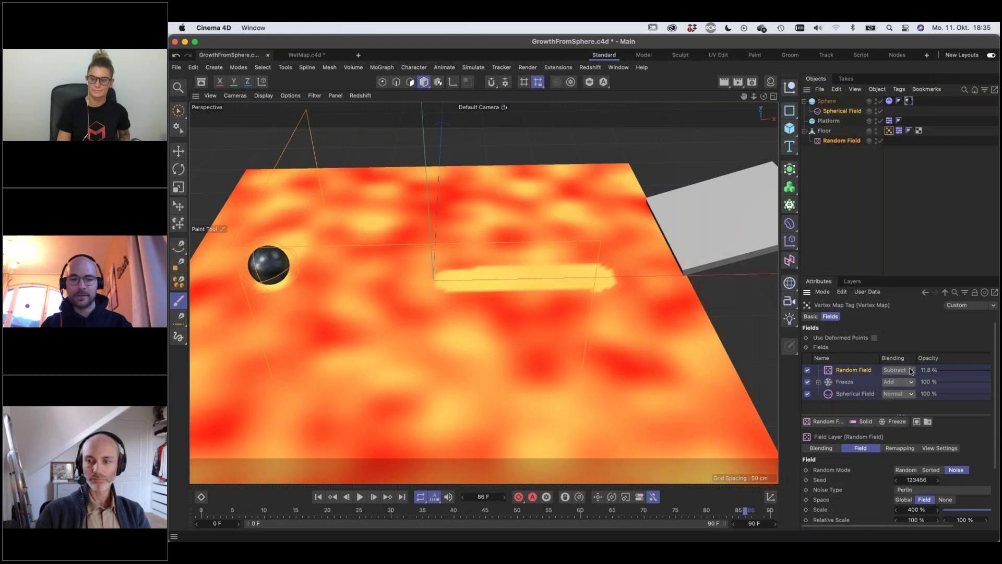
pyautogui.click(360, 499)
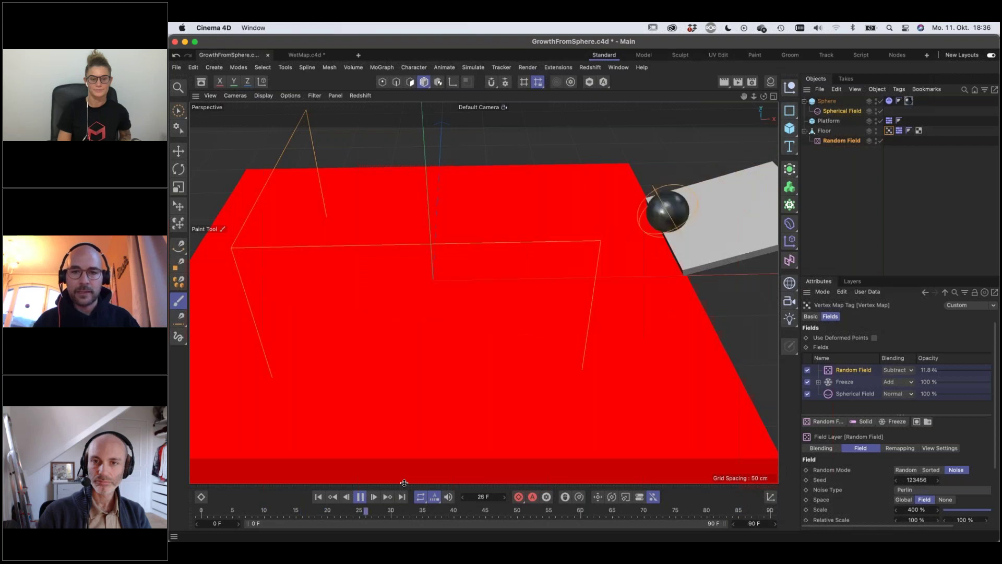
pyautogui.click(360, 499)
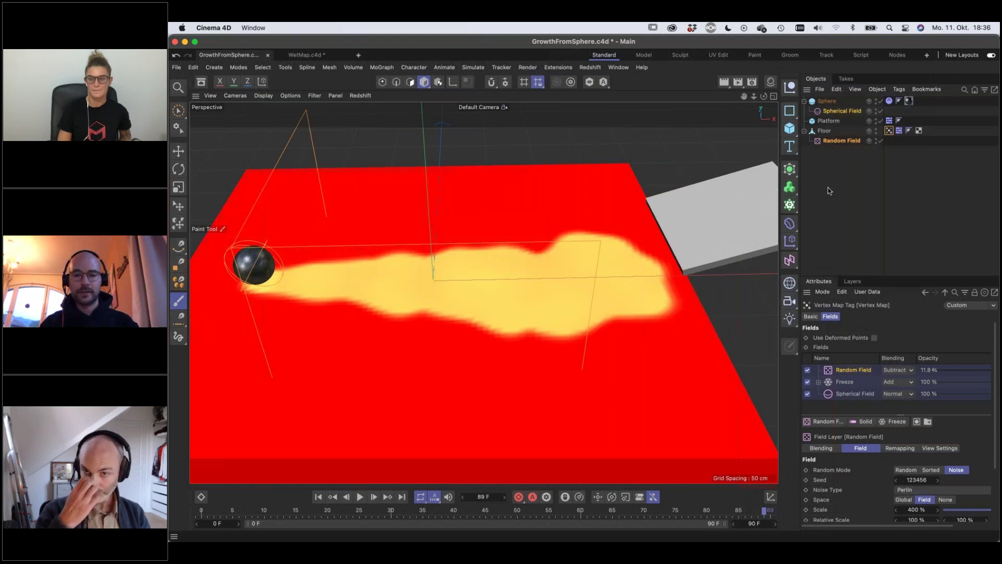
# Show the scene's materials and inspect the settings of the Parquet 03 - Bamboo - Planks material
pyautogui.click(771, 83)
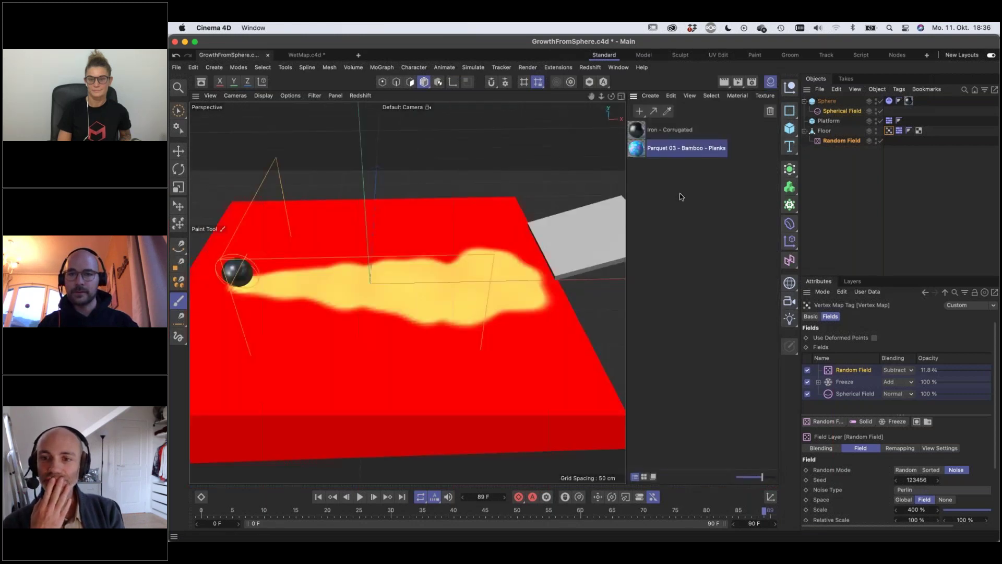
pyautogui.doubleClick(639, 150)
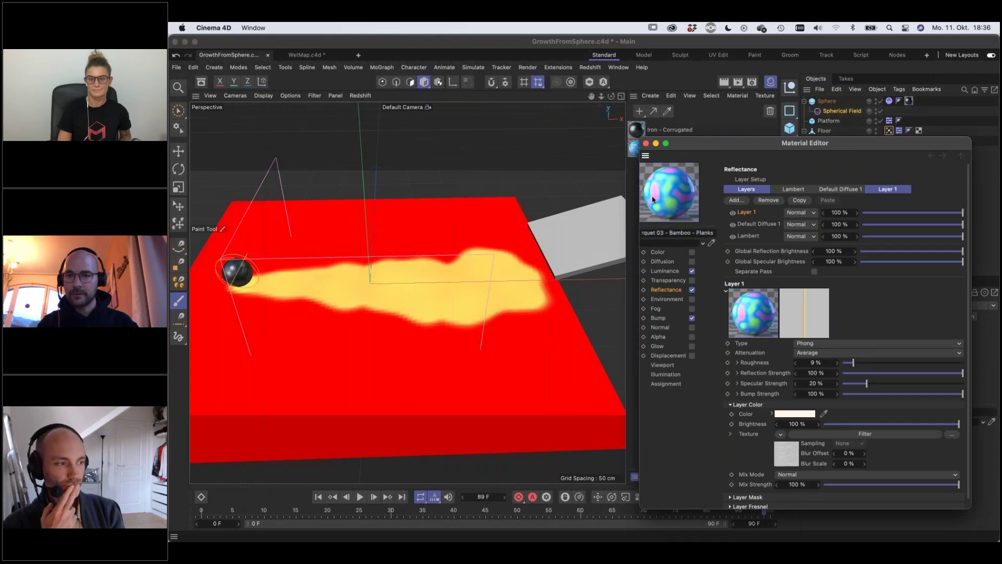
pyautogui.click(646, 143)
pyautogui.click(654, 114)
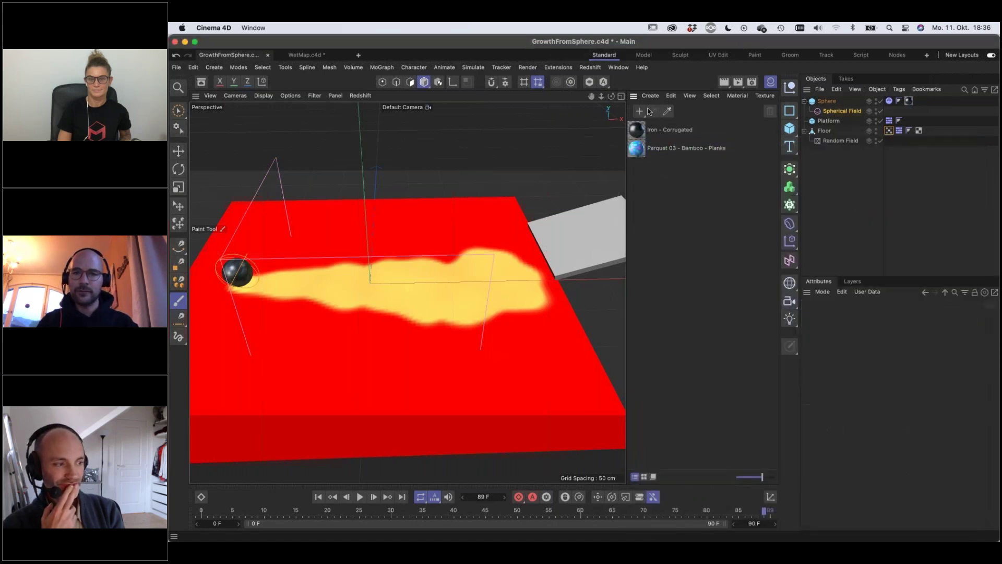
# Create a new standard material and assign it to the Floor object
pyautogui.click(641, 113)
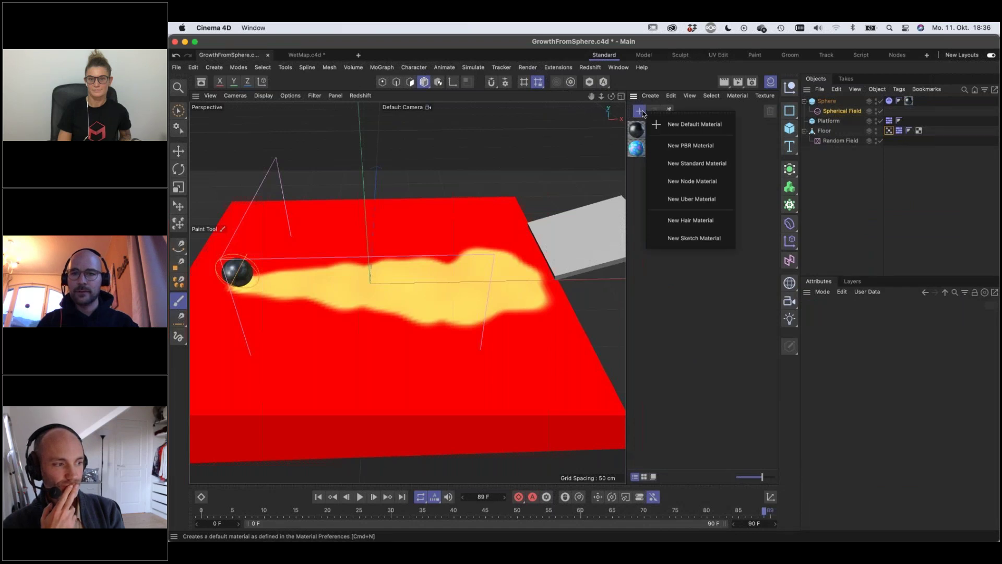
pyautogui.click(697, 163)
pyautogui.click(647, 130)
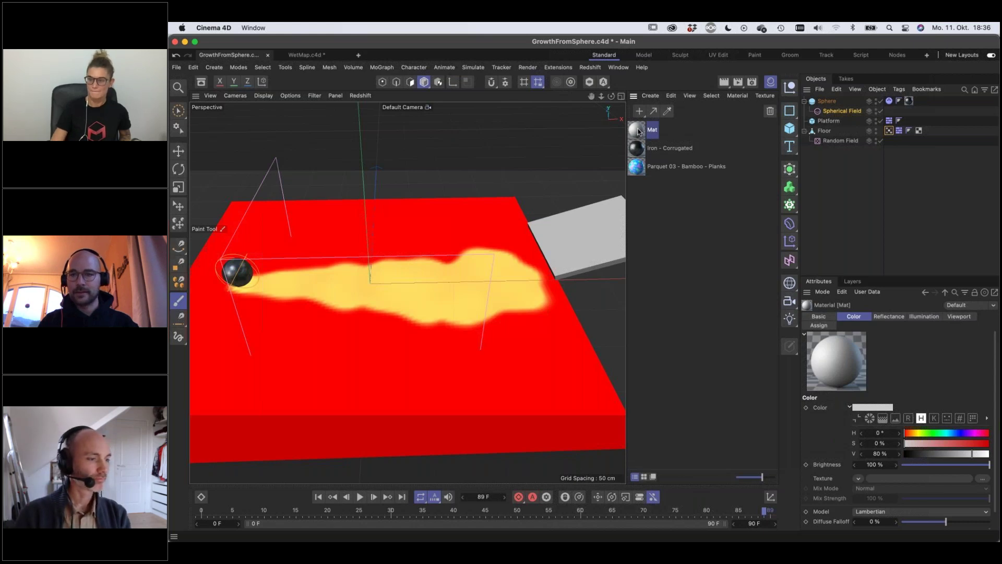
pyautogui.moveTo(639, 131); pyautogui.dragTo(824, 135)
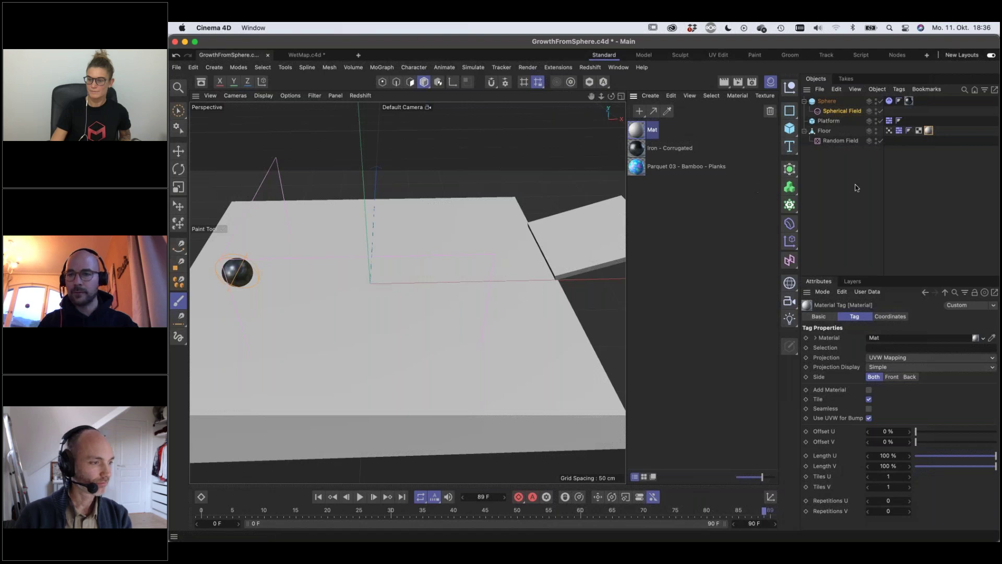
# Load a Vertex Map shader into the texture of the new material's Color channel
pyautogui.doubleClick(637, 130)
pyautogui.moveTo(753, 128); pyautogui.dragTo(540, 144)
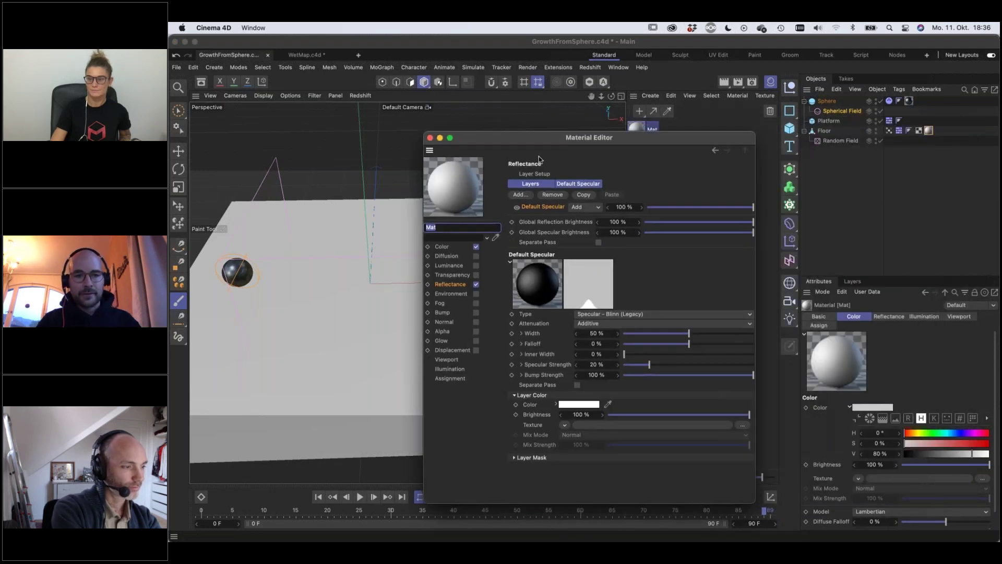
pyautogui.click(433, 248)
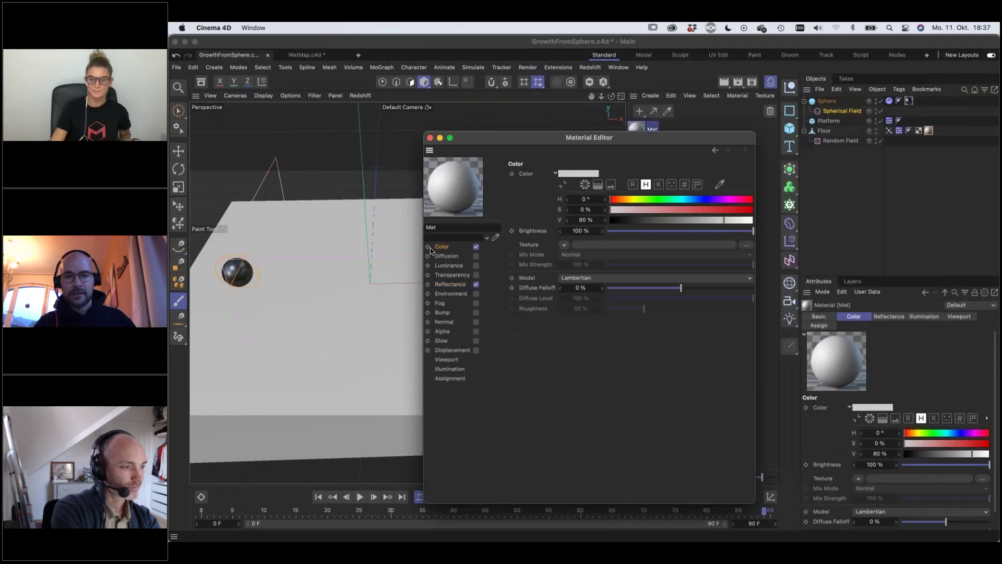
pyautogui.click(566, 246)
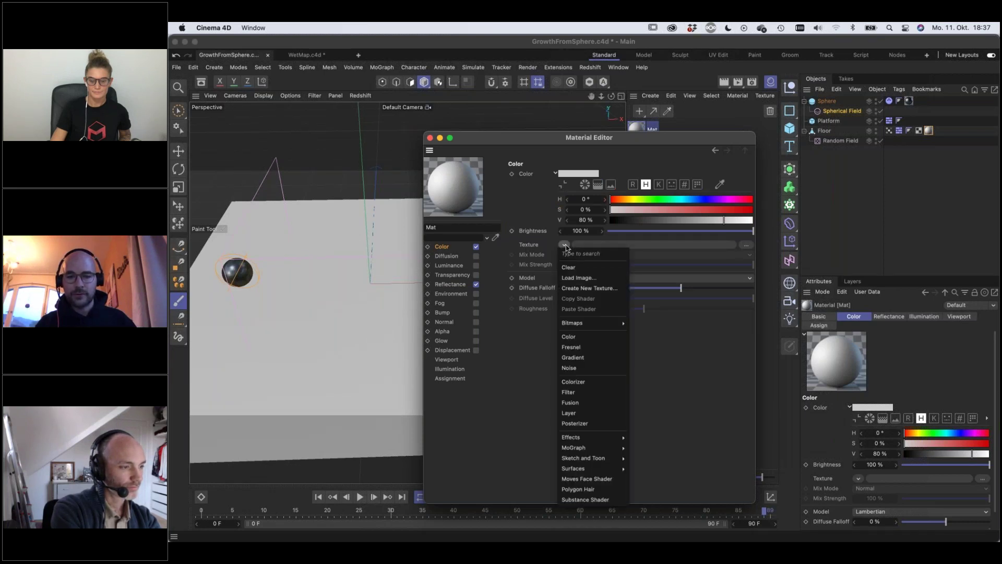
pyautogui.moveTo(598, 437)
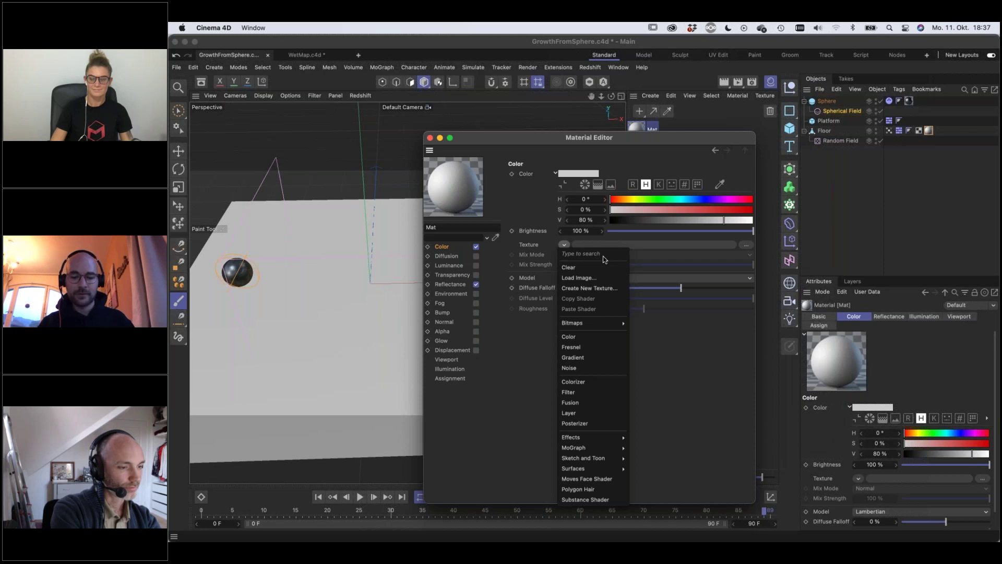
pyautogui.write('verte')
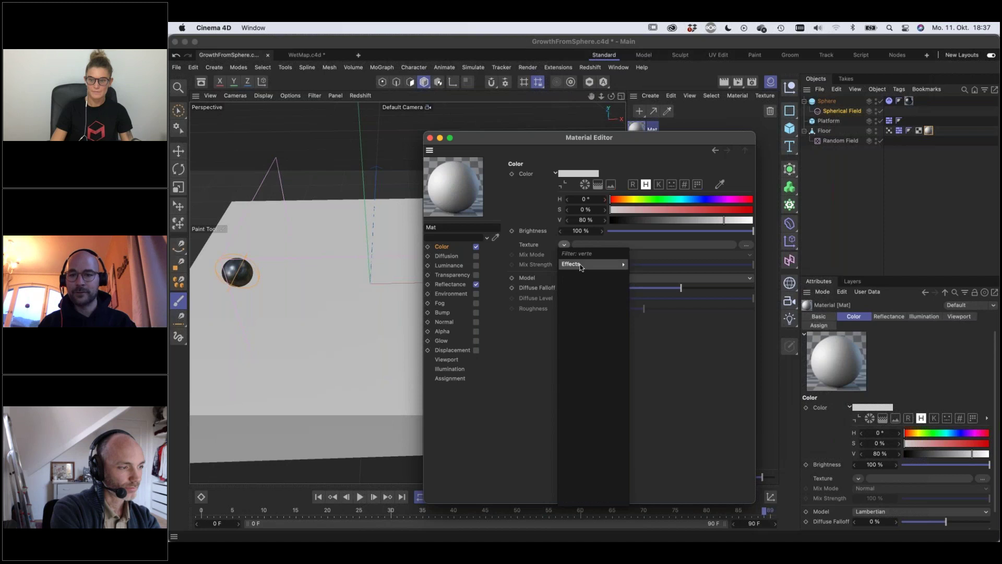
pyautogui.moveTo(581, 266)
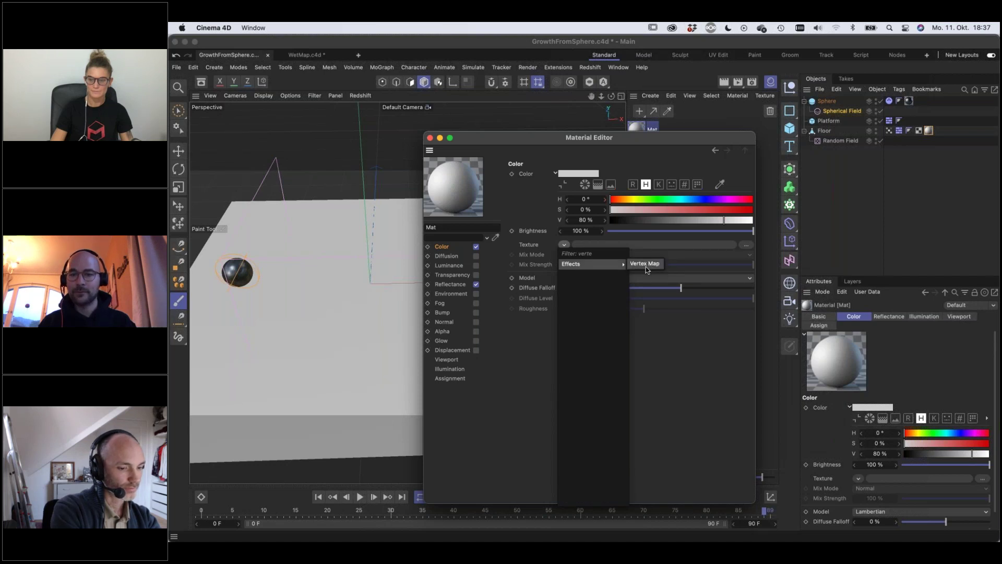
pyautogui.click(646, 266)
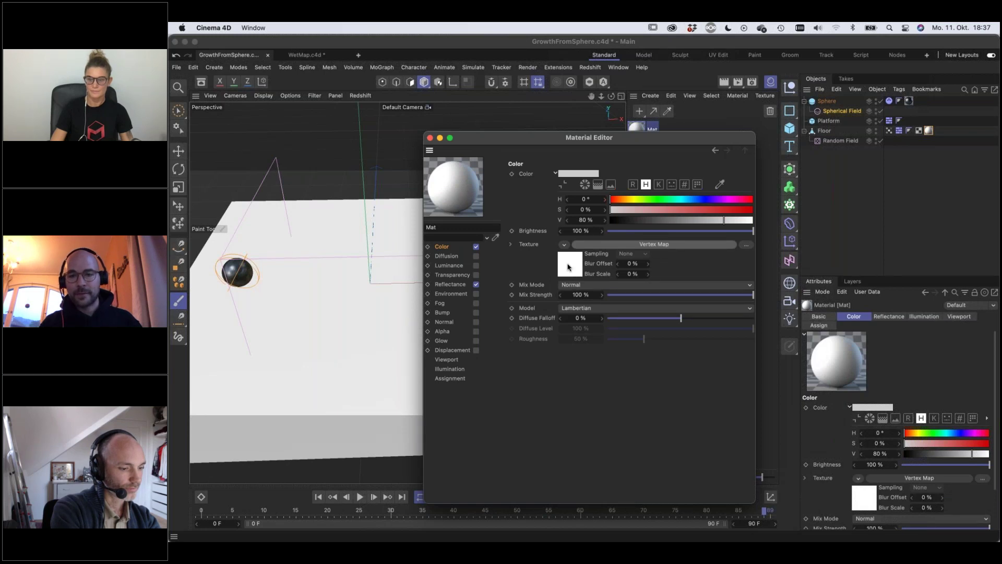
# Link the Floor's Vertex Map tag to the Vertex Map shader and clear the view of the floor
pyautogui.click(568, 266)
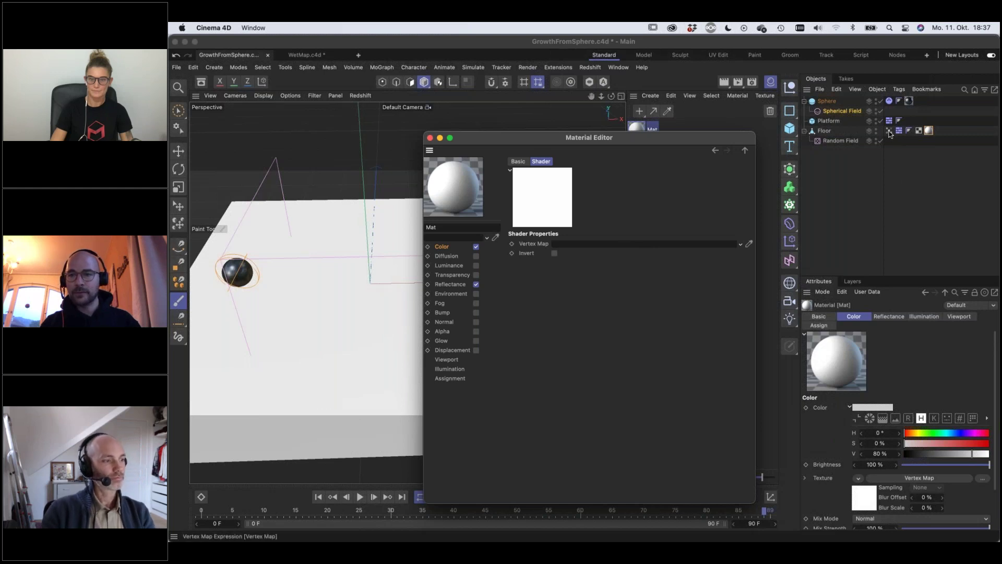
pyautogui.moveTo(891, 135); pyautogui.dragTo(658, 247)
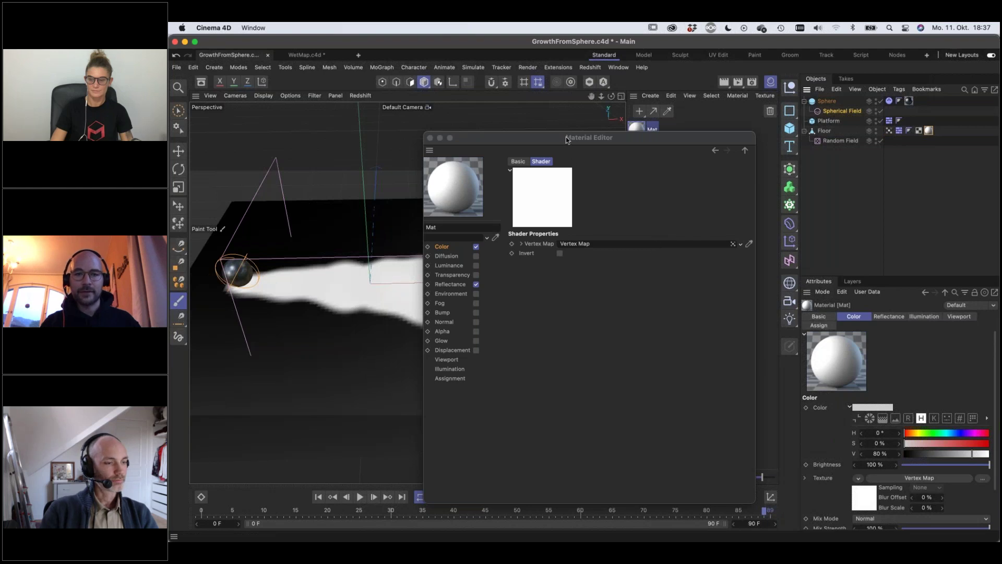
pyautogui.moveTo(572, 140); pyautogui.dragTo(777, 136)
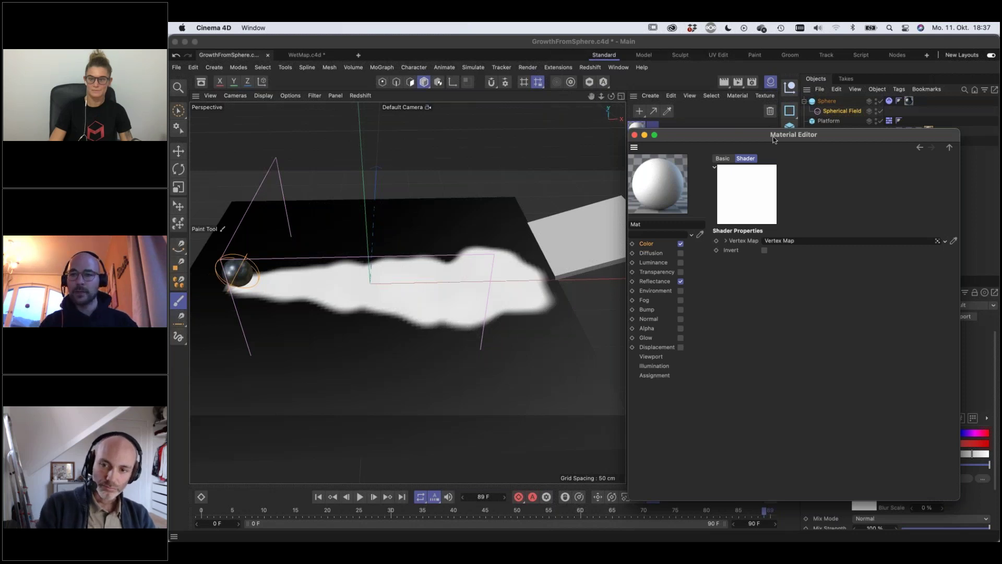
pyautogui.moveTo(689, 130); pyautogui.dragTo(523, 107)
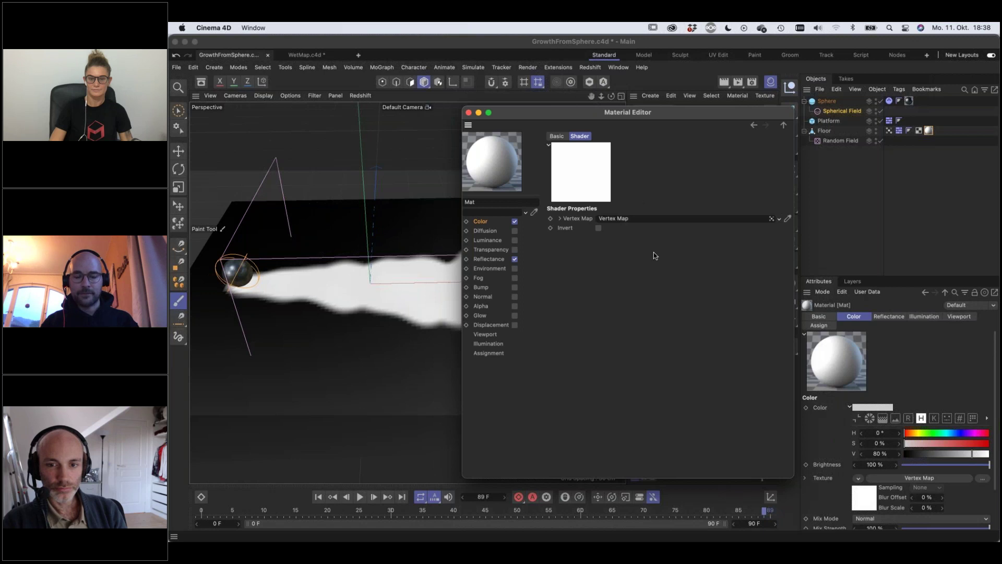
# Wrap the Color channel's Vertex Map texture in a Colorizer shader
pyautogui.click(783, 125)
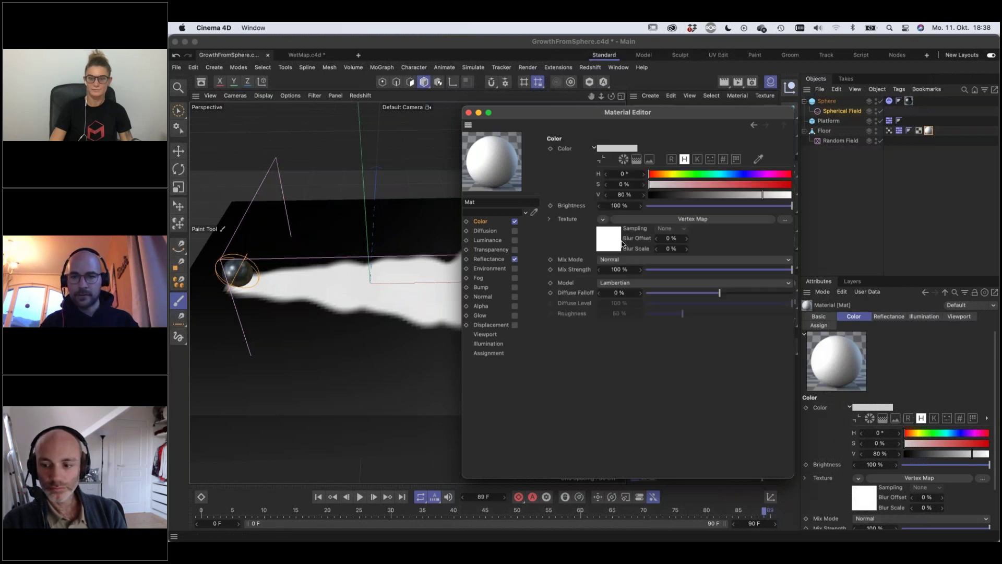
pyautogui.click(603, 220)
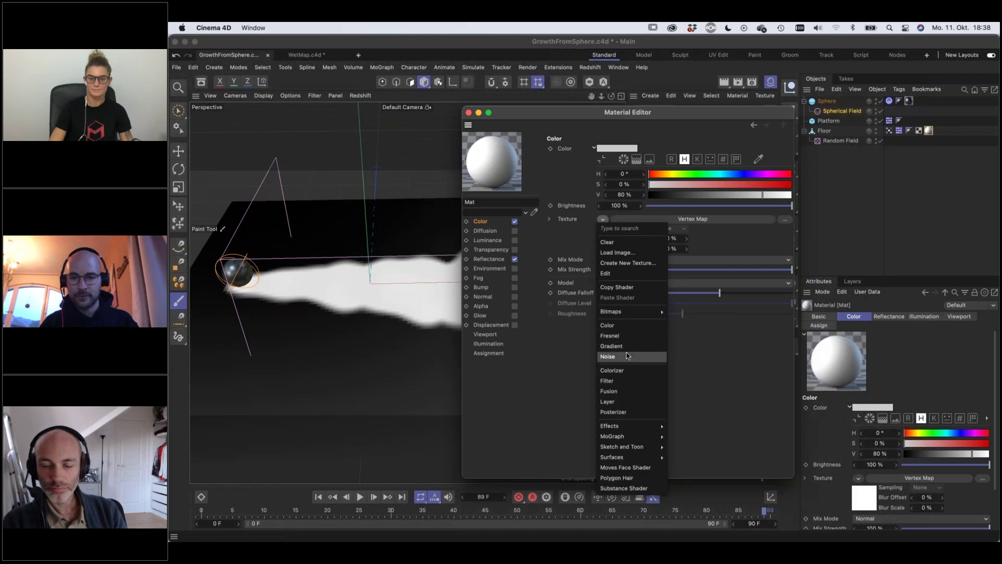
pyautogui.click(626, 371)
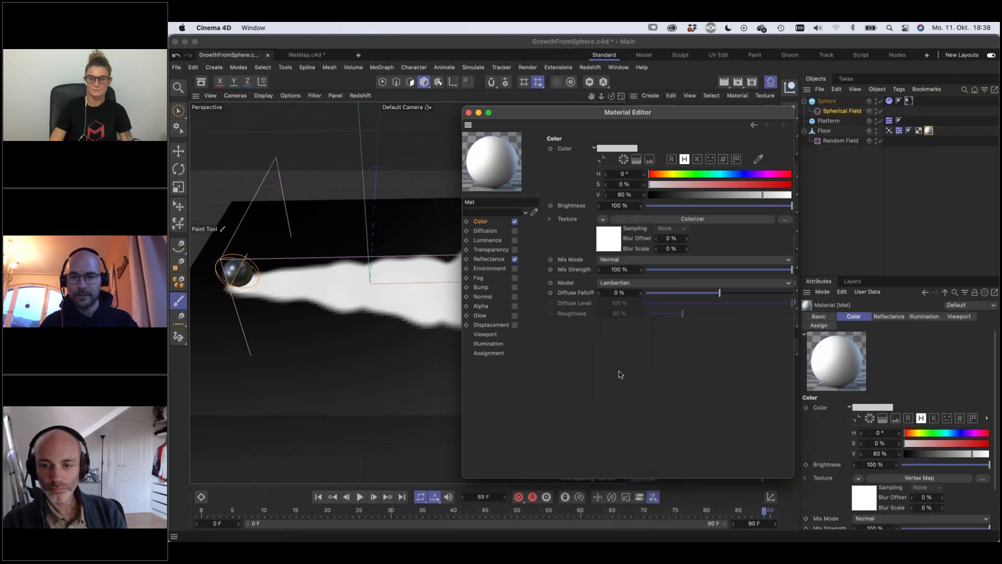
# Color the first knot of the Colorizer gradient green with H 135°, S 71 % and V 98 %
pyautogui.click(614, 244)
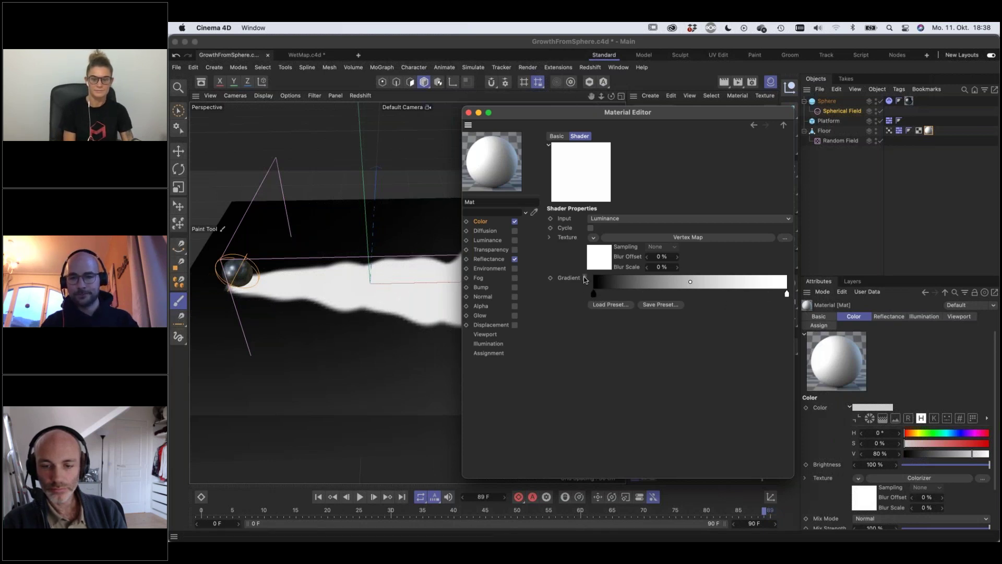
pyautogui.click(593, 294)
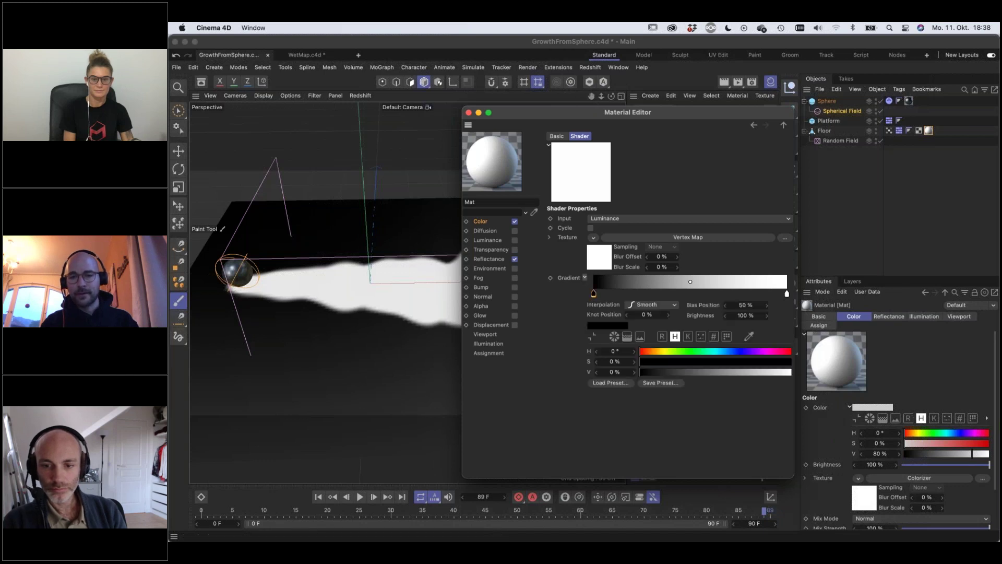
pyautogui.click(697, 352)
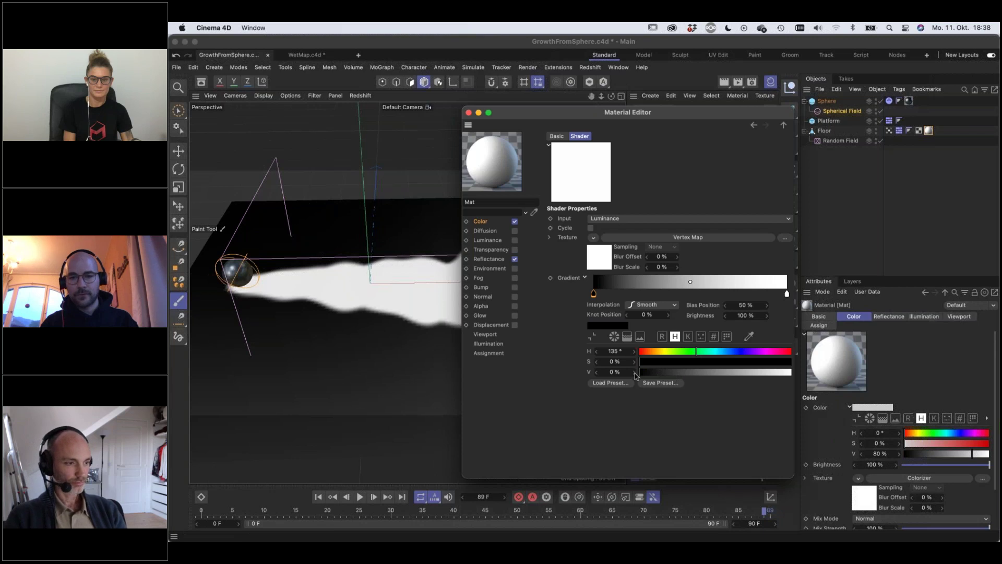
pyautogui.moveTo(704, 363)
pyautogui.mouseDown()
pyautogui.moveTo(789, 365)
pyautogui.moveTo(747, 364)
pyautogui.mouseUp()
pyautogui.click(788, 371)
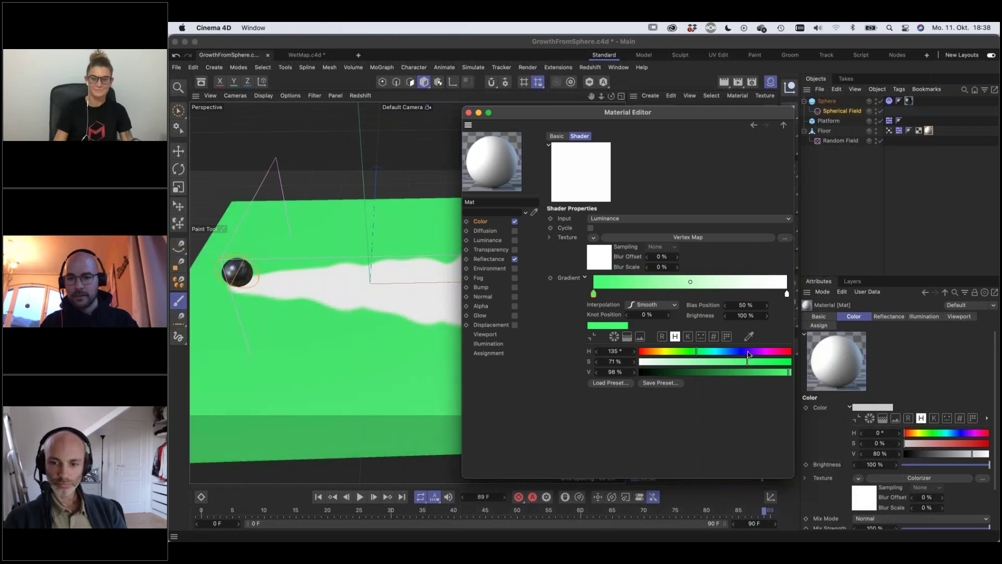
# Add a knot at the middle of the gradient and color it and the first knot purple, H 277° and S 44 %
pyautogui.click(689, 293)
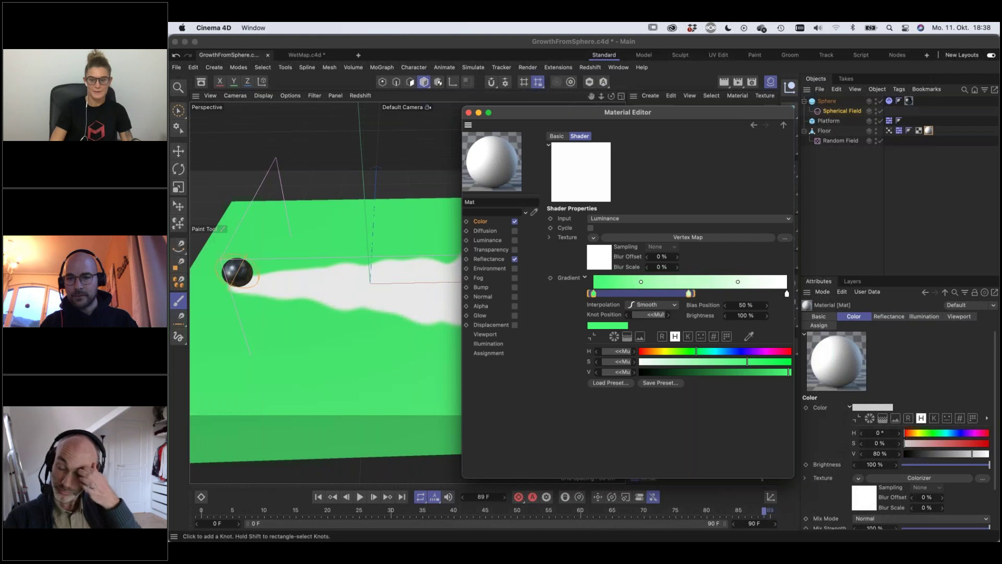
pyautogui.click(758, 351)
pyautogui.click(705, 362)
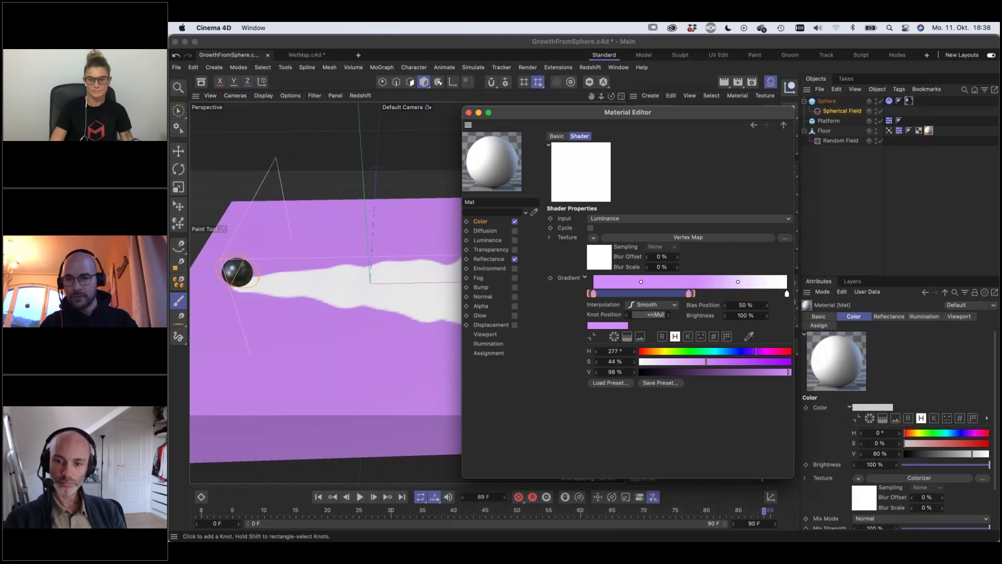
# Color the gradient's end knot light blue with H 203° and S 56 %, and set the first knot's hue to 95°
pyautogui.click(786, 294)
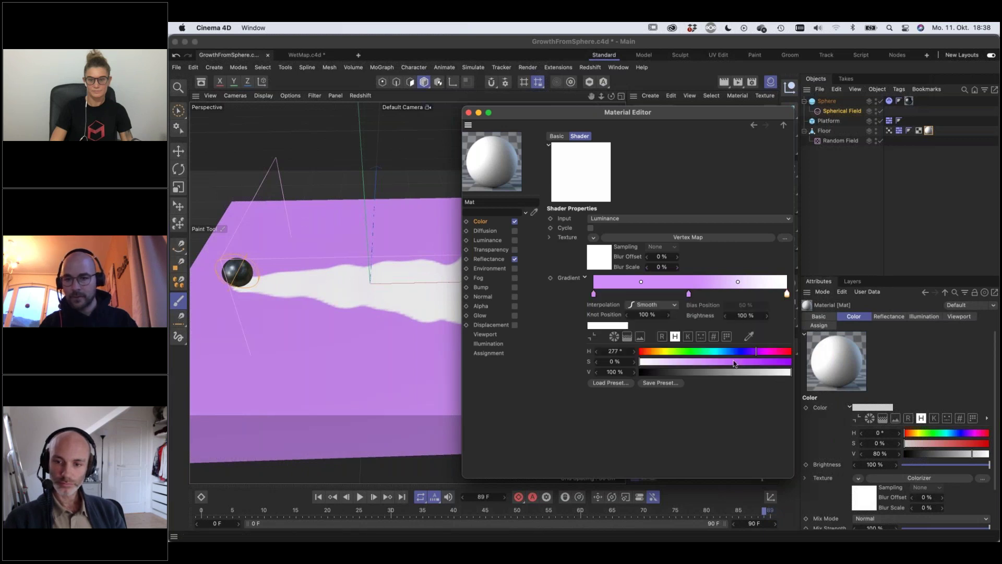
pyautogui.click(724, 351)
pyautogui.click(725, 362)
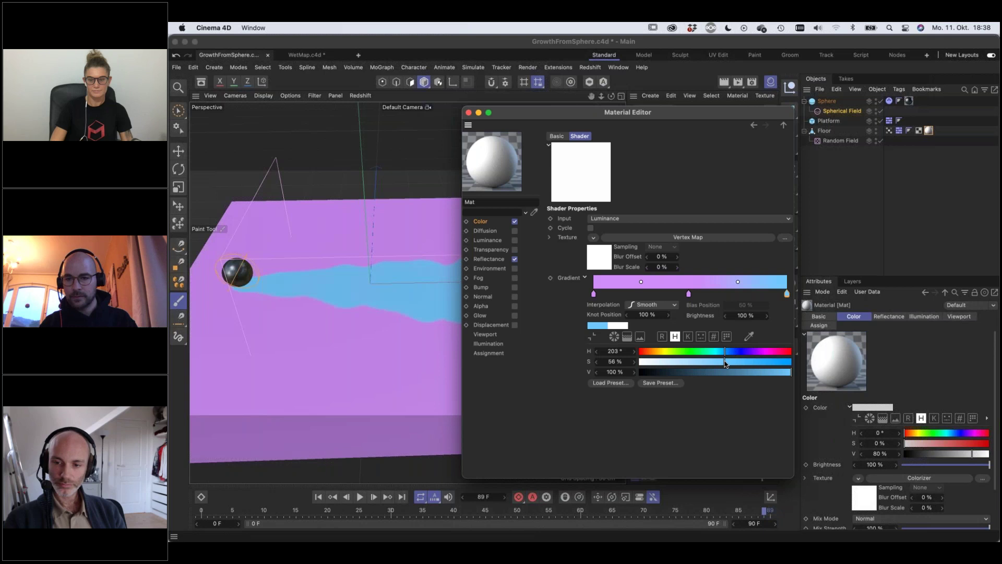
pyautogui.click(594, 294)
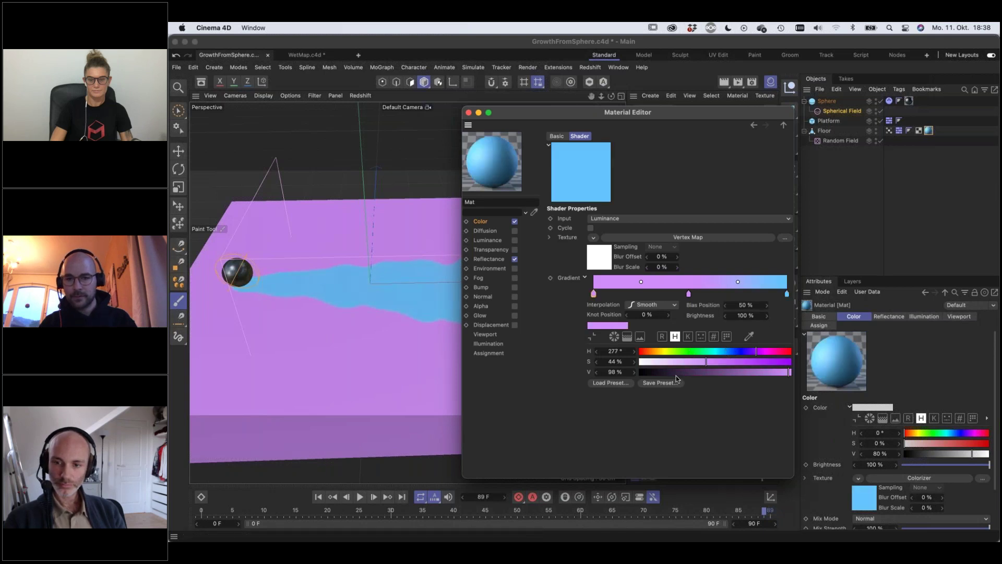
pyautogui.click(688, 352)
pyautogui.moveTo(686, 354); pyautogui.dragTo(680, 355)
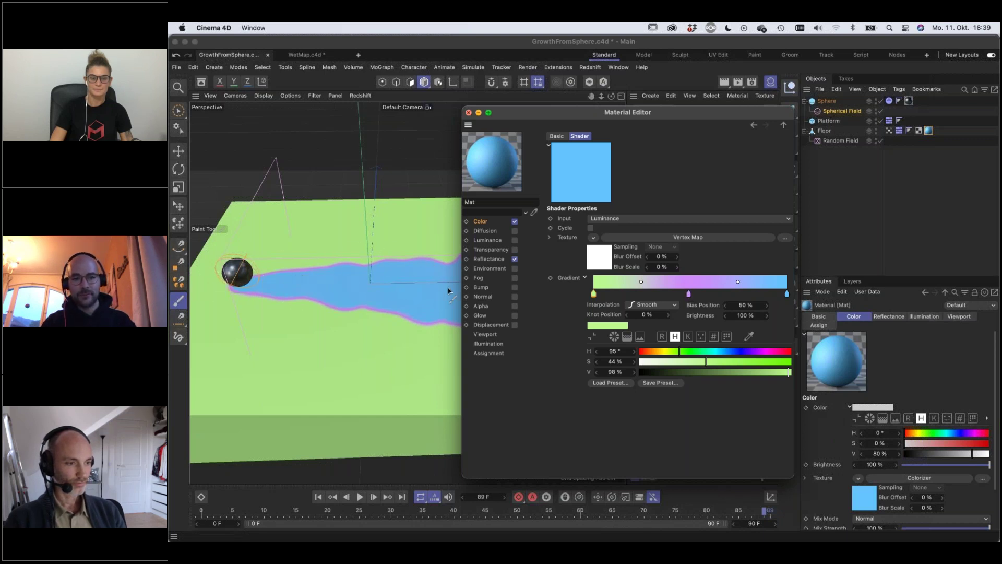
# Close the material settings and play the animation to check the colored trail on the floor
pyautogui.click(468, 113)
pyautogui.click(360, 497)
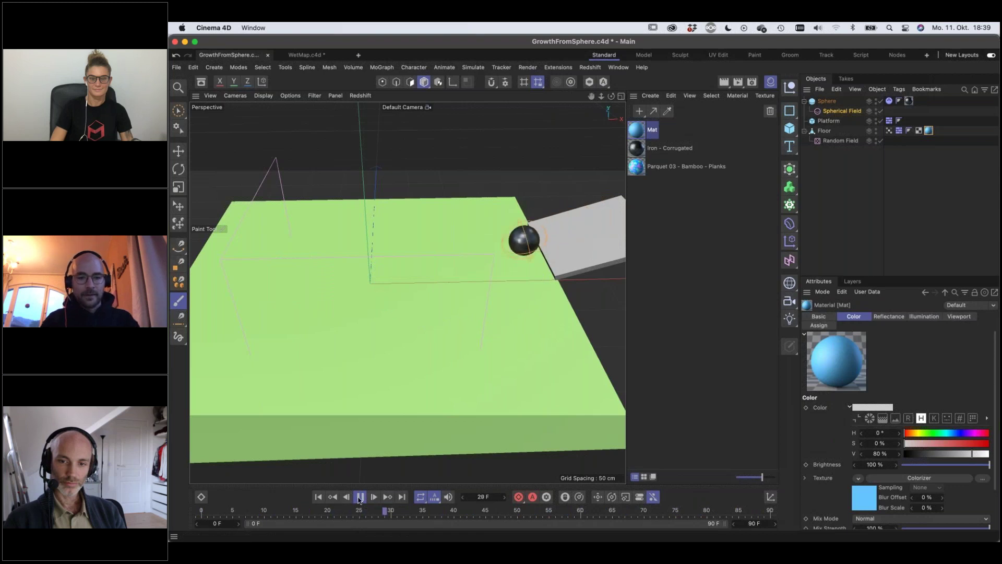
# Stop playback, move the Random Field out of the Floor object's hierarchy, and add a Displacer deformer as a child of Floor
pyautogui.click(359, 496)
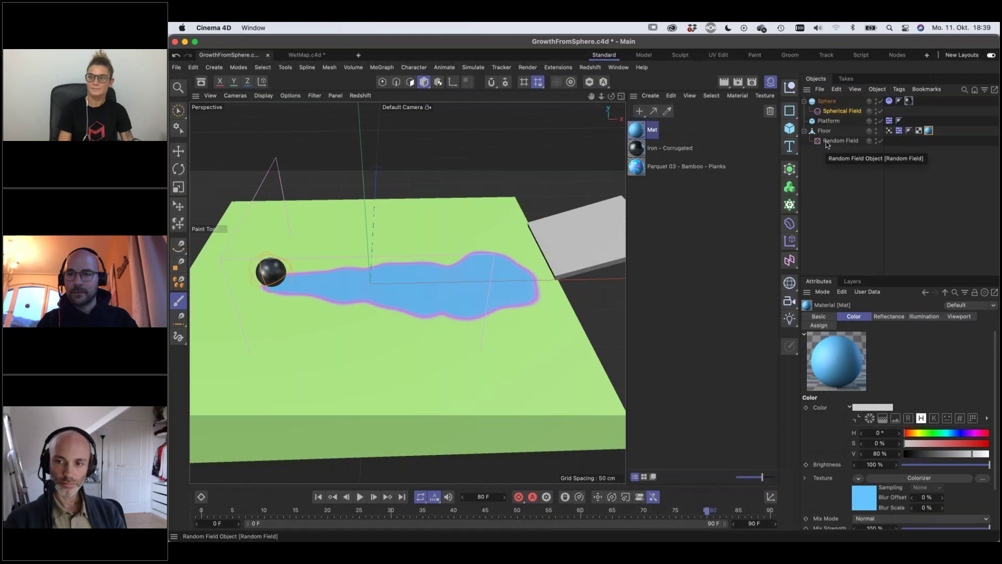
pyautogui.moveTo(825, 143); pyautogui.dragTo(825, 127)
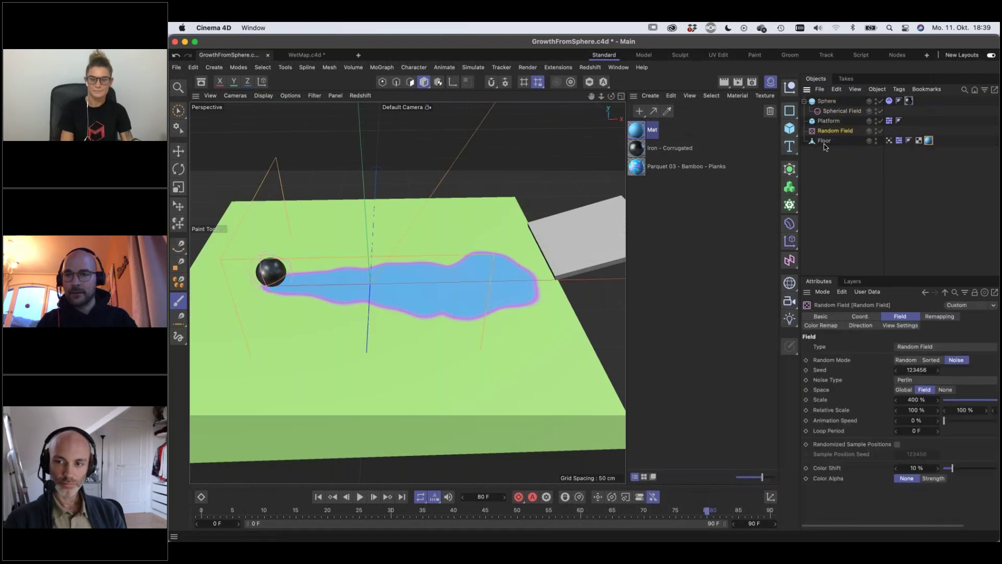
pyautogui.click(824, 142)
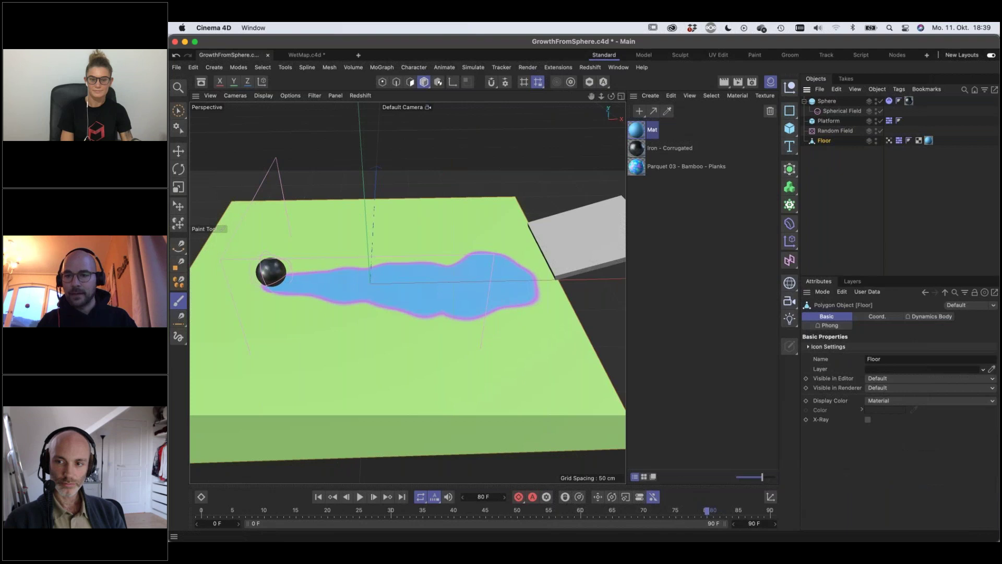
pyautogui.click(797, 228)
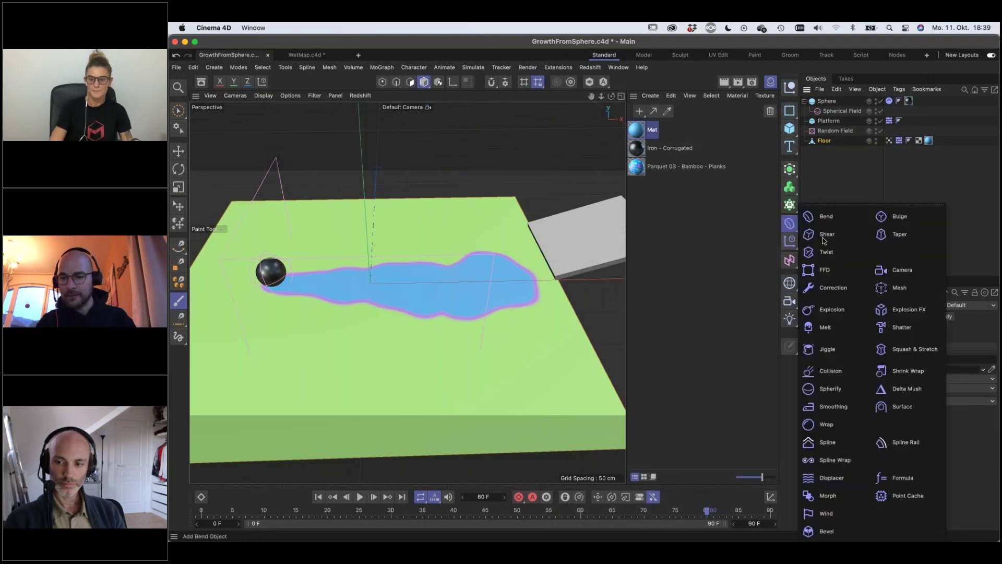
pyautogui.keyDown('shift'); pyautogui.click(830, 479); pyautogui.keyUp('shift')
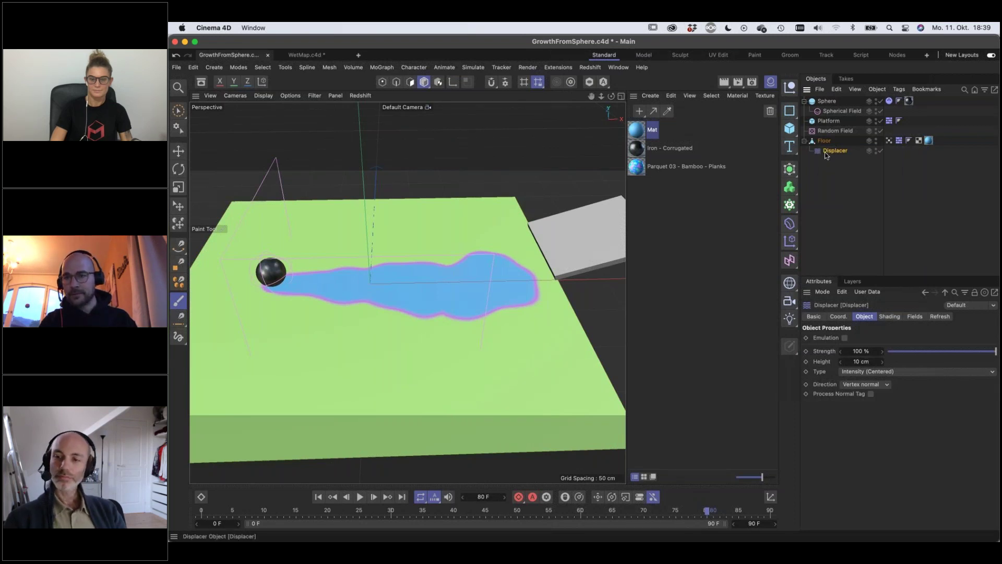
# Load a Noise shader into the Displacer's shading and inspect the deformed floor surface
pyautogui.click(888, 317)
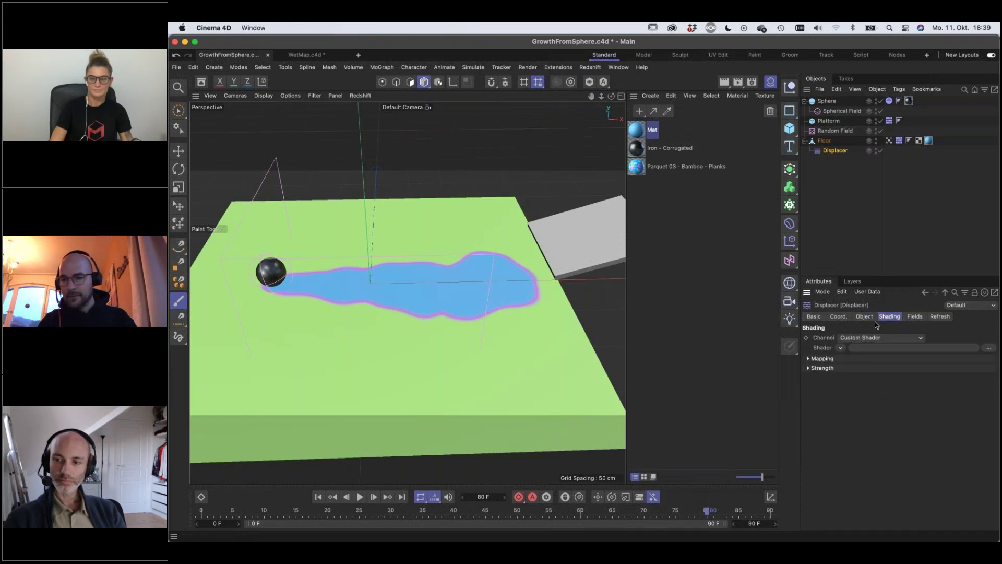
pyautogui.click(841, 348)
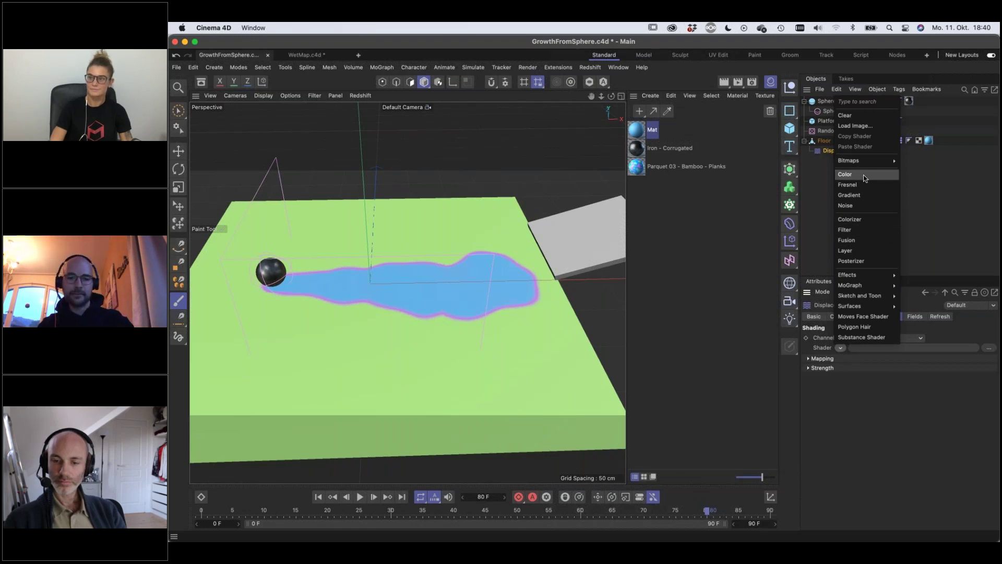
pyautogui.click(846, 206)
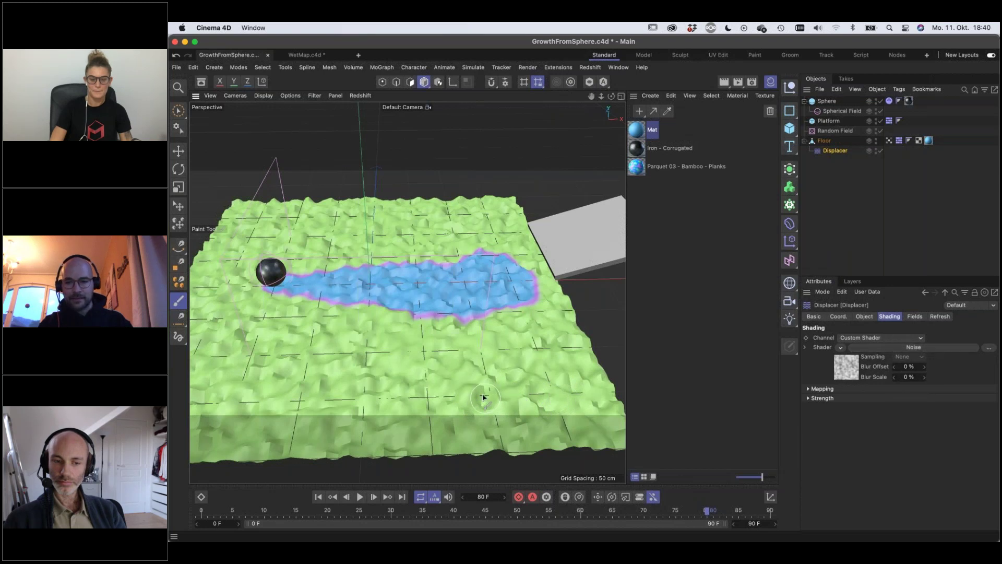
pyautogui.scroll(-1, 483, 396)
pyautogui.scroll(-5, 483, 396)
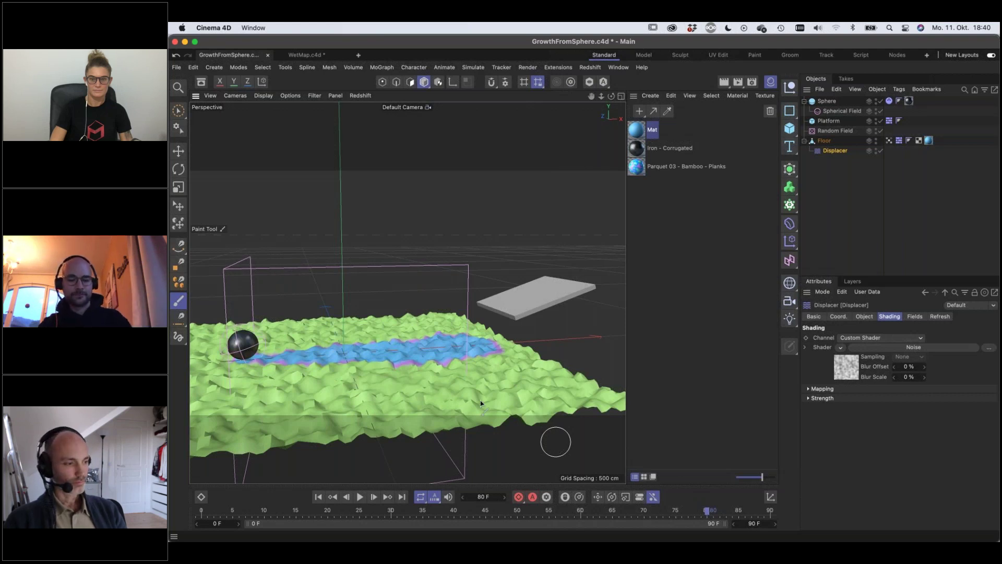
pyautogui.keyDown('alt'); pyautogui.moveTo(401, 380); pyautogui.dragTo(425, 365); pyautogui.keyUp('alt')
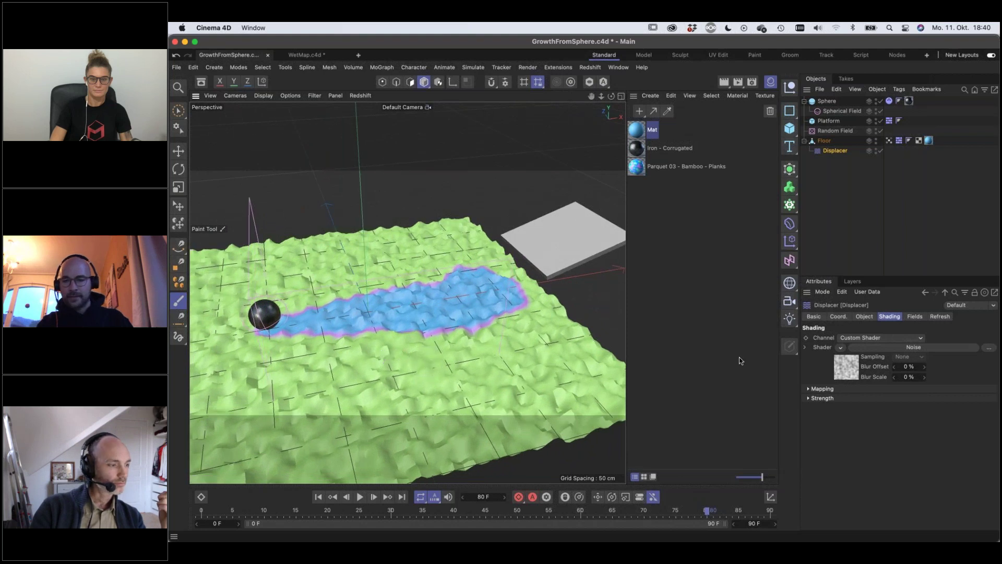
# Replace the Displacer's shader with a Color shader and make it black with V 0 %
pyautogui.click(841, 348)
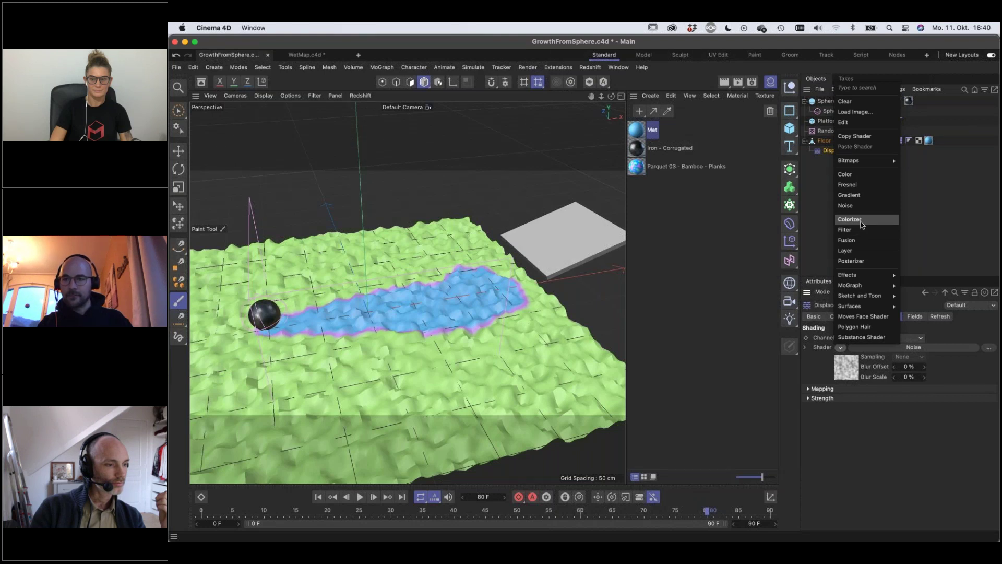
pyautogui.click(846, 174)
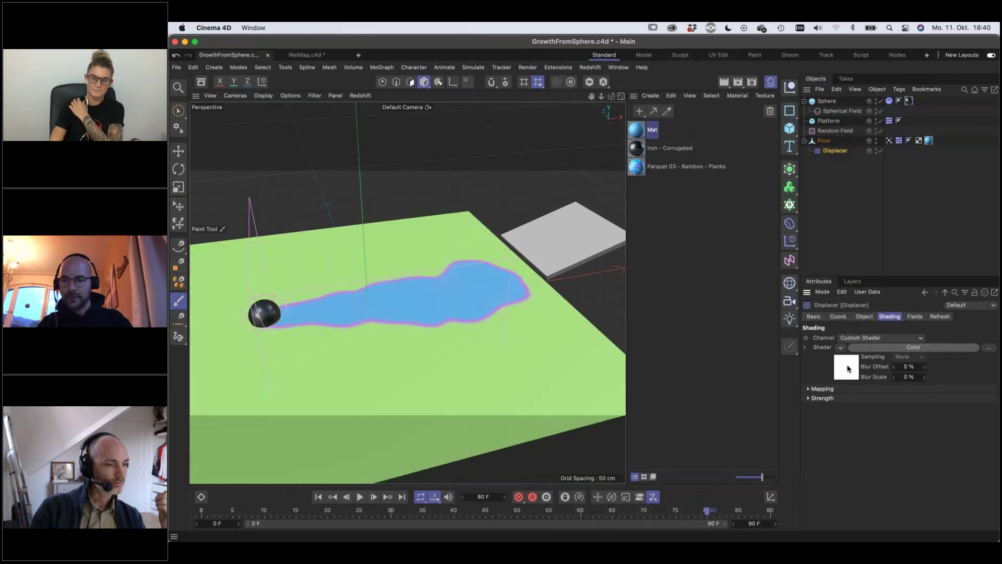
pyautogui.click(847, 367)
pyautogui.moveTo(890, 444)
pyautogui.mouseDown()
pyautogui.moveTo(857, 444)
pyautogui.moveTo(978, 449)
pyautogui.moveTo(895, 453)
pyautogui.mouseUp()
pyautogui.click(900, 449)
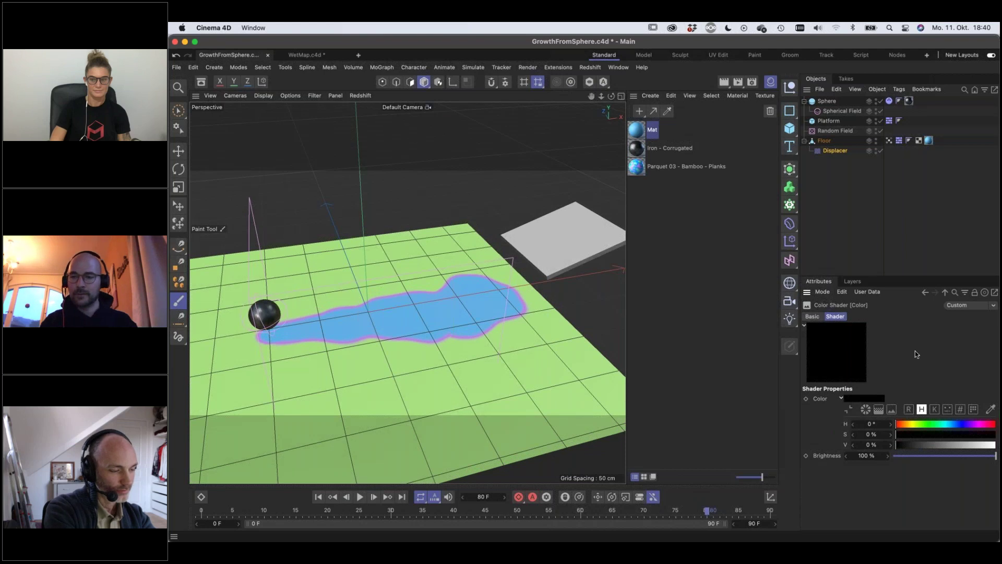
pyautogui.click(925, 292)
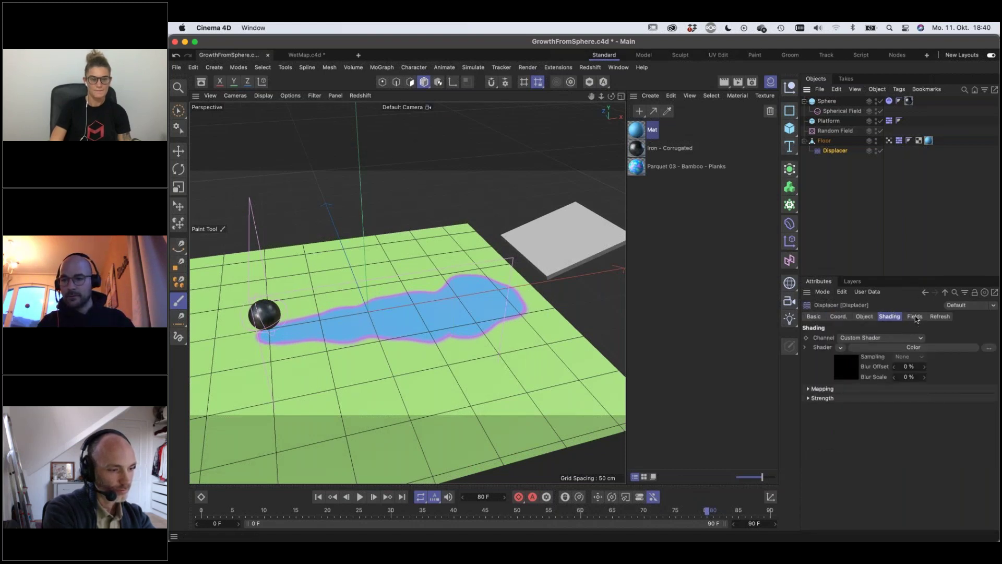
# Add the floor's Vertex Map tag to the Displacer's fields and play the animation to check the deformation, ending at the start frame
pyautogui.click(915, 318)
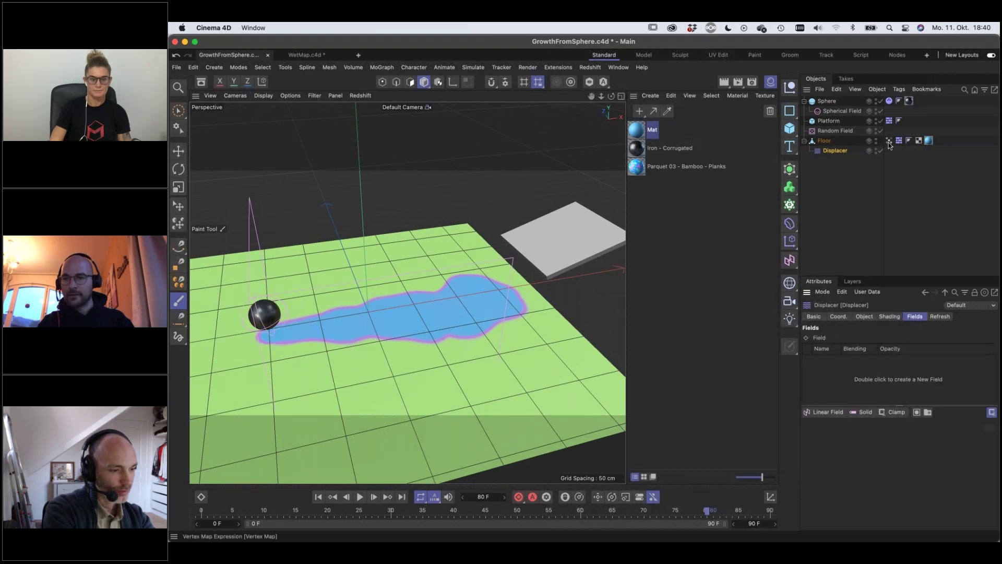
pyautogui.moveTo(889, 141); pyautogui.dragTo(864, 361)
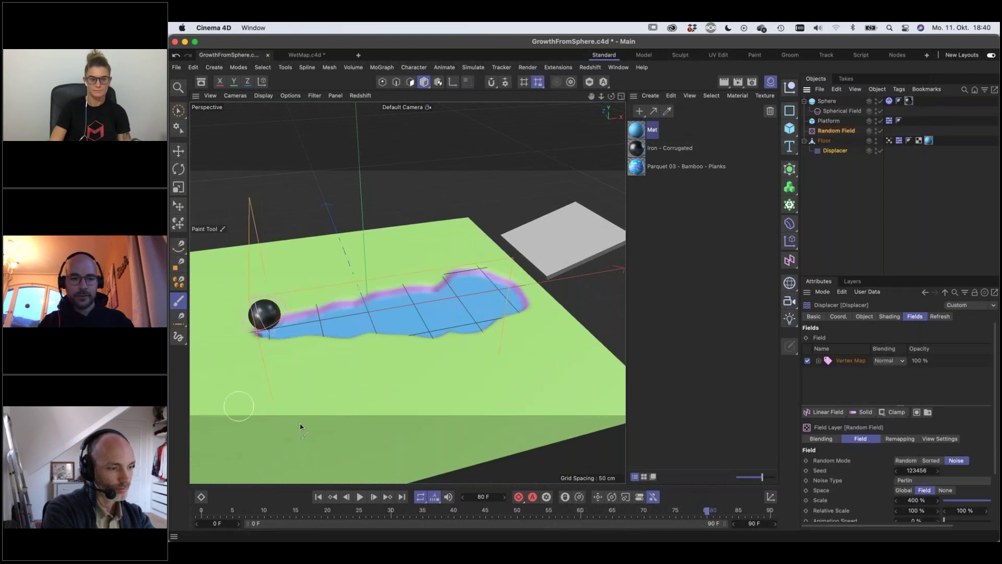
pyautogui.click(318, 496)
pyautogui.click(360, 497)
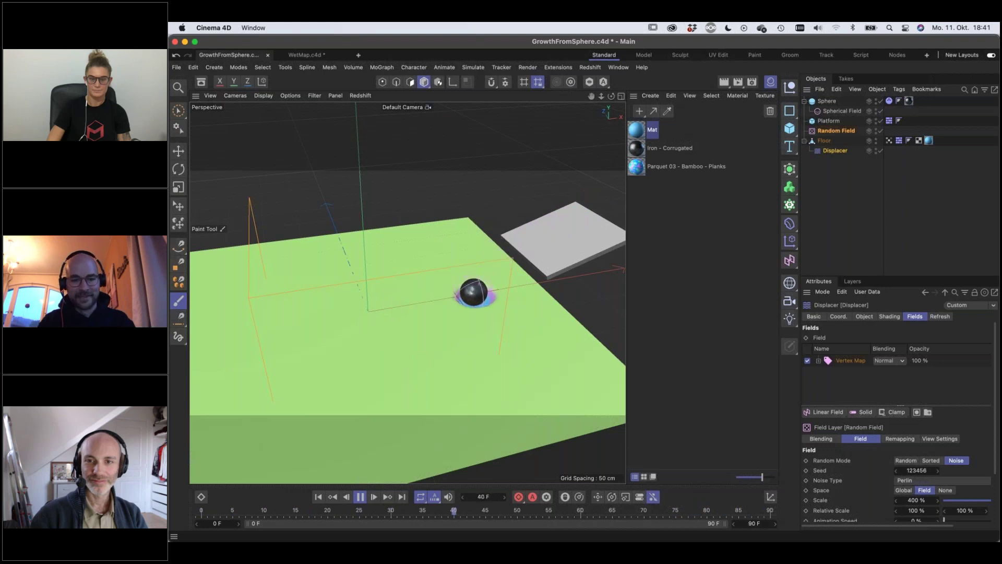
pyautogui.click(361, 497)
pyautogui.click(319, 497)
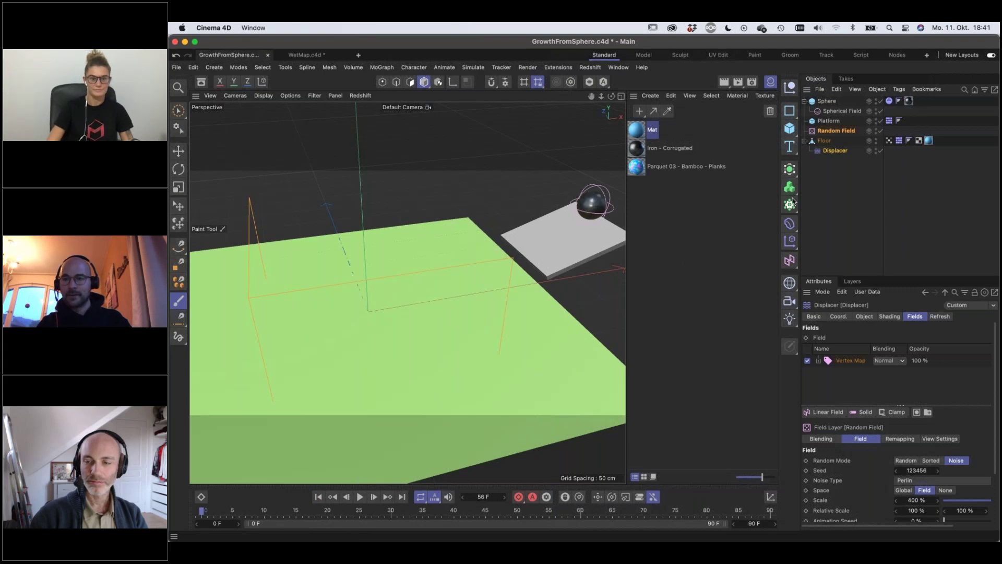
# Duplicate the Spherical Field under Sphere, rename the copy Spherical Field_Bigger, and set its size to 44 cm
pyautogui.click(836, 112)
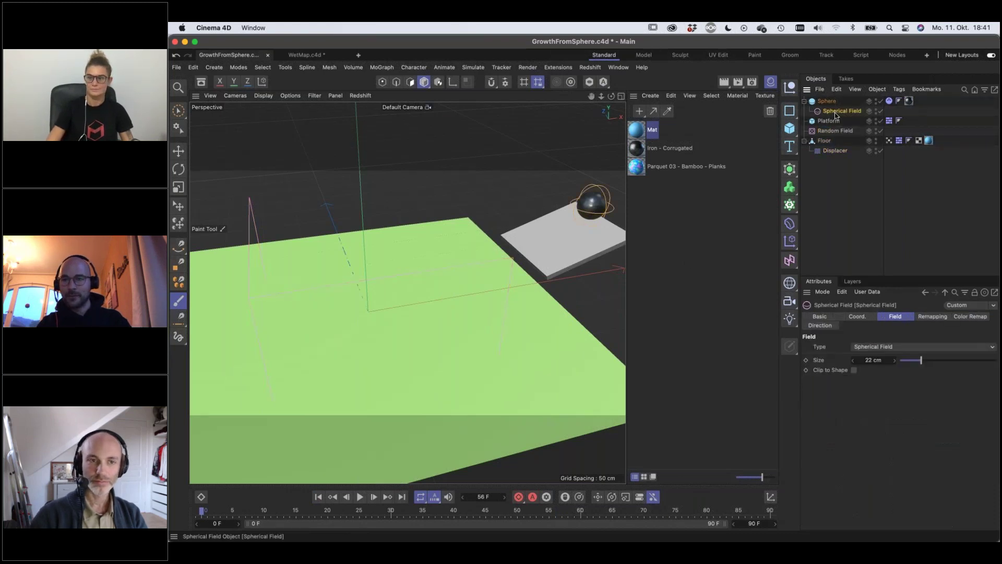
pyautogui.keyDown('ctrl'); pyautogui.moveTo(830, 115); pyautogui.dragTo(849, 123); pyautogui.keyUp('ctrl')
pyautogui.doubleClick(866, 122)
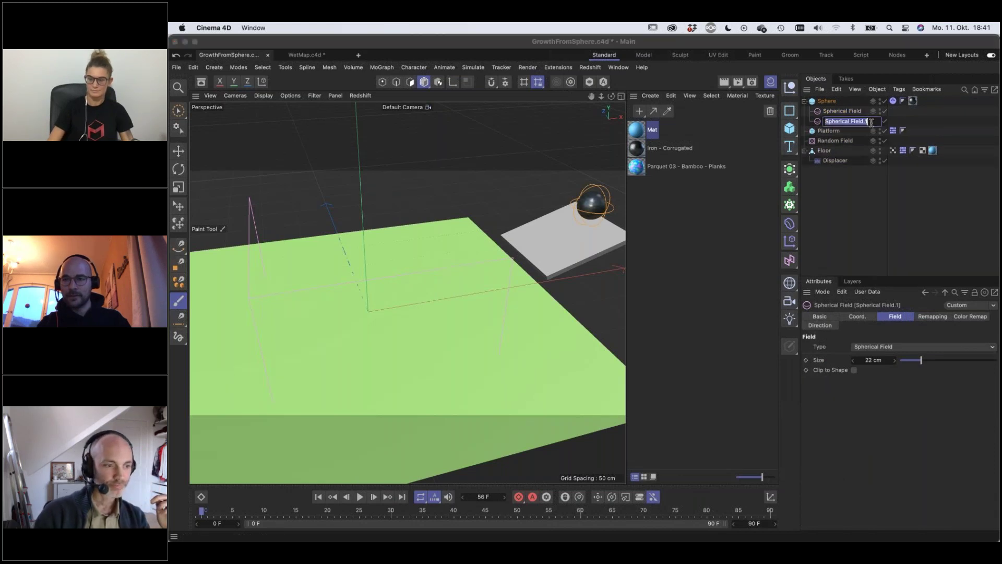
pyautogui.click(870, 121)
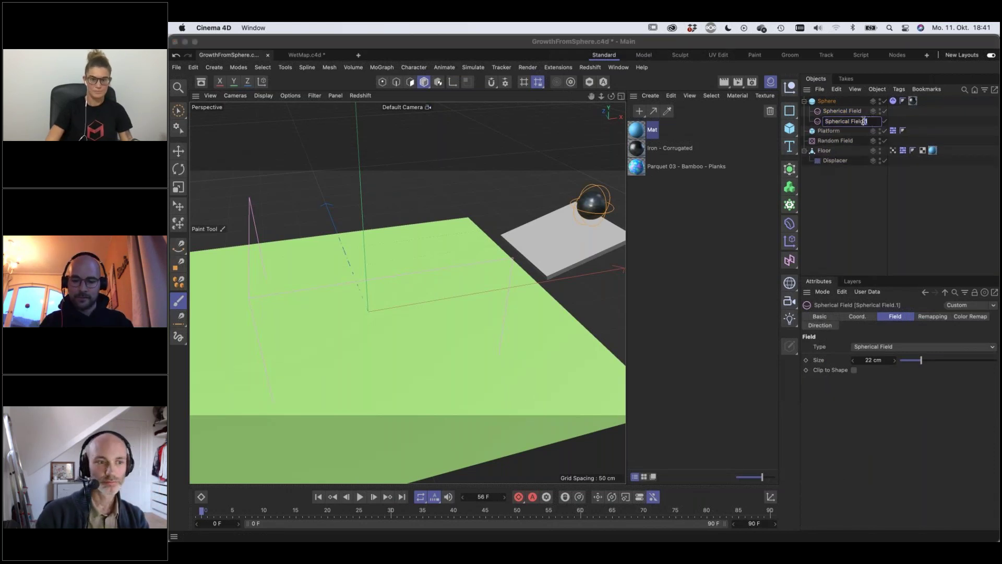
pyautogui.write('_Bigger')
pyautogui.press('Return')
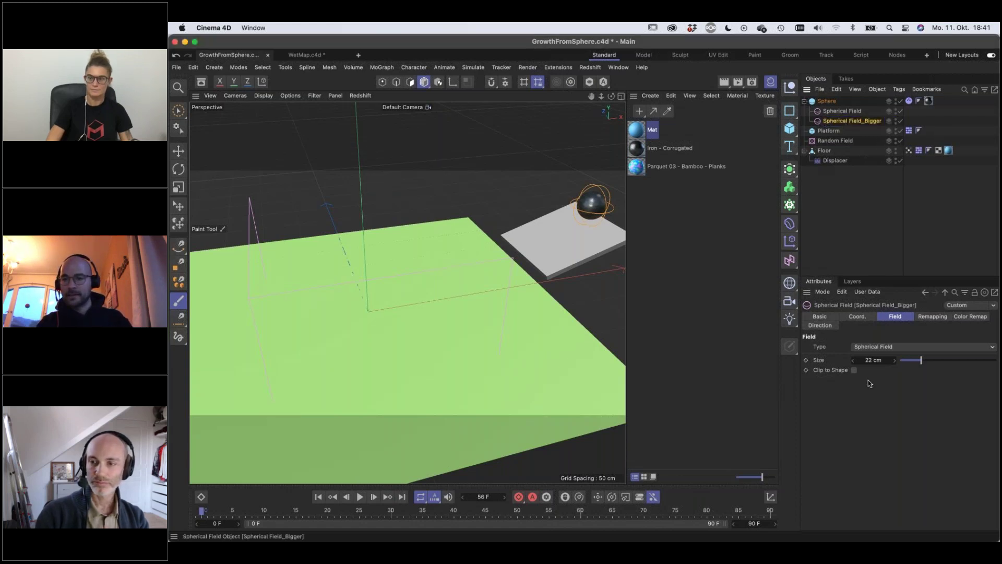
pyautogui.moveTo(928, 361); pyautogui.dragTo(942, 360)
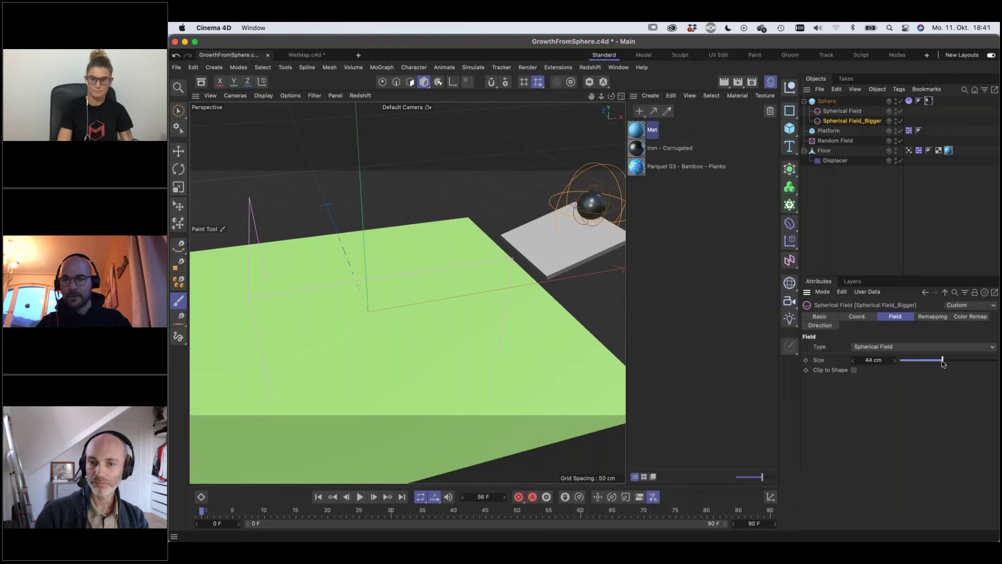
# Add Spherical Field_Bigger to the Displacer's fields with Subtract blending and play the animation to check the result
pyautogui.click(836, 161)
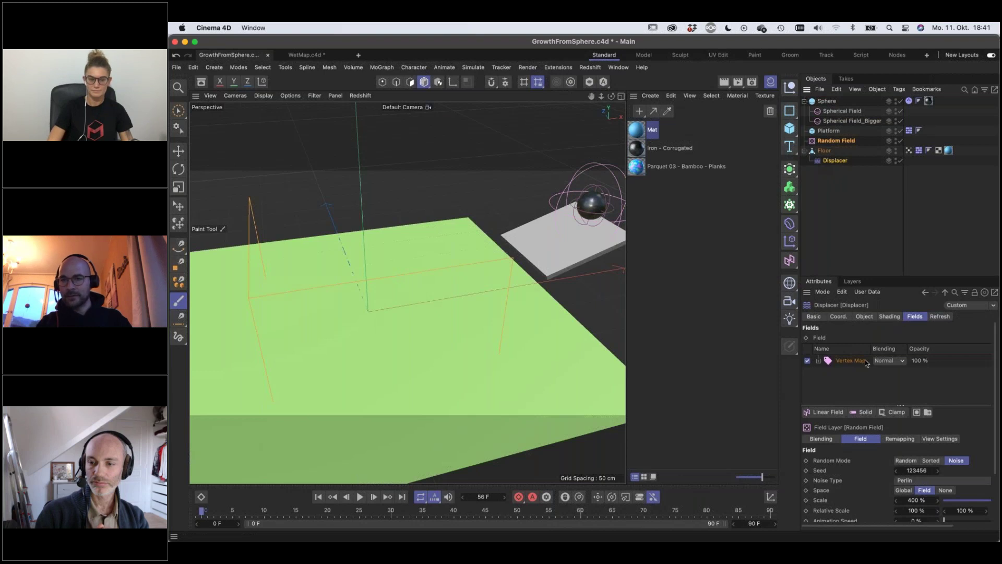
pyautogui.moveTo(852, 120); pyautogui.dragTo(866, 368)
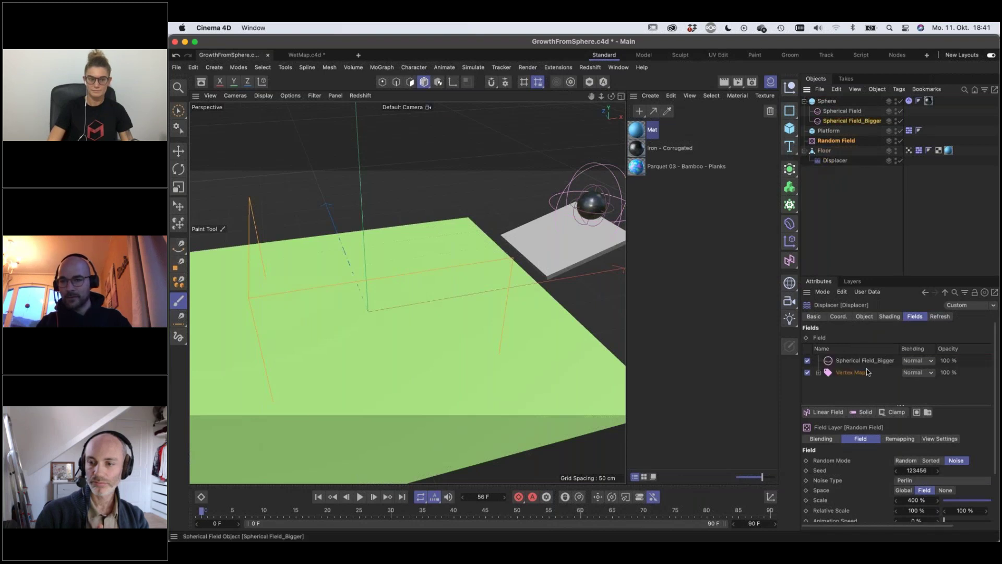
pyautogui.click(925, 362)
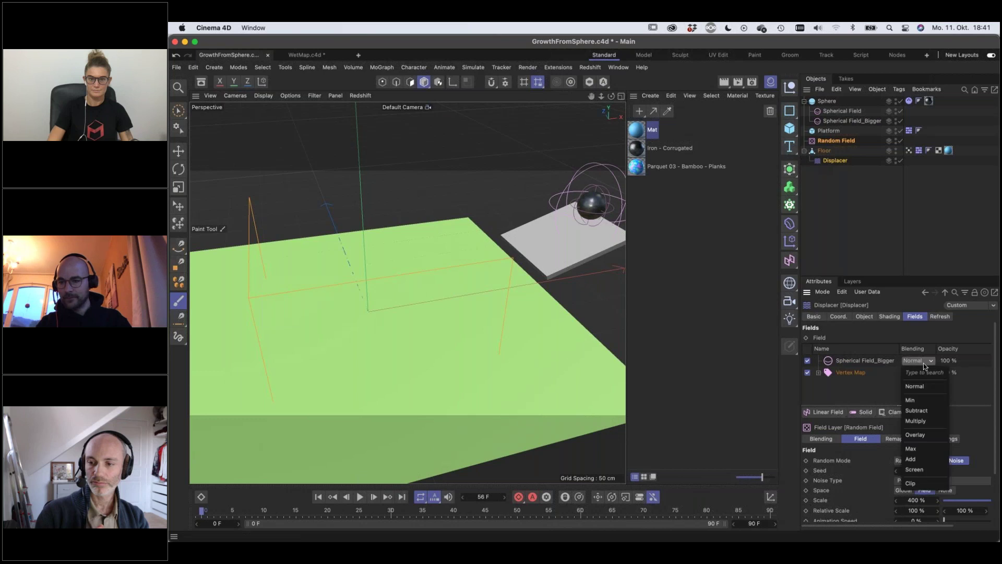
pyautogui.click(917, 411)
pyautogui.click(722, 254)
pyautogui.click(360, 497)
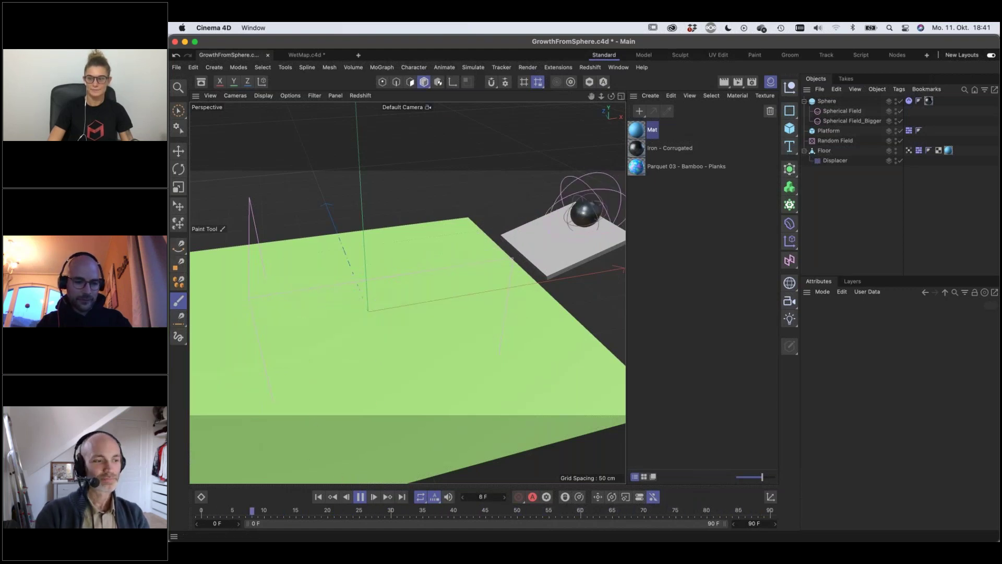
pyautogui.click(361, 498)
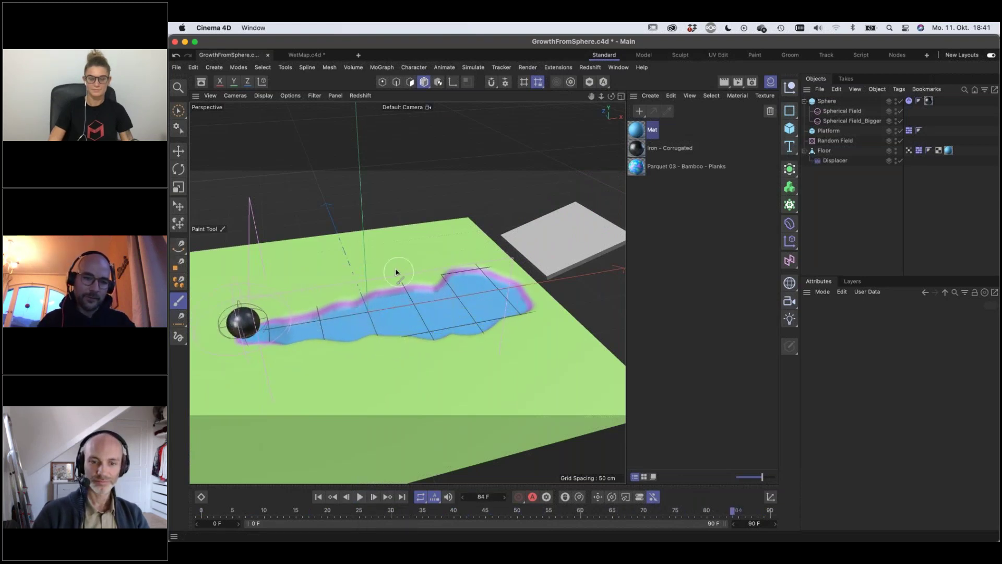
# Disable the Displacer and inspect the field layers of the floor's Vertex Map tag
pyautogui.click(900, 160)
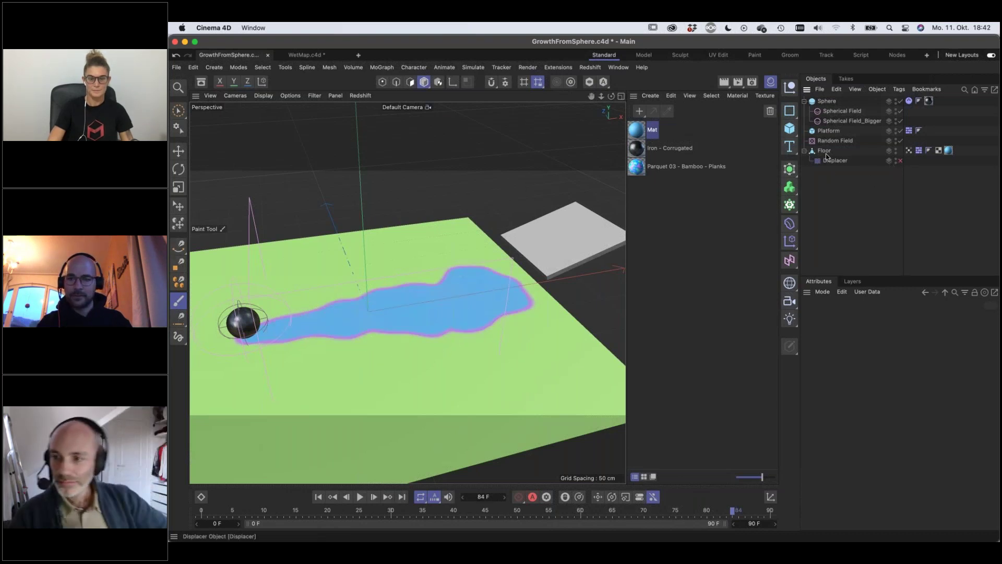
pyautogui.click(836, 160)
pyautogui.click(909, 150)
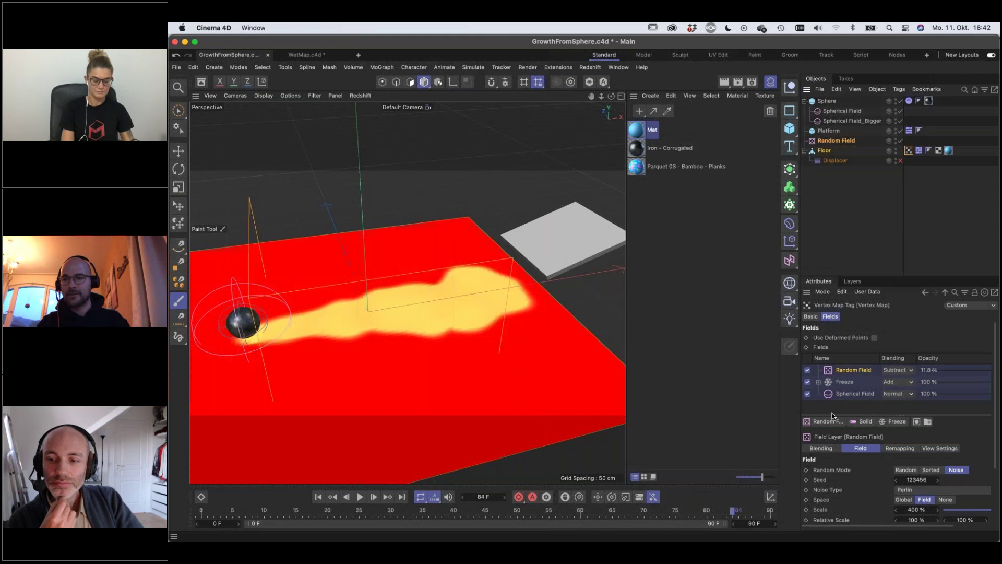
pyautogui.click(916, 178)
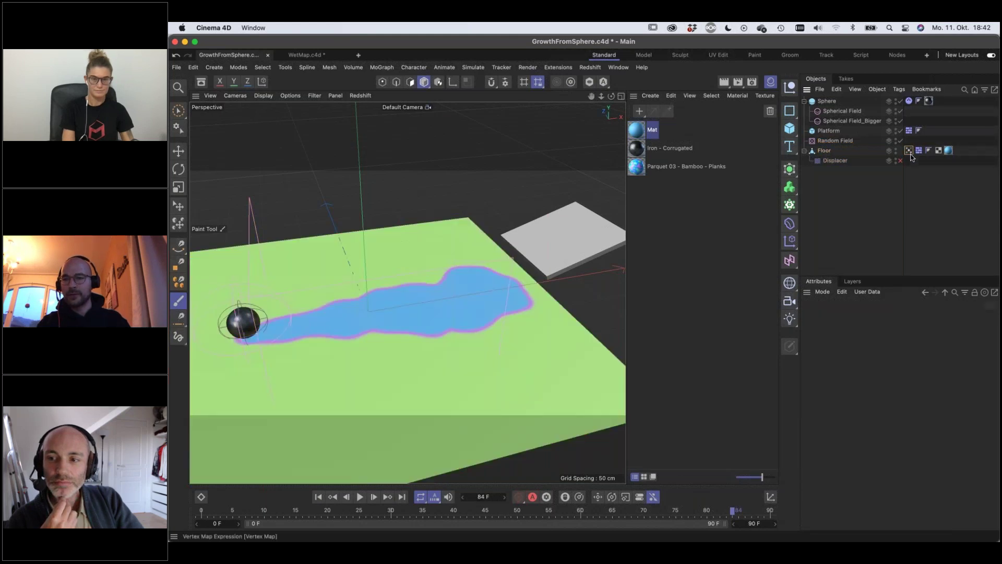
# Duplicate the floor's Vertex Map tag and delete all field layers from the copy
pyautogui.click(909, 151)
pyautogui.keyDown('ctrl'); pyautogui.moveTo(909, 152); pyautogui.dragTo(915, 153); pyautogui.keyUp('ctrl')
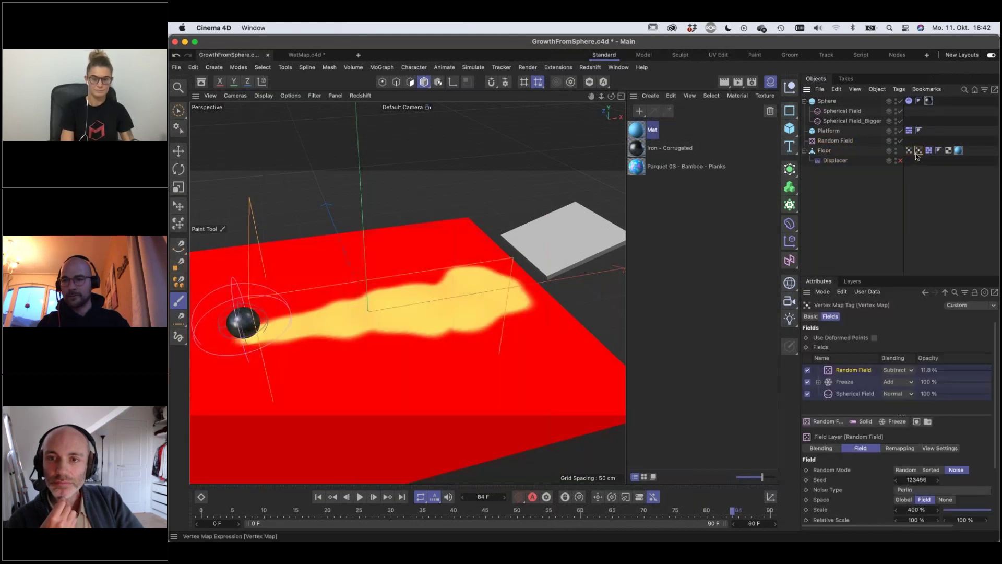
pyautogui.keyDown('shift'); pyautogui.click(846, 390); pyautogui.keyUp('shift')
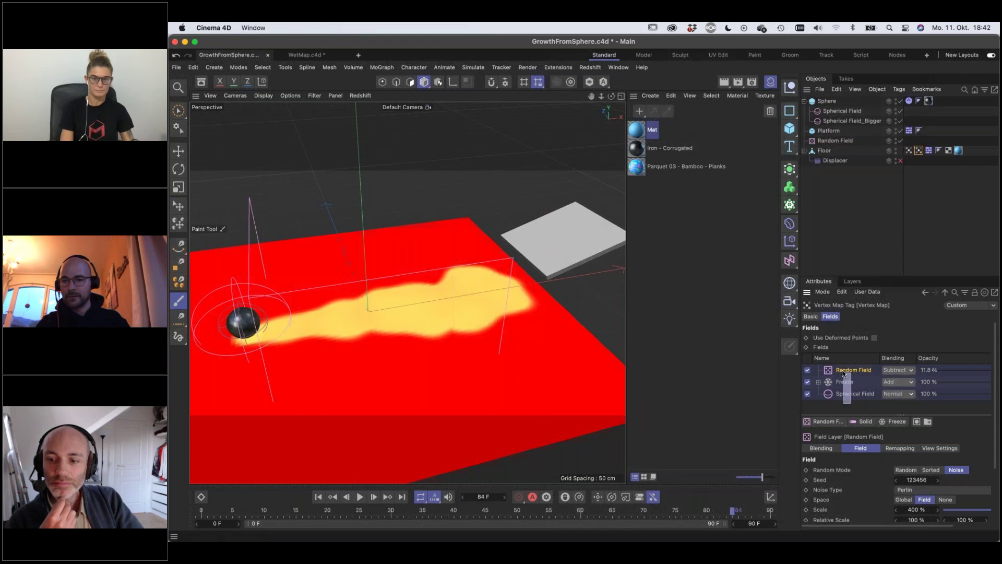
pyautogui.press('Delete')
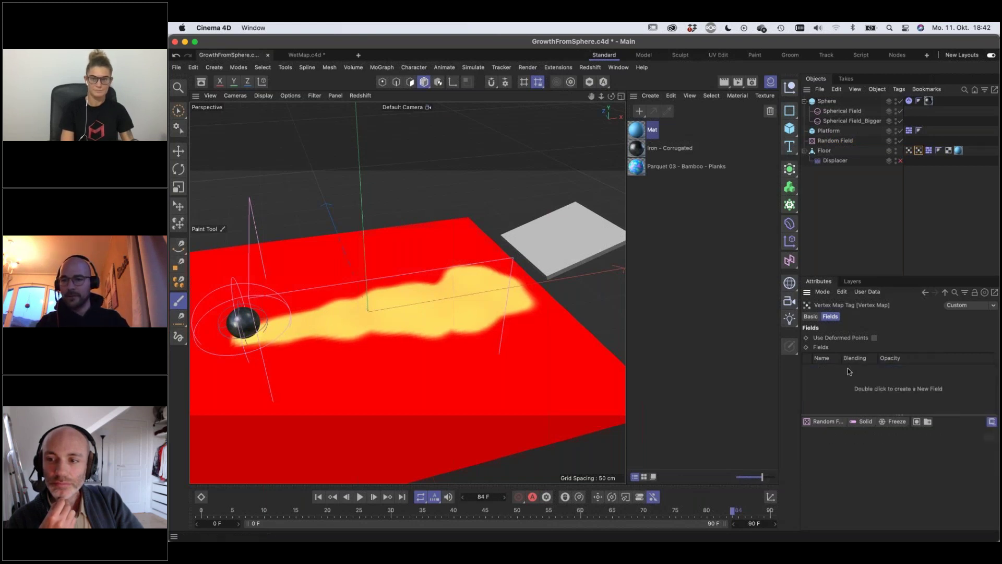
# Rename the copied Vertex Map tag to 2 and the original Vertex Map tag to 1
pyautogui.doubleClick(919, 150)
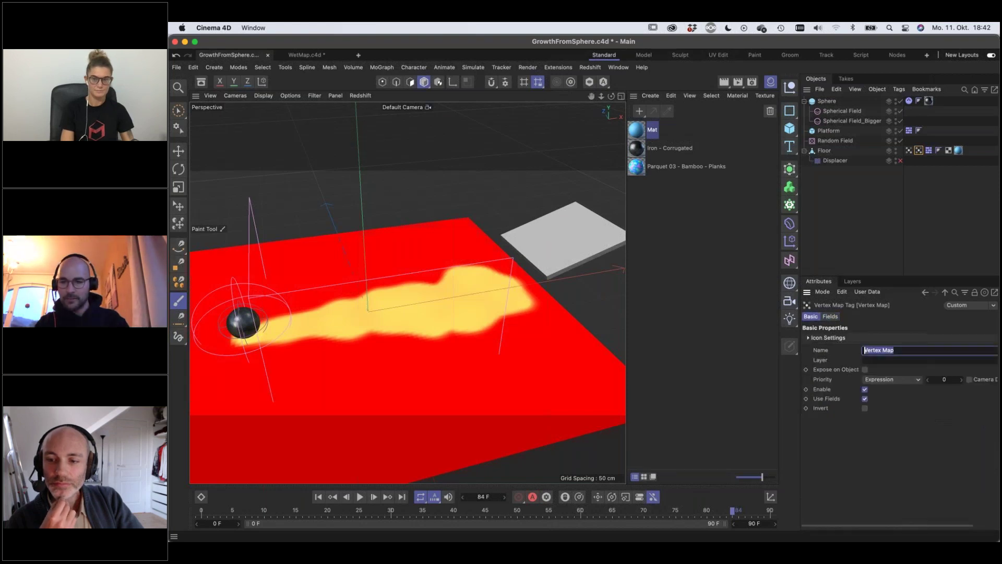
pyautogui.write('2')
pyautogui.press('Return')
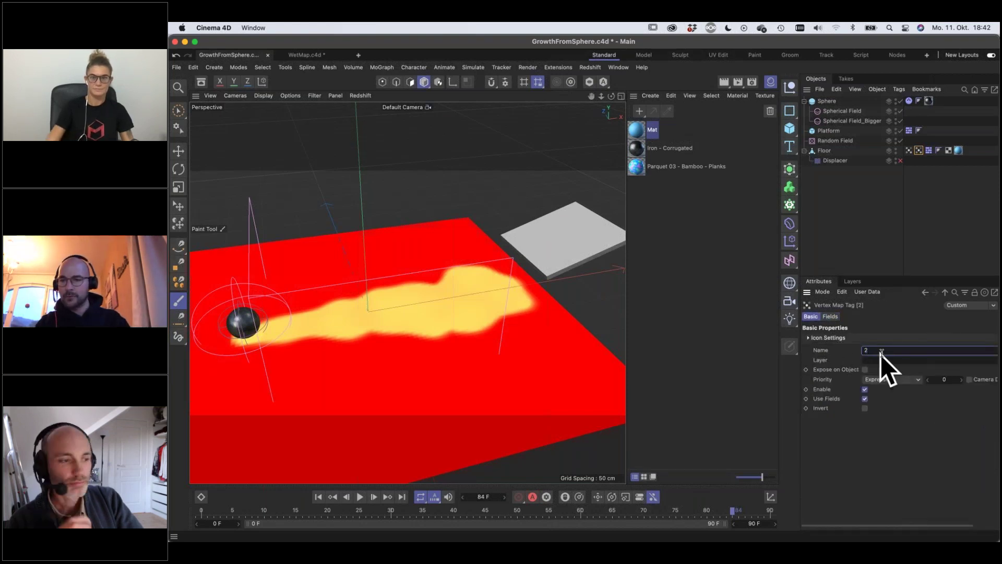
pyautogui.press('super+z')
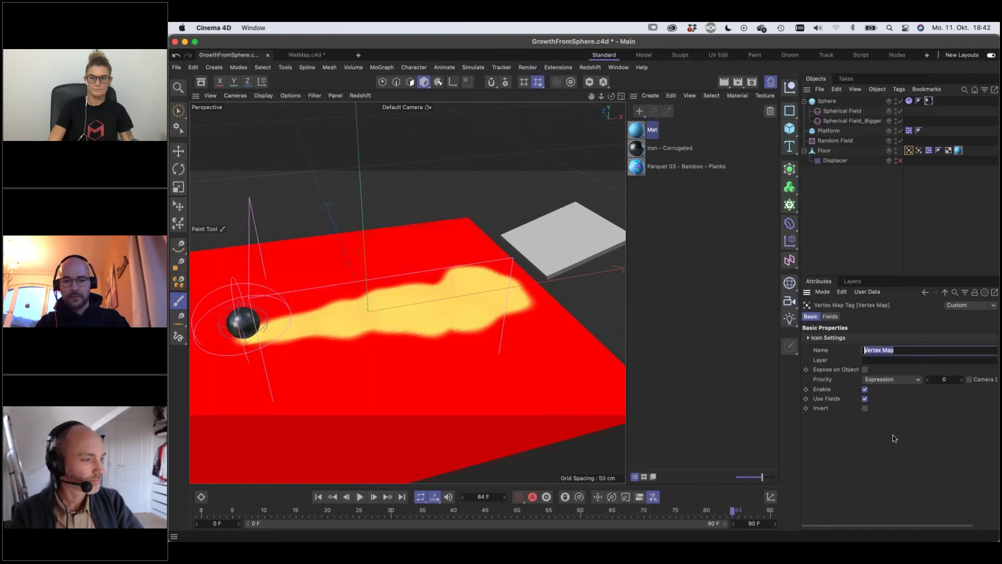
pyautogui.click(919, 150)
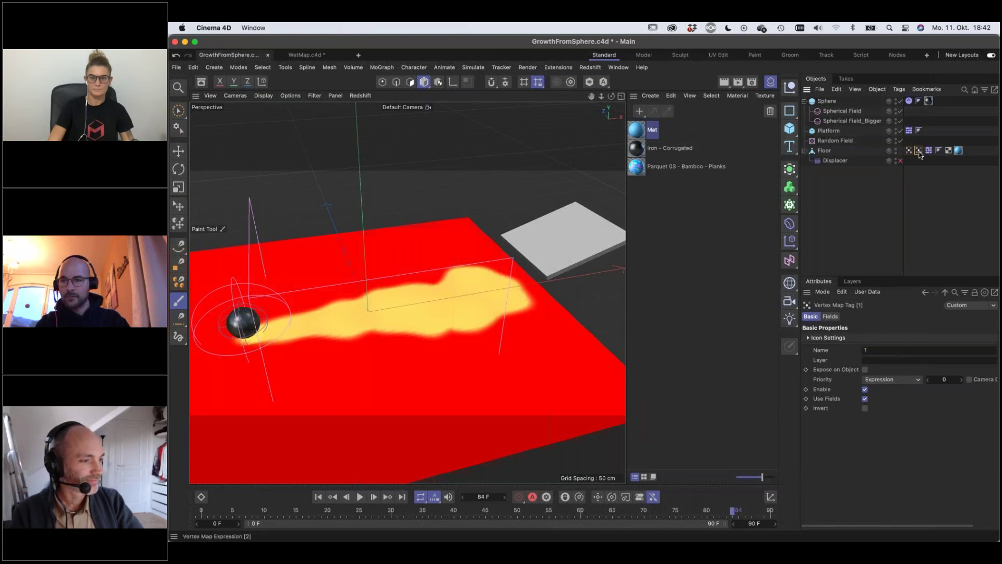
# Add vertex map 1 to vertex map 2's fields in Average mode with a 20 cm radius, and compare the two maps
pyautogui.click(830, 317)
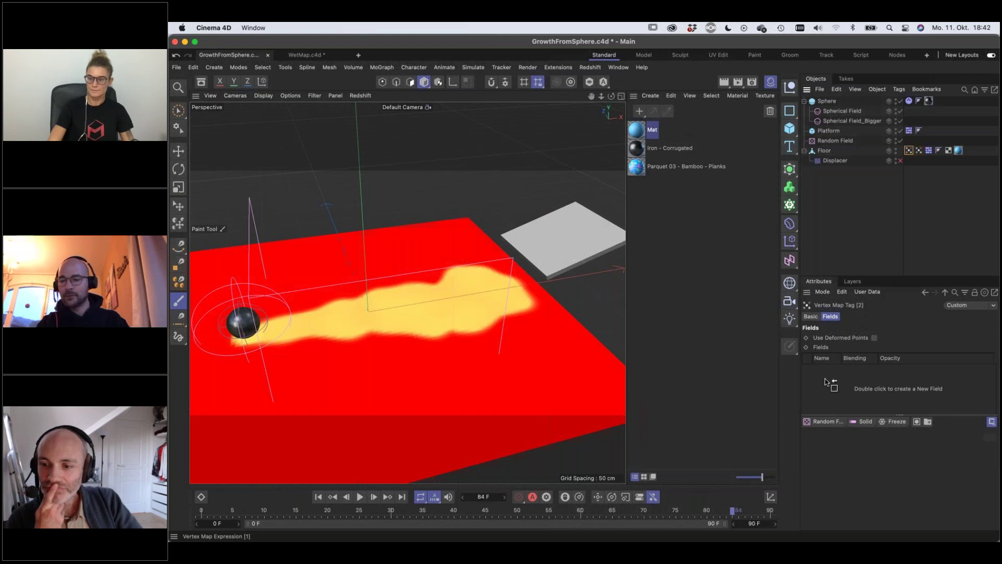
pyautogui.moveTo(827, 382); pyautogui.dragTo(834, 380)
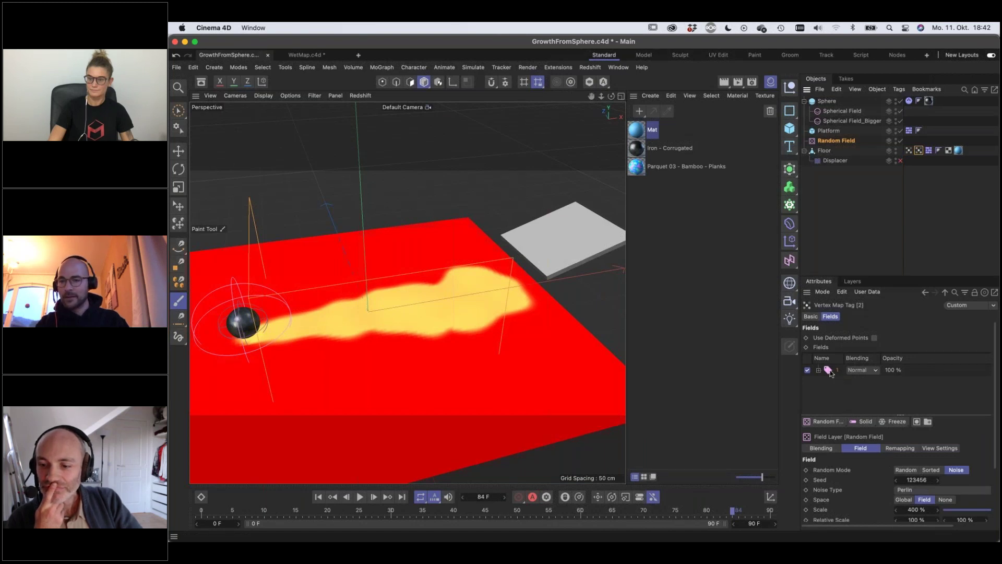
pyautogui.moveTo(830, 373); pyautogui.dragTo(838, 385)
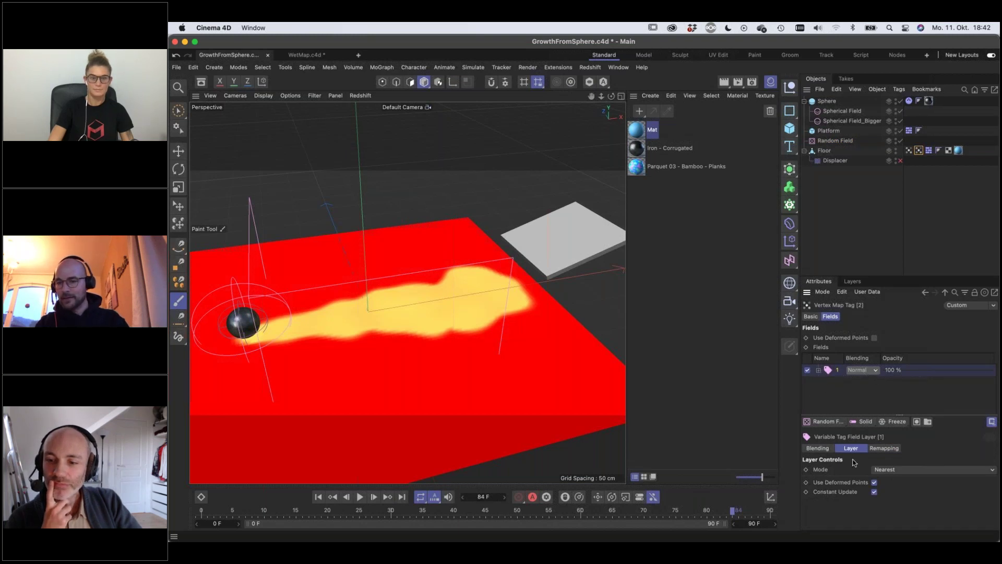
pyautogui.click(896, 470)
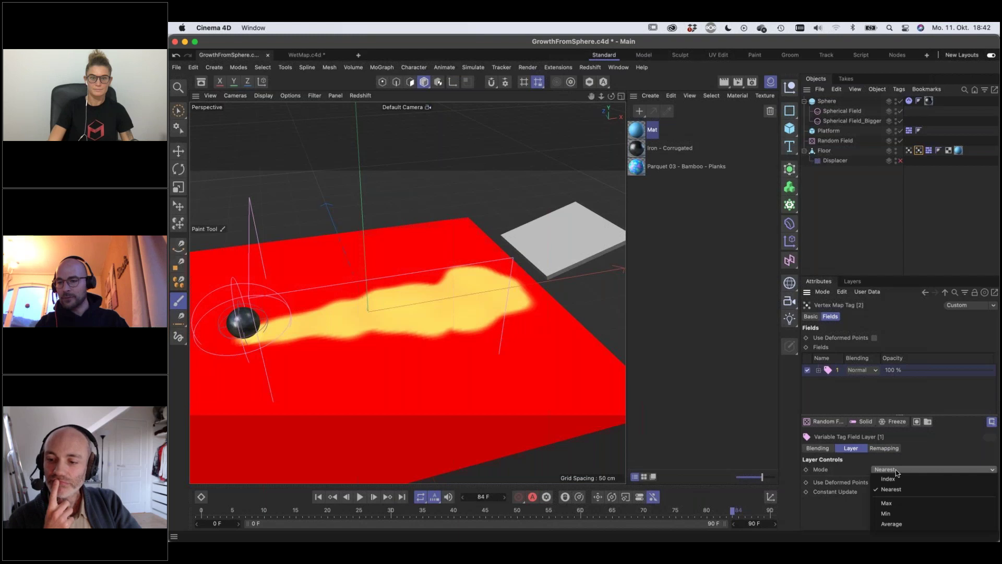
pyautogui.click(914, 520)
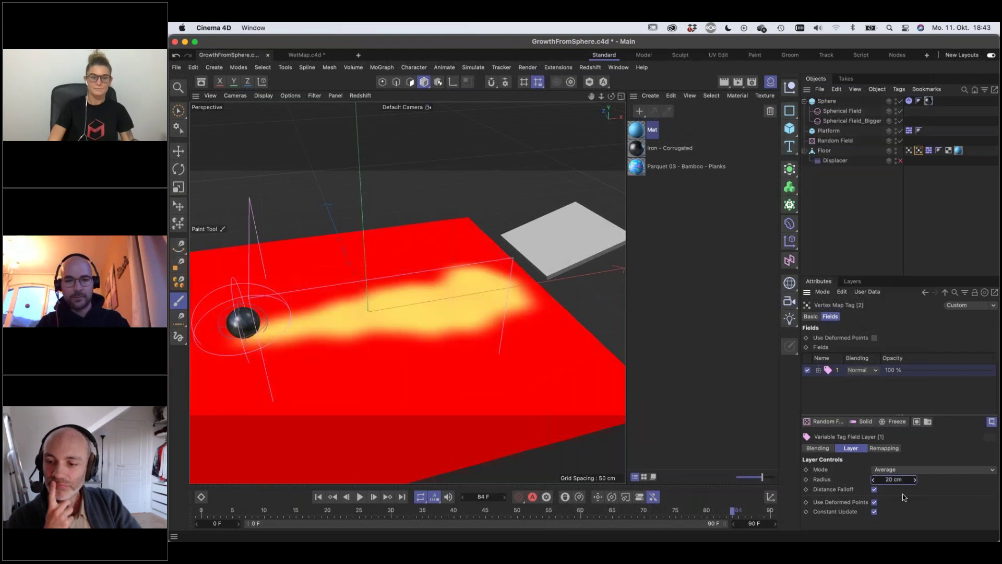
pyautogui.click(909, 151)
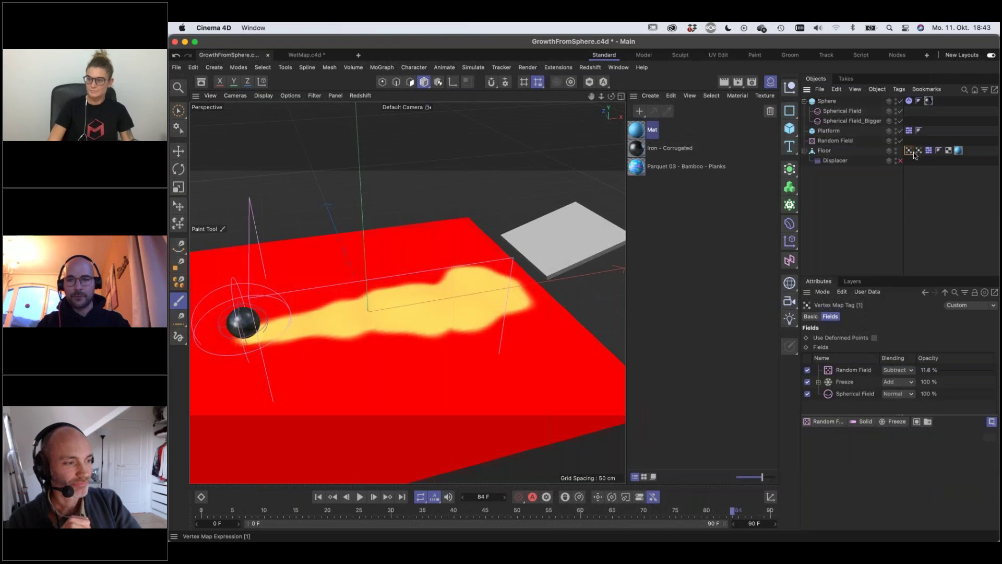
pyautogui.click(919, 151)
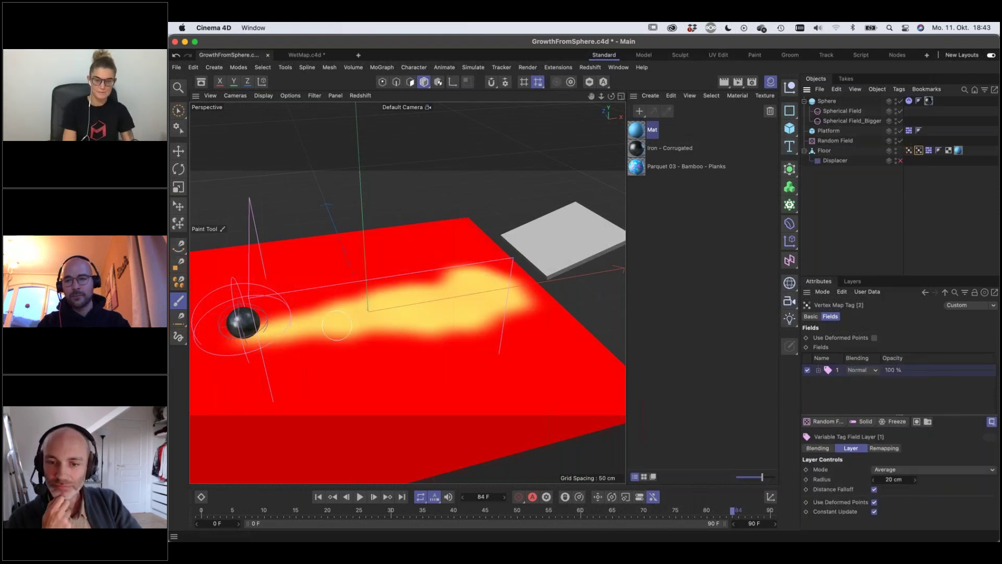
# Replace the vertex map layer in the Displacer's fields with vertex map 2 and re-enable the Displacer
pyautogui.click(835, 162)
pyautogui.click(835, 374)
pyautogui.press('Delete')
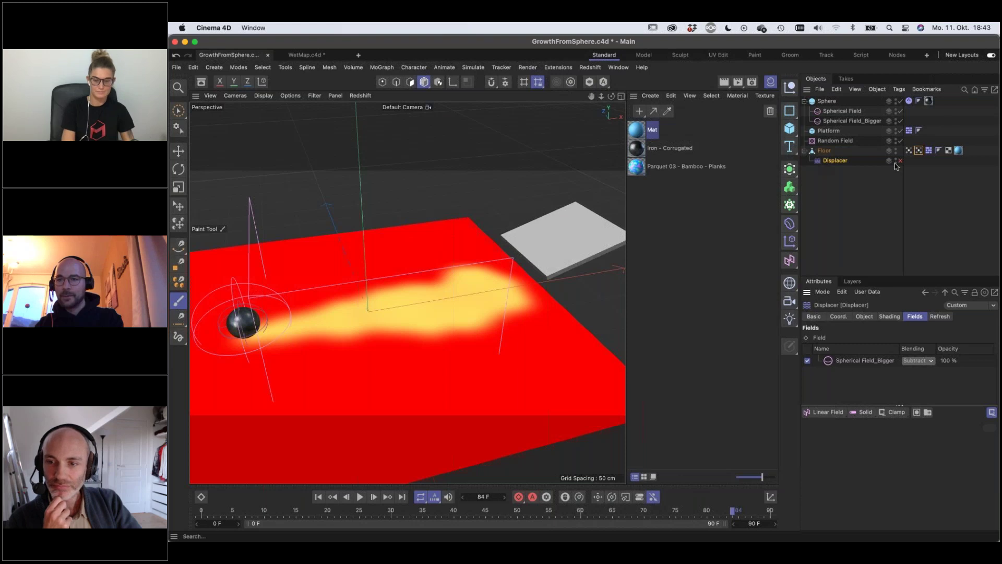
pyautogui.moveTo(863, 370); pyautogui.dragTo(864, 368)
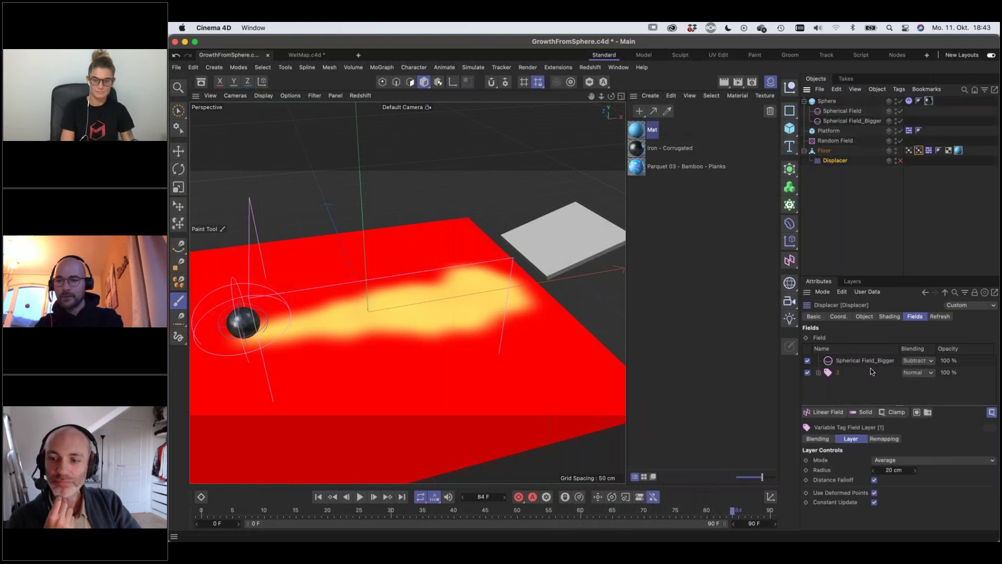
pyautogui.click(899, 161)
pyautogui.click(855, 198)
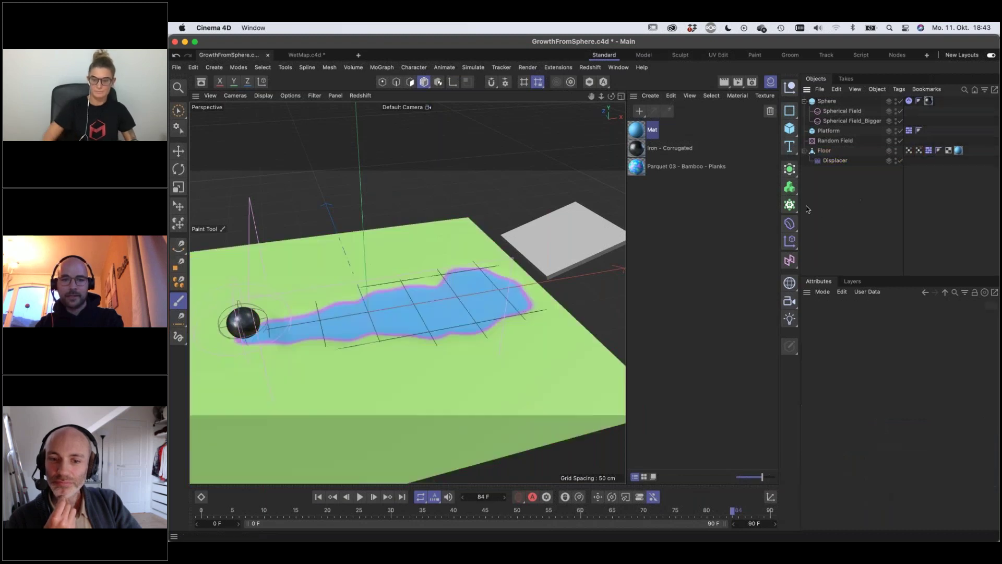
# Play the animation from the start frame to check the floor's deformation
pyautogui.click(318, 497)
pyautogui.click(360, 496)
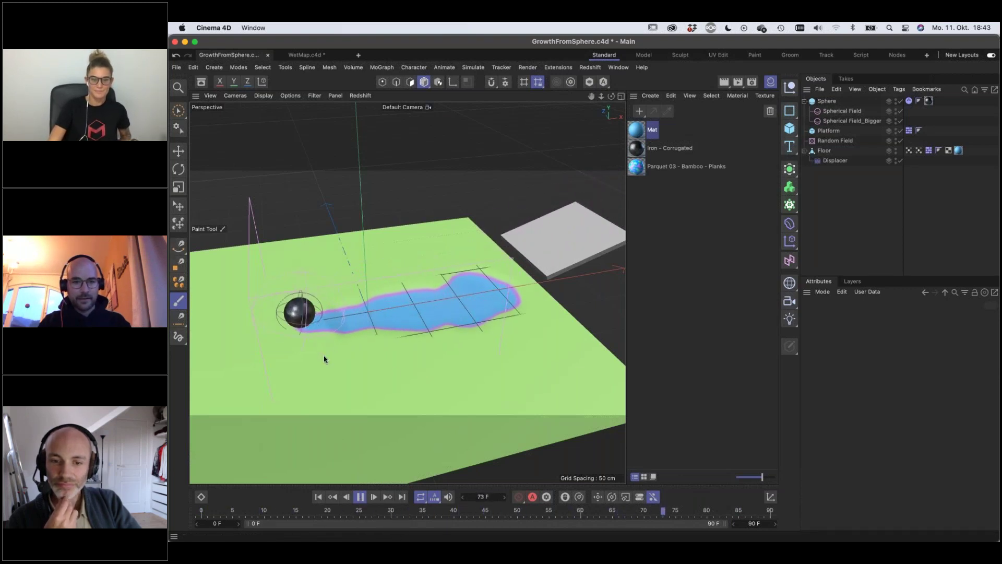
pyautogui.keyDown('alt'); pyautogui.moveTo(334, 357); pyautogui.dragTo(350, 334); pyautogui.keyUp('alt')
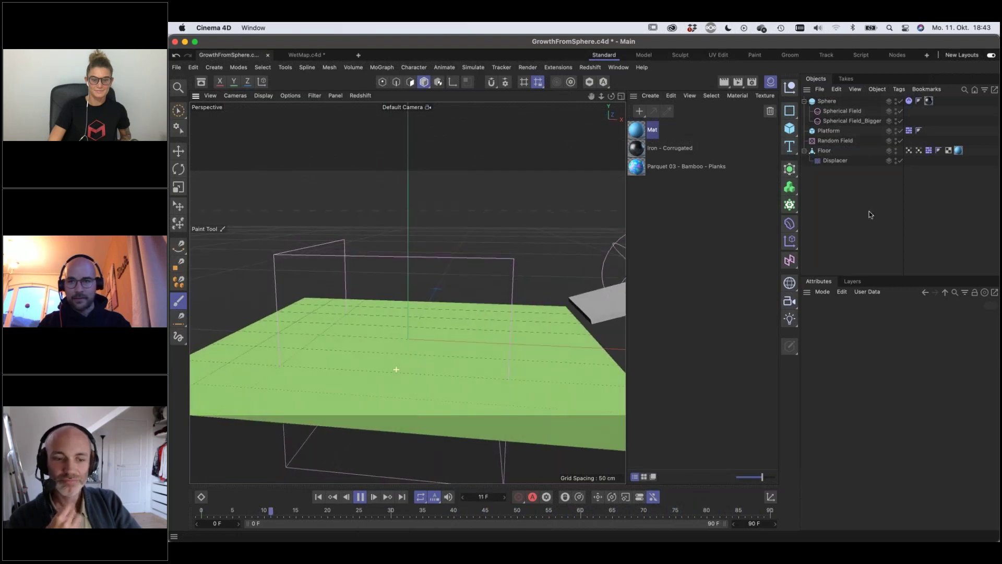
# Set the Displacer's height to 30 cm during playback, then stop the animation to inspect the deformed trail
pyautogui.click(838, 161)
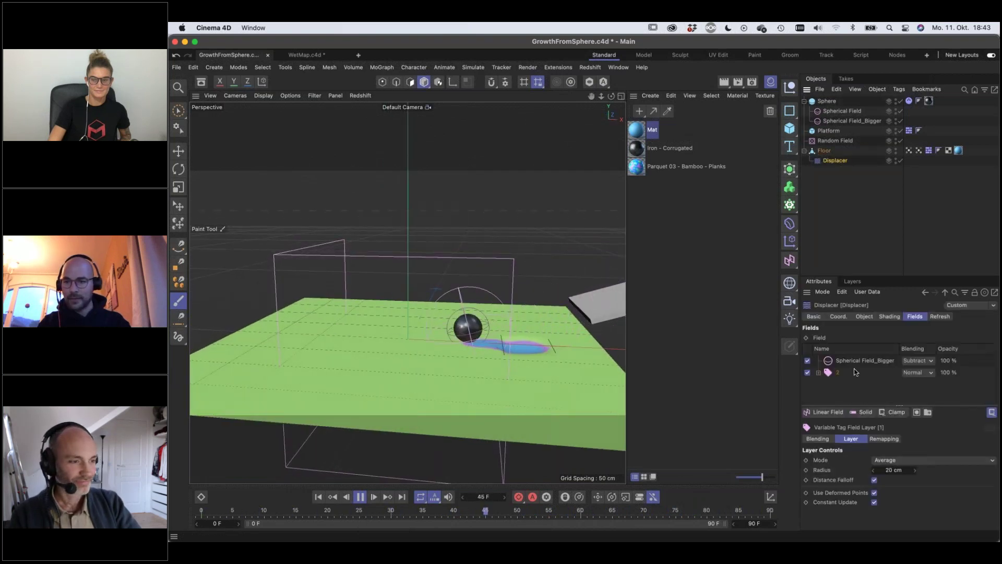
pyautogui.click(864, 316)
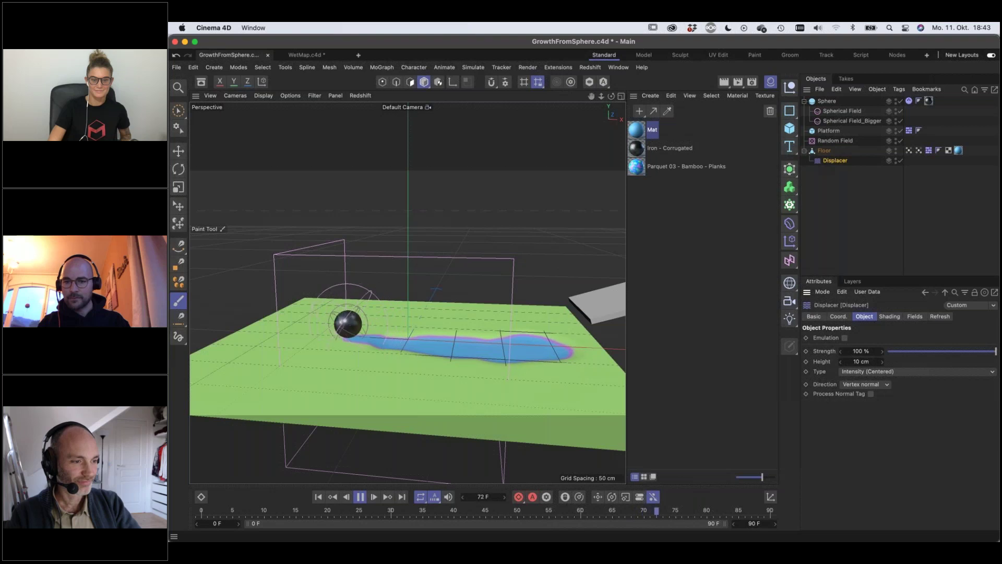
pyautogui.moveTo(856, 362); pyautogui.dragTo(855, 362)
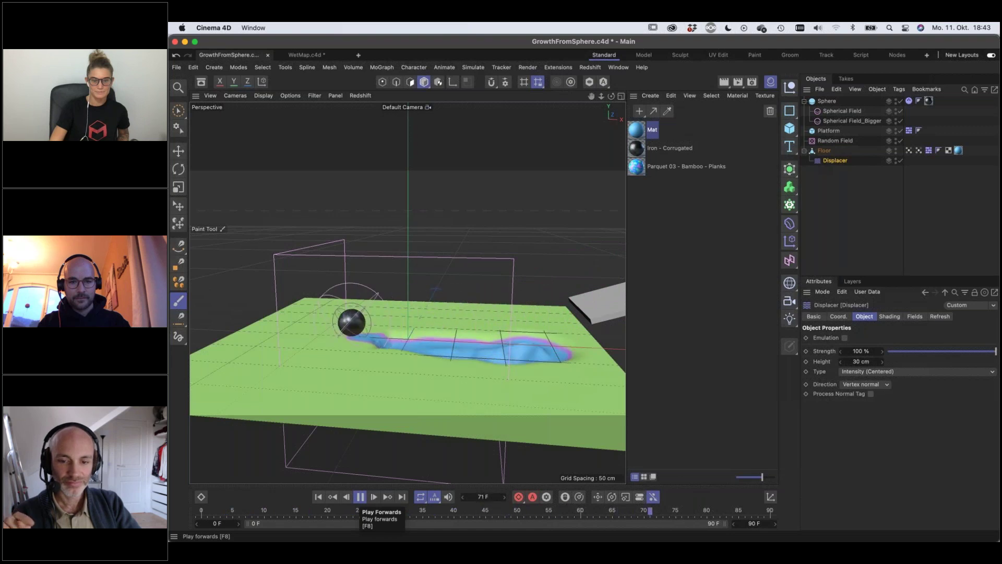
pyautogui.click(361, 496)
pyautogui.moveTo(480, 374)
pyautogui.keyDown('alt'); pyautogui.mouseDown()
pyautogui.moveTo(519, 398)
pyautogui.moveTo(488, 389)
pyautogui.moveTo(501, 387)
pyautogui.mouseUp(); pyautogui.keyUp('alt')
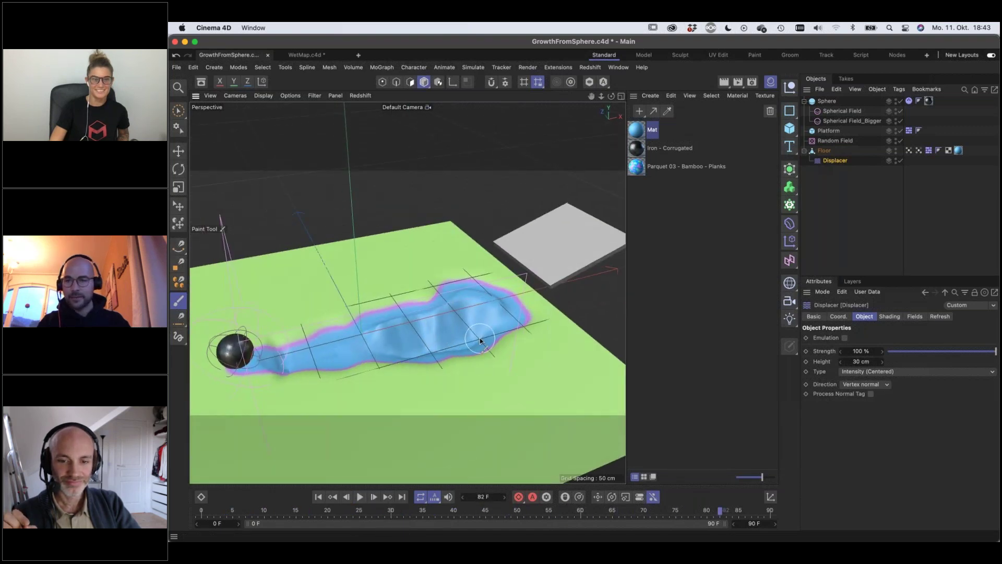
# Enable Use Deformed Points for vertex map 2 and play the animation from the start to check the trail
pyautogui.click(920, 150)
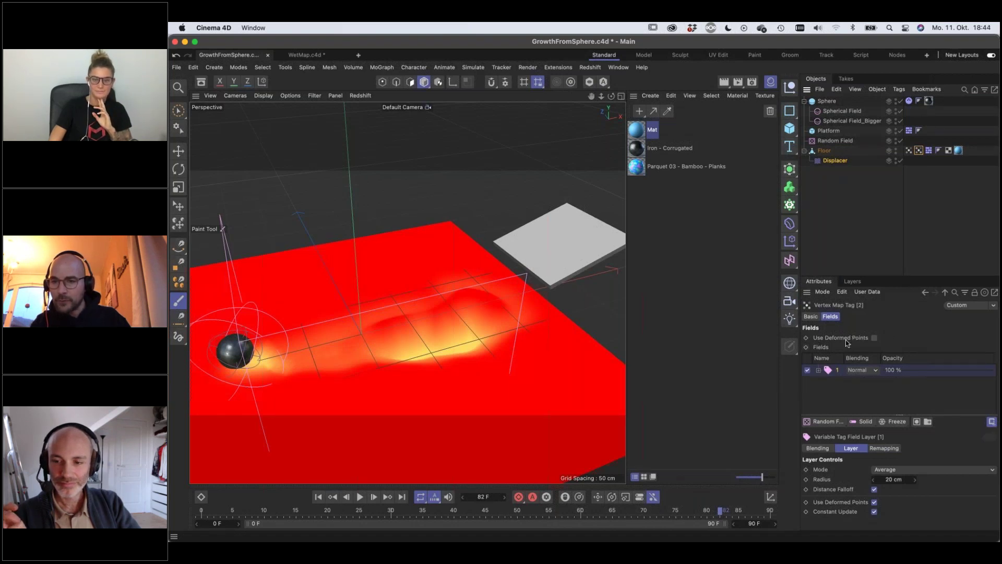
pyautogui.click(875, 339)
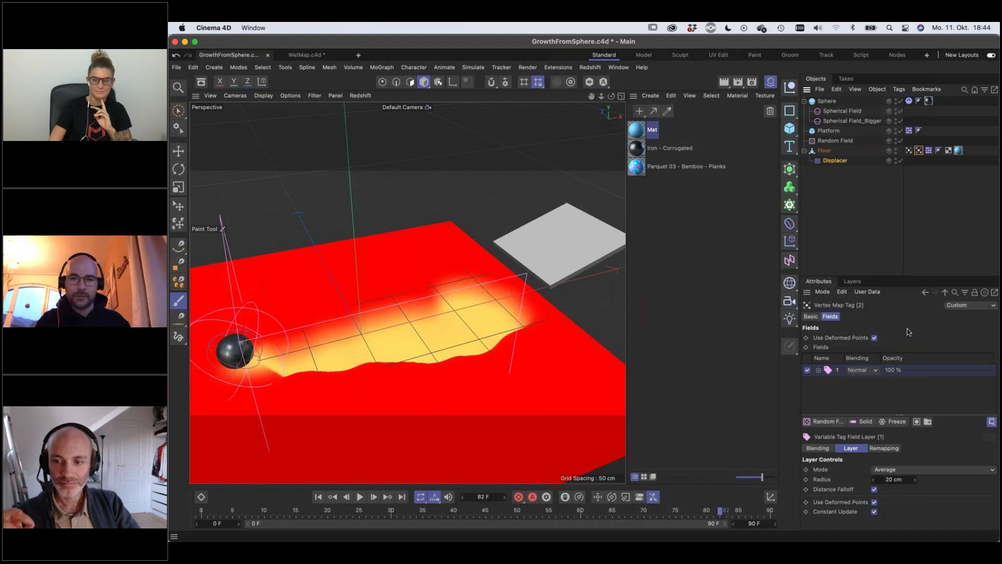
pyautogui.click(820, 221)
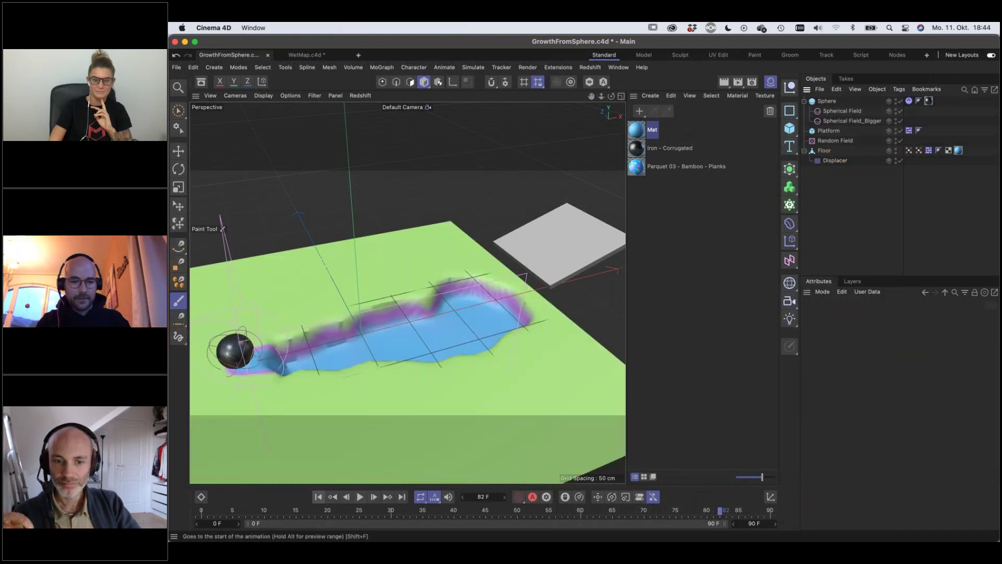
pyautogui.click(319, 497)
pyautogui.click(360, 497)
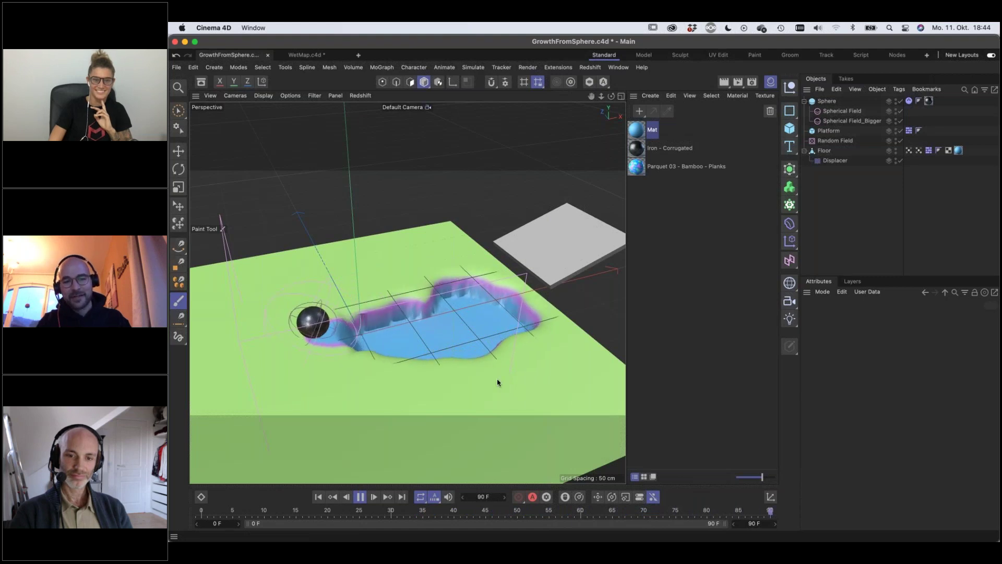
pyautogui.click(360, 496)
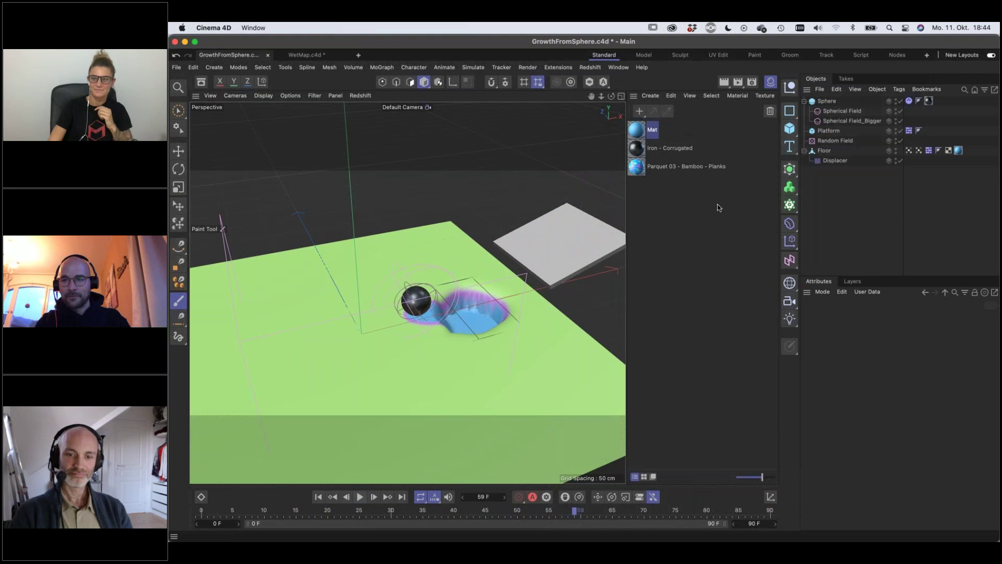
# Set the Displacer's height to 20 cm and play the animation from the start to check it
pyautogui.click(835, 160)
pyautogui.doubleClick(865, 362)
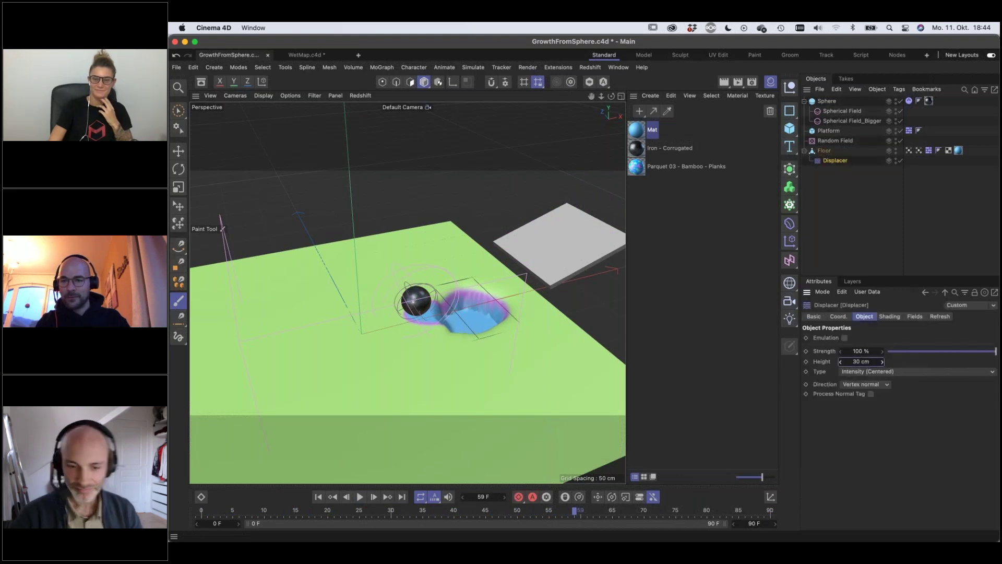
pyautogui.write('20')
pyautogui.press('Return')
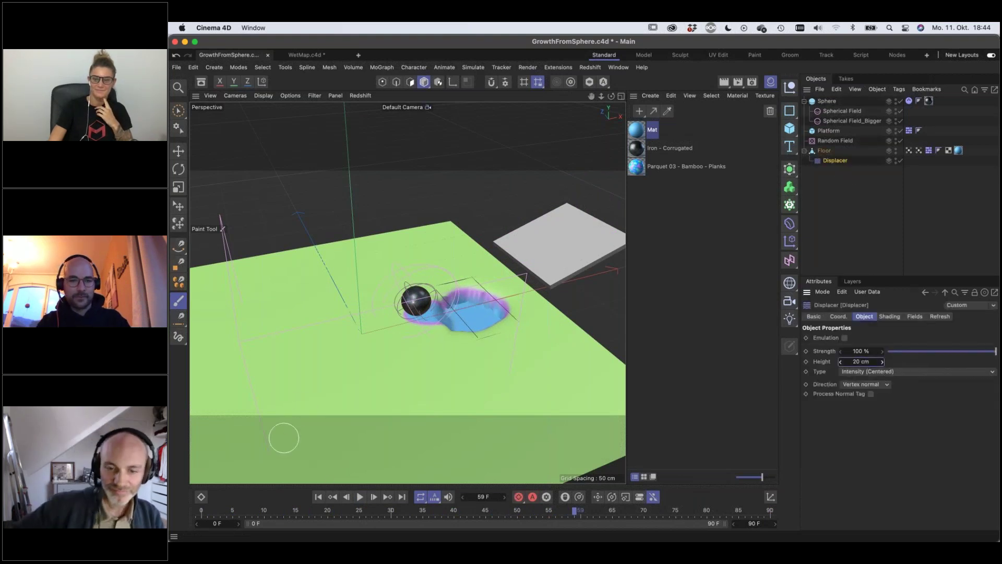
pyautogui.click(318, 496)
pyautogui.click(360, 498)
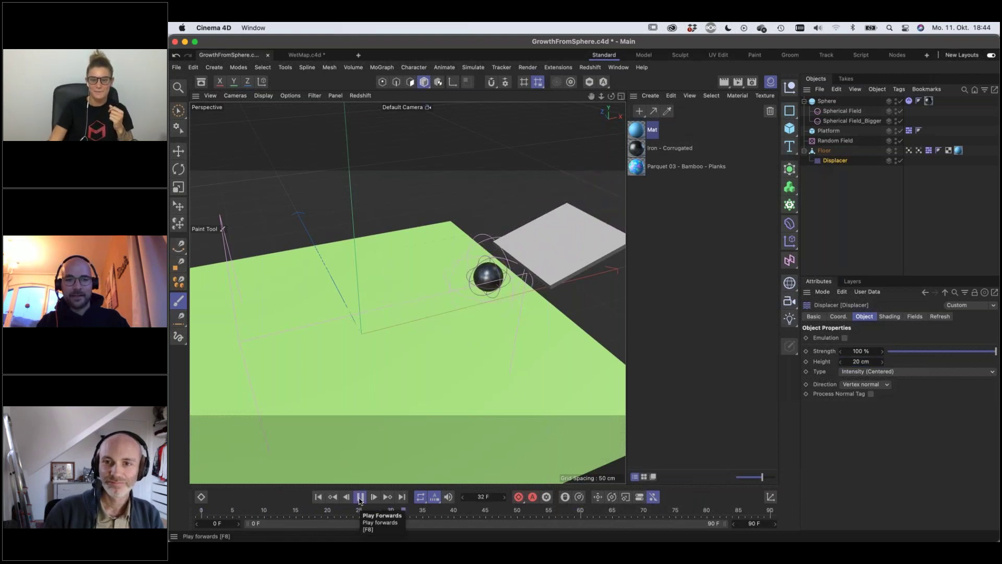
pyautogui.click(359, 496)
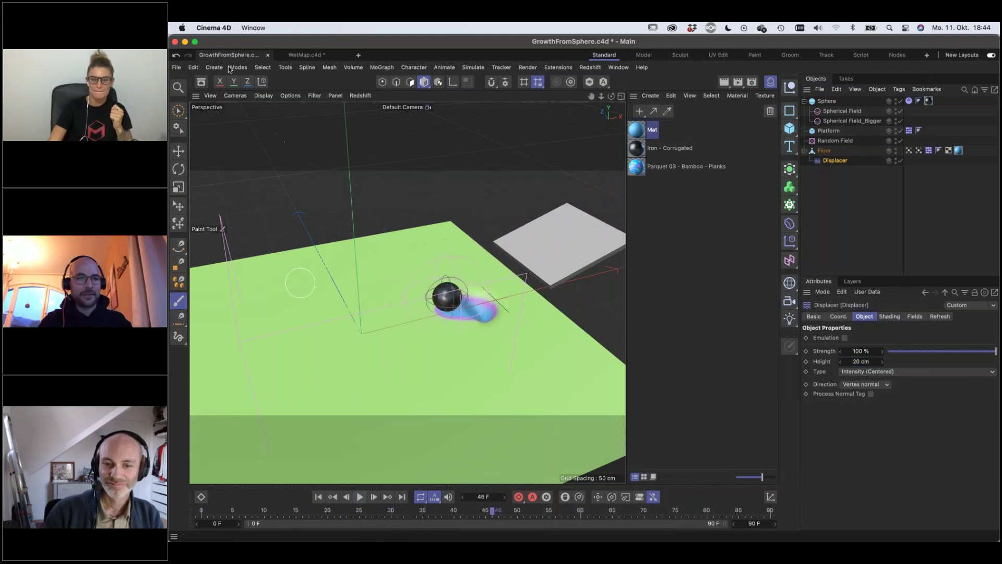
# Revert GrowthFromSphere.c4d to its saved version and play its animation from the start
pyautogui.click(176, 67)
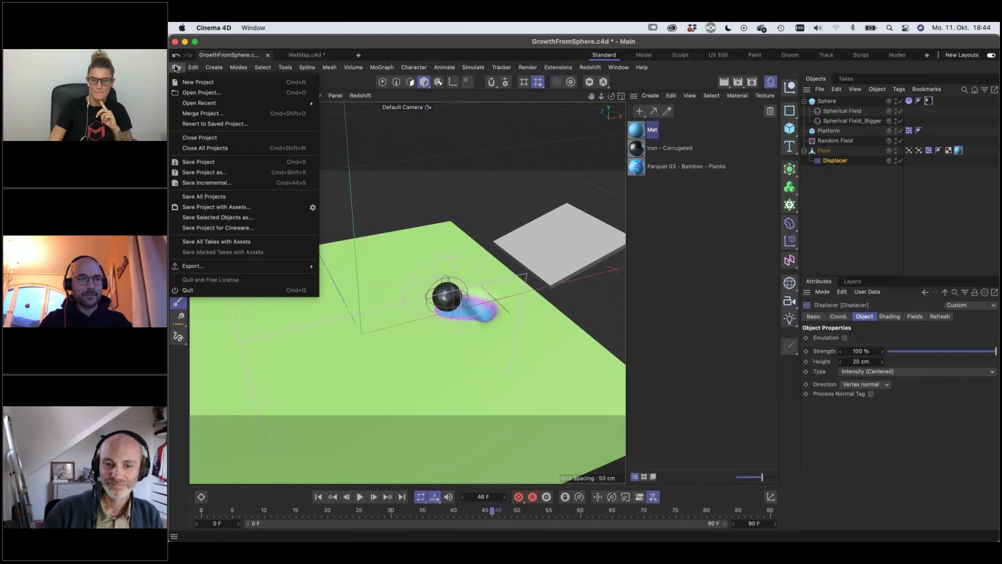
pyautogui.click(242, 125)
pyautogui.click(608, 231)
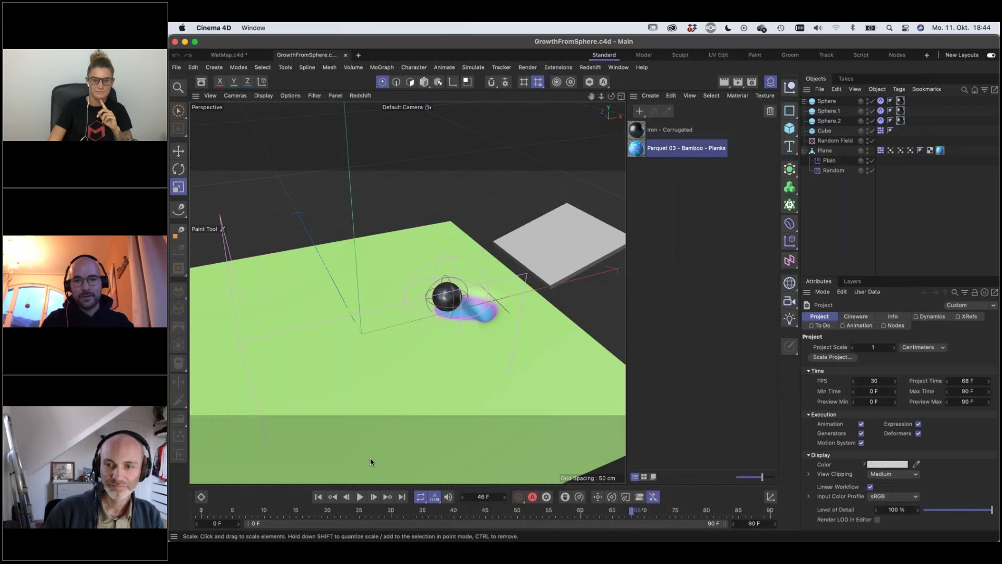
pyautogui.click(318, 497)
pyautogui.click(359, 497)
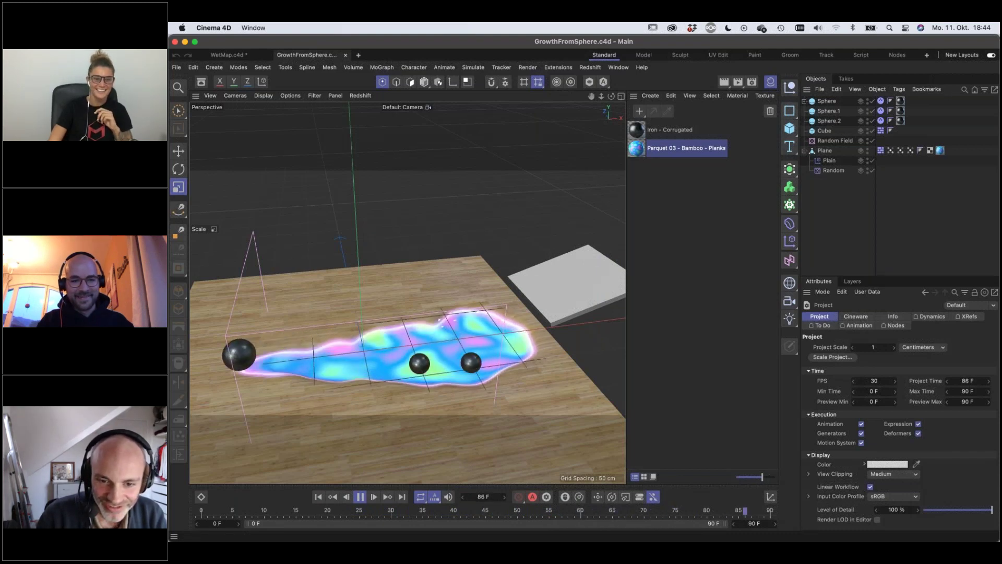
# Stop the sphere growth animation, switch to the Diffusion_reaction_0002.c4d scene and play its animation
pyautogui.click(360, 497)
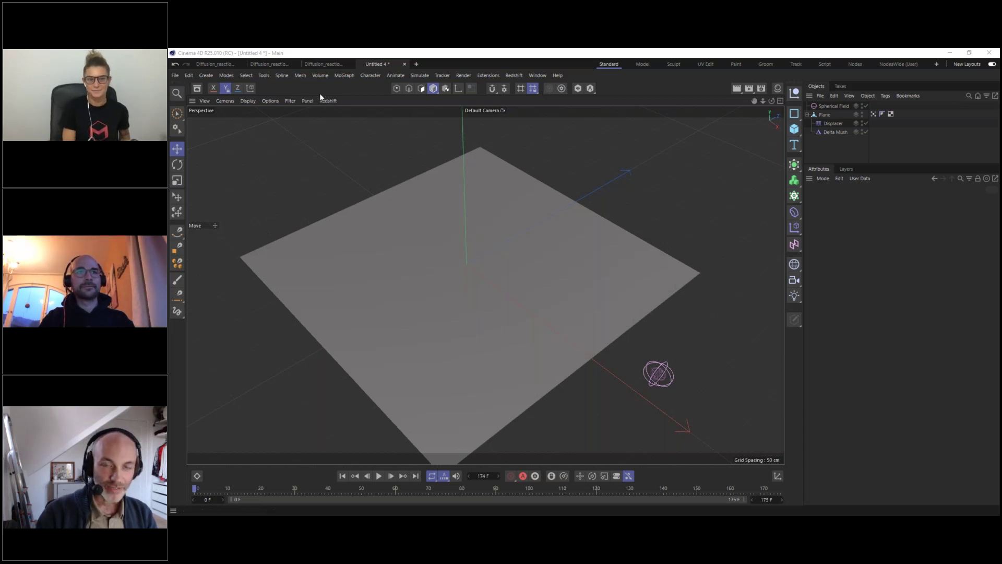
pyautogui.click(324, 64)
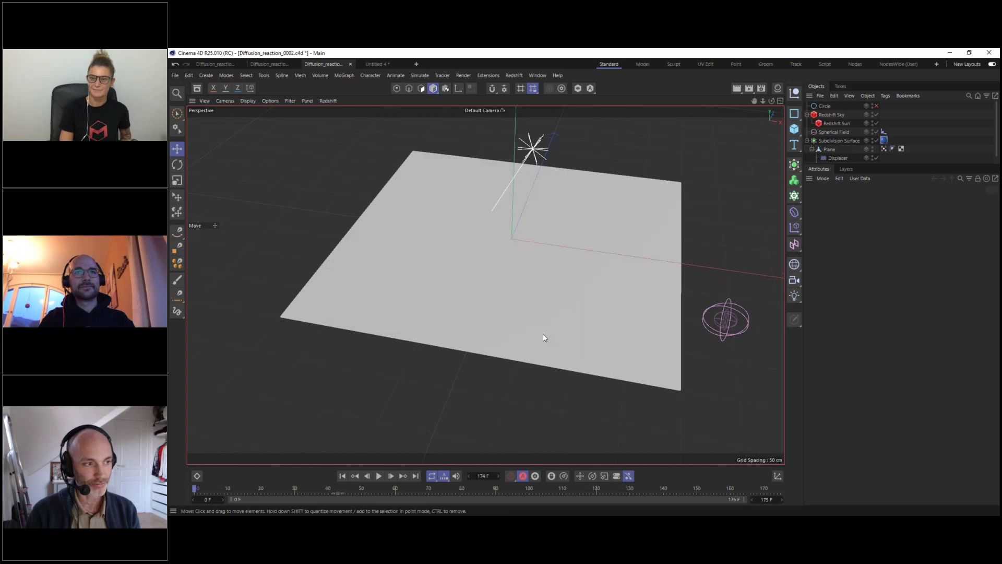
pyautogui.click(379, 476)
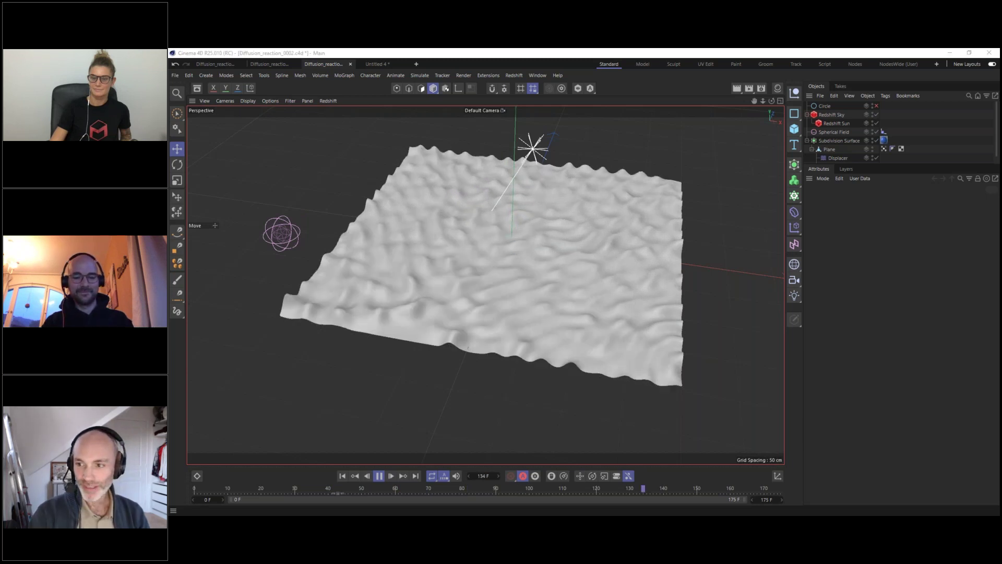
# Switch to the browser, look through the Wikipedia article on reaction–diffusion systems and its torus simulation, then return to Cinema 4D
pyautogui.moveTo(999, 130); pyautogui.dragTo(496, 130)
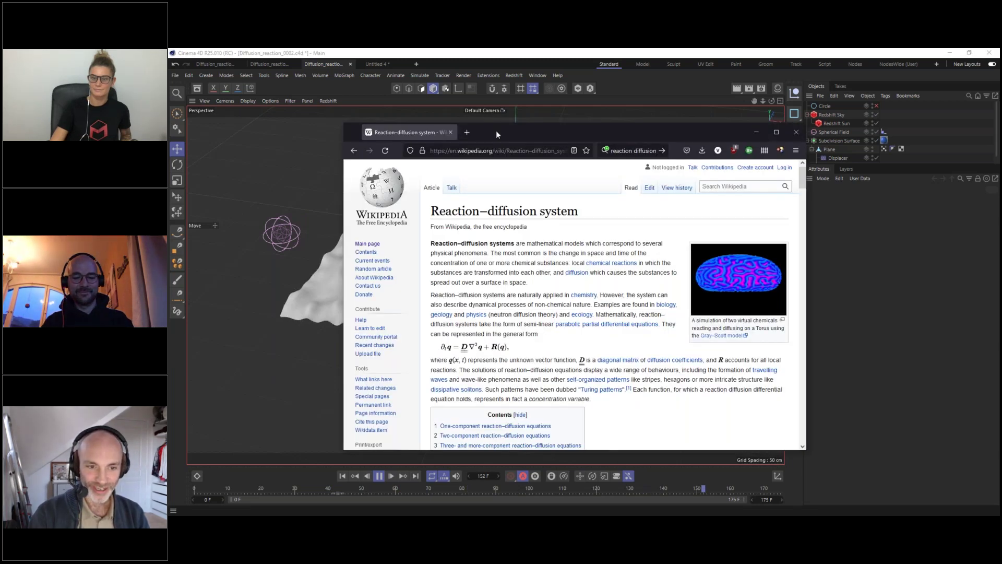
pyautogui.doubleClick(496, 130)
pyautogui.scroll(-5, 337, 247)
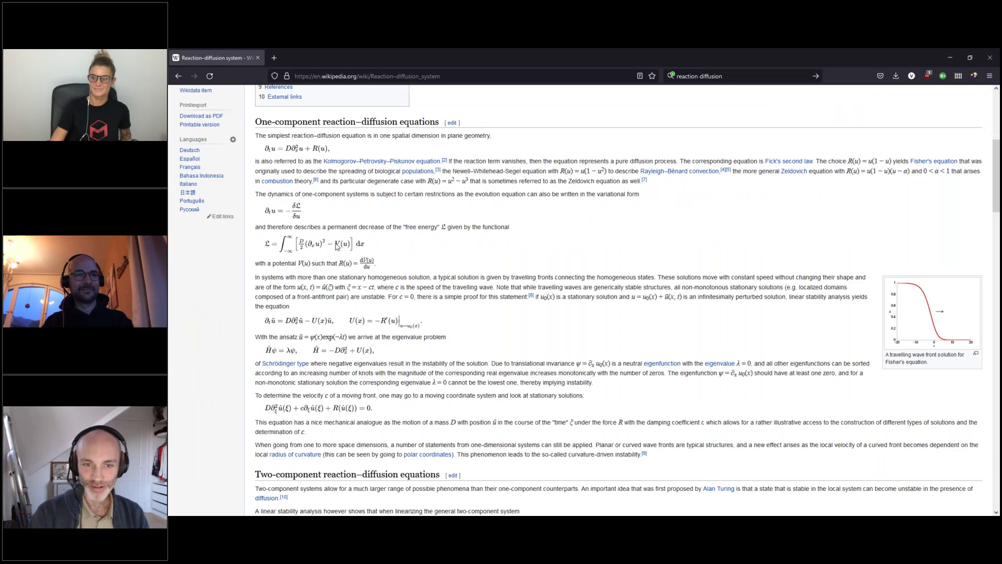
pyautogui.scroll(1, 469, 237)
pyautogui.scroll(7, 470, 237)
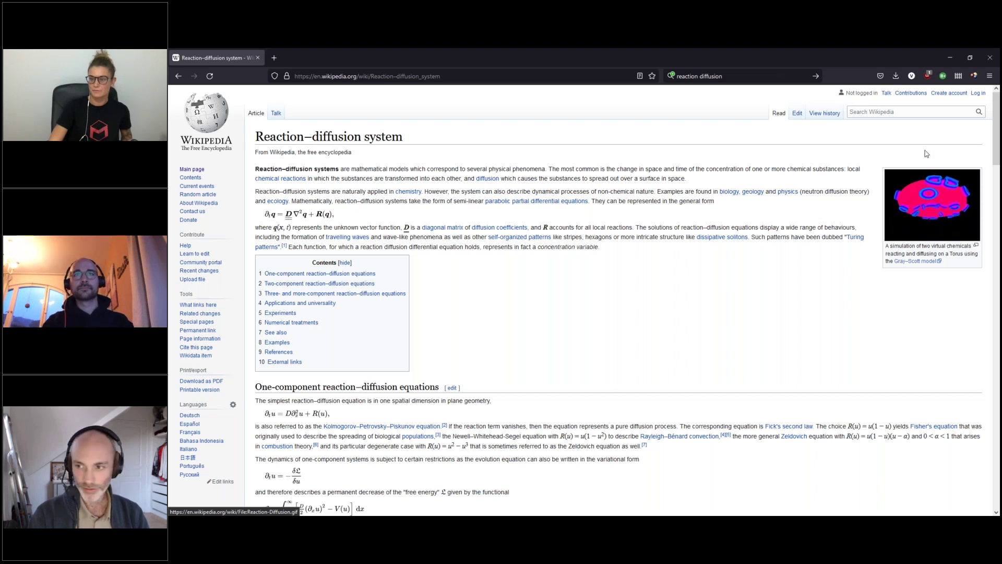
pyautogui.doubleClick(860, 58)
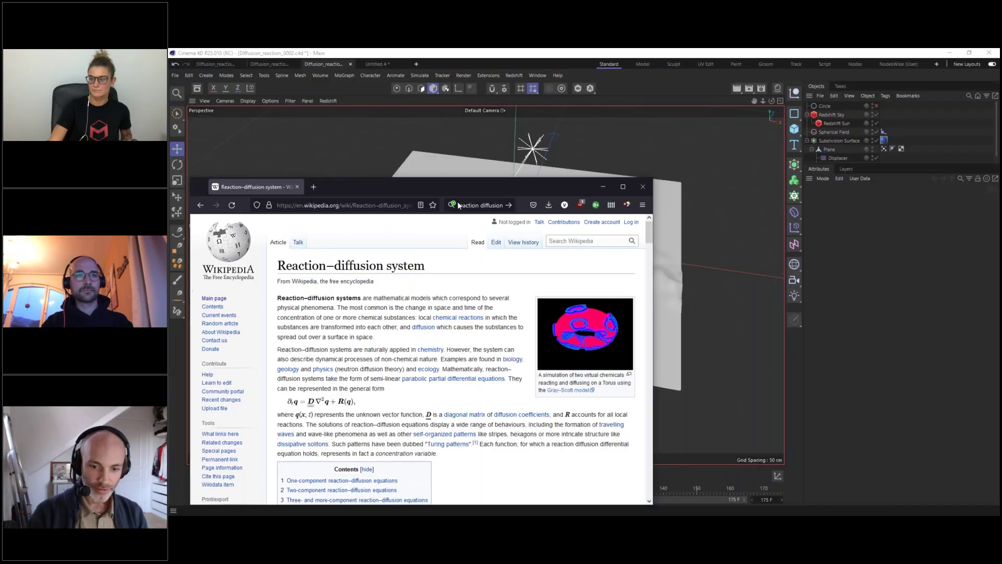
pyautogui.moveTo(458, 188); pyautogui.dragTo(170, 198)
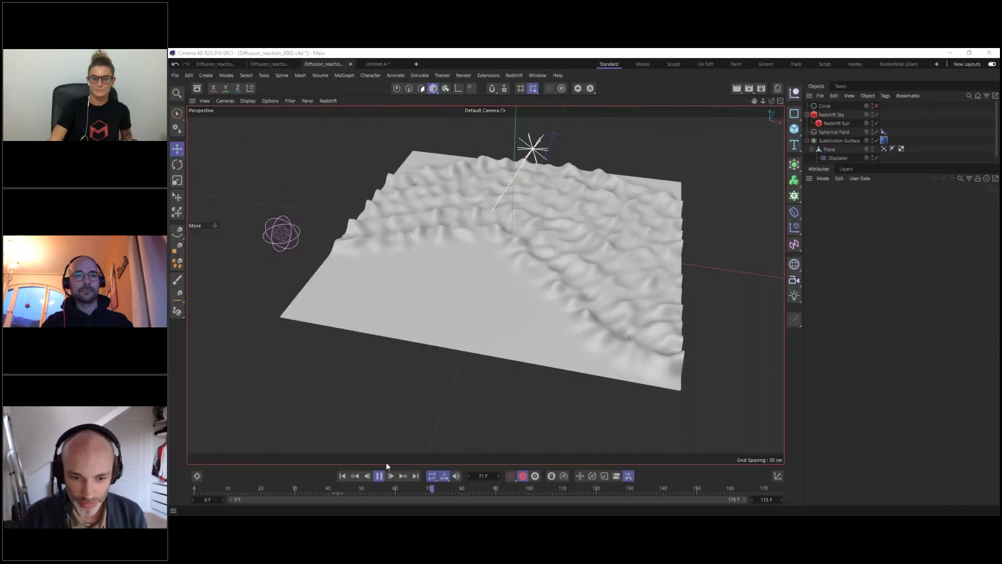
# Stop the playback and inspect the plane's vertex map field layers and the settings of its bottom Freeze layer
pyautogui.click(379, 476)
pyautogui.moveTo(887, 165); pyautogui.dragTo(885, 186)
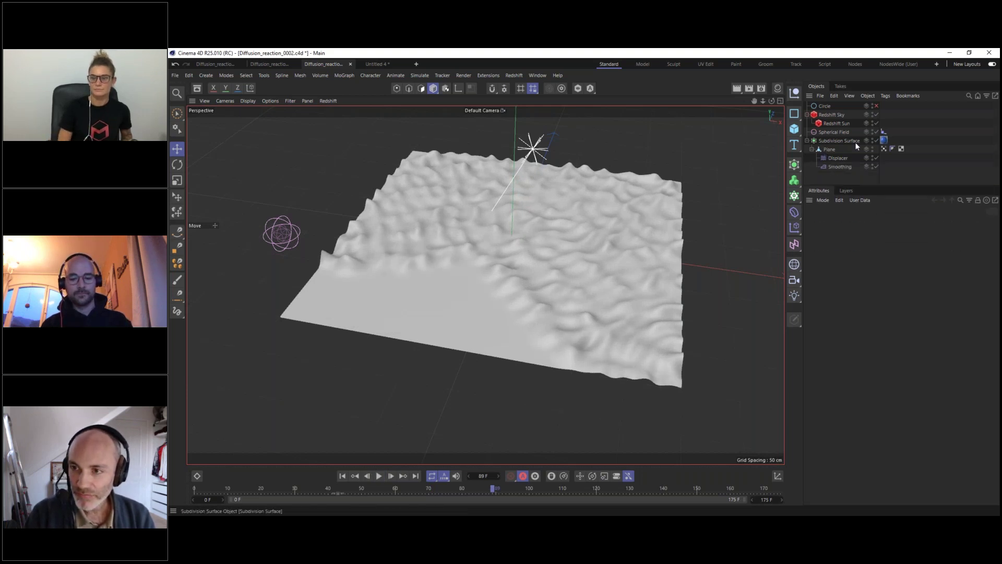
pyautogui.click(884, 148)
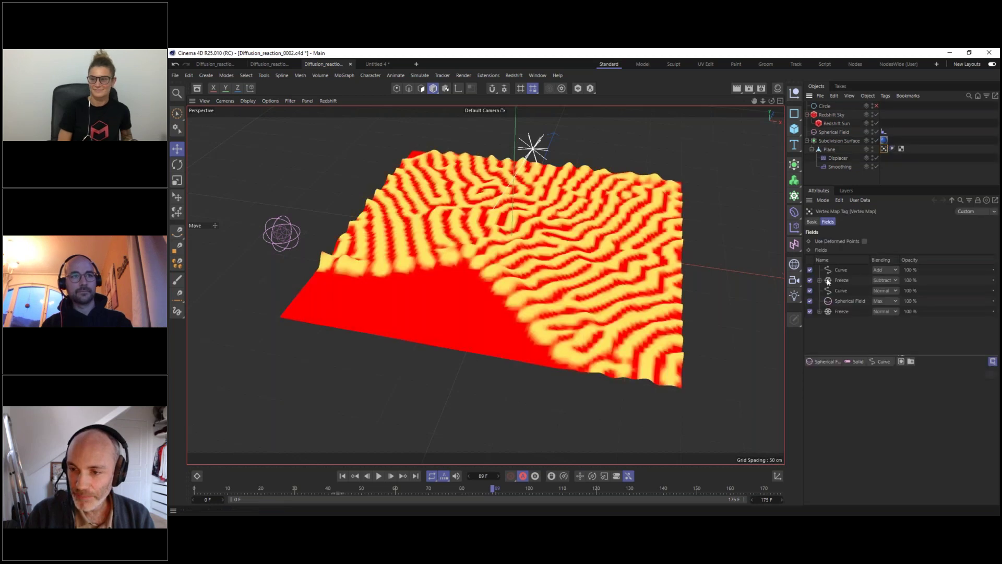
pyautogui.click(840, 313)
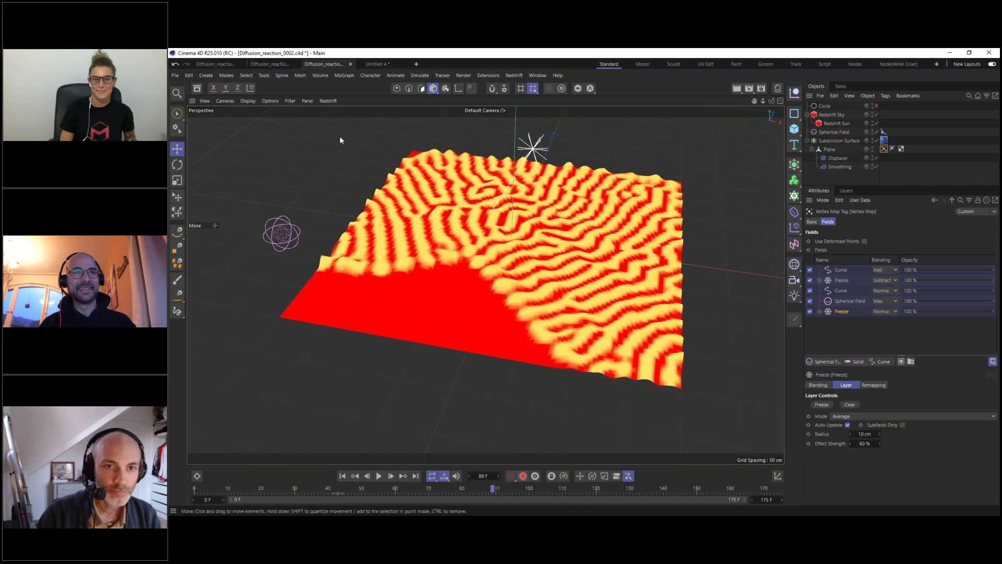
# Start a new project and add a plane with 100 width segments and 100 height segments
pyautogui.click(175, 75)
pyautogui.click(418, 64)
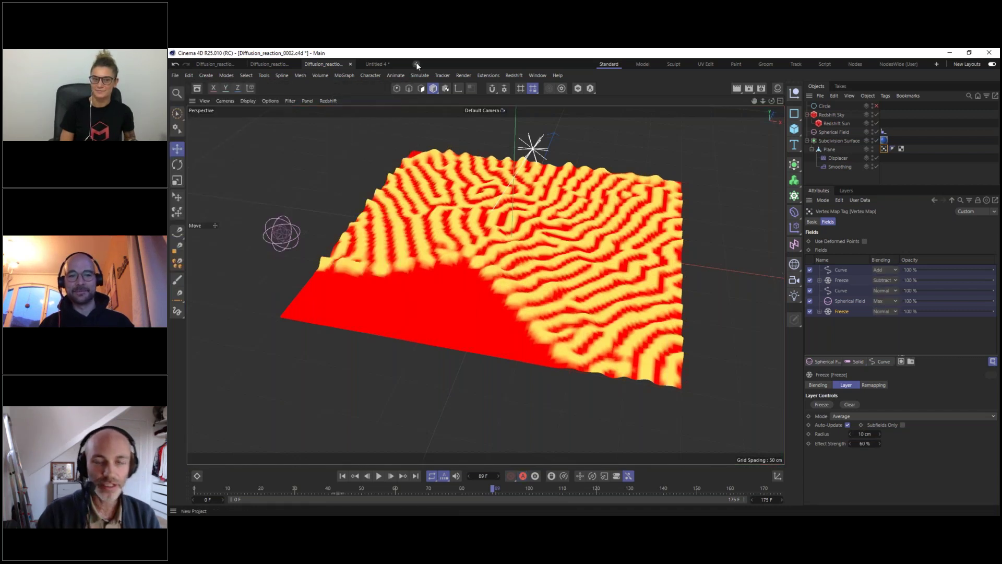
pyautogui.click(417, 64)
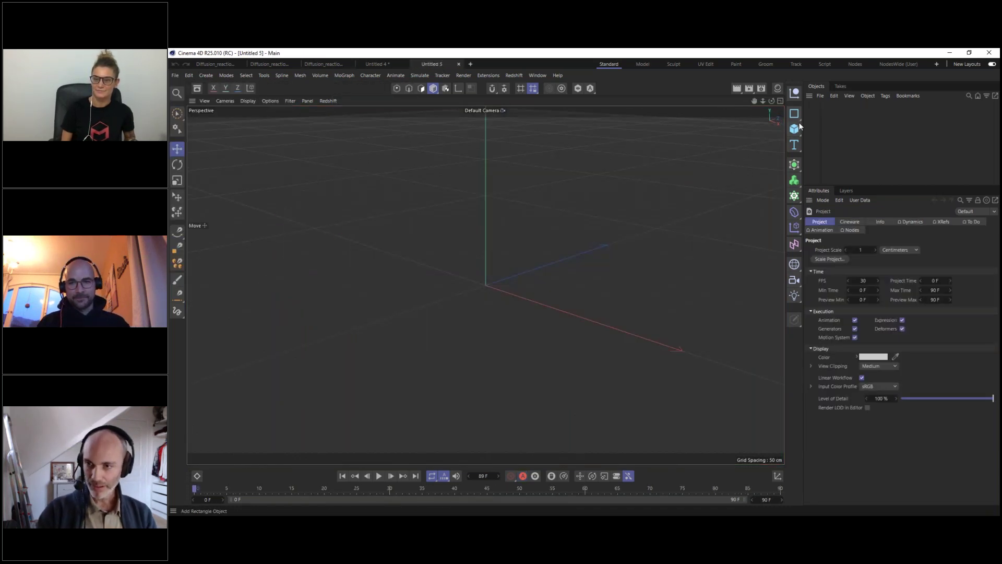
pyautogui.click(795, 128)
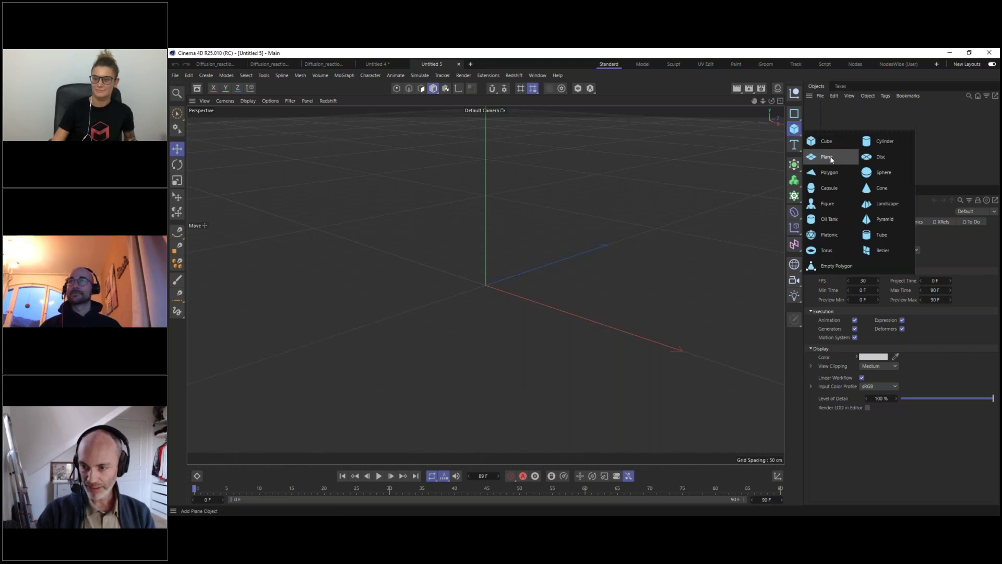
pyautogui.click(830, 156)
pyautogui.click(859, 222)
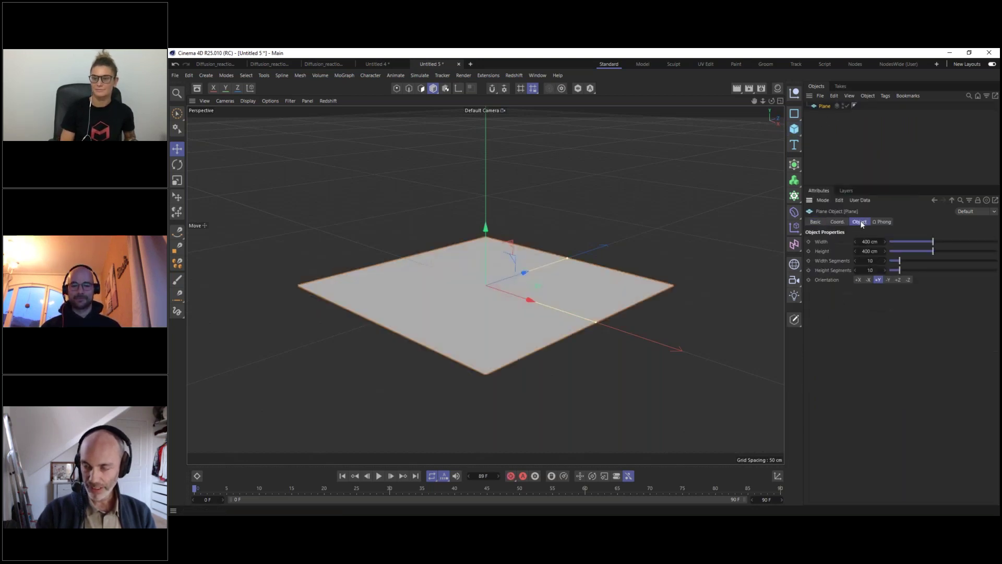
pyautogui.moveTo(900, 260); pyautogui.dragTo(997, 270)
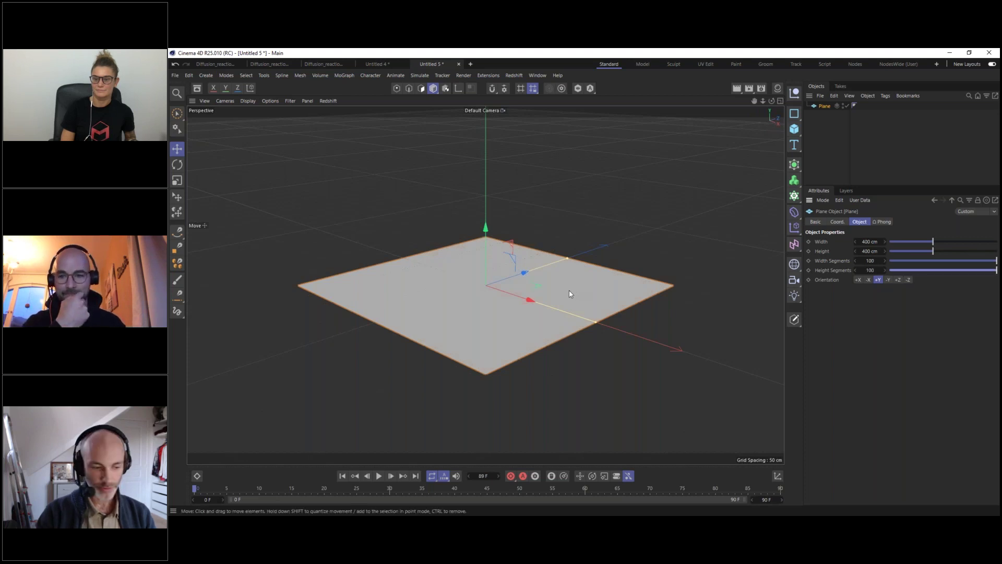
# Show the plane's mesh lines in the viewport and convert the plane to an editable polygon object
pyautogui.press('n')
pyautogui.press('b')
pyautogui.moveTo(569, 294)
pyautogui.keyDown('alt'); pyautogui.mouseDown()
pyautogui.moveTo(517, 303)
pyautogui.moveTo(529, 320)
pyautogui.moveTo(539, 277)
pyautogui.mouseUp(); pyautogui.keyUp('alt')
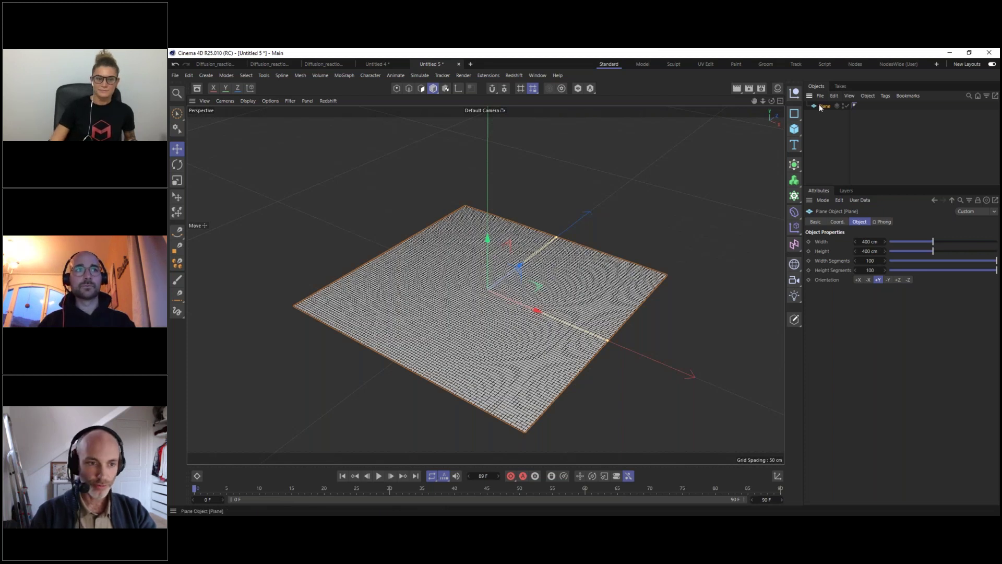
pyautogui.press('c')
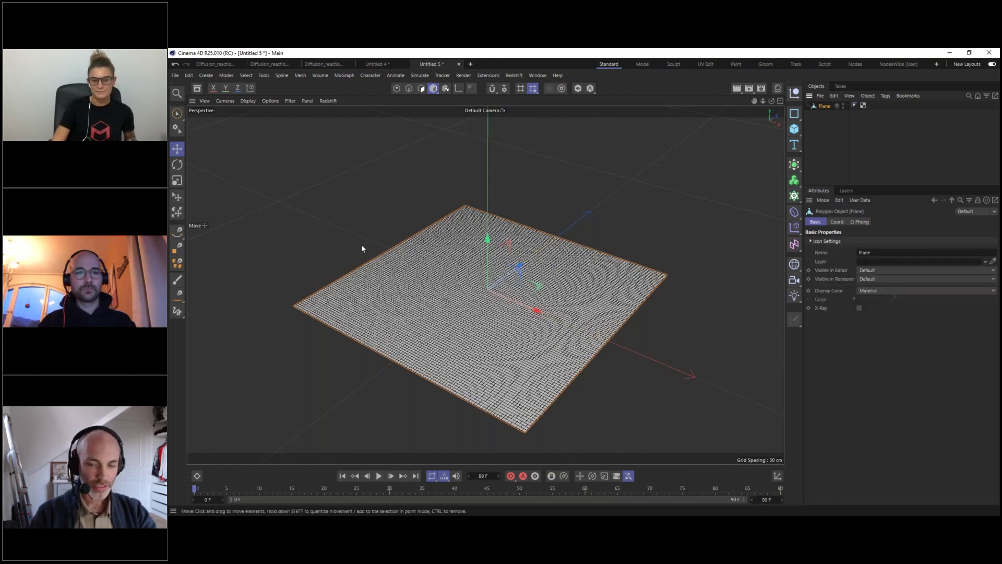
# Create a vertex map on the plane with a single Paint Tool dab and enable Use Fields for it
pyautogui.click(172, 282)
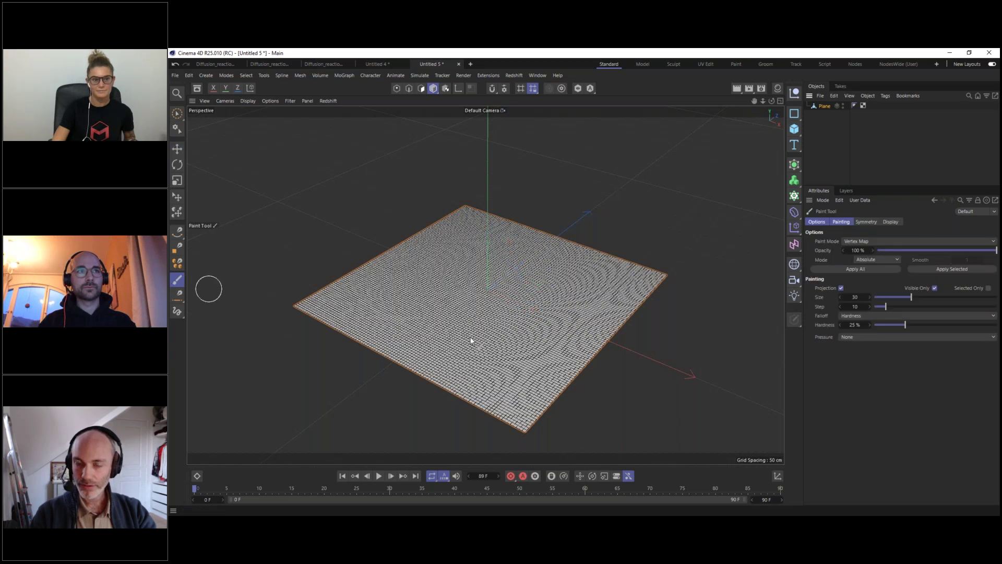
pyautogui.click(566, 301)
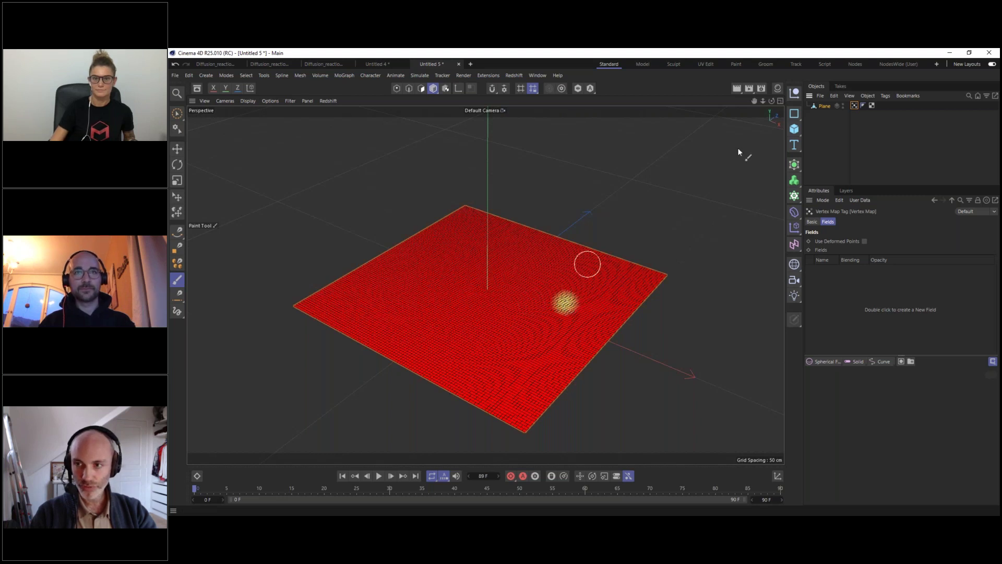
pyautogui.click(812, 221)
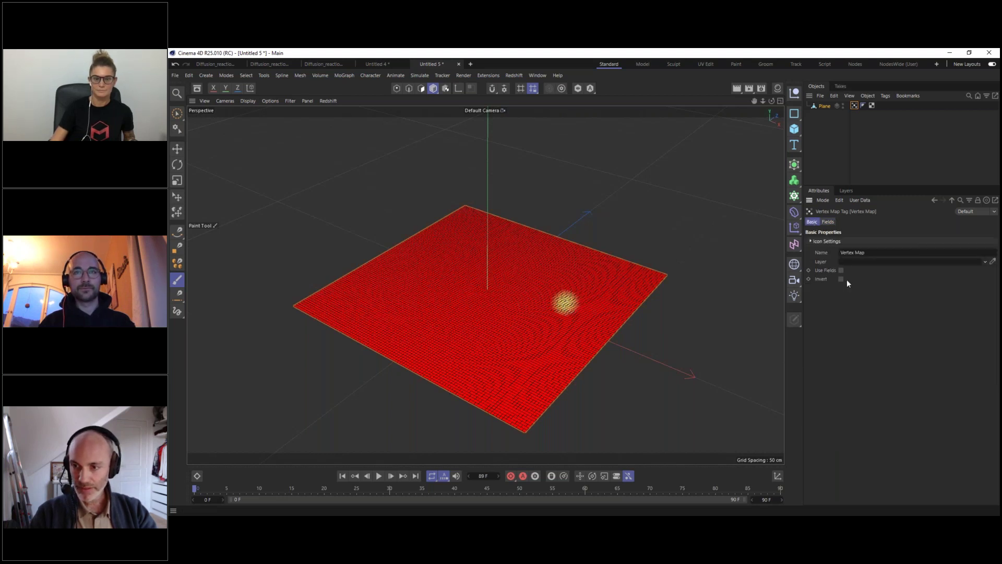
pyautogui.click(840, 270)
# Clear the painted values from the vertex map's Freeze layer and display the plane without mesh lines
pyautogui.click(832, 221)
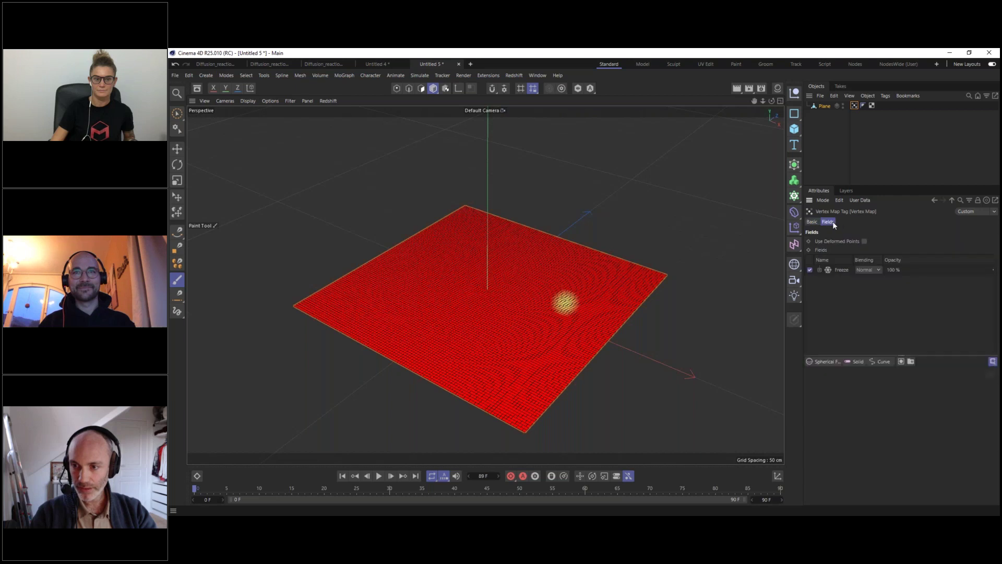
pyautogui.click(837, 270)
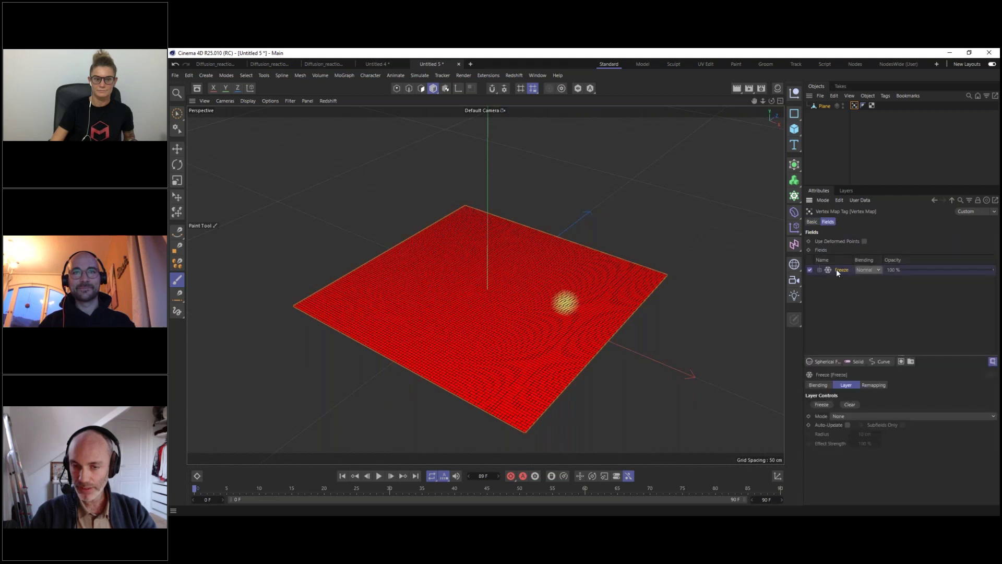
pyautogui.click(849, 405)
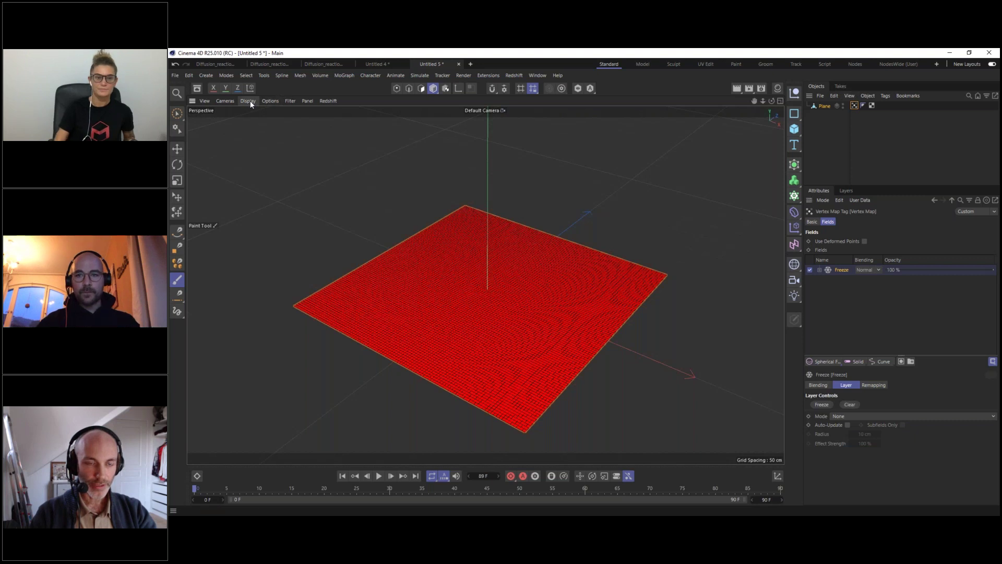
pyautogui.press('n')
pyautogui.press('b')
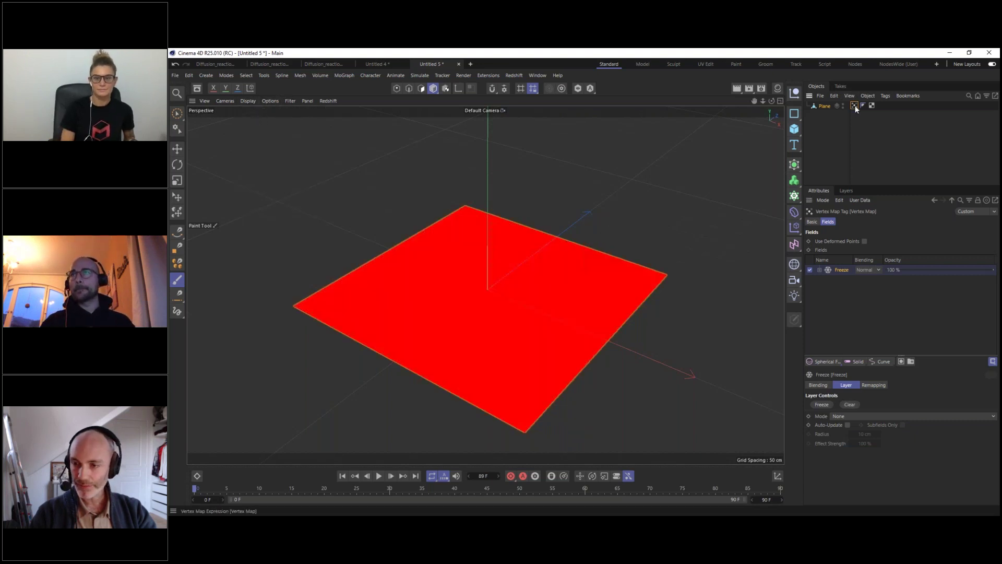
# Add a Spherical Field of 31 cm size to the vertex map and move it out of the Plane's hierarchy
pyautogui.click(825, 361)
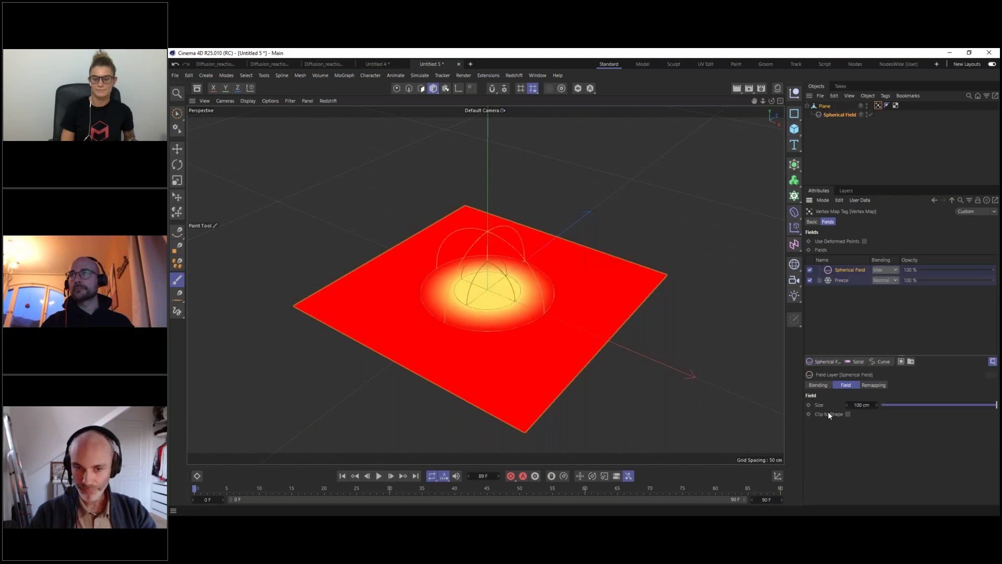
pyautogui.moveTo(995, 406); pyautogui.dragTo(918, 406)
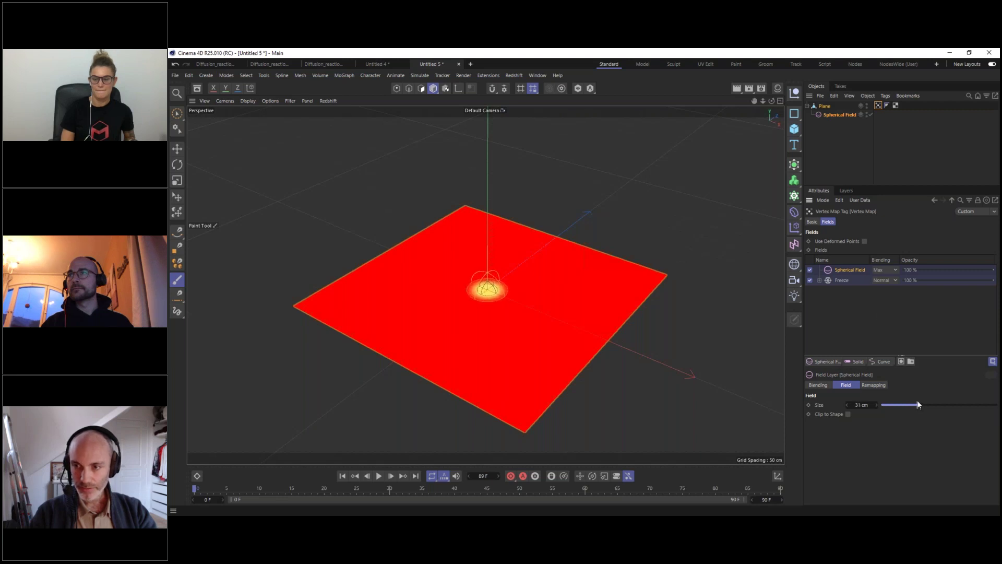
pyautogui.click(832, 115)
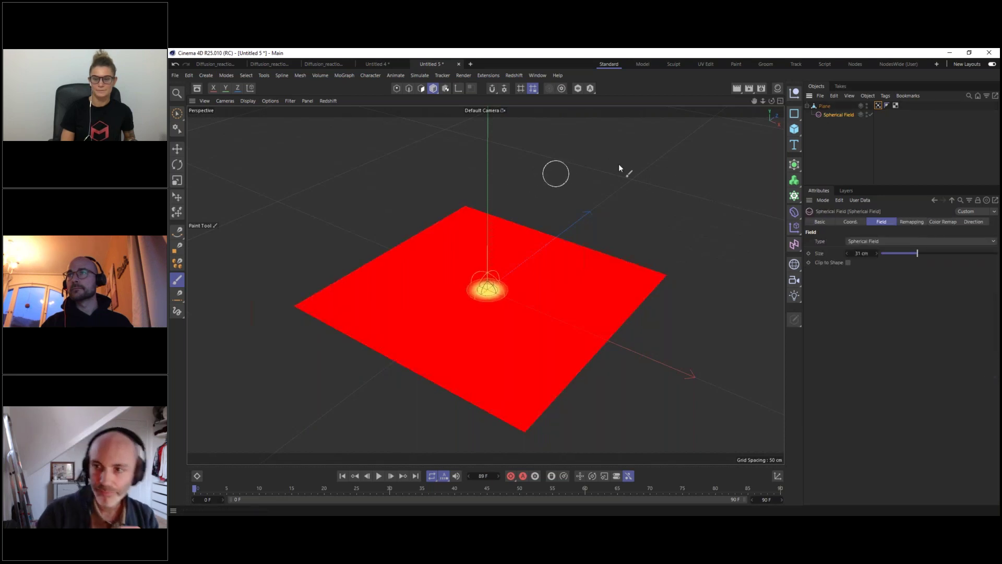
pyautogui.moveTo(835, 115); pyautogui.dragTo(825, 103)
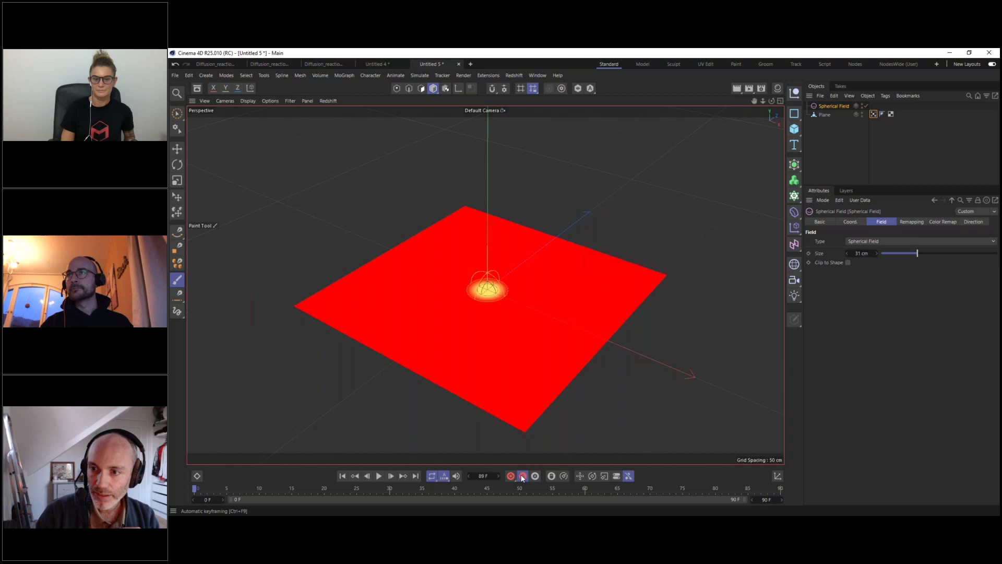
# Animate the Spherical Field along a curved path across the plane with automatic position keyframes at frames 0, 22 and 50
pyautogui.click(850, 221)
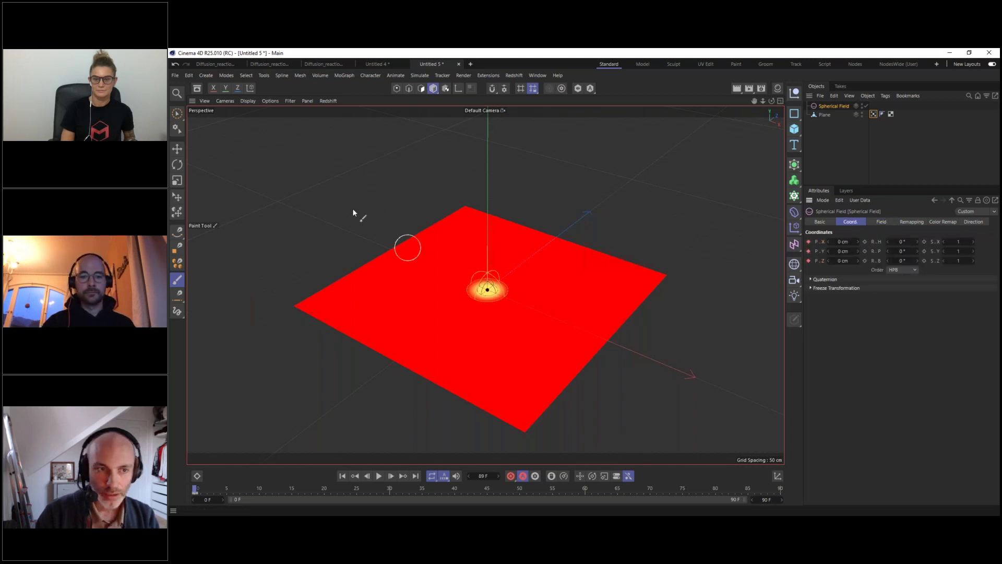
pyautogui.click(179, 150)
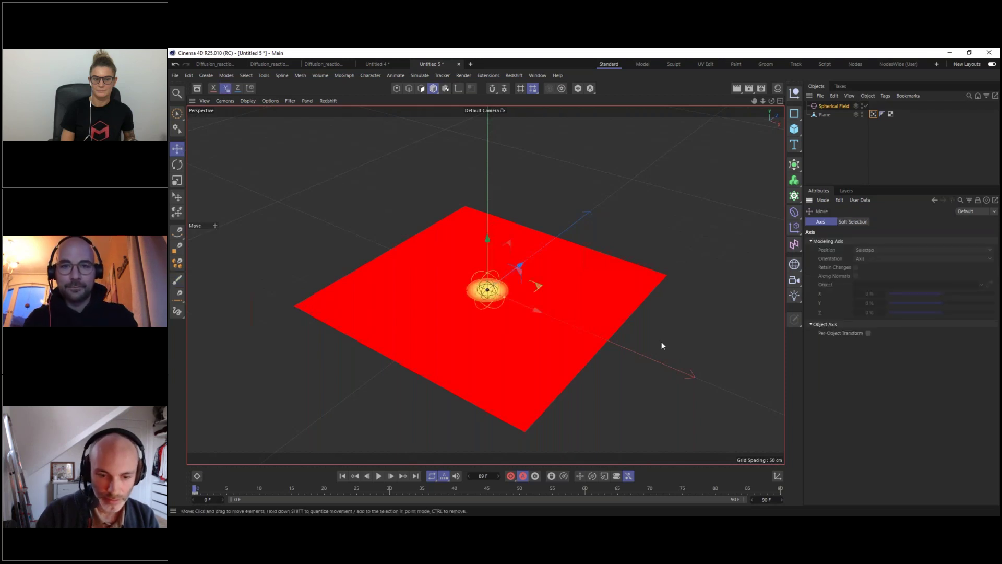
pyautogui.moveTo(661, 341); pyautogui.dragTo(865, 412)
pyautogui.click(519, 488)
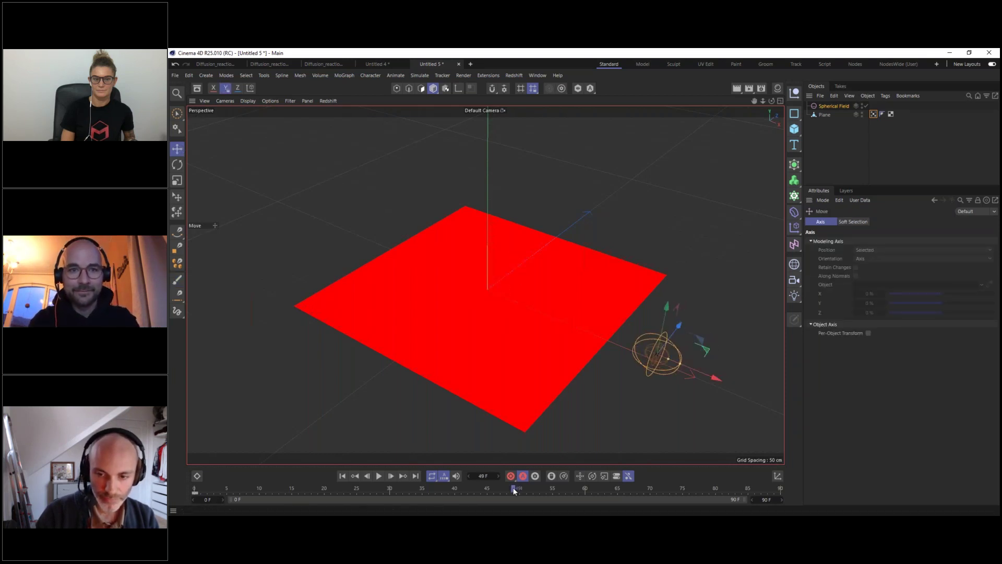
pyautogui.moveTo(562, 387)
pyautogui.mouseDown()
pyautogui.moveTo(472, 342)
pyautogui.moveTo(226, 260)
pyautogui.moveTo(256, 267)
pyautogui.mouseUp()
pyautogui.moveTo(220, 488); pyautogui.dragTo(338, 488)
pyautogui.moveTo(533, 266); pyautogui.dragTo(563, 237)
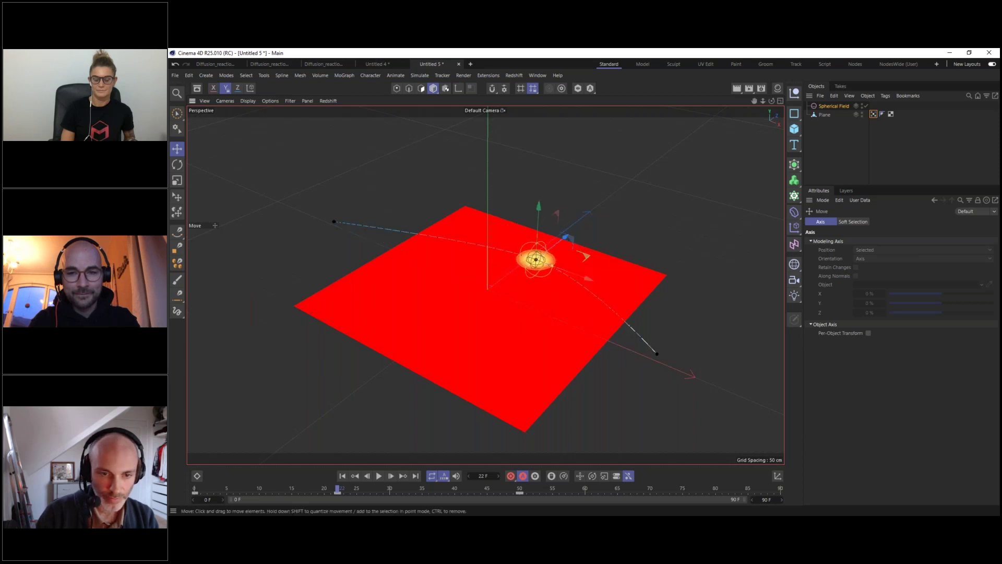
# Play the field's animation from the start and show the field layers of the plane's vertex map
pyautogui.moveTo(330, 486); pyautogui.dragTo(195, 487)
pyautogui.press('F8')
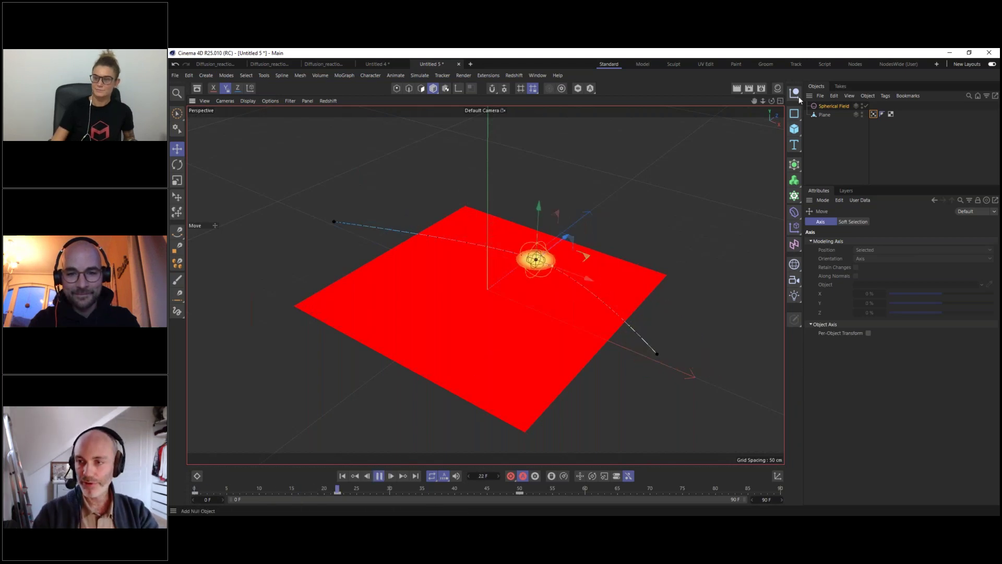
pyautogui.click(873, 113)
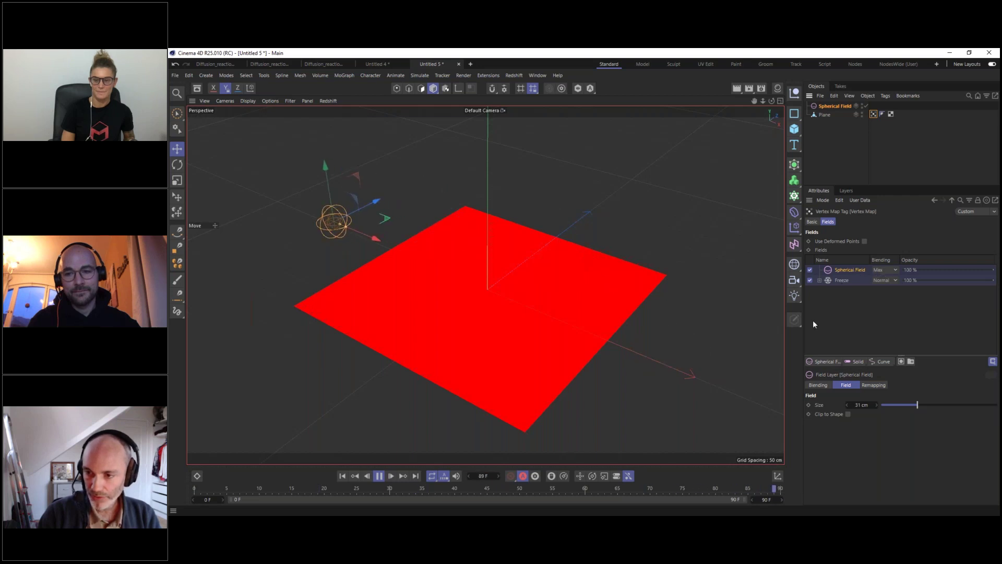
# Set the vertex map's Freeze layer to Average mode and turn on its Auto-Update option
pyautogui.click(848, 280)
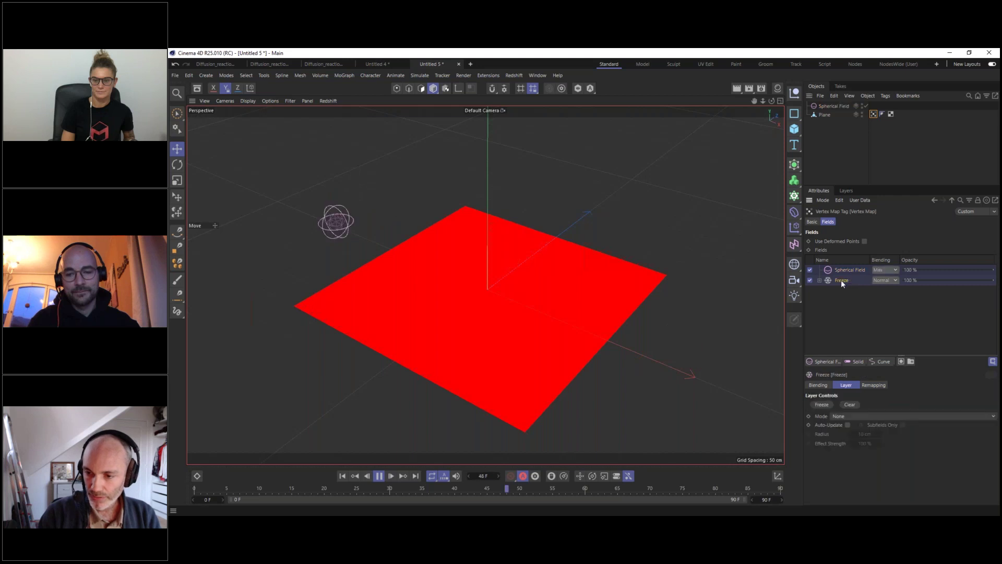
pyautogui.click(844, 415)
pyautogui.click(852, 448)
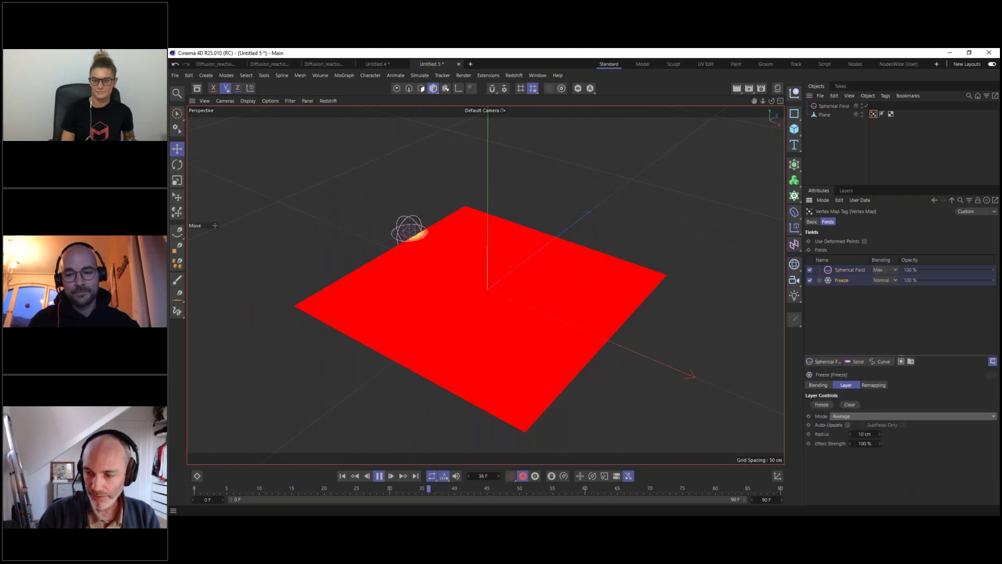
pyautogui.click(848, 425)
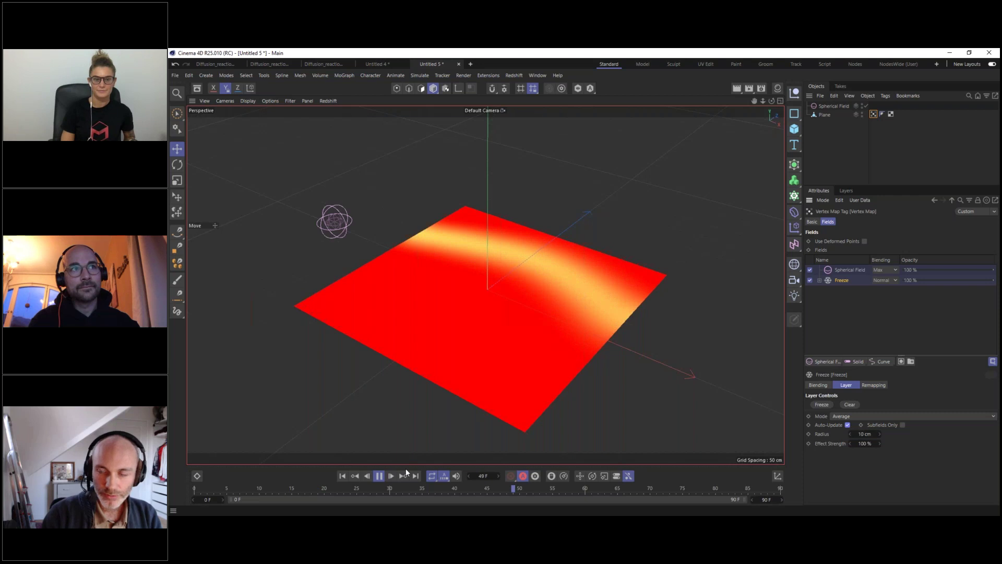
# Return to frame 0 and move the Spherical Field's starting position along its Z axis toward the plane's near corner
pyautogui.click(208, 488)
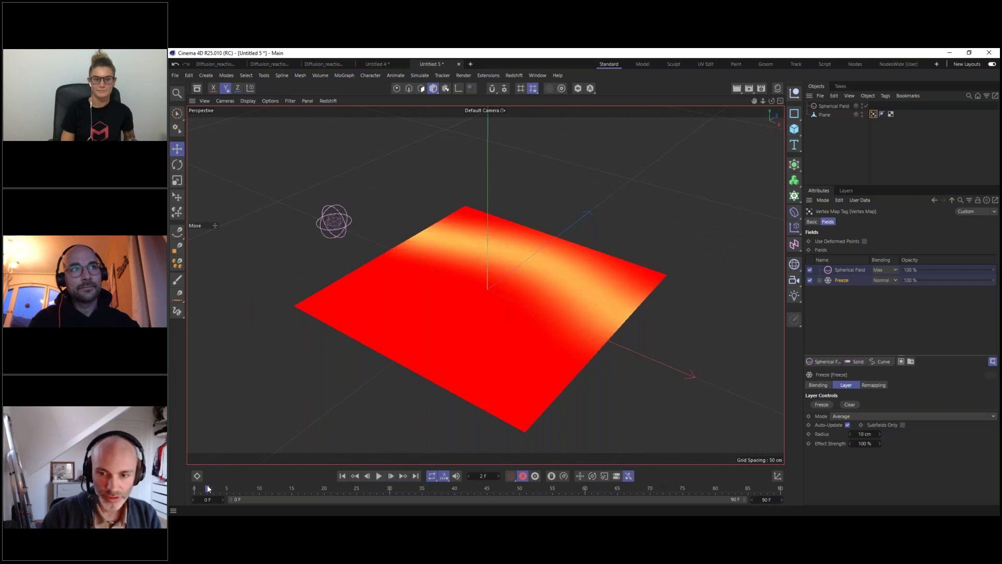
pyautogui.moveTo(208, 488); pyautogui.dragTo(194, 488)
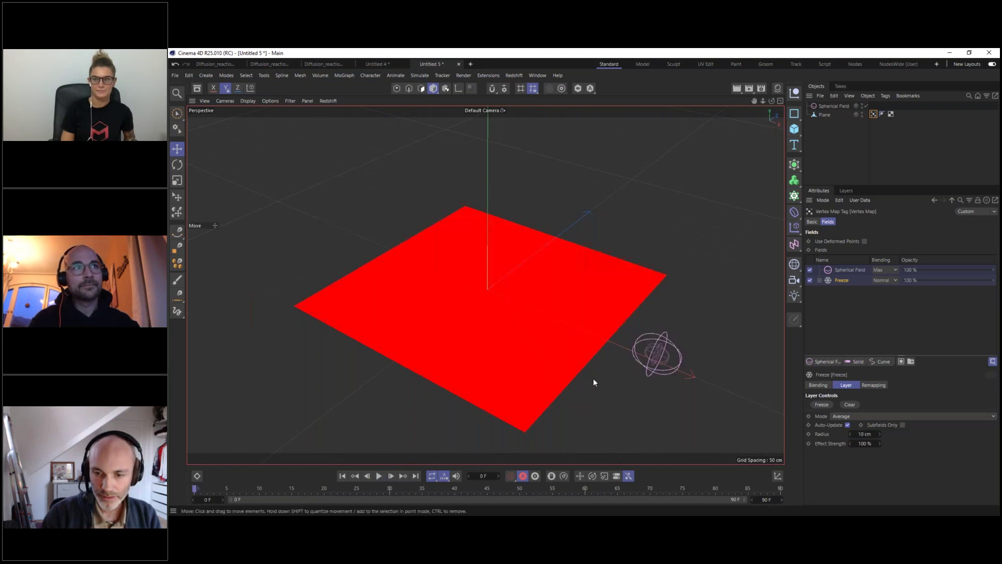
pyautogui.click(681, 330)
pyautogui.moveTo(680, 330); pyautogui.dragTo(599, 386)
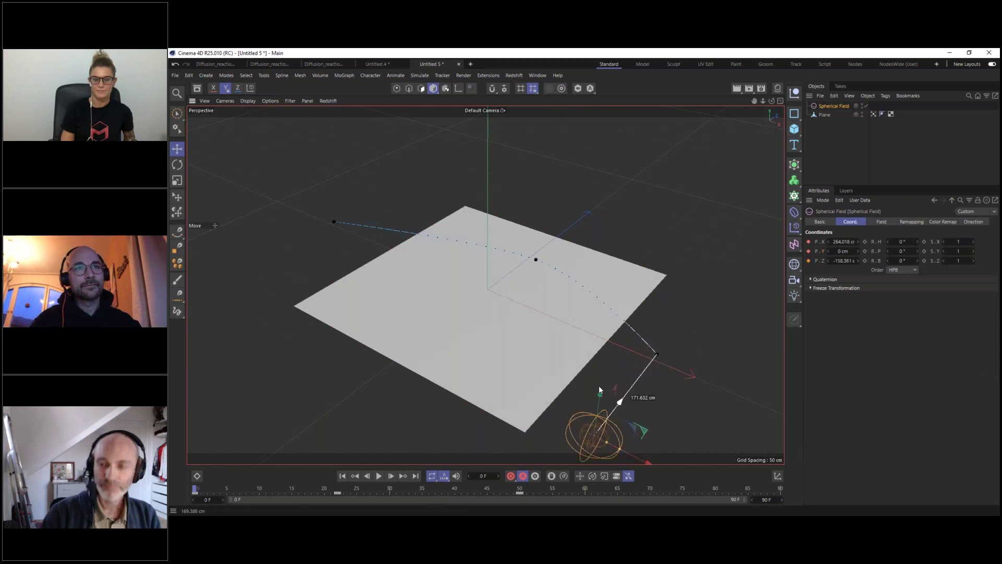
# Add a Curve layer above the Spherical Field in the plane's vertex map and start the animation playing
pyautogui.click(874, 114)
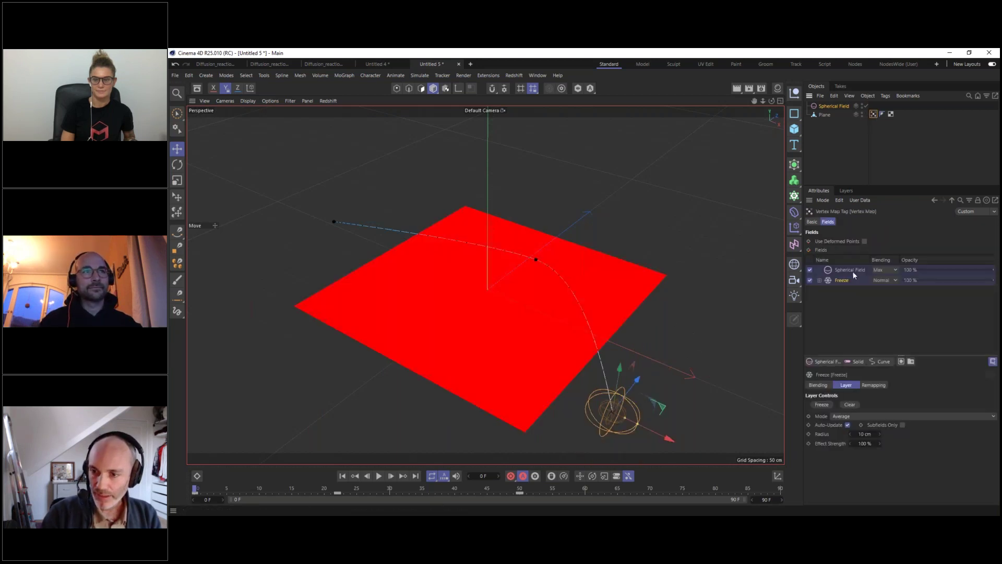
pyautogui.click(870, 361)
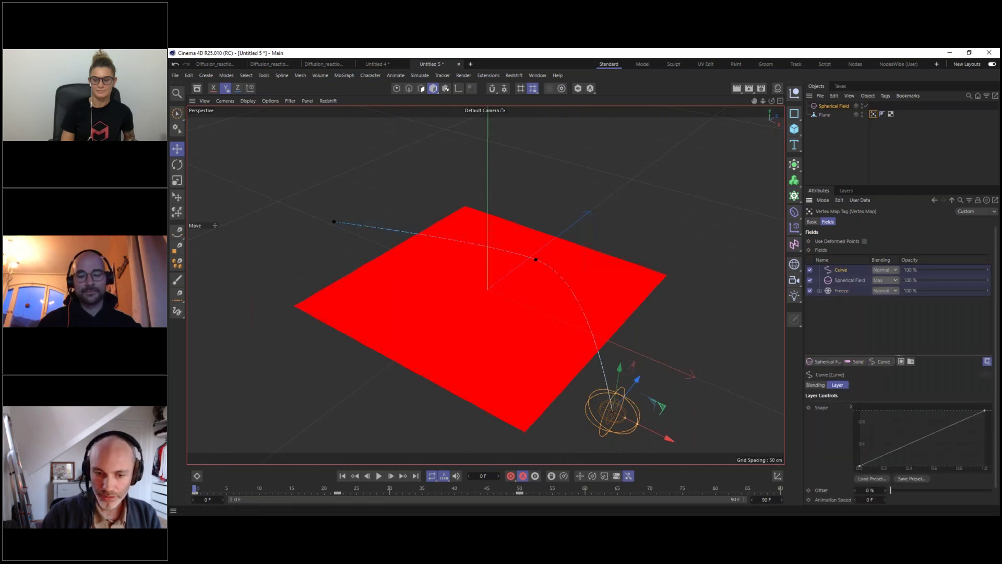
pyautogui.click(379, 477)
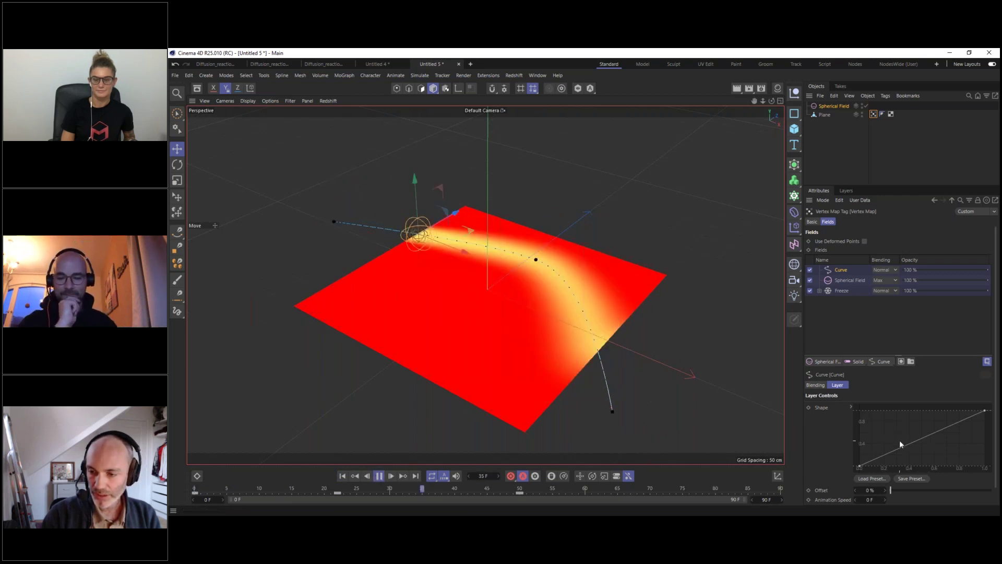
# Apply the Linear spline preset to the Curve layer and raise a new point about a third along its shape
pyautogui.rightClick(888, 427)
pyautogui.moveTo(926, 428)
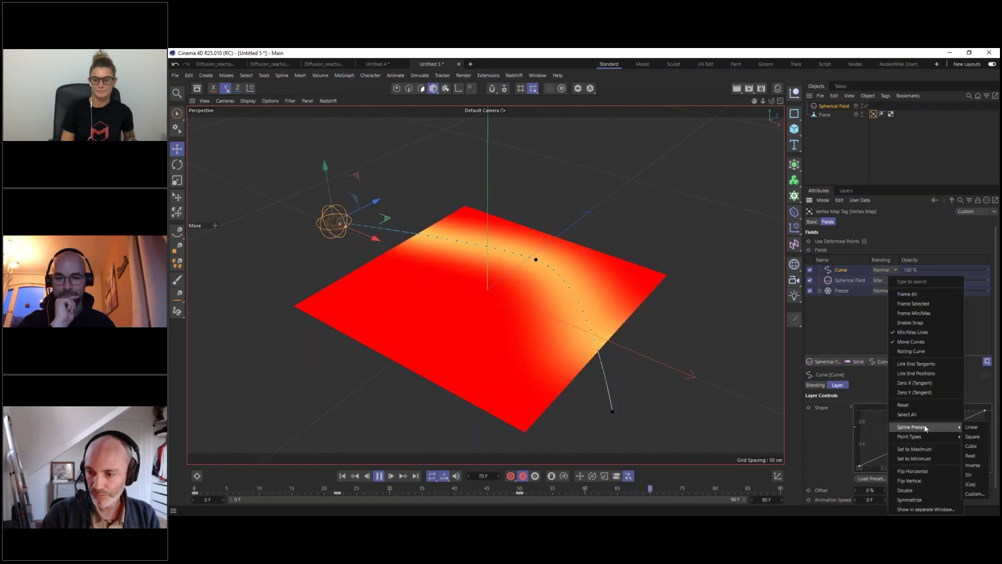
pyautogui.click(969, 427)
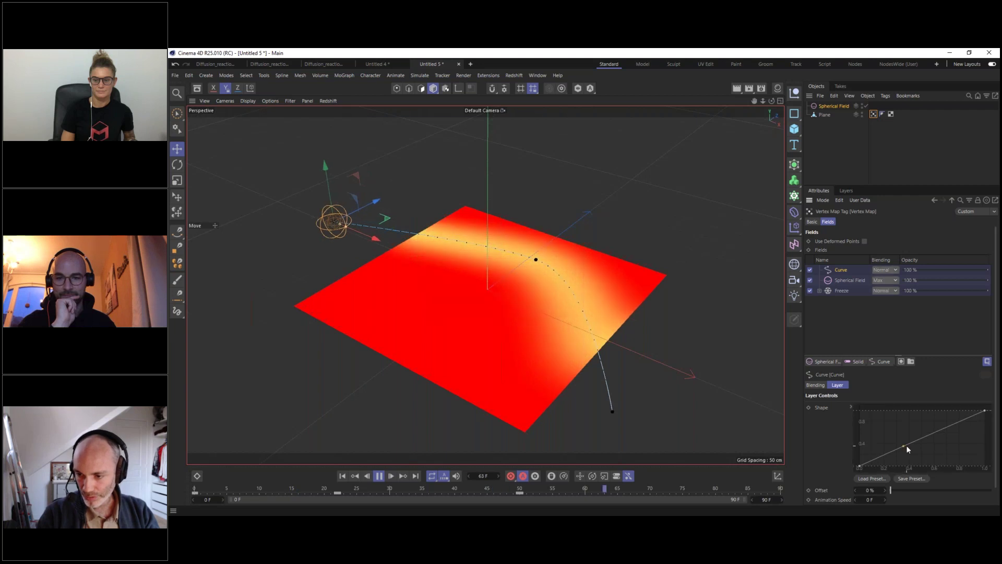
pyautogui.moveTo(901, 444); pyautogui.dragTo(897, 435)
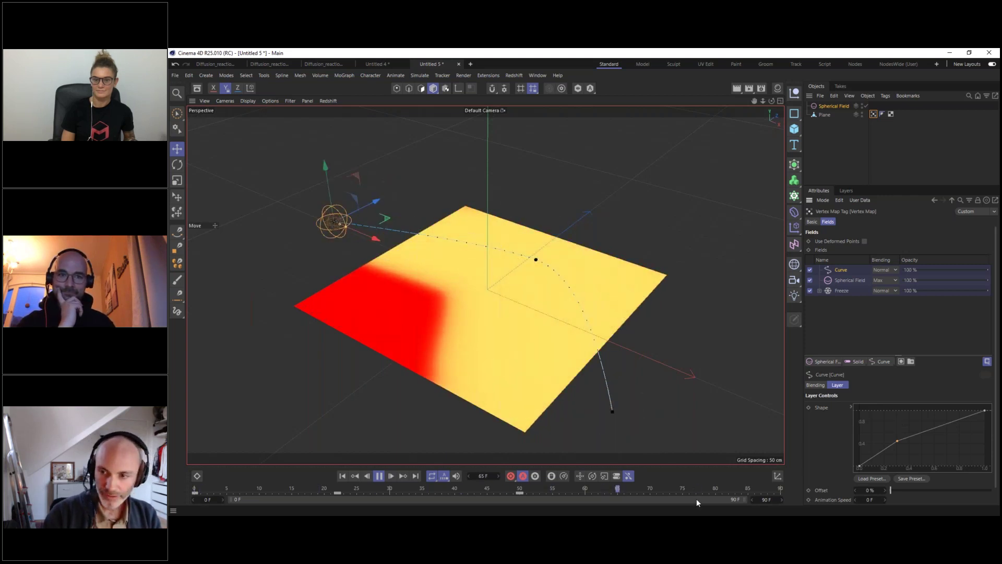
# Rewind the animation and add a second Freeze layer above the Curve layer
pyautogui.click(342, 476)
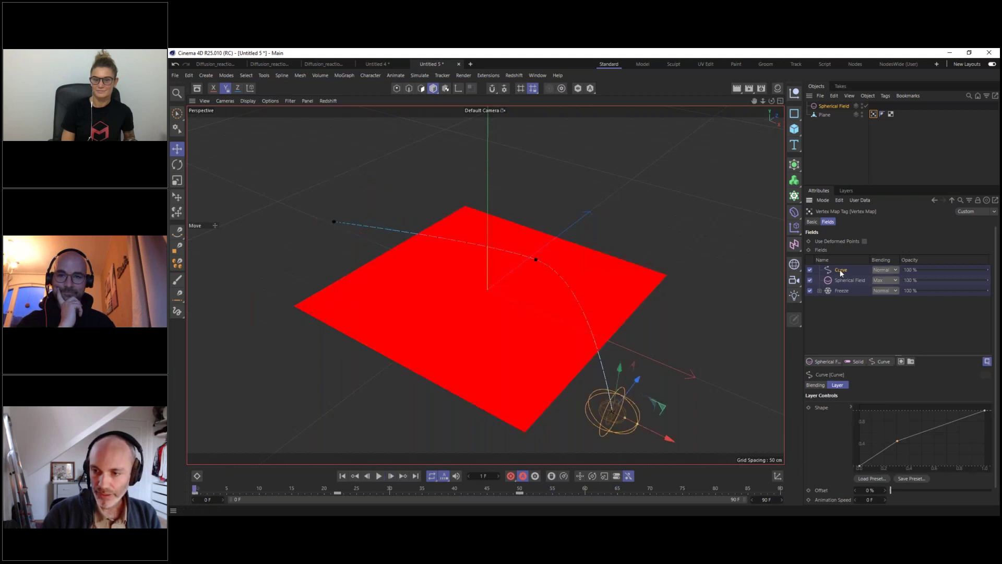
pyautogui.click(883, 361)
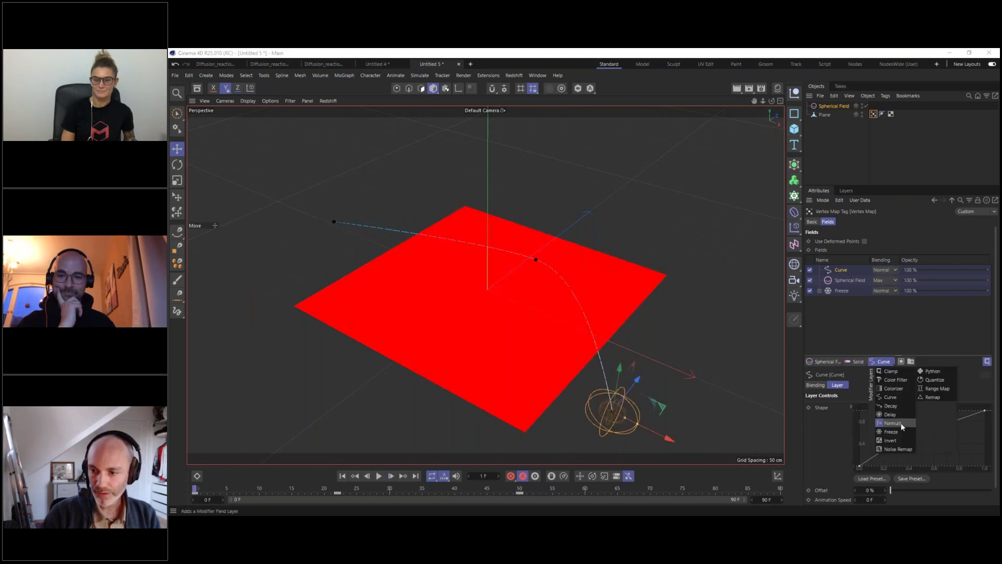
pyautogui.click(892, 433)
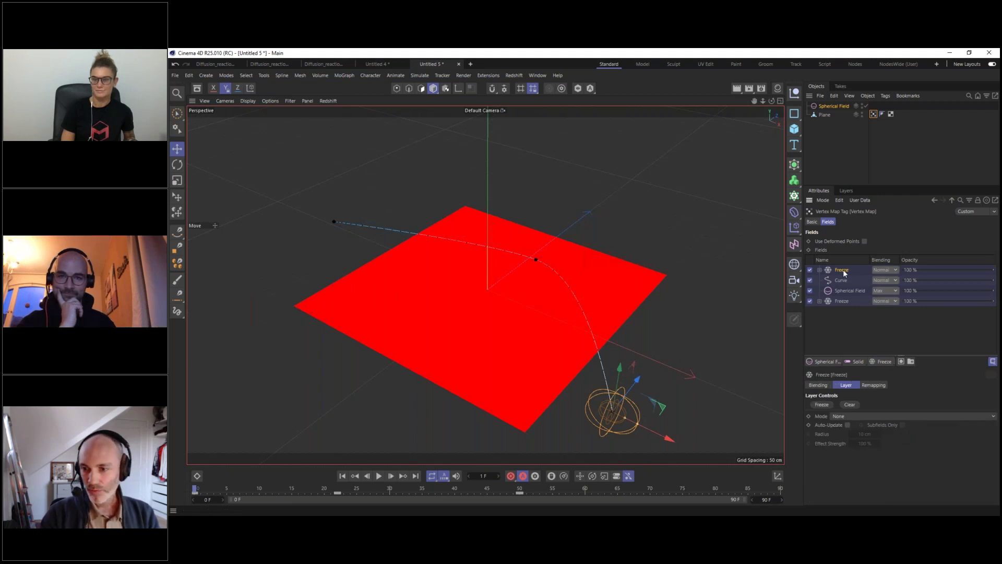
# Set the bottom Freeze layer's Radius to 7 cm and its Effect Strength to 50%
pyautogui.click(841, 302)
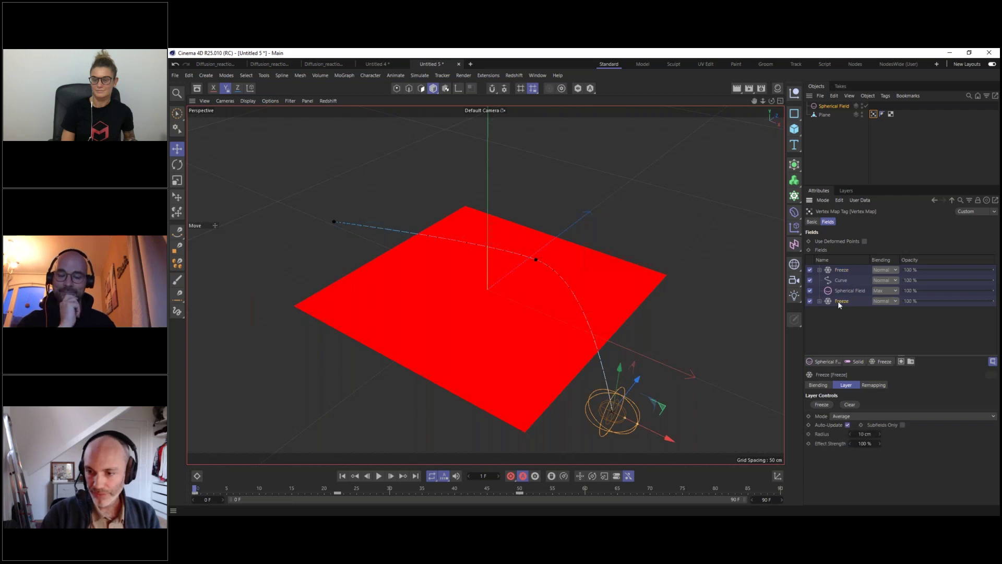
pyautogui.click(850, 434)
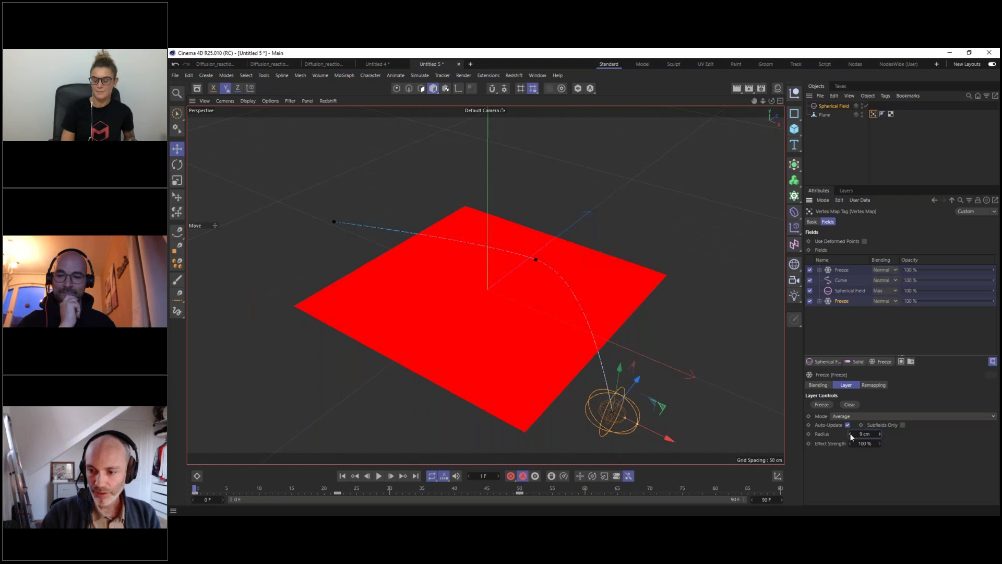
pyautogui.doubleClick(865, 443)
pyautogui.write('50')
pyautogui.press('Return')
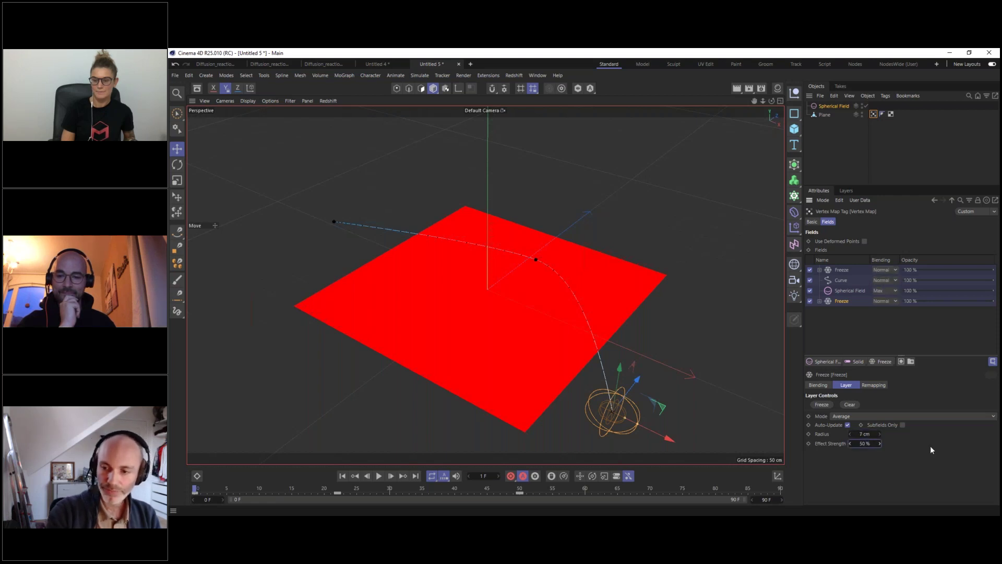
# Disable the top Freeze layer and briefly play the animation to check how the vertex map spreads without it
pyautogui.click(810, 270)
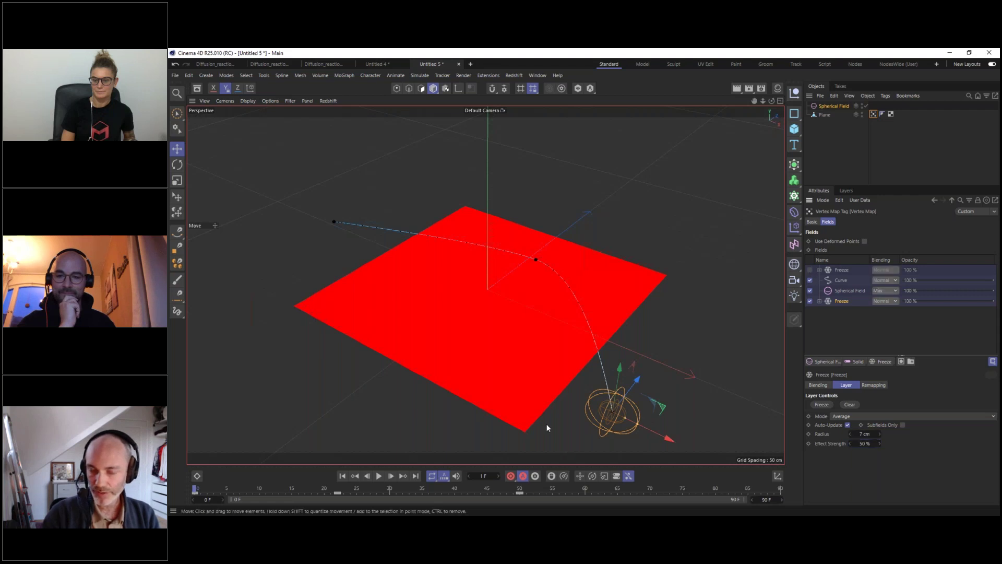
pyautogui.click(378, 475)
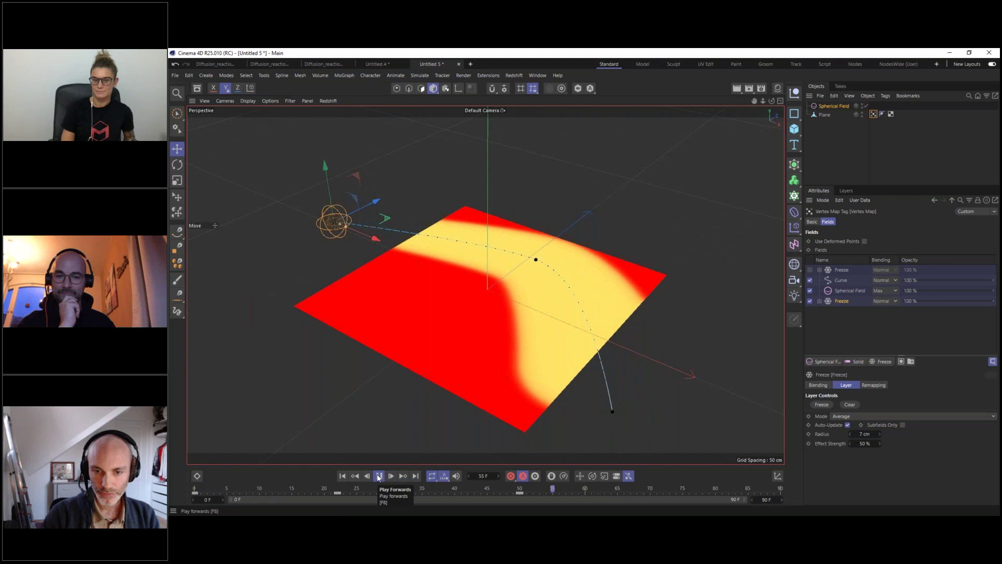
pyautogui.click(379, 476)
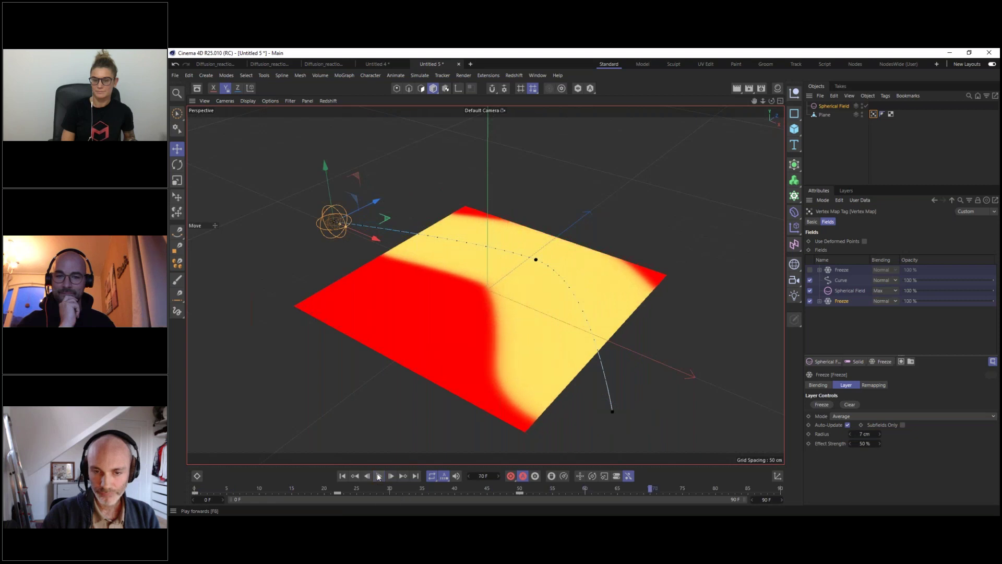
# Enable the top Freeze layer again and set its blending to Subtract
pyautogui.click(841, 282)
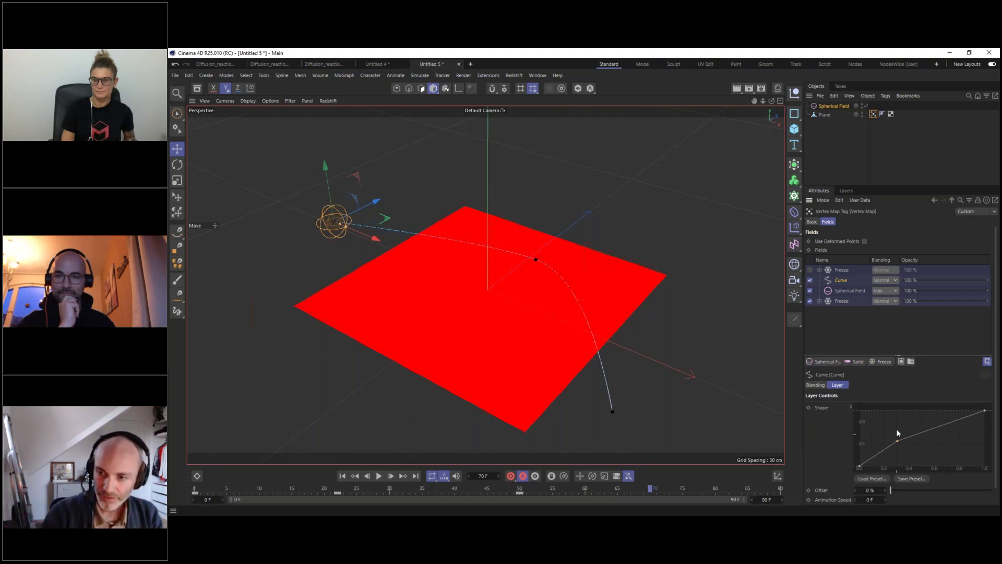
pyautogui.click(842, 271)
pyautogui.click(809, 270)
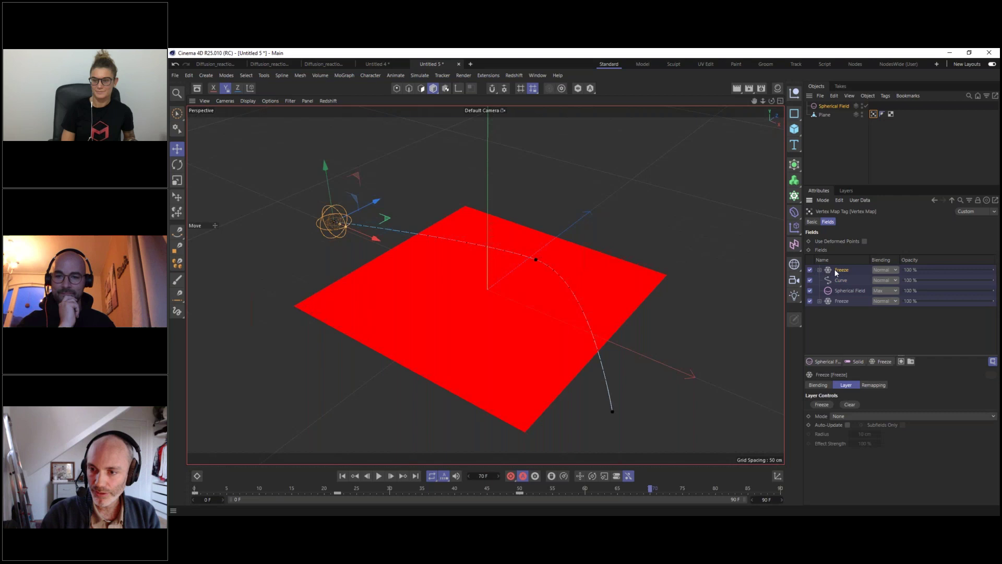
pyautogui.click(886, 270)
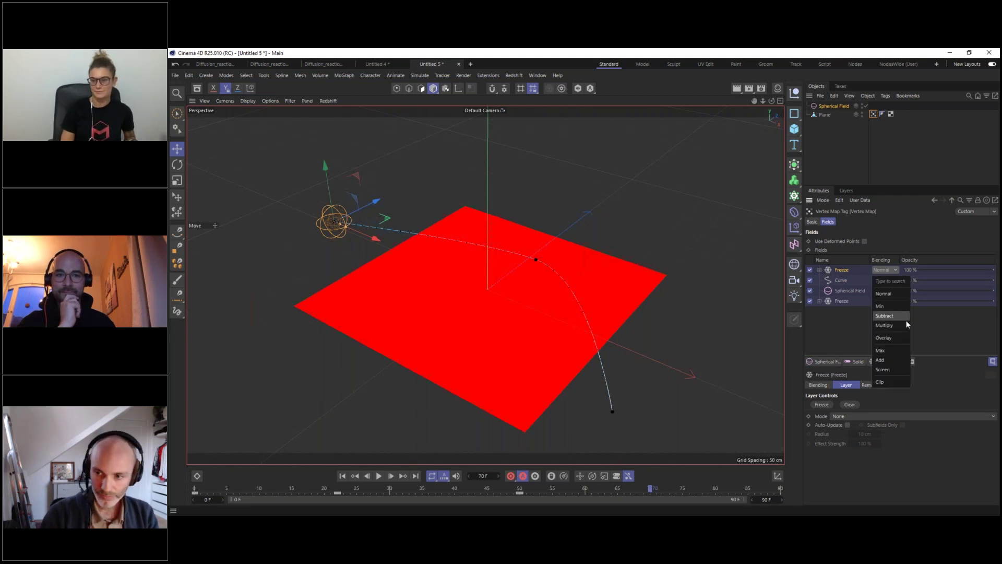
pyautogui.click(888, 315)
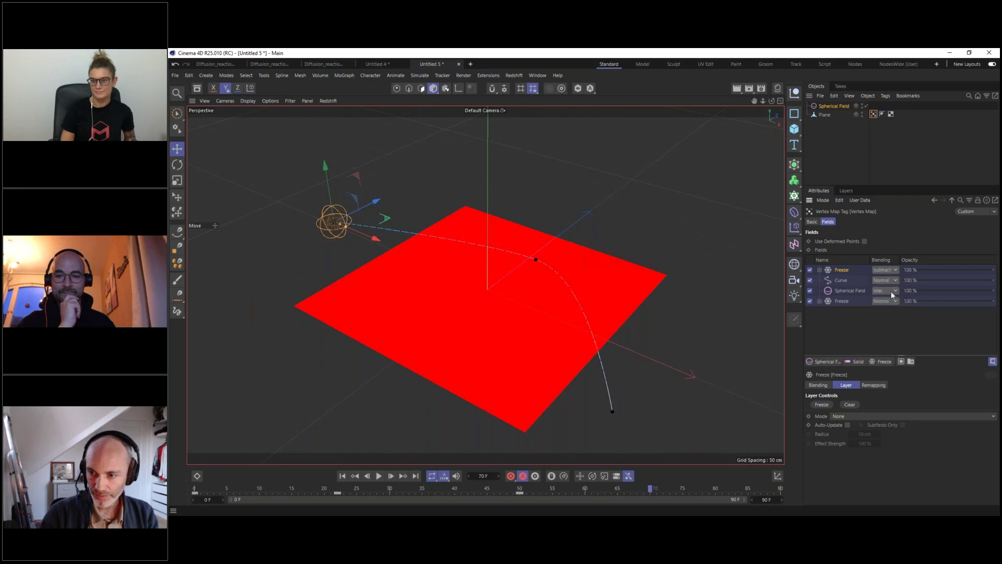
# Set the top Freeze layer to Average mode with Auto-Update on and a Radius of 14 cm
pyautogui.click(840, 302)
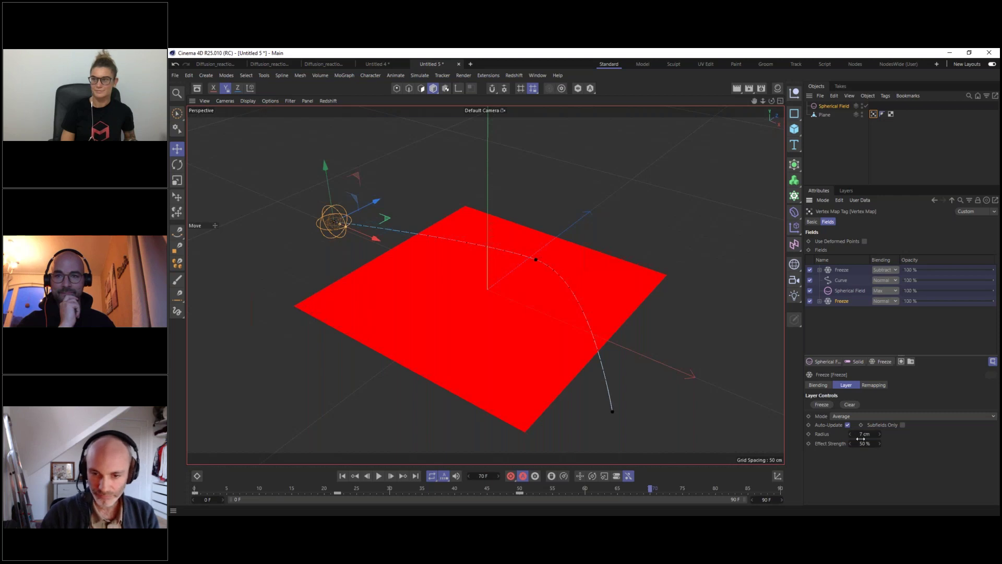
pyautogui.click(843, 270)
pyautogui.click(848, 416)
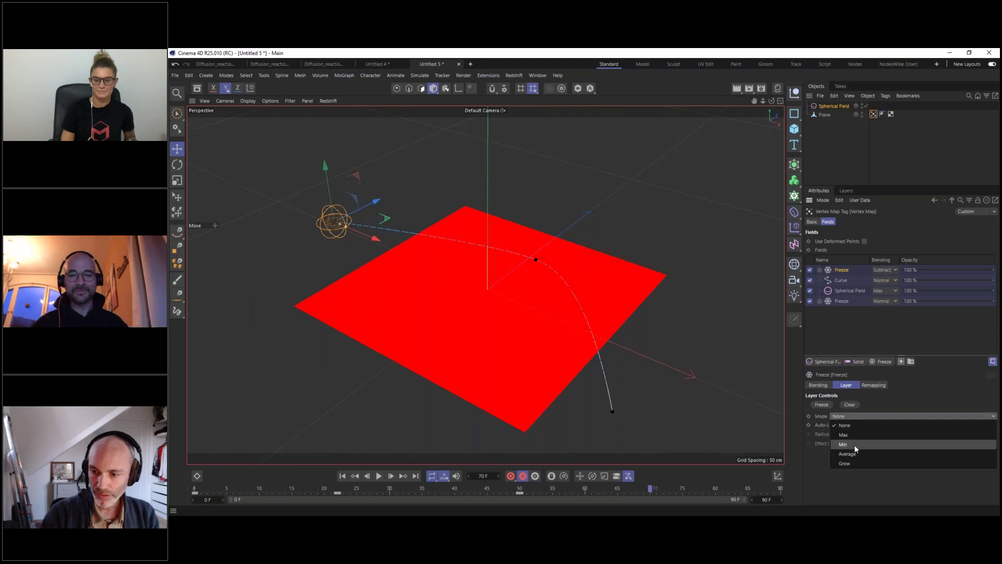
pyautogui.click(847, 454)
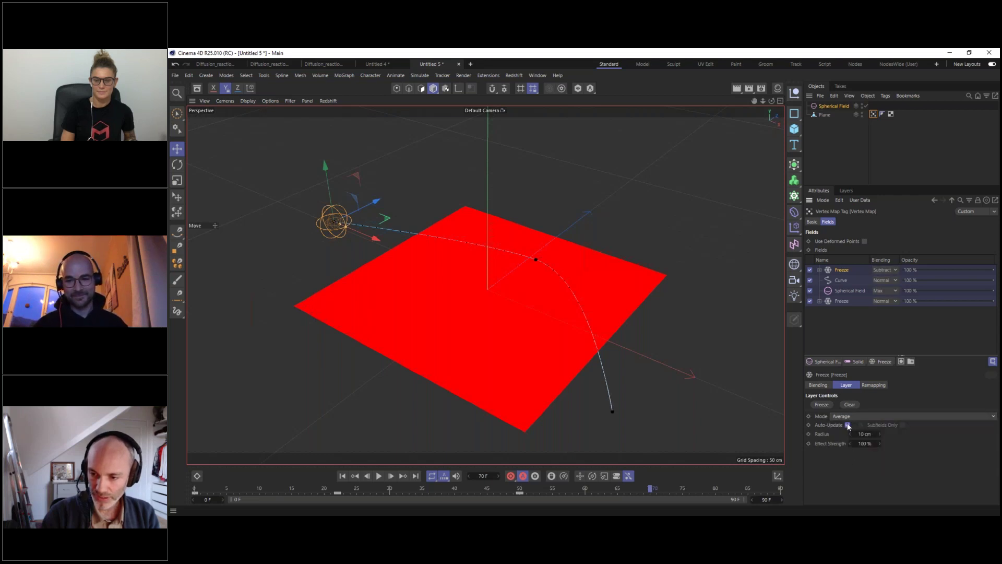
pyautogui.click(830, 425)
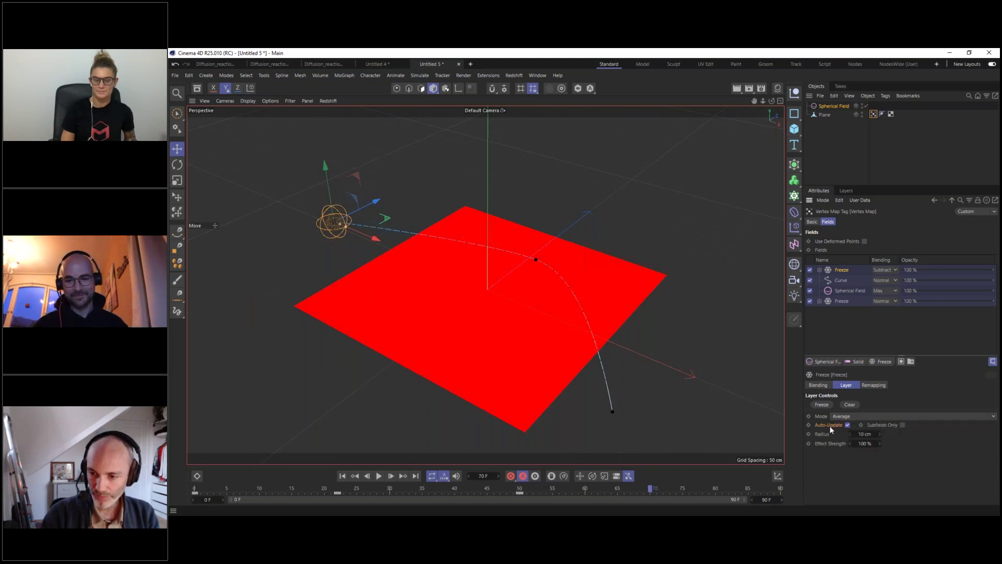
pyautogui.click(882, 434)
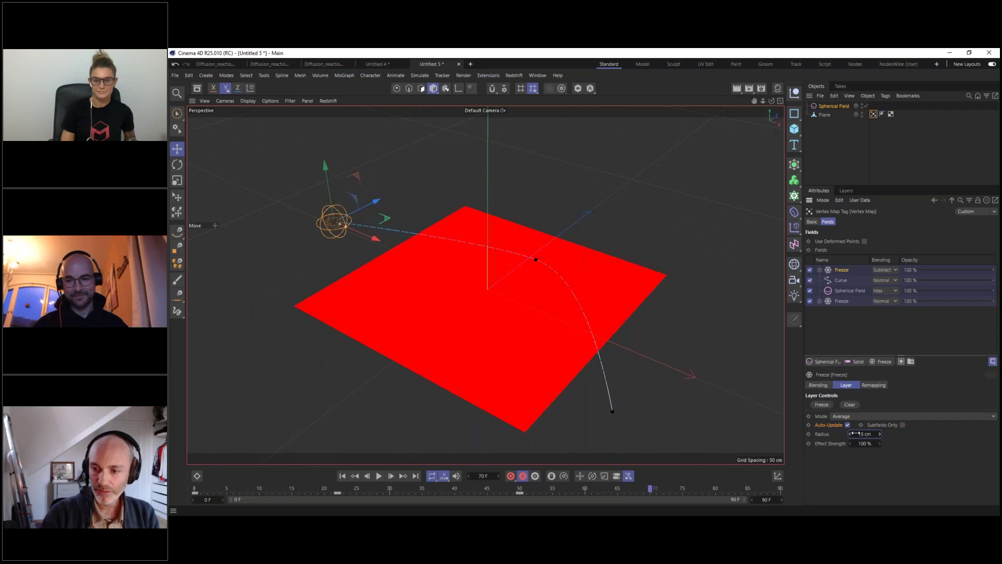
pyautogui.click(842, 301)
pyautogui.click(842, 269)
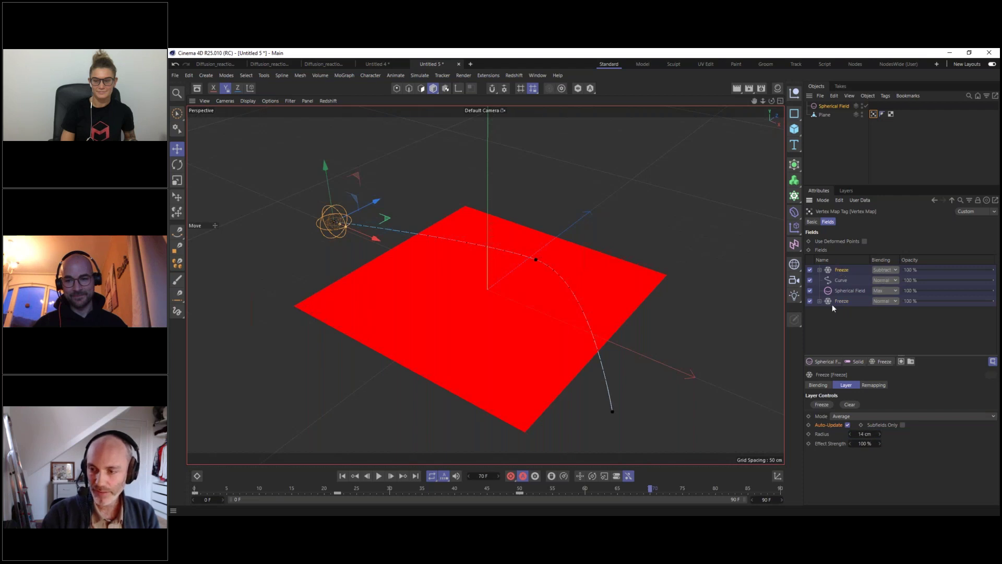
# Play the animation from the start to check the pattern along the field's path, and stop it partway
pyautogui.click(343, 475)
pyautogui.click(379, 476)
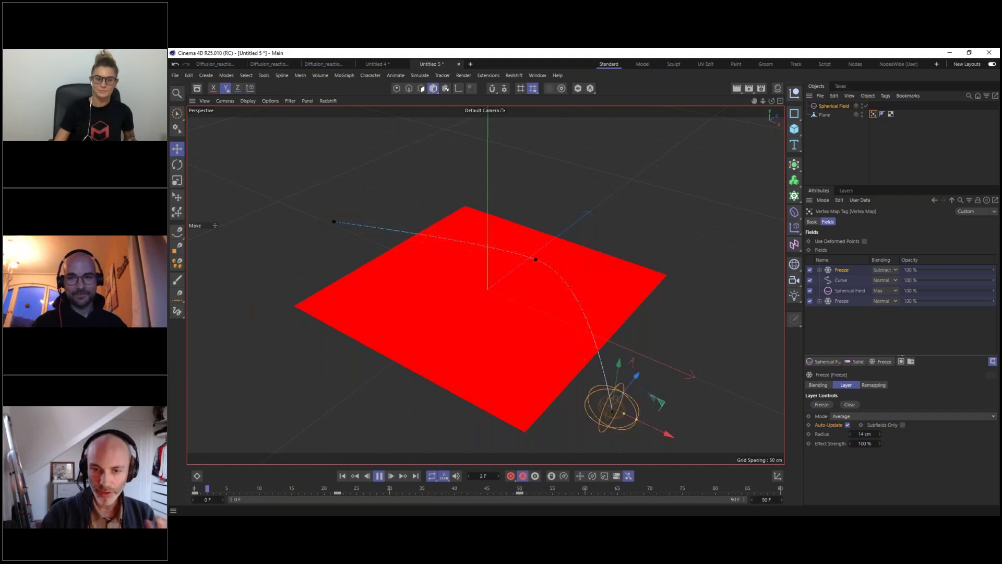
pyautogui.press('F8')
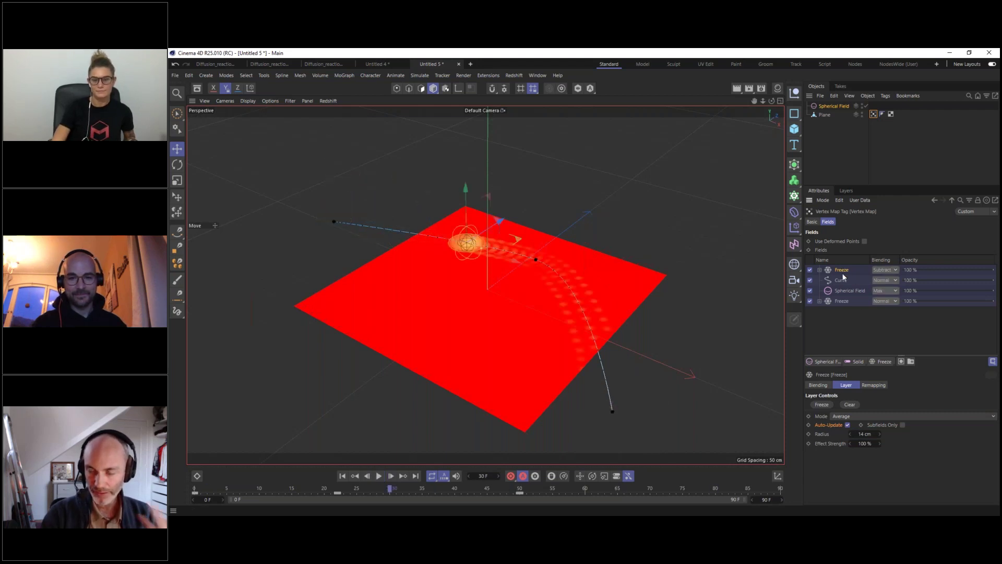
# Add a second Curve layer on top of the subtracting Freeze layer in the vertex map
pyautogui.click(884, 362)
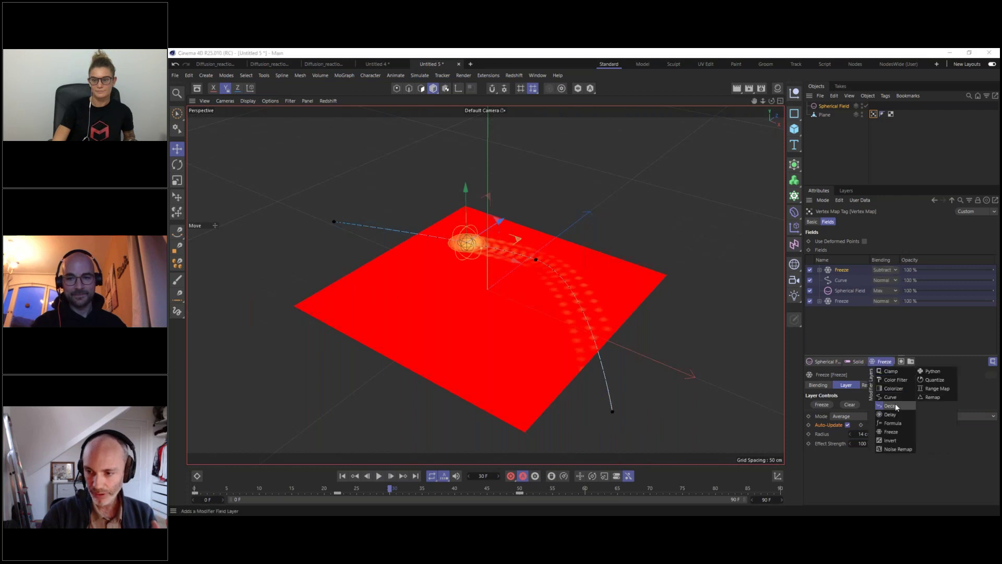
pyautogui.click(895, 400)
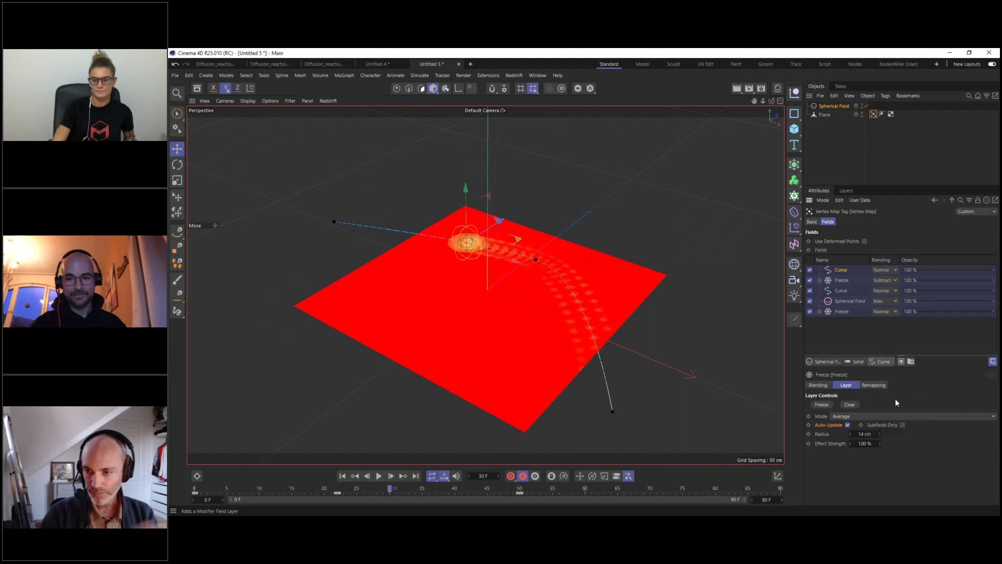
# Set the top Curve layer's blending to Add and bend its linear shape upward with a point at about 0.33, 0.6
pyautogui.click(879, 269)
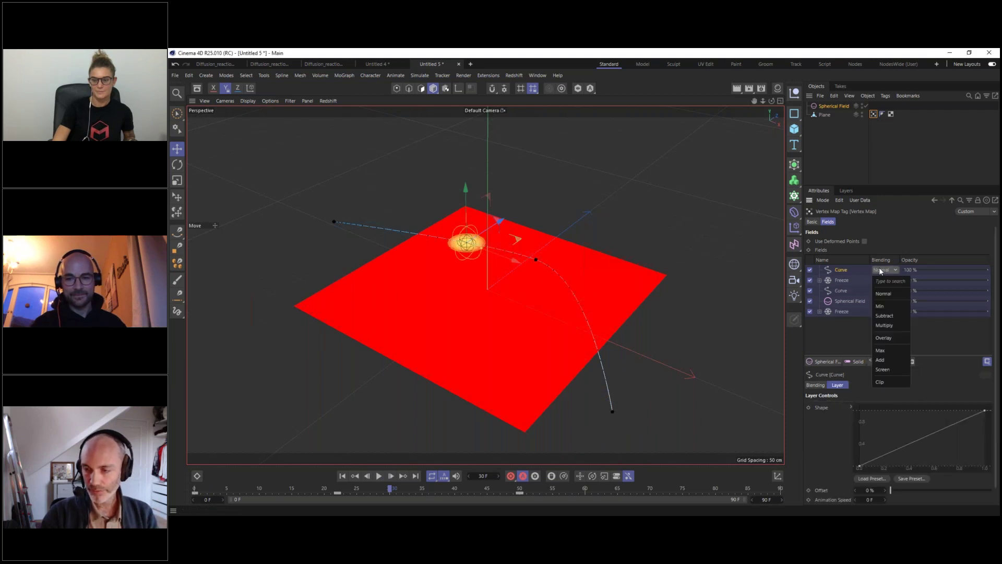
pyautogui.click(883, 360)
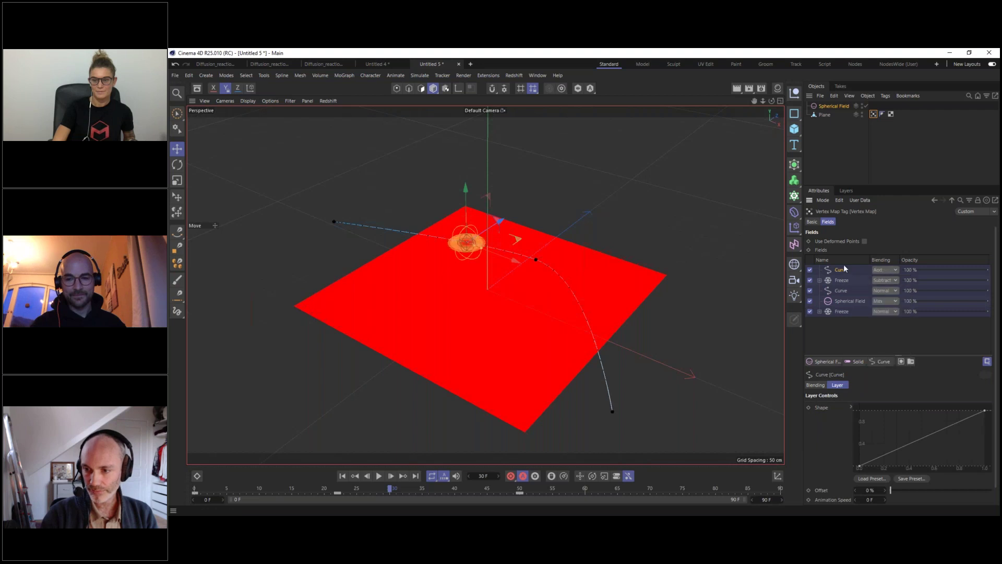
pyautogui.rightClick(892, 425)
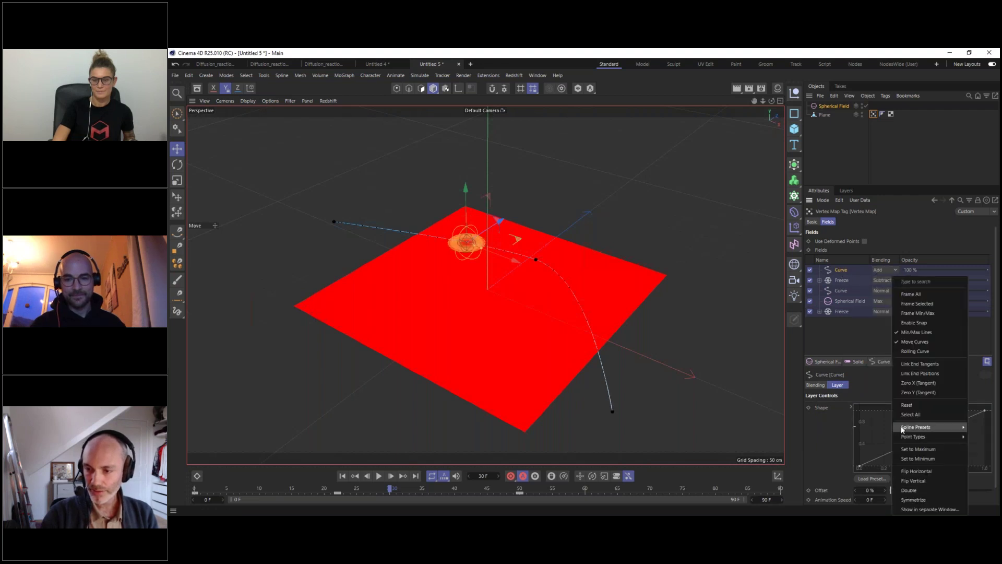
pyautogui.moveTo(924, 429)
pyautogui.click(976, 427)
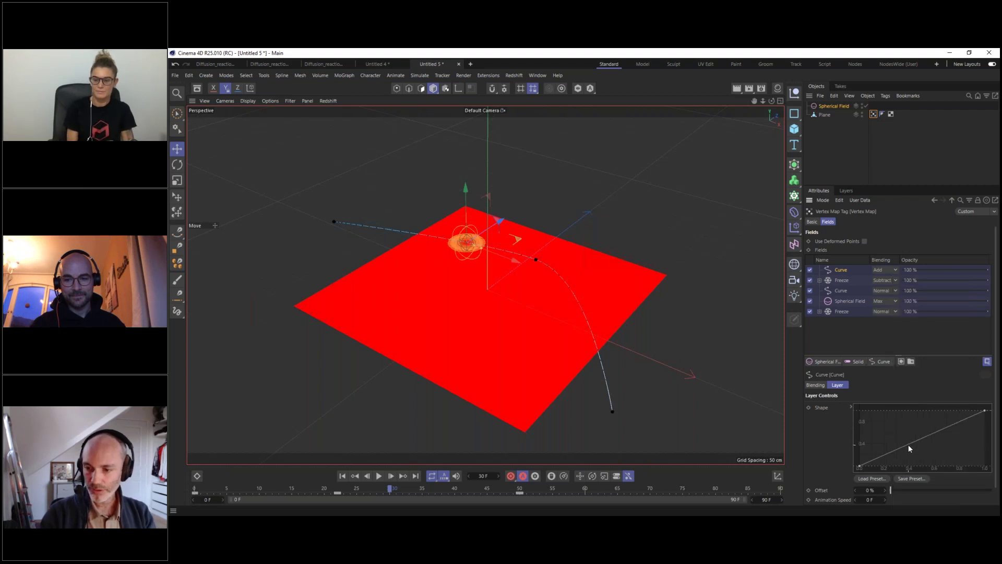
pyautogui.moveTo(907, 443); pyautogui.dragTo(901, 432)
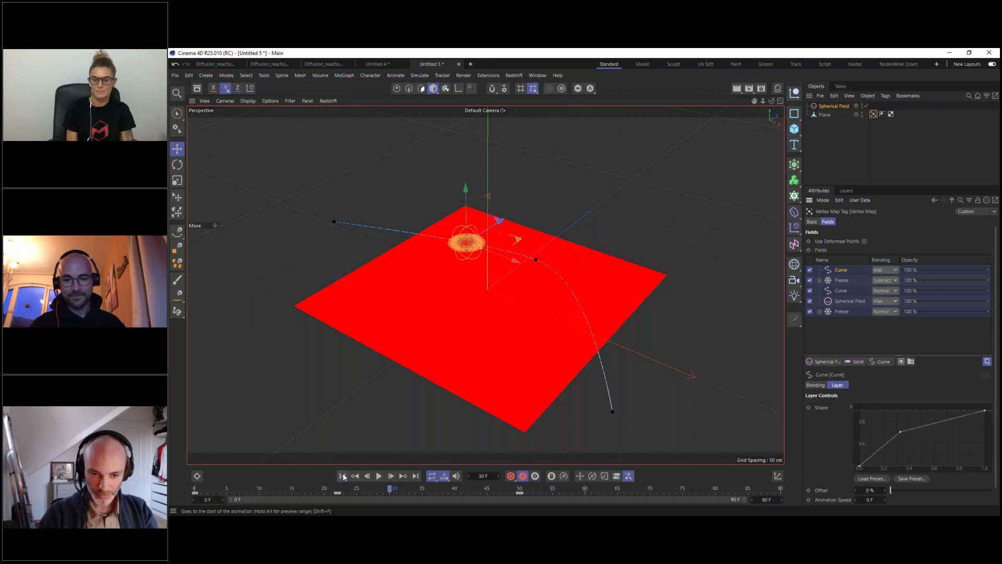
# Play the animation from the start and bend the lower Curve layer's shape upward with a point at about 0.18, 0.55
pyautogui.click(342, 476)
pyautogui.click(379, 476)
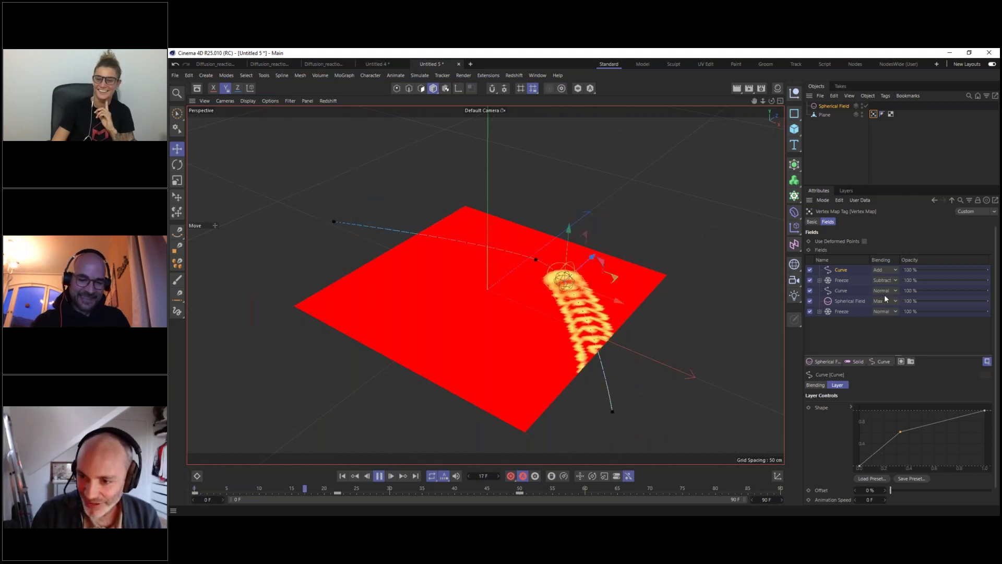
pyautogui.click(842, 289)
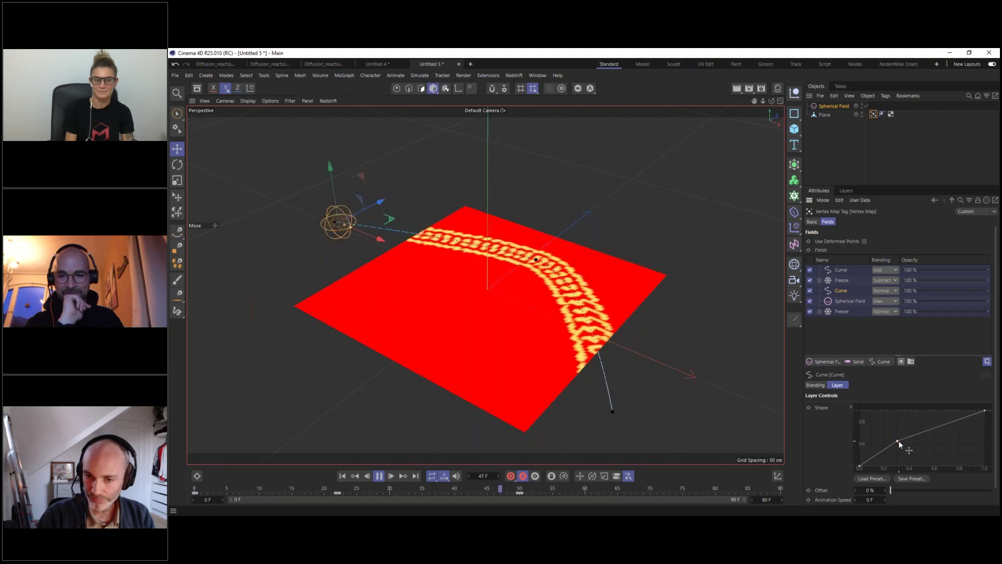
pyautogui.moveTo(899, 443); pyautogui.dragTo(897, 440)
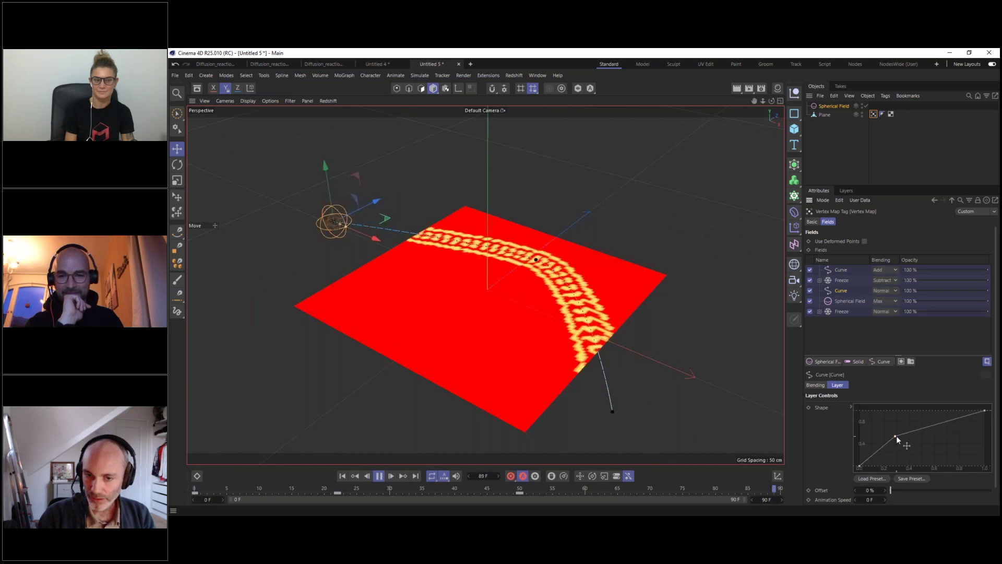
pyautogui.moveTo(897, 435); pyautogui.dragTo(888, 431)
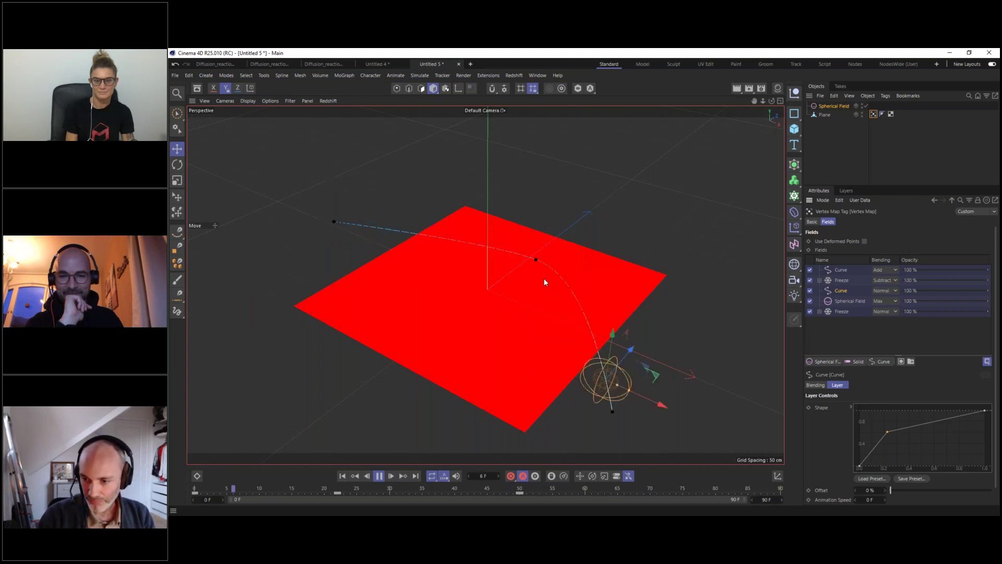
pyautogui.moveTo(887, 432); pyautogui.dragTo(882, 436)
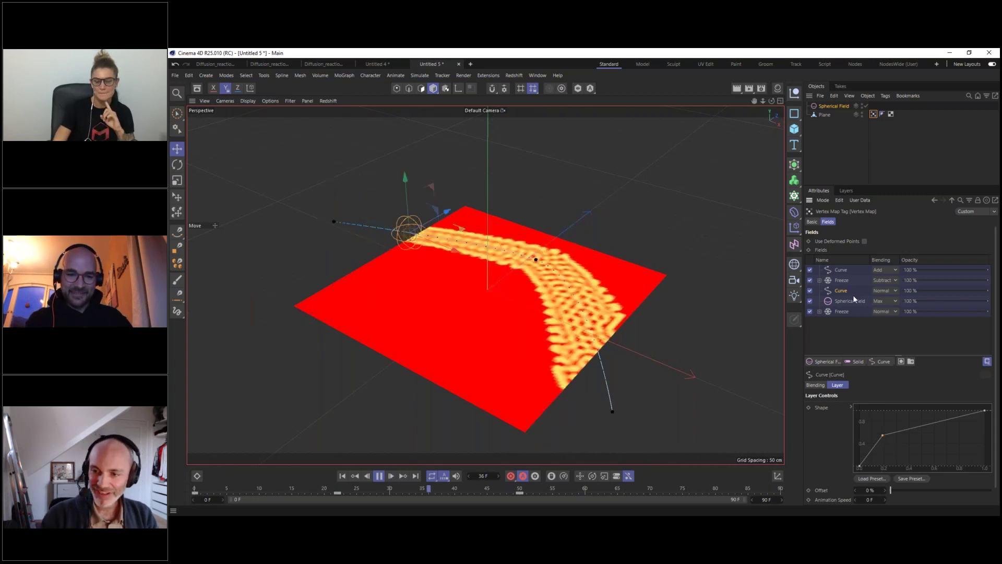
# Review the layer settings of the bottom Freeze, the subtracting Freeze and the lower Curve during playback
pyautogui.click(842, 312)
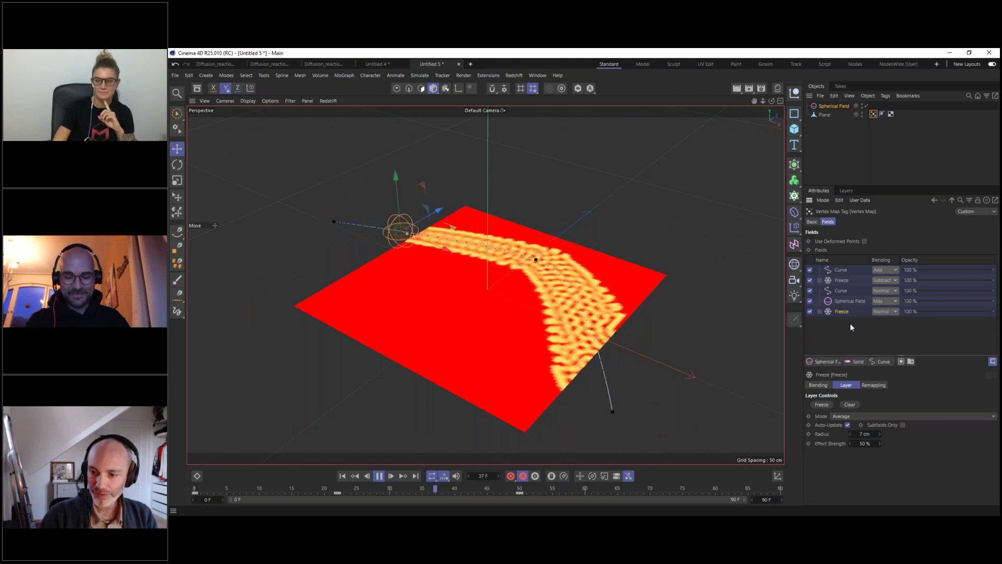
pyautogui.click(844, 278)
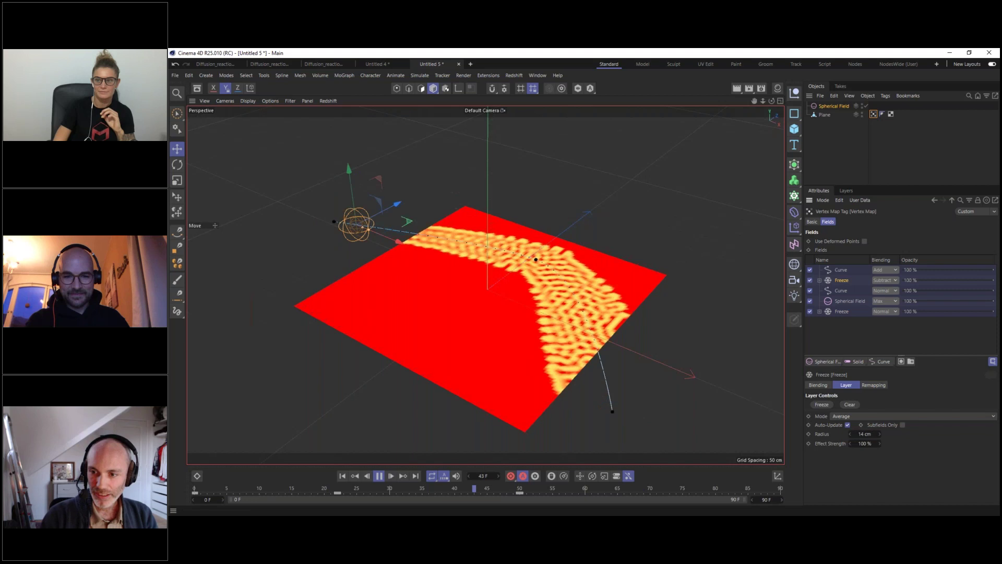
pyautogui.click(841, 293)
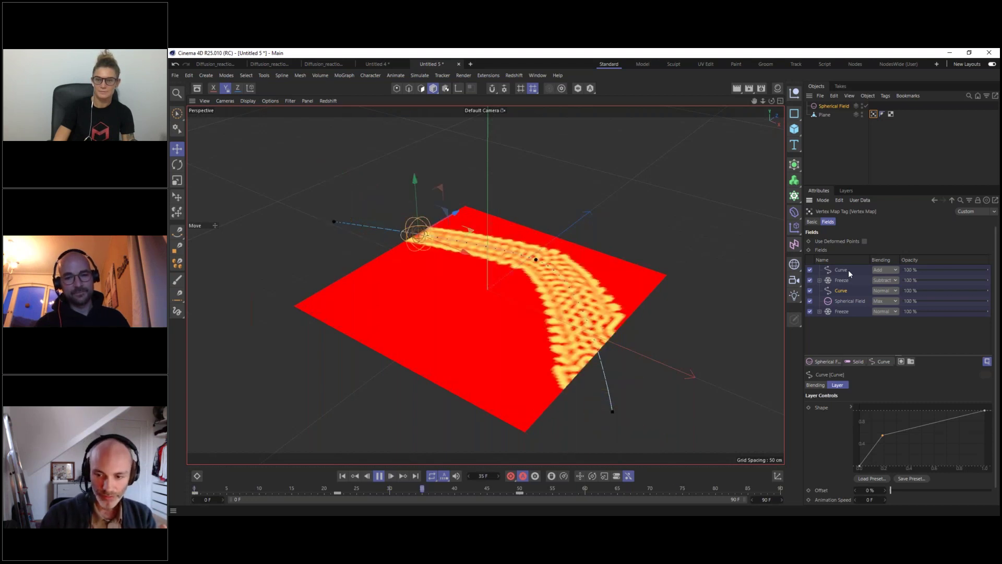
# Extend the animation's end to frame 175 and stop the playback after watching the pattern grow
pyautogui.doubleClick(766, 500)
pyautogui.write('175')
pyautogui.press('Return')
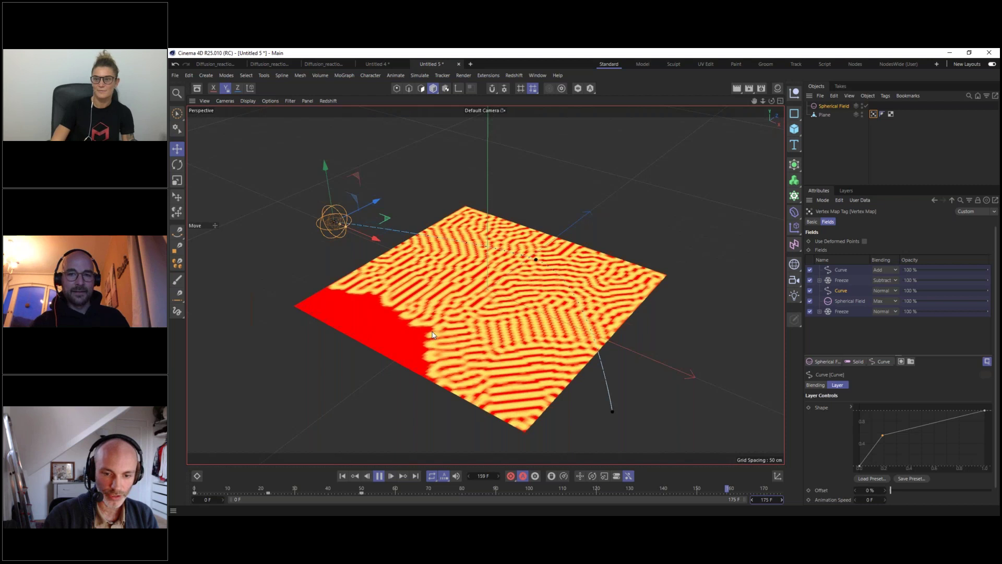
pyautogui.click(379, 476)
# Set the bottom Freeze layer's Radius to 8 cm and replay the animation from the start
pyautogui.click(839, 310)
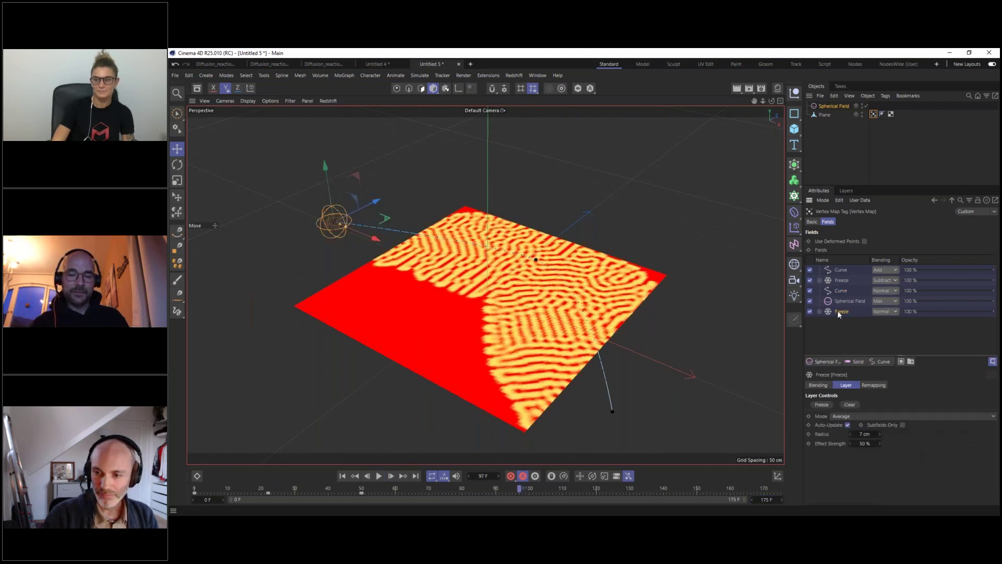
pyautogui.click(879, 433)
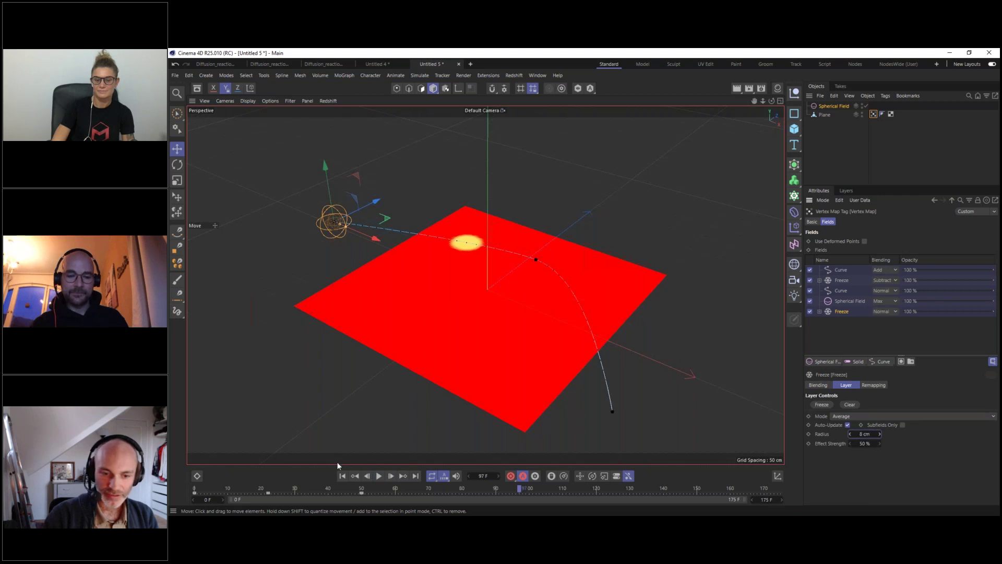
pyautogui.click(343, 476)
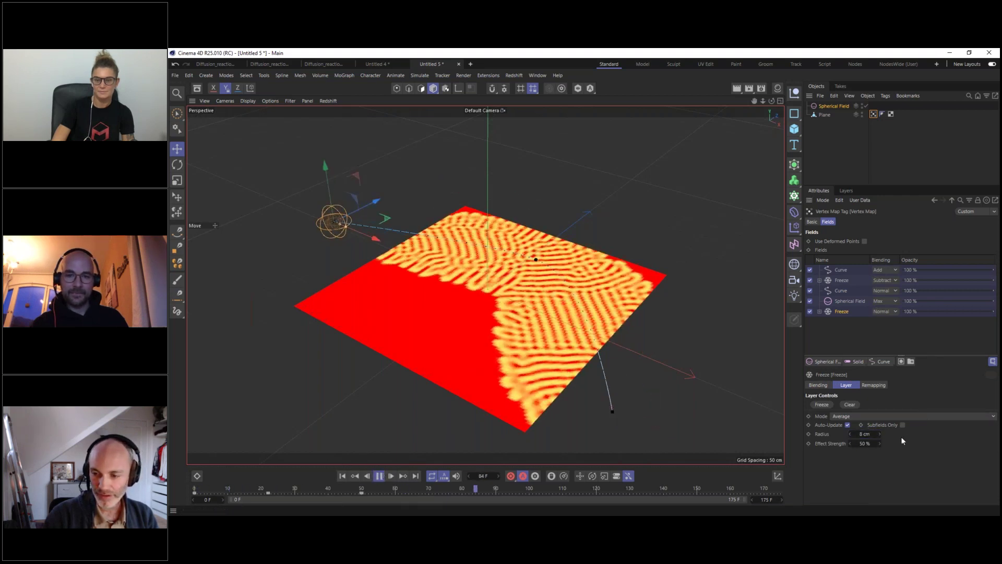
# Raise the subtracting Freeze layer's Radius to 16 cm and stop the playback near the end of the animation
pyautogui.click(841, 281)
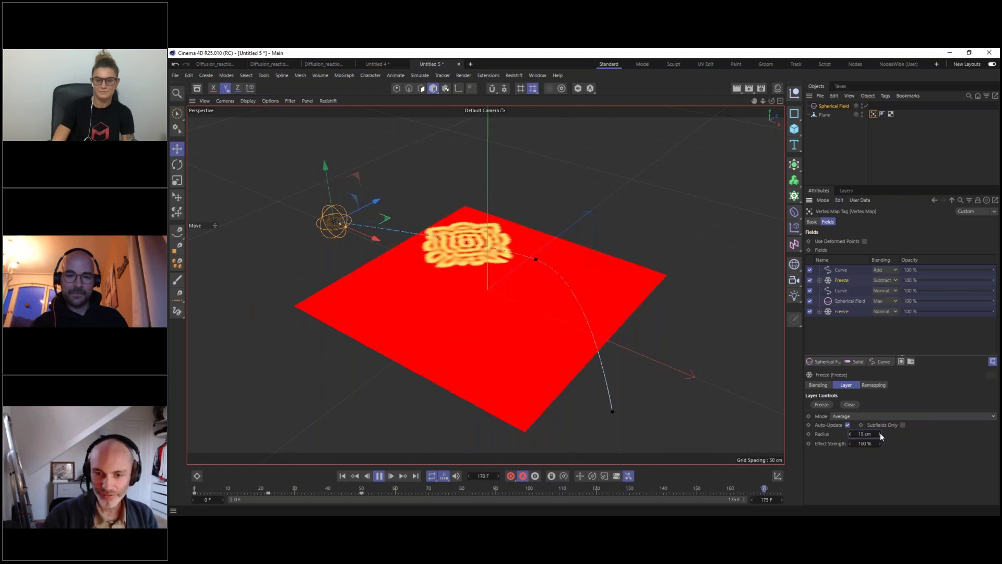
pyautogui.click(880, 434)
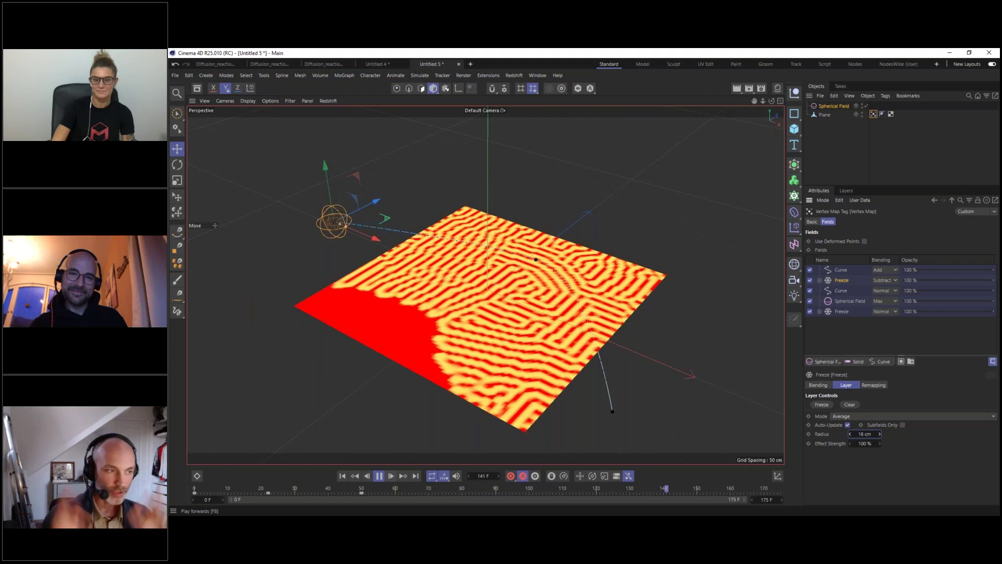
pyautogui.click(379, 476)
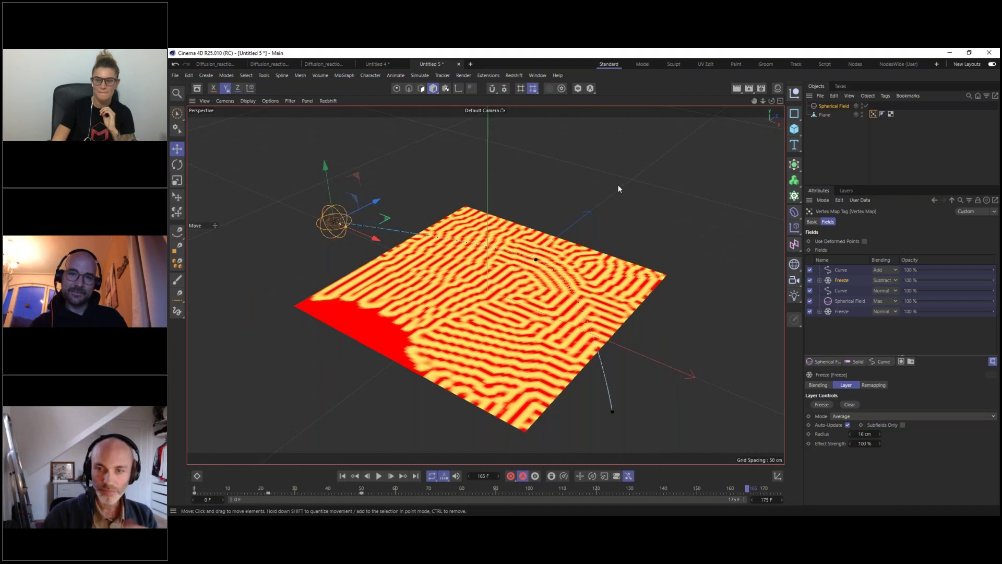
# Add a Displacer deformer as a child of the Plane and assign it a Color shader
pyautogui.click(822, 116)
pyautogui.click(836, 144)
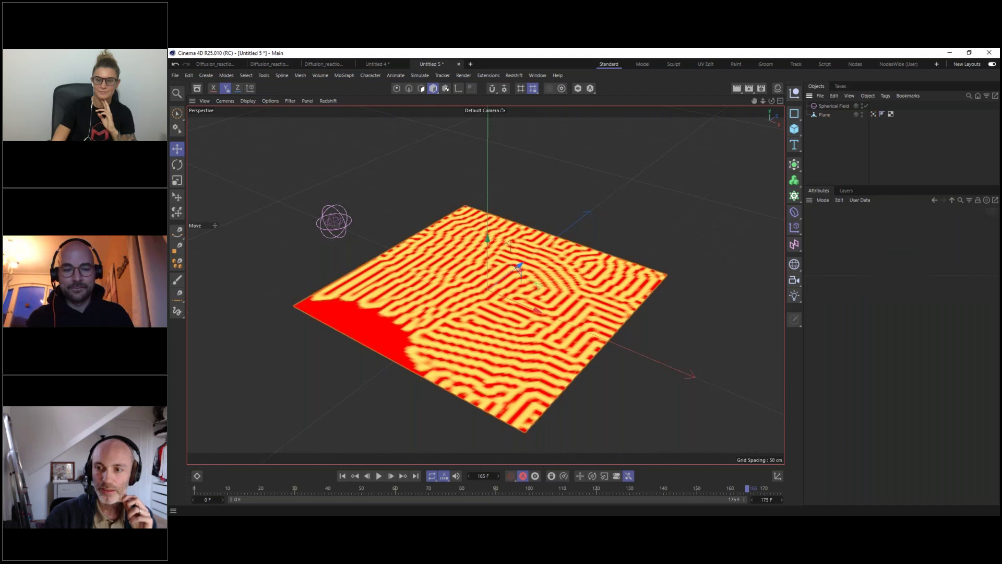
pyautogui.click(824, 115)
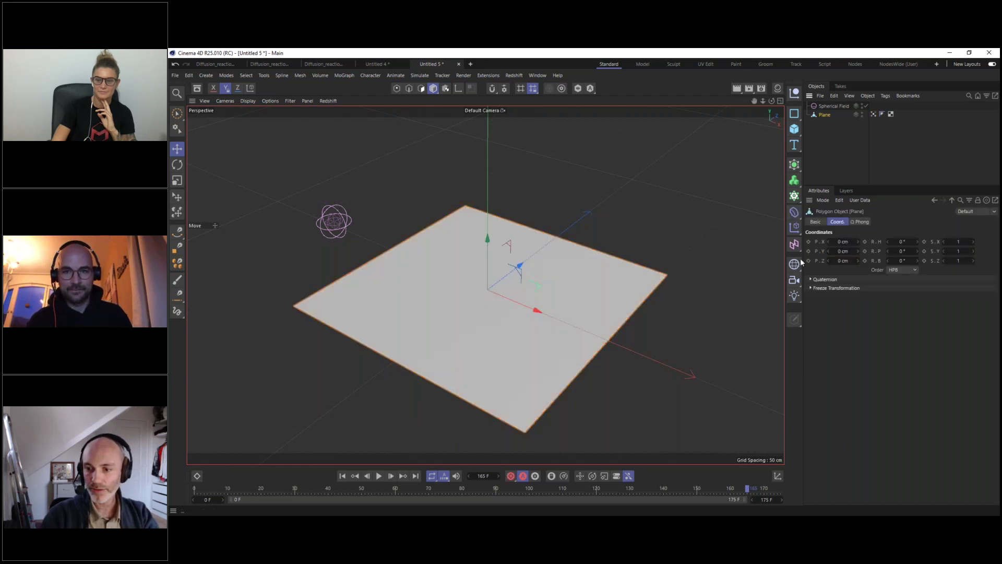
pyautogui.moveTo(796, 213)
pyautogui.mouseDown()
pyautogui.moveTo(844, 345)
pyautogui.moveTo(830, 453)
pyautogui.mouseUp()
pyautogui.click(877, 221)
pyautogui.click(836, 250)
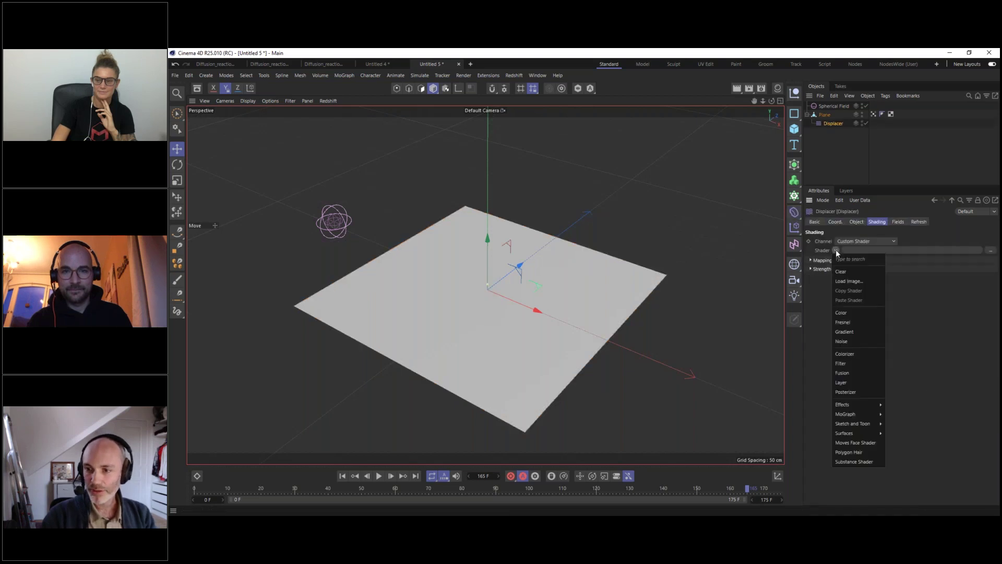
pyautogui.click(850, 312)
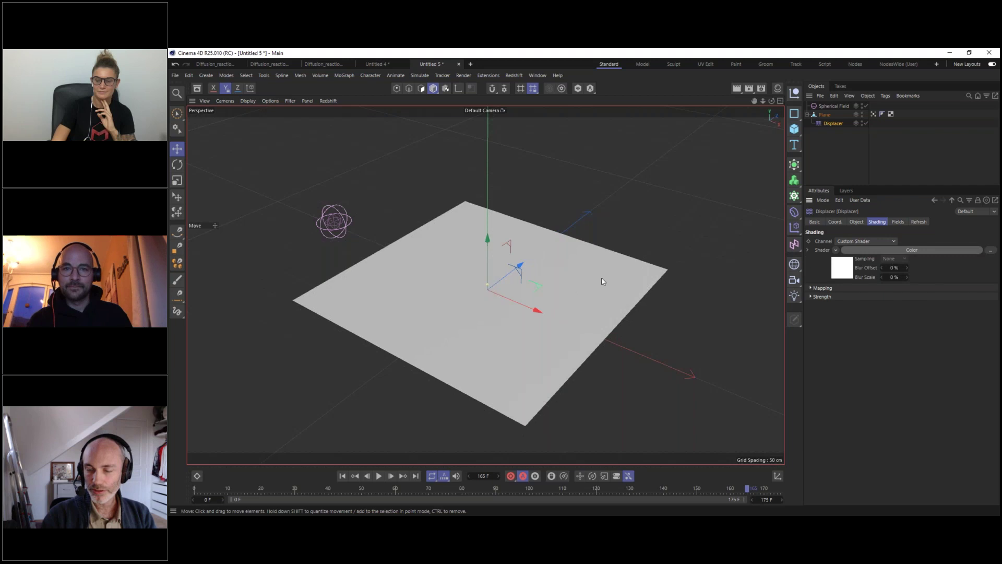
# Increase the Displacer's Height and add the Plane's vertex map as its field
pyautogui.click(857, 221)
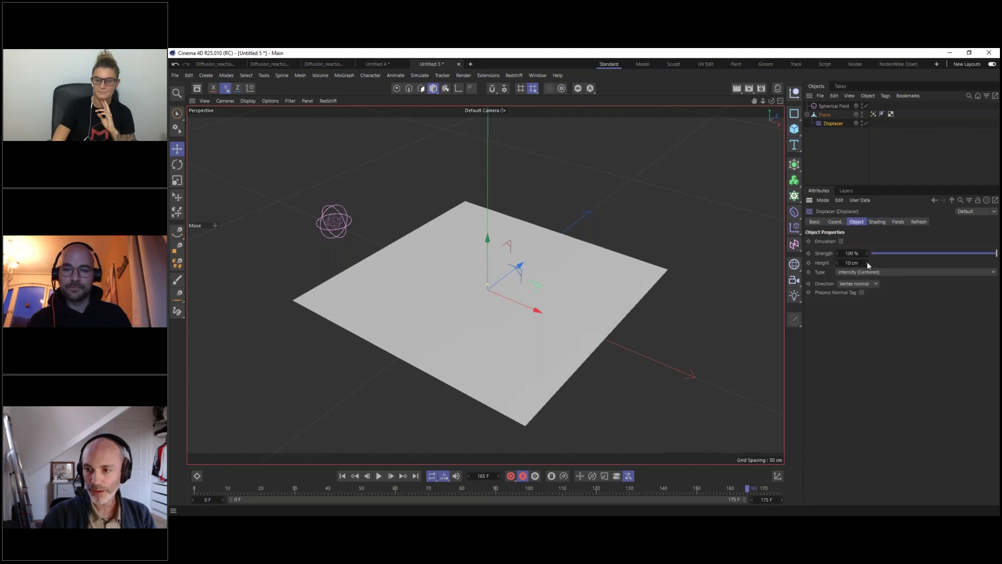
pyautogui.moveTo(852, 262); pyautogui.dragTo(866, 262)
pyautogui.click(897, 222)
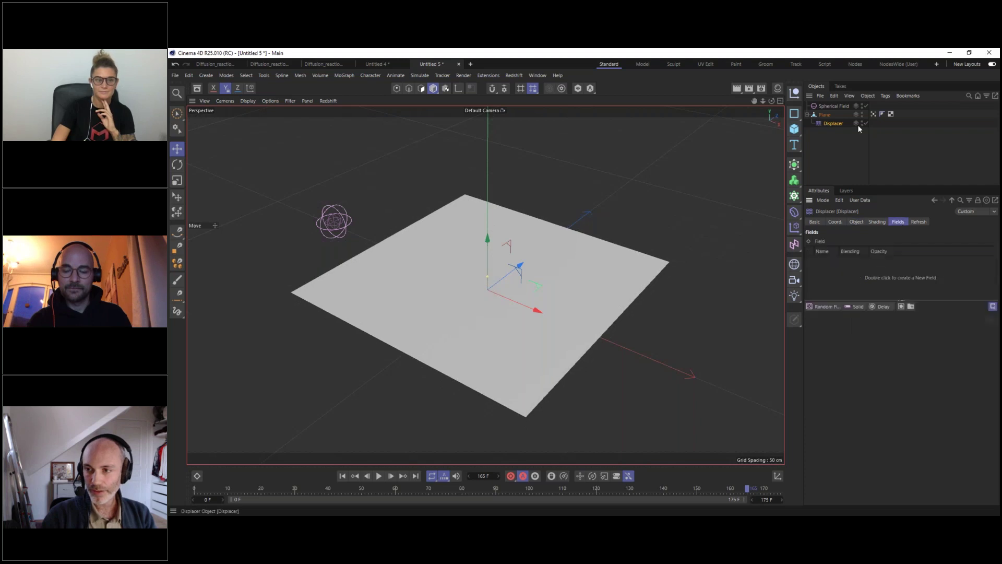
pyautogui.moveTo(873, 114); pyautogui.dragTo(829, 271)
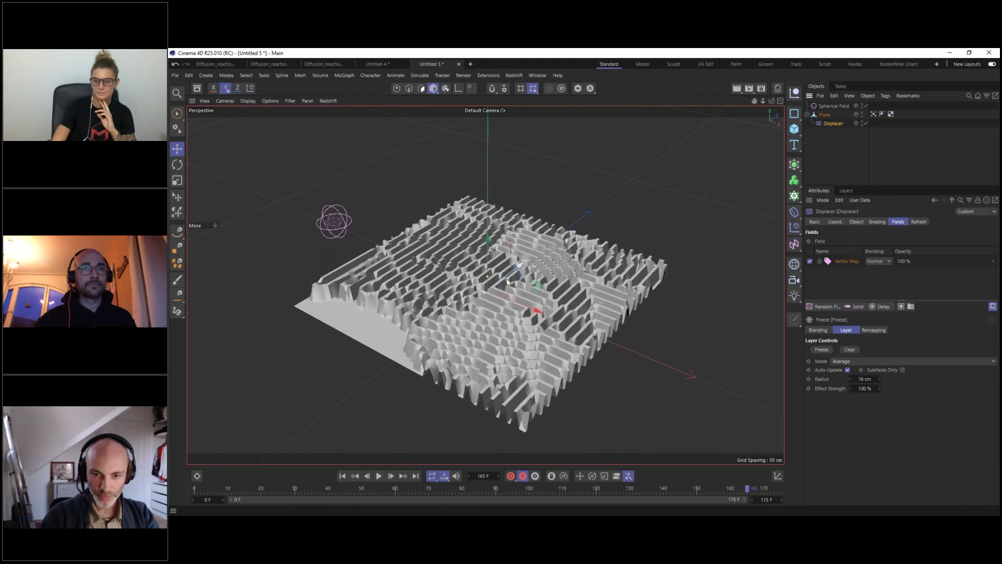
pyautogui.keyDown('alt'); pyautogui.moveTo(507, 282); pyautogui.dragTo(589, 268); pyautogui.keyUp('alt')
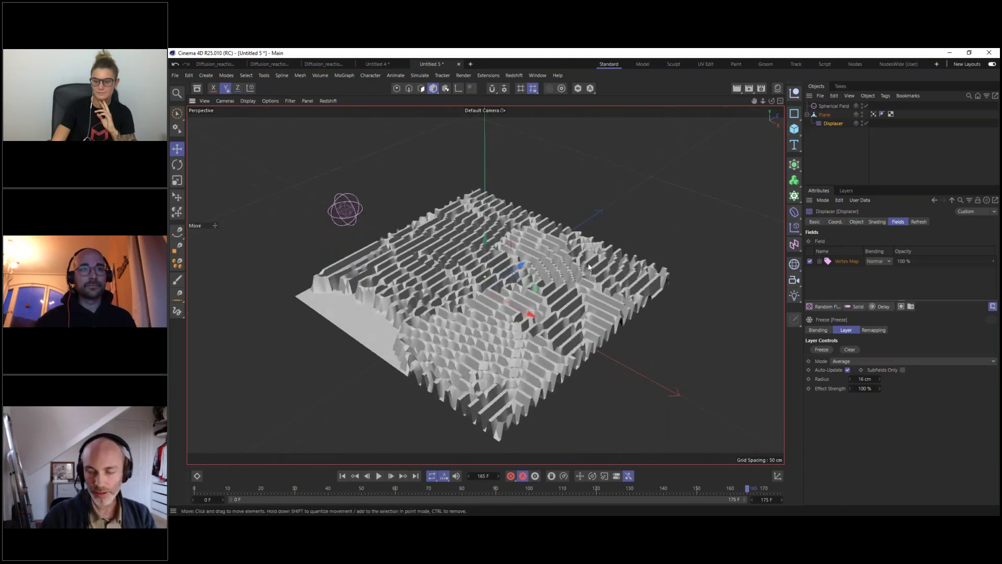
# Display the vertex map on the displaced Plane to compare it with the relief
pyautogui.click(823, 115)
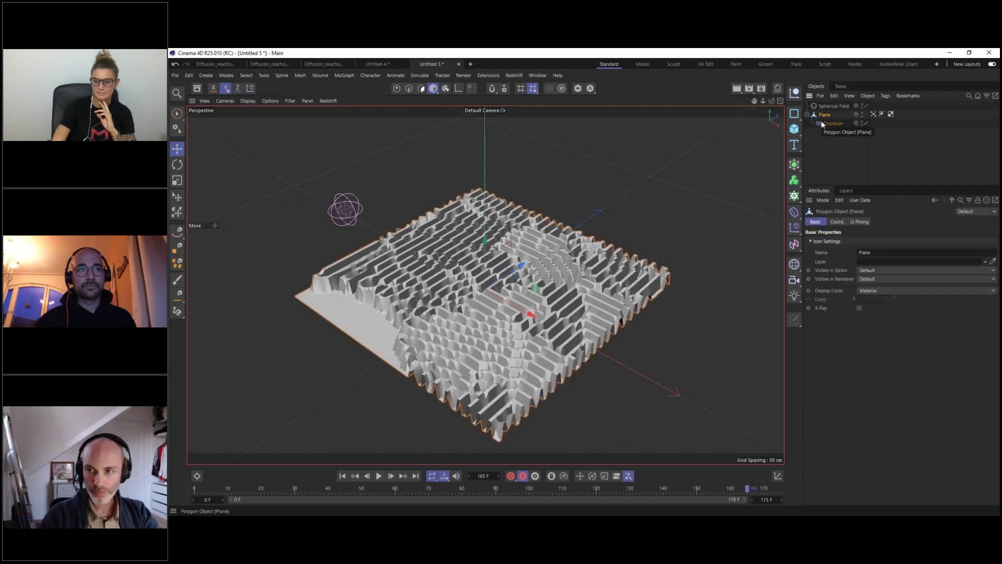
pyautogui.click(872, 115)
pyautogui.click(896, 222)
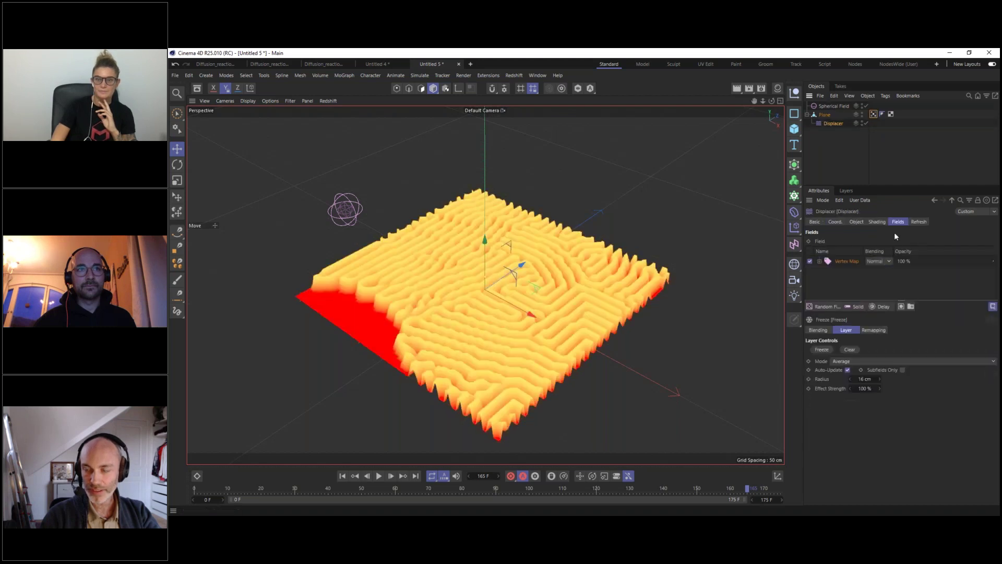
pyautogui.click(831, 135)
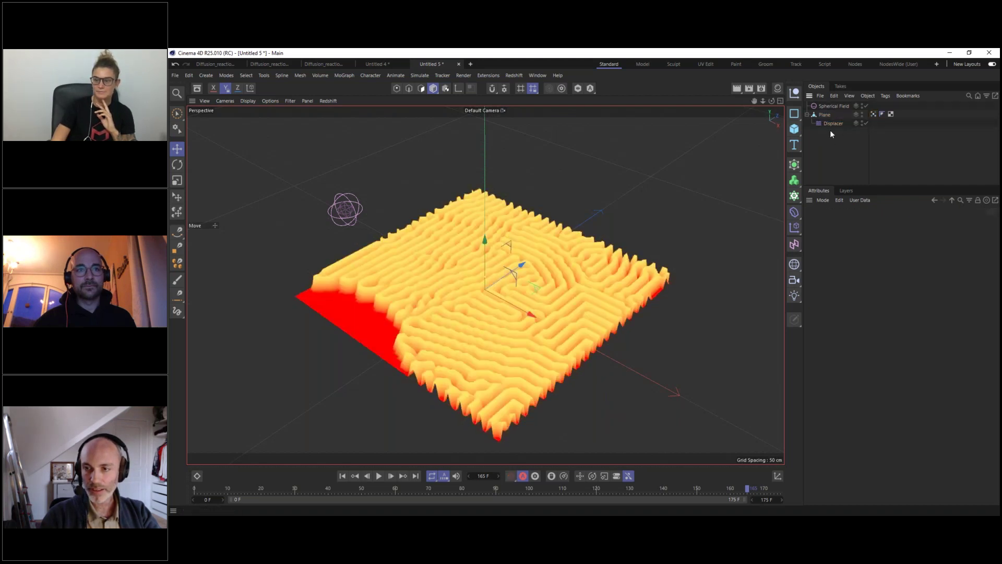
# Add a Delta Mush deformer as a child of the Plane and place it below the Displacer
pyautogui.click(826, 114)
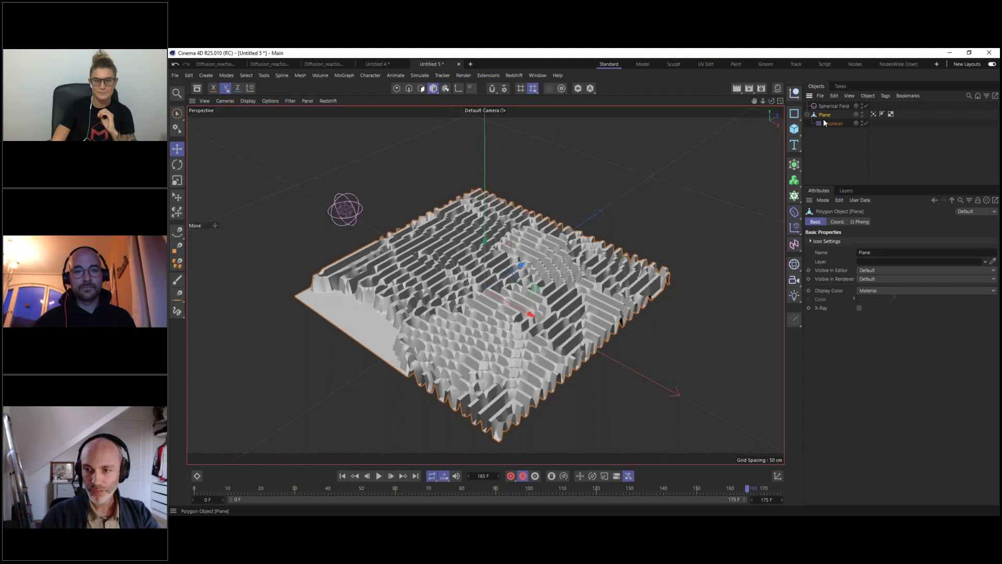
pyautogui.click(794, 211)
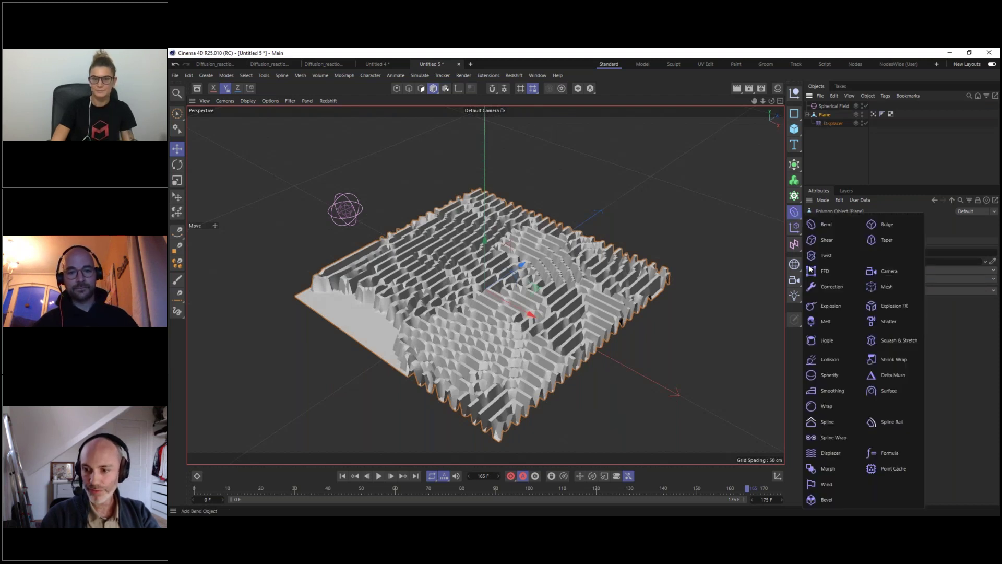
pyautogui.click(893, 375)
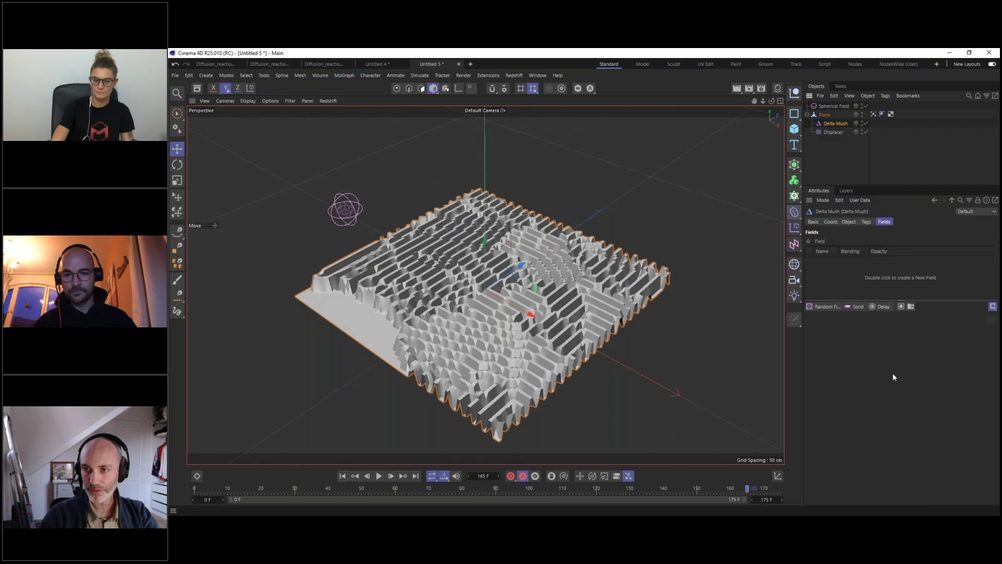
pyautogui.moveTo(835, 123); pyautogui.dragTo(834, 134)
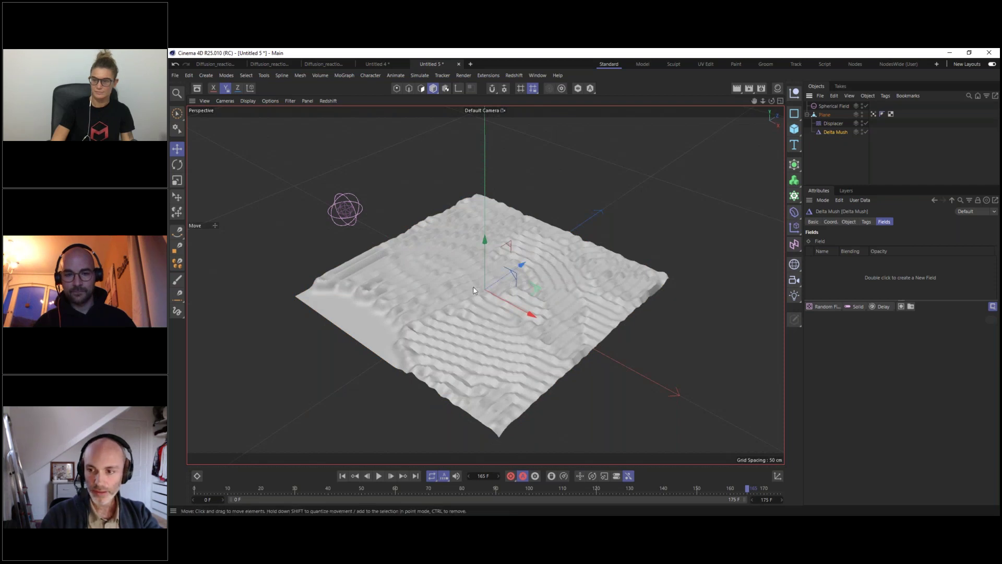
# Inspect the smoothed relief and adjust the Delta Mush deformer's Strength and Iterations
pyautogui.keyDown('alt'); pyautogui.moveTo(473, 290); pyautogui.dragTo(471, 313); pyautogui.keyUp('alt')
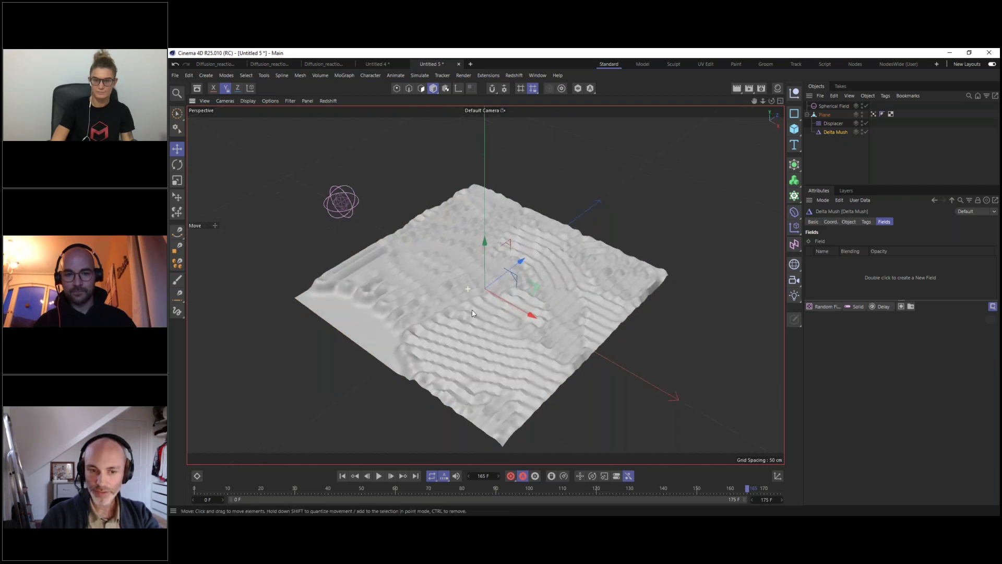
pyautogui.scroll(2, 472, 313)
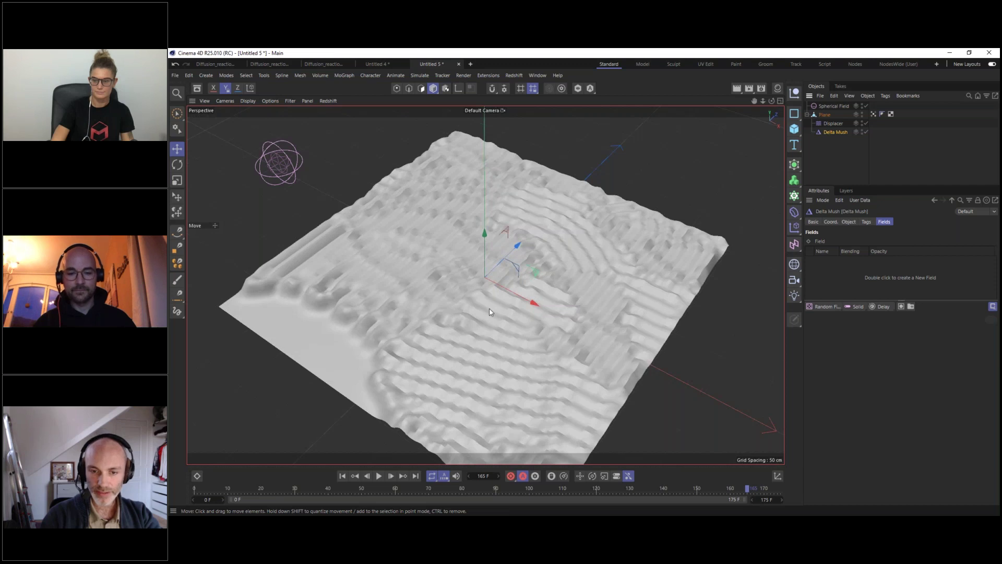
pyautogui.keyDown('alt'); pyautogui.moveTo(489, 308); pyautogui.dragTo(483, 280); pyautogui.keyUp('alt')
pyautogui.keyDown('alt'); pyautogui.moveTo(483, 280); pyautogui.dragTo(526, 245, button='middle'); pyautogui.keyUp('alt')
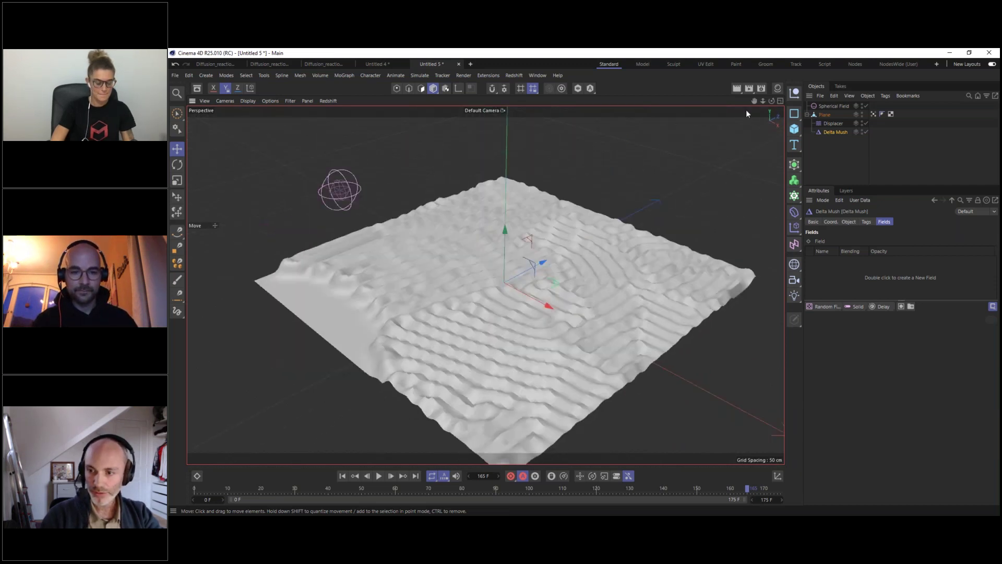
pyautogui.click(838, 124)
pyautogui.click(835, 133)
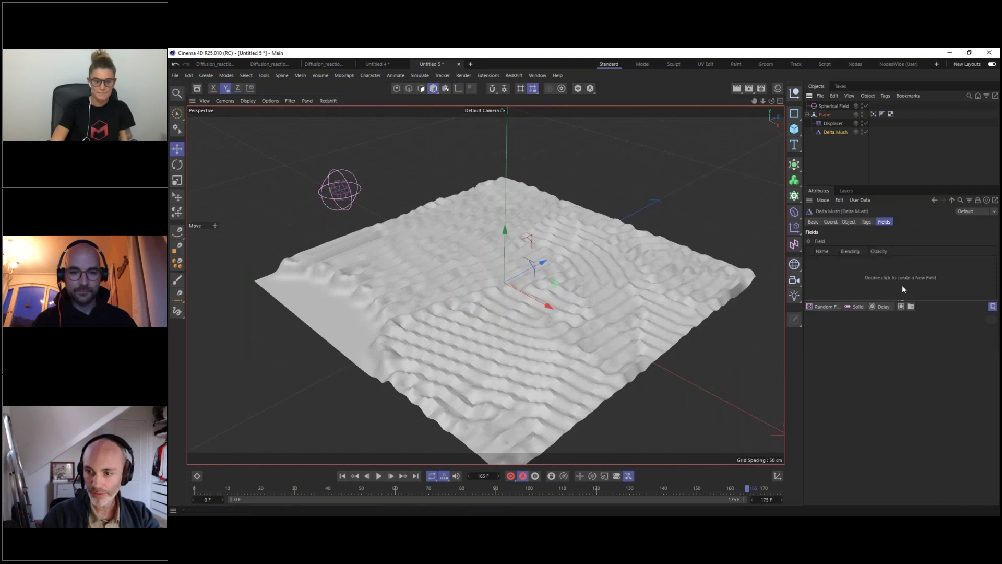
pyautogui.click(851, 221)
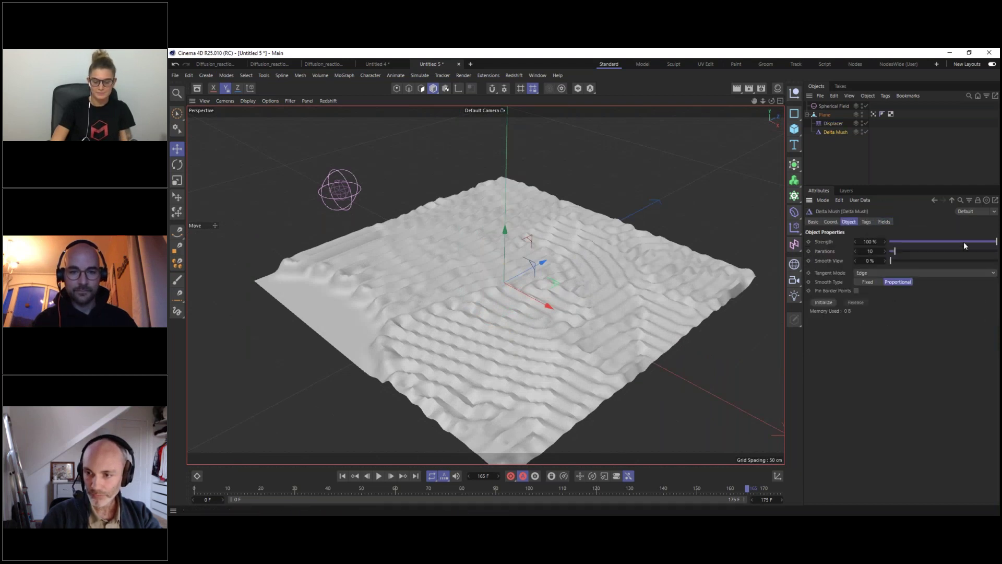
pyautogui.moveTo(995, 242)
pyautogui.mouseDown()
pyautogui.moveTo(985, 242)
pyautogui.moveTo(997, 242)
pyautogui.mouseUp()
pyautogui.moveTo(894, 251); pyautogui.dragTo(899, 253)
pyautogui.moveTo(990, 243)
pyautogui.mouseDown()
pyautogui.moveTo(974, 243)
pyautogui.moveTo(983, 243)
pyautogui.mouseUp()
# Disable the Angle Limit in the Plane's Phong tag and check the shading of the relief
pyautogui.click(882, 113)
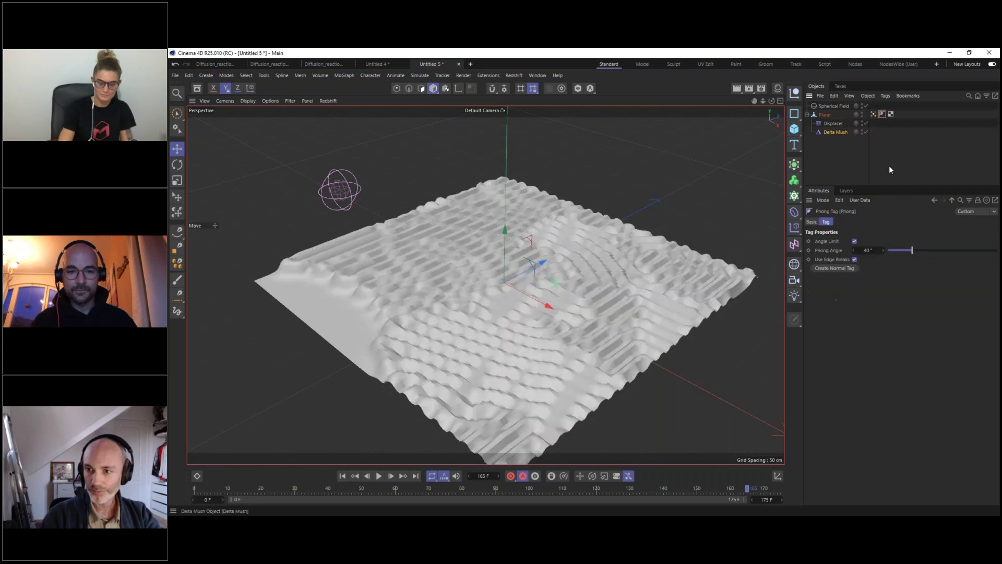
pyautogui.click(855, 242)
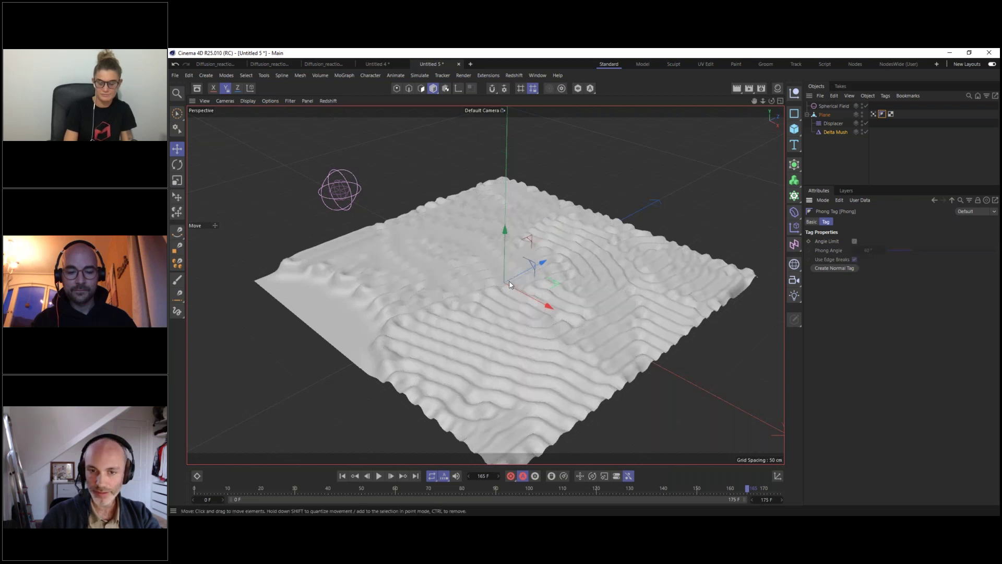
pyautogui.keyDown('alt'); pyautogui.moveTo(509, 281); pyautogui.dragTo(501, 303); pyautogui.keyUp('alt')
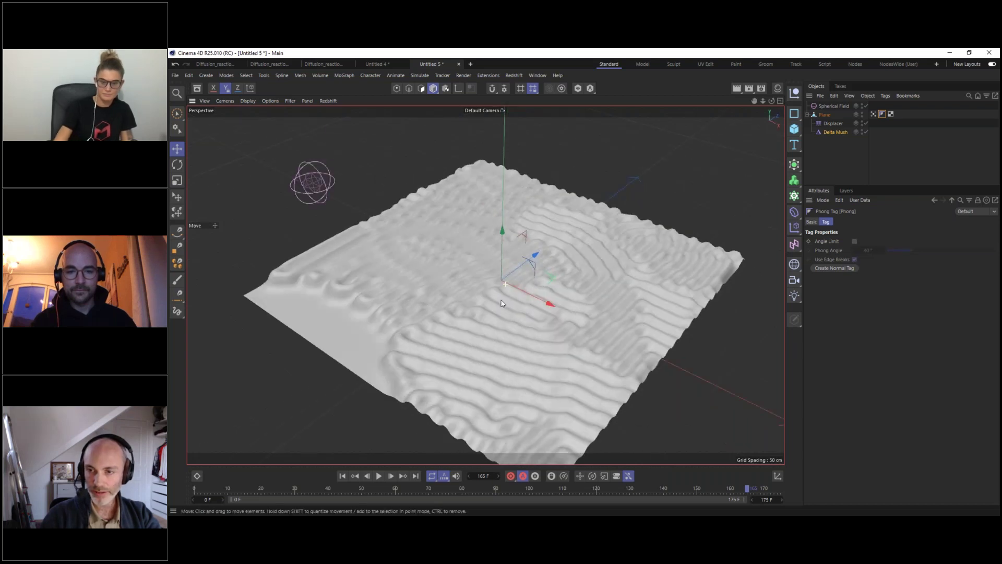
# Place the Plane inside a Subdivision Surface and disable the Delta Mush deformer
pyautogui.click(825, 115)
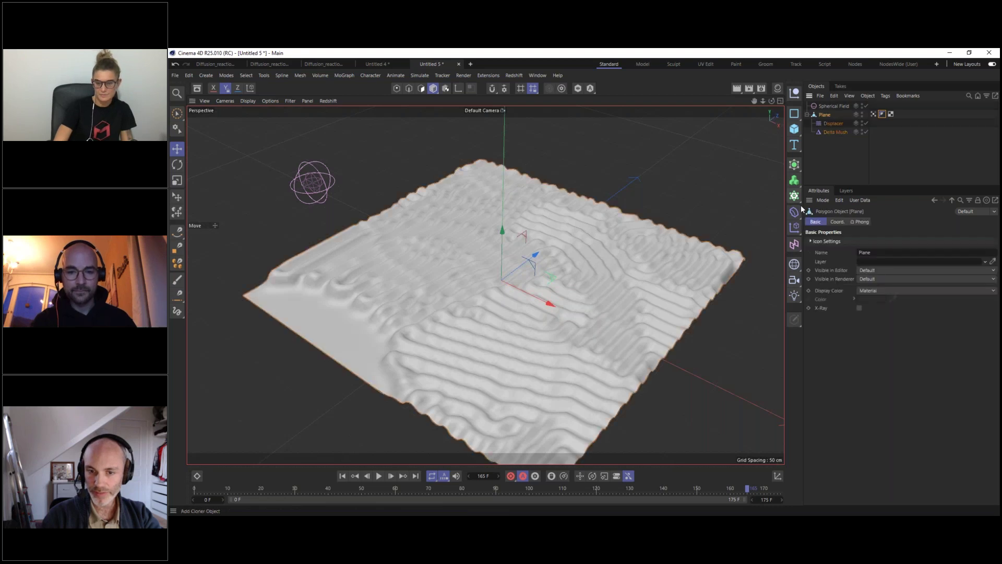
pyautogui.keyDown('alt'); pyautogui.click(794, 165); pyautogui.keyUp('alt')
pyautogui.keyDown('alt'); pyautogui.moveTo(486, 328); pyautogui.dragTo(460, 306); pyautogui.keyUp('alt')
pyautogui.click(877, 141)
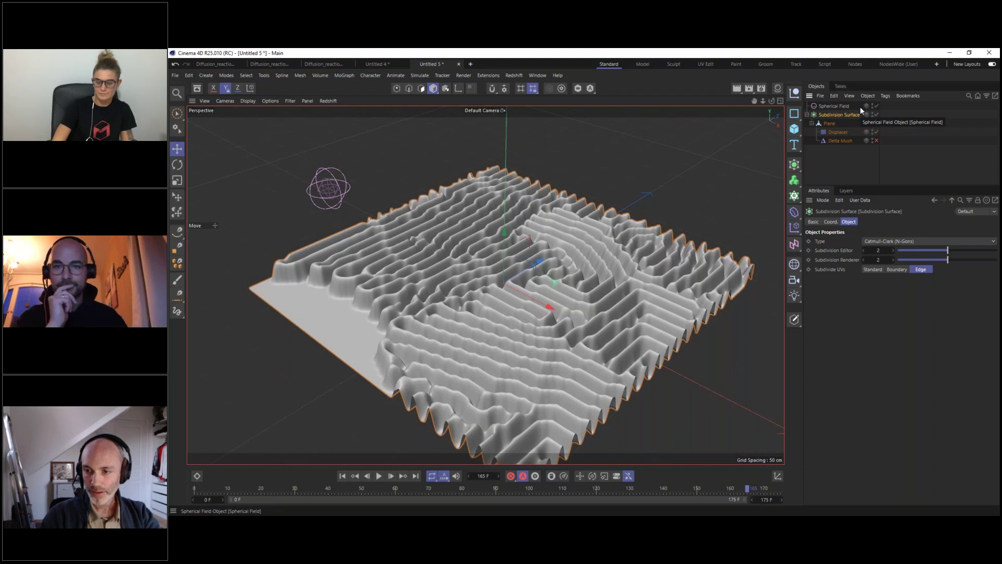
# Set the Vertex Map layer in the Displacer's fields to Average mode with an 11 cm radius
pyautogui.click(839, 132)
pyautogui.click(898, 221)
pyautogui.click(845, 260)
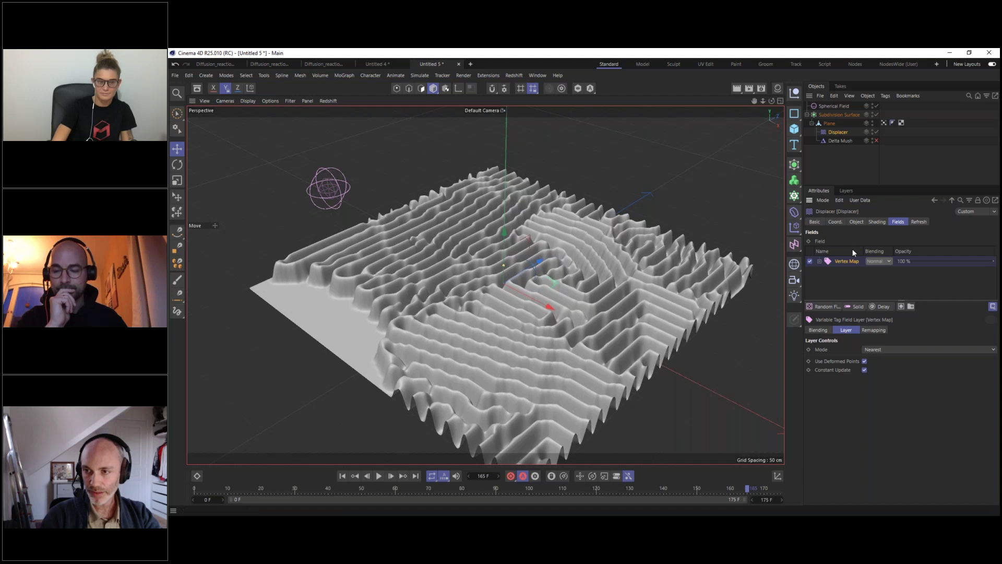
pyautogui.click(883, 349)
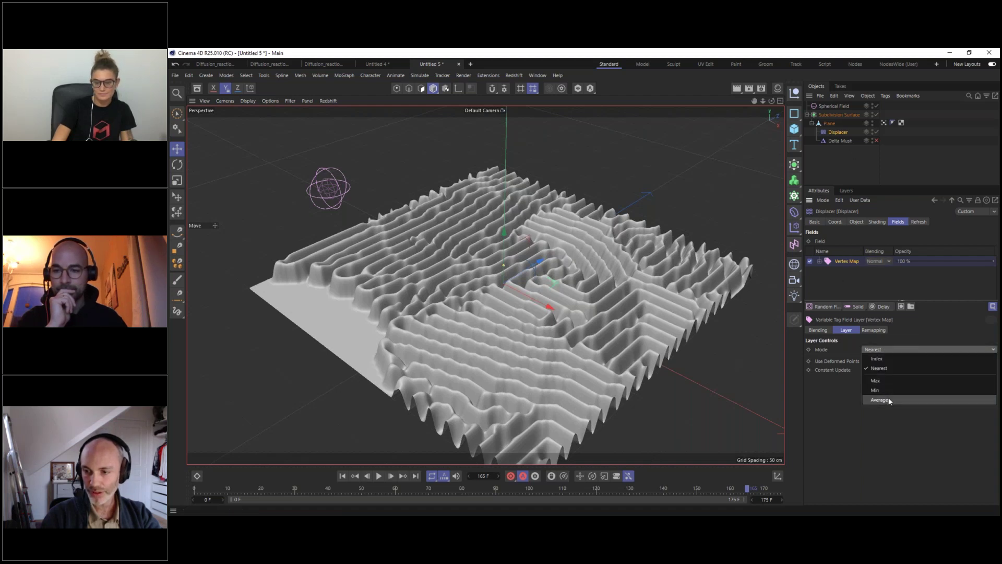
pyautogui.click(890, 400)
pyautogui.click(878, 358)
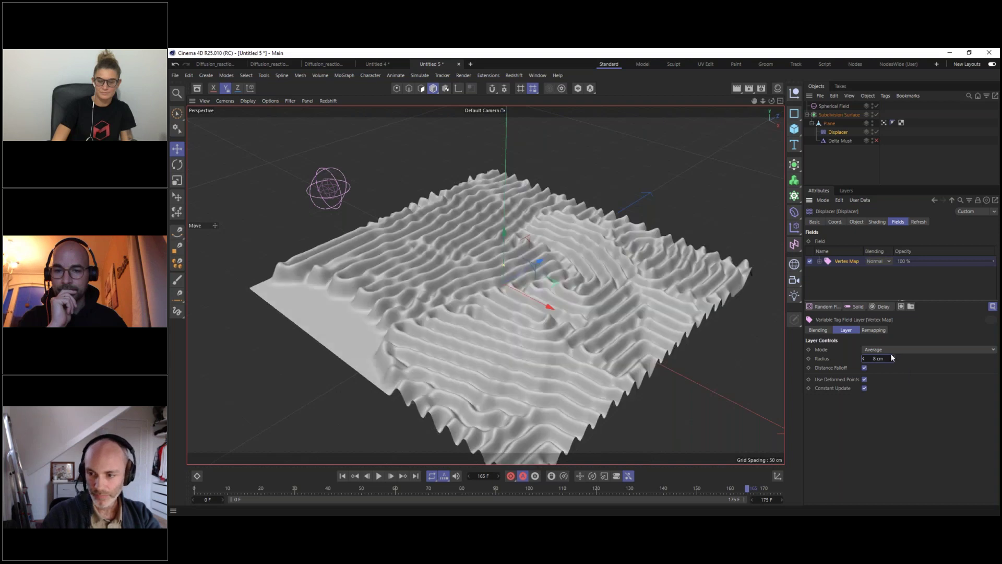
pyautogui.moveTo(886, 359); pyautogui.dragTo(885, 359)
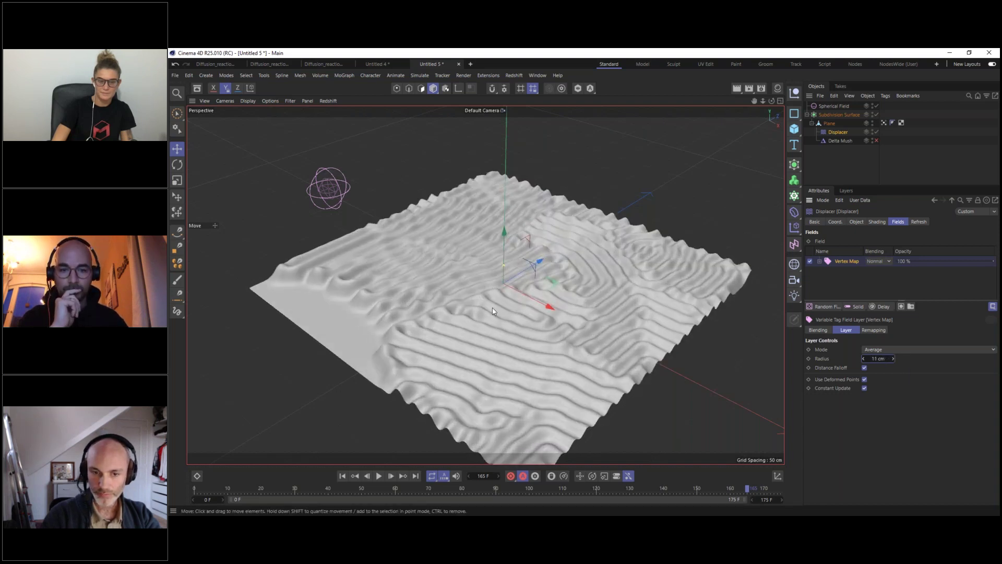
pyautogui.keyDown('alt'); pyautogui.moveTo(503, 297); pyautogui.dragTo(574, 229); pyautogui.keyUp('alt')
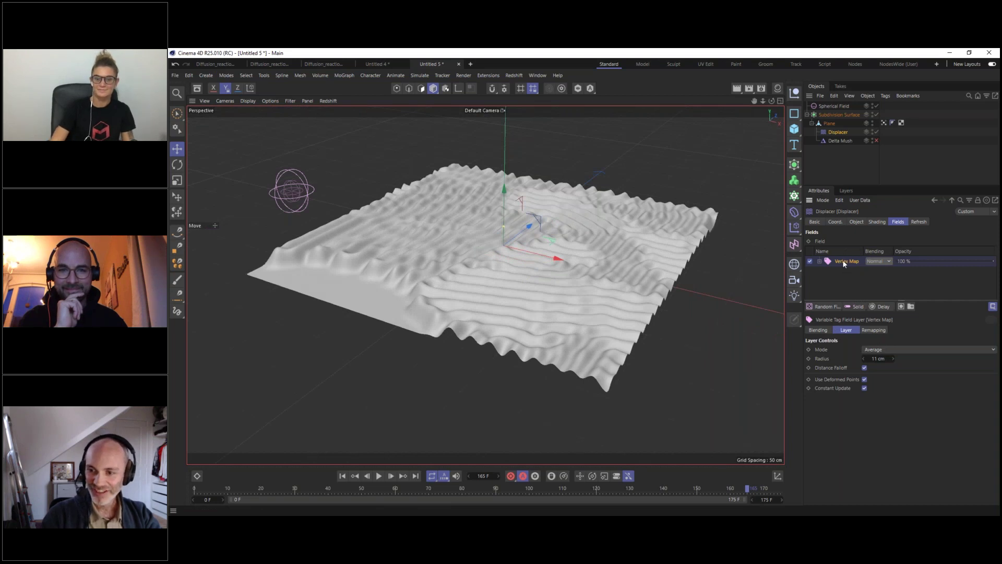
# Add a Delay layer above the Vertex Map in the Displacer's fields, using Spring mode and 78% Effect Strength
pyautogui.click(886, 307)
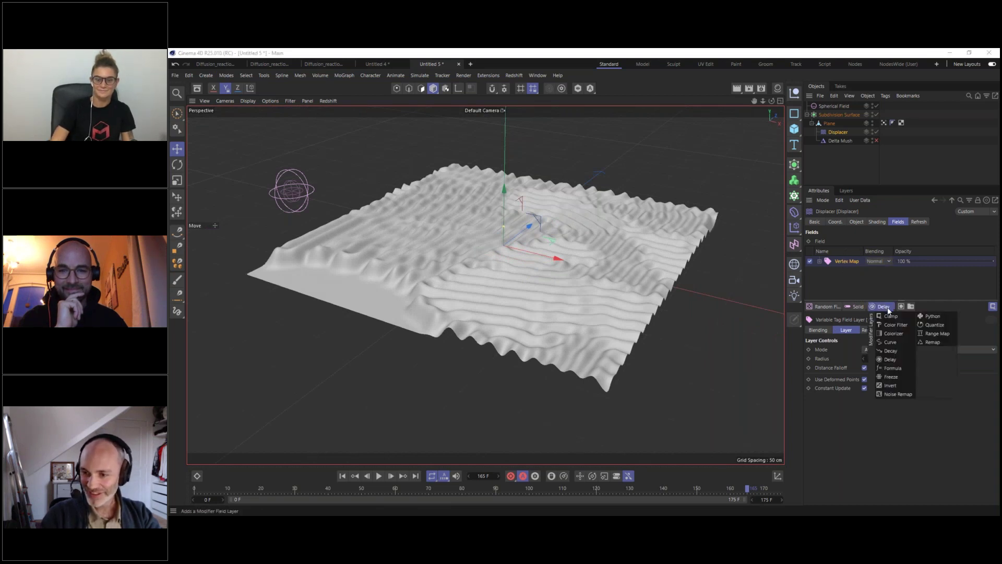
pyautogui.click(886, 360)
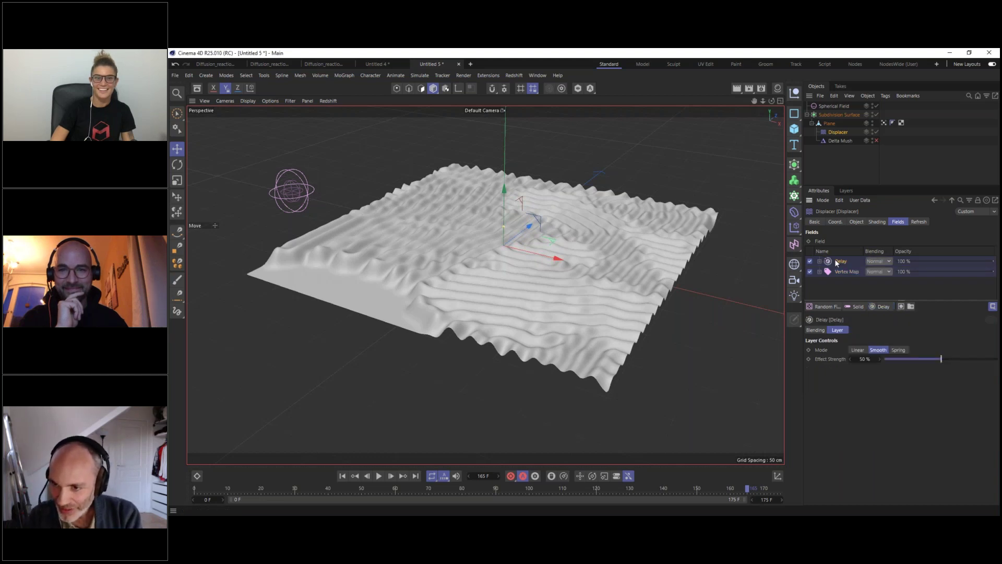
pyautogui.click(902, 351)
pyautogui.moveTo(967, 359); pyautogui.dragTo(974, 360)
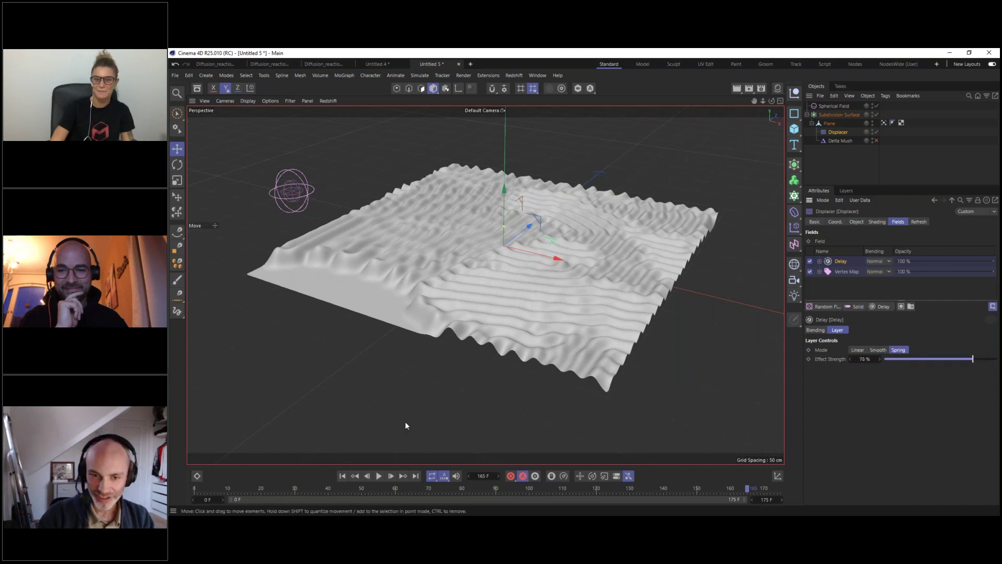
# Play the animation from the first frame and set the Delay layer's Effect Strength to 52%
pyautogui.click(342, 476)
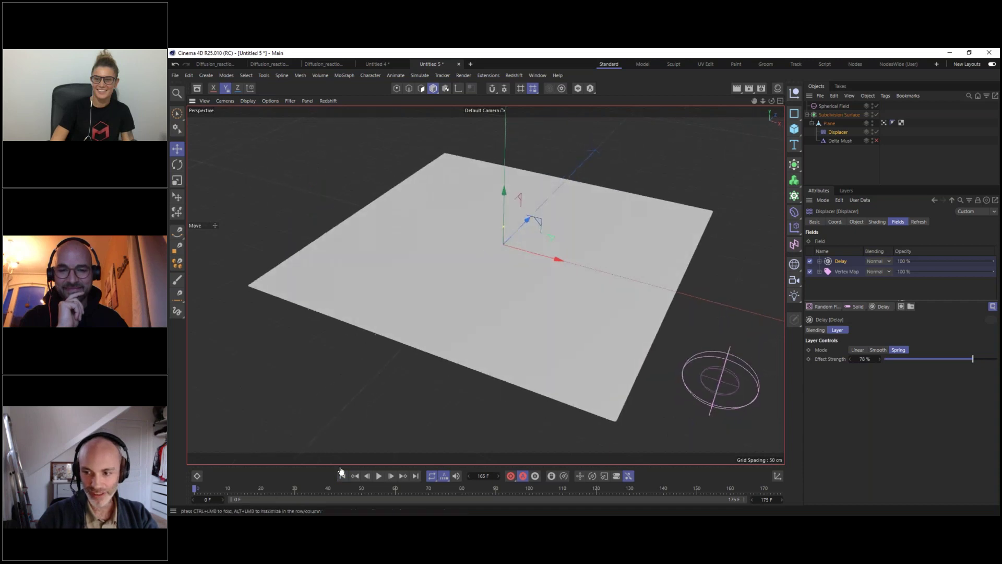
pyautogui.click(380, 476)
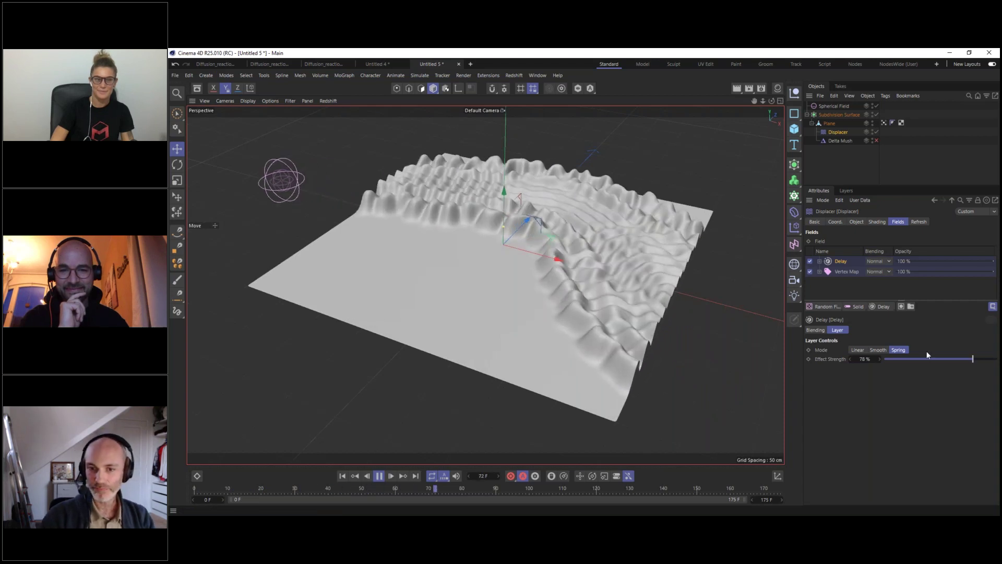
pyautogui.moveTo(939, 360); pyautogui.dragTo(943, 359)
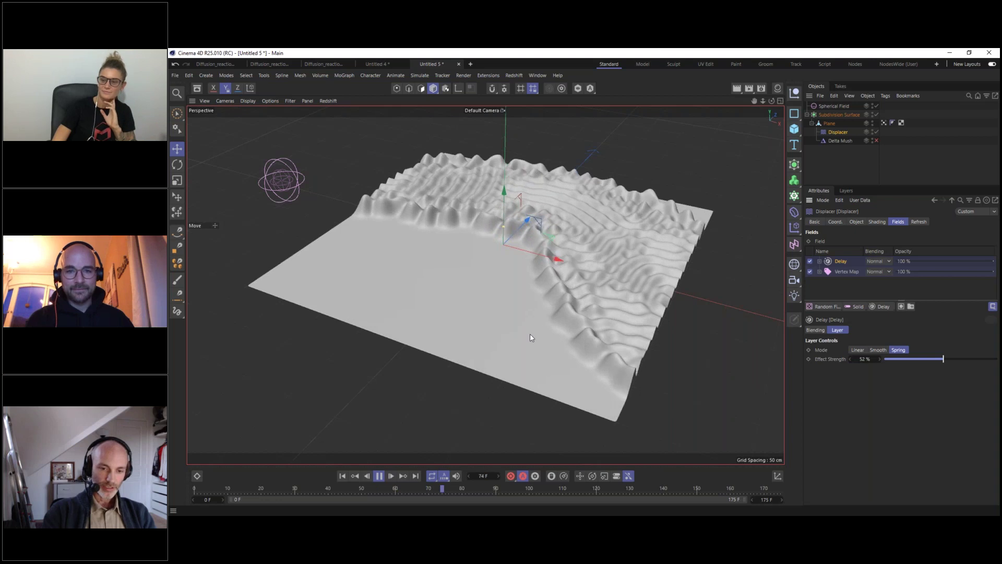
pyautogui.click(379, 476)
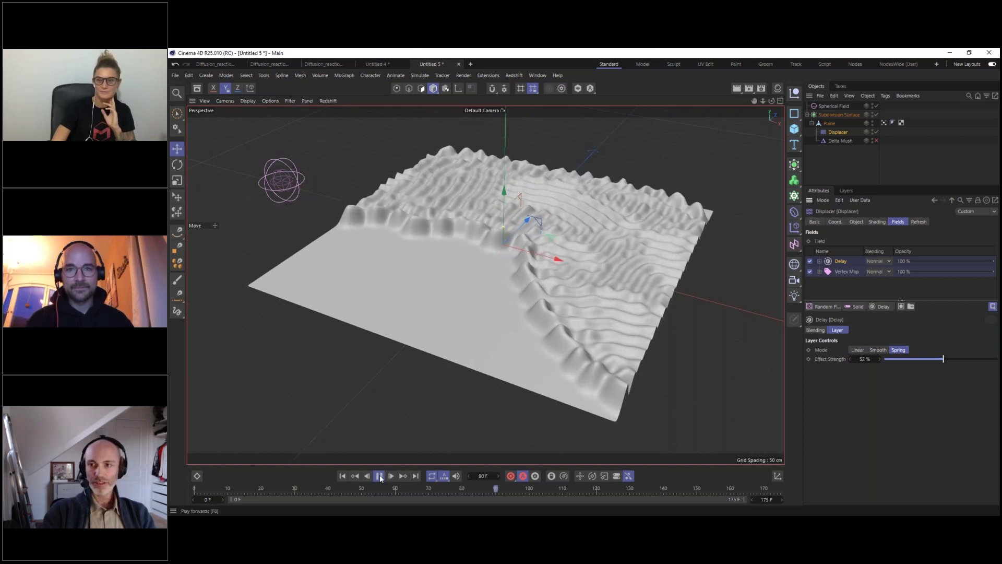
# Rewind to the first frame and examine the Plane's mesh density with lines displayed, then restore the shading without lines
pyautogui.click(829, 124)
pyautogui.click(342, 476)
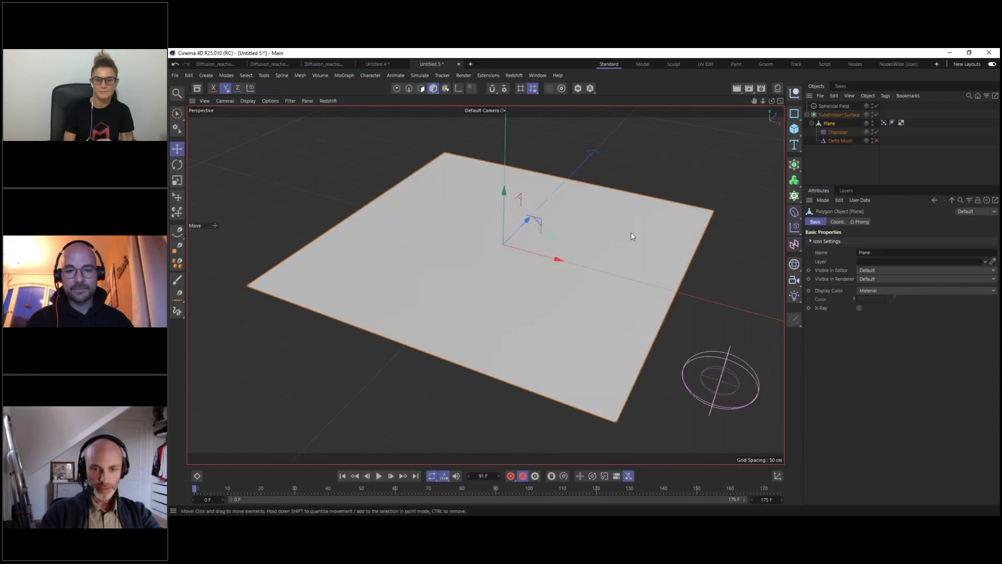
pyautogui.press('n')
pyautogui.press('b')
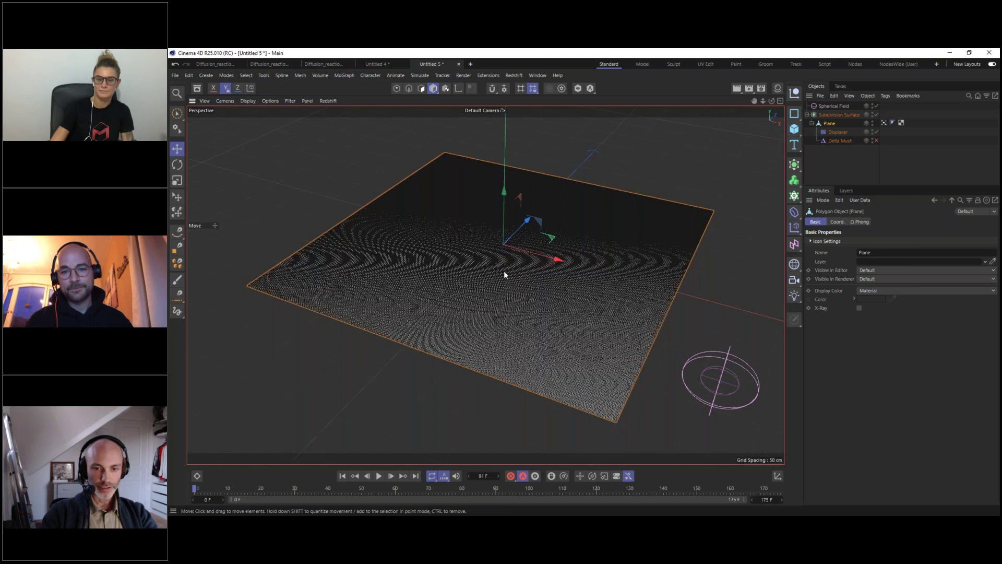
pyautogui.keyDown('alt'); pyautogui.moveTo(504, 271); pyautogui.dragTo(505, 284); pyautogui.keyUp('alt')
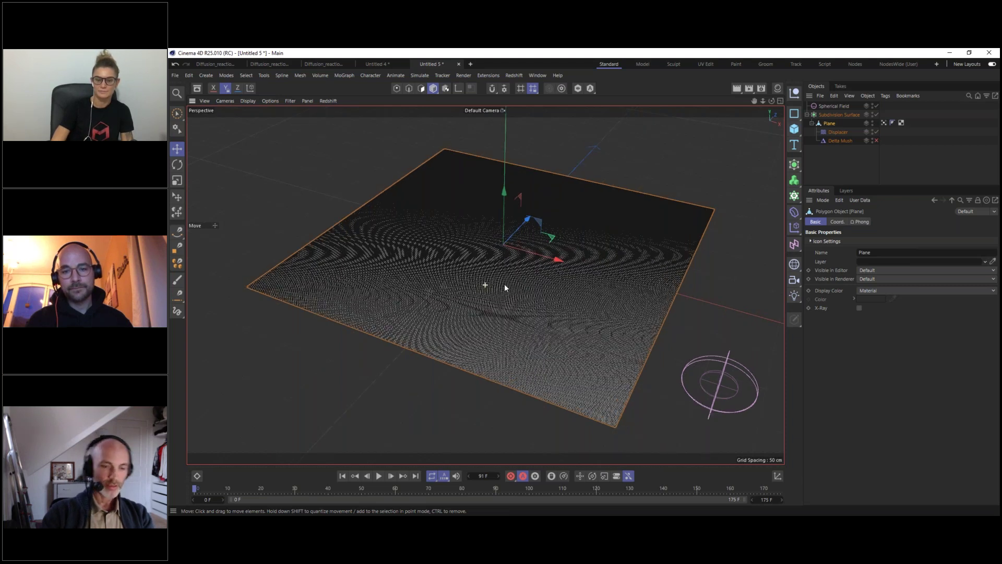
pyautogui.keyDown('alt'); pyautogui.moveTo(504, 284); pyautogui.dragTo(586, 296); pyautogui.keyUp('alt')
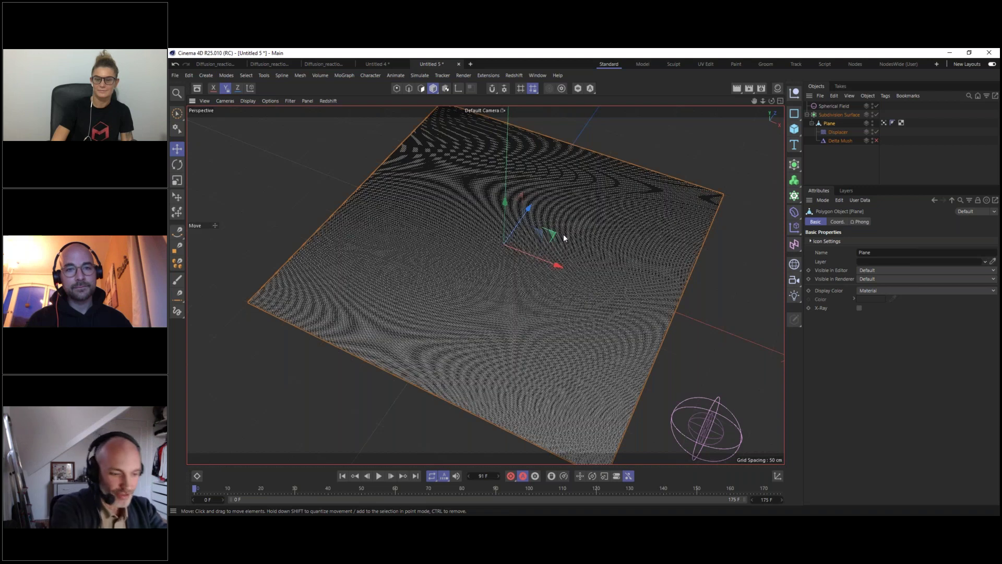
pyautogui.press('n')
pyautogui.press('a')
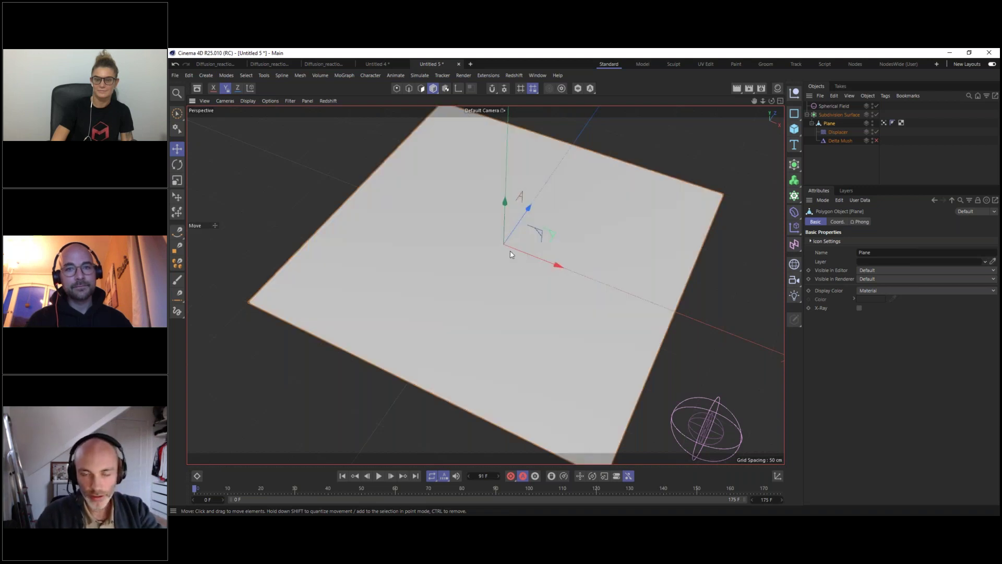
pyautogui.moveTo(511, 255)
pyautogui.keyDown('alt'); pyautogui.mouseDown()
pyautogui.moveTo(514, 215)
pyautogui.moveTo(511, 232)
pyautogui.moveTo(523, 233)
pyautogui.moveTo(503, 242)
pyautogui.mouseUp(); pyautogui.keyUp('alt')
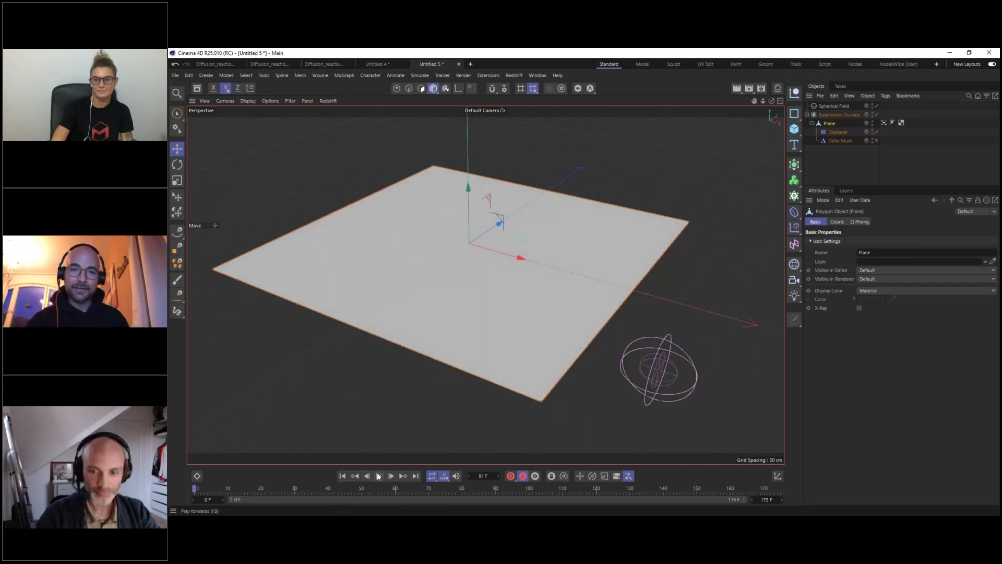
# Play the animation to review the springy relief growth, then stop it and return to the first frame
pyautogui.click(379, 476)
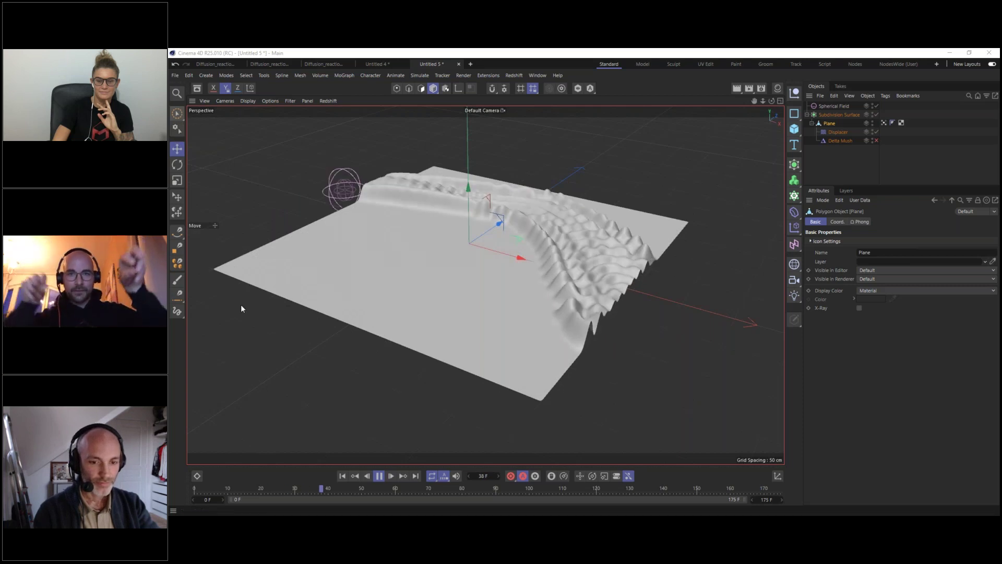
pyautogui.click(380, 476)
pyautogui.click(343, 476)
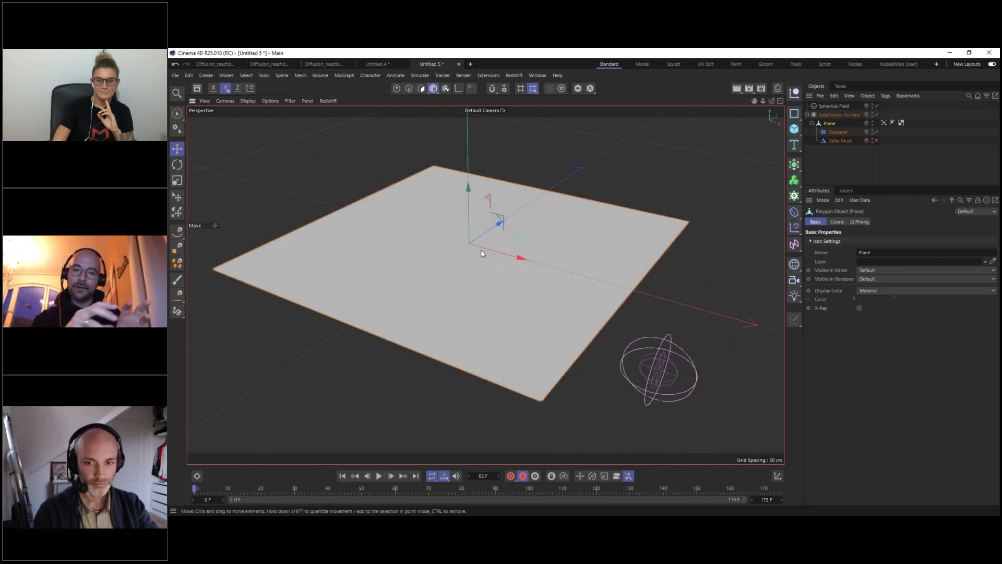
pyautogui.scroll(2, 481, 253)
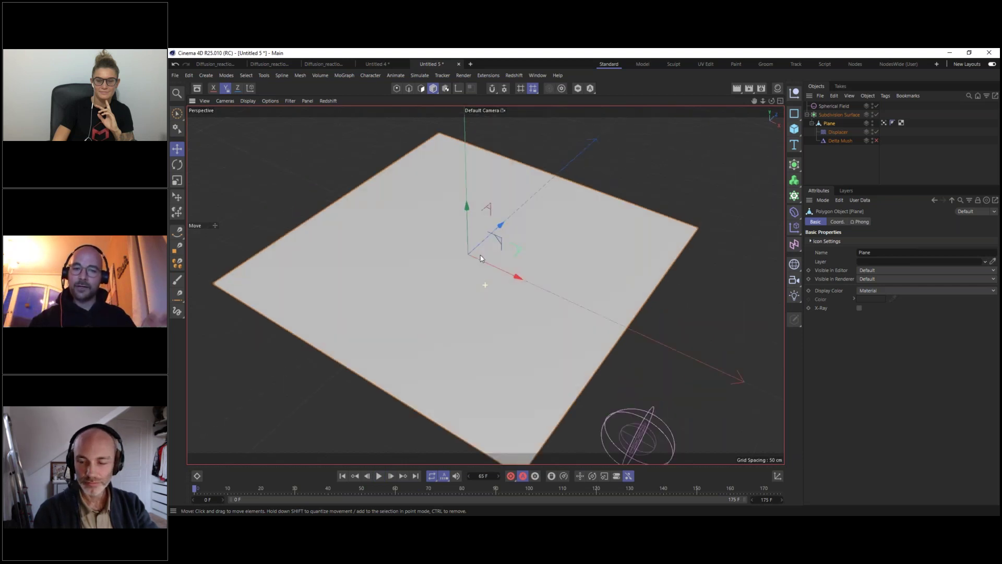
pyautogui.scroll(-3, 480, 258)
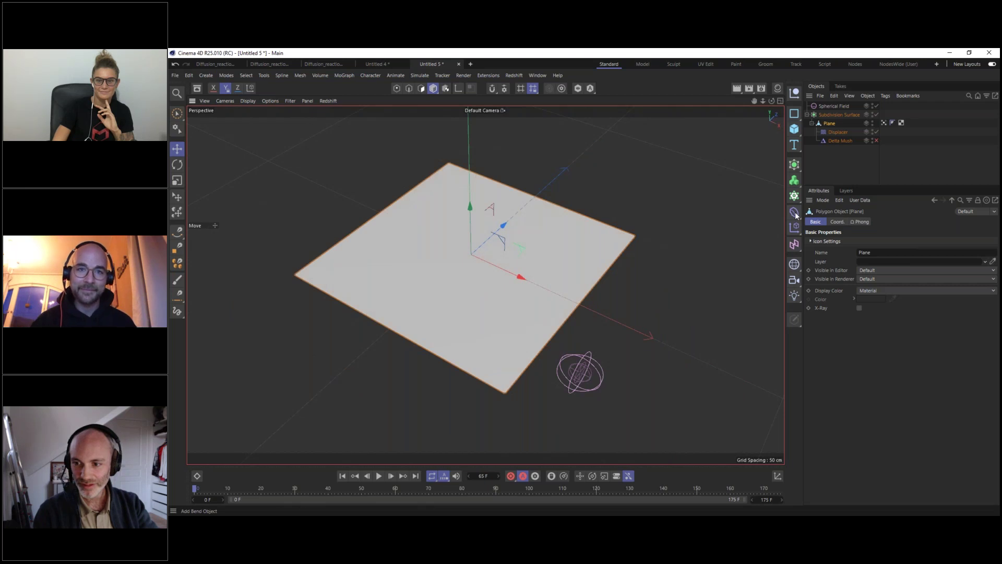
# Add a second Spherical Field with a size of 24 cm and move it past the Plane's far edge
pyautogui.click(794, 246)
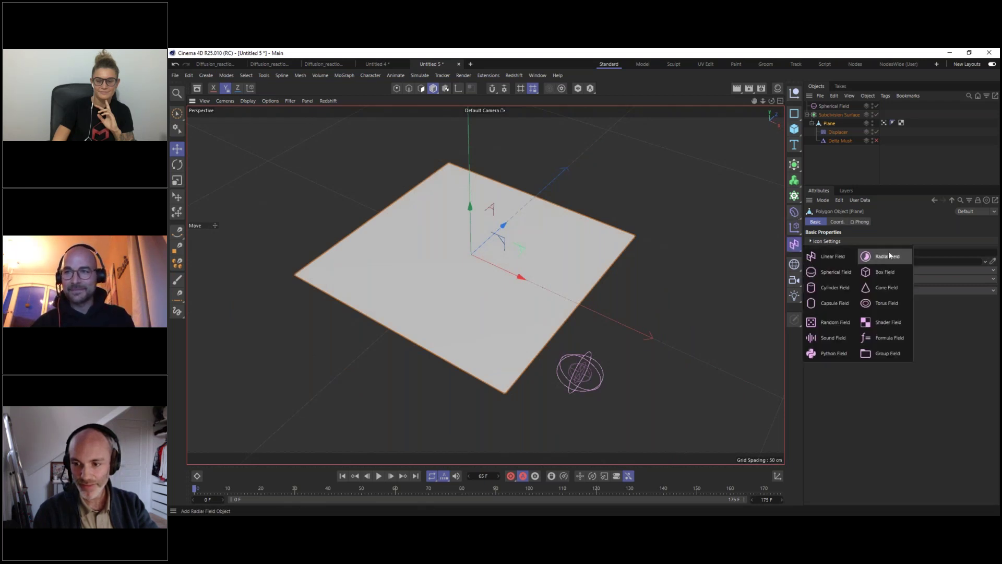
pyautogui.click(838, 270)
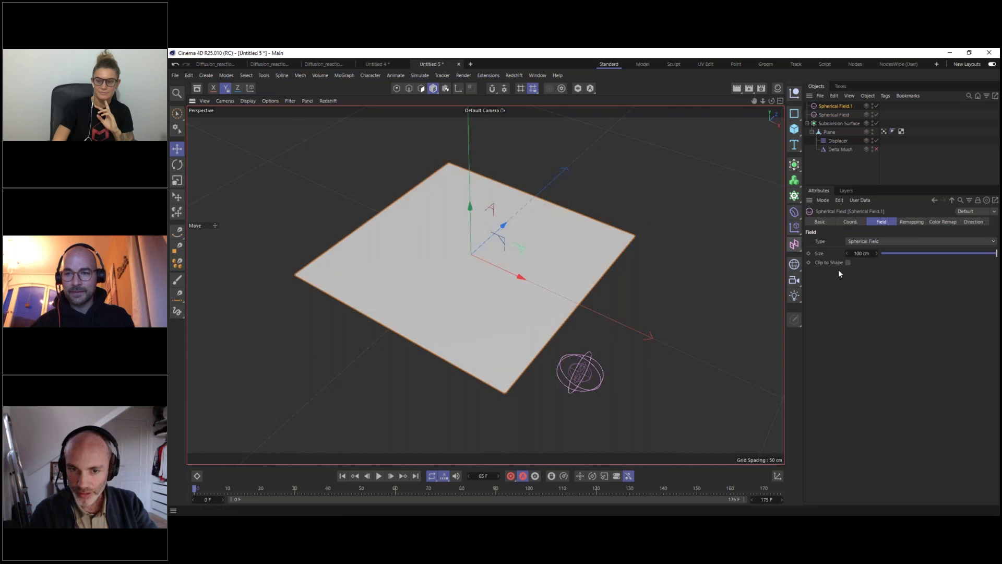
pyautogui.moveTo(503, 225); pyautogui.dragTo(534, 126)
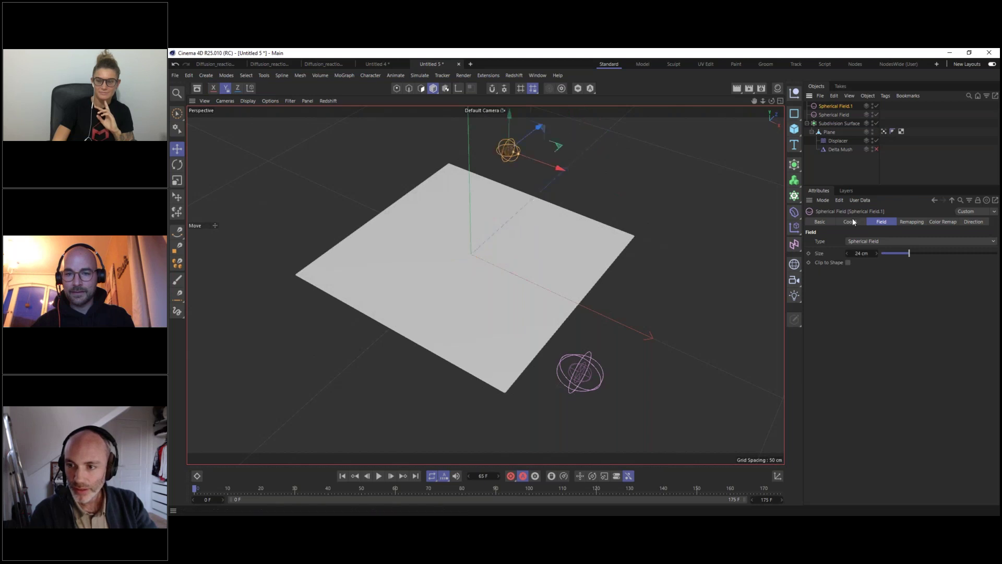
# Keyframe the second Spherical Field's position at frame 0, and at frame 40 beyond the Plane's opposite edge, at about Z -267 cm
pyautogui.click(851, 221)
pyautogui.click(809, 242)
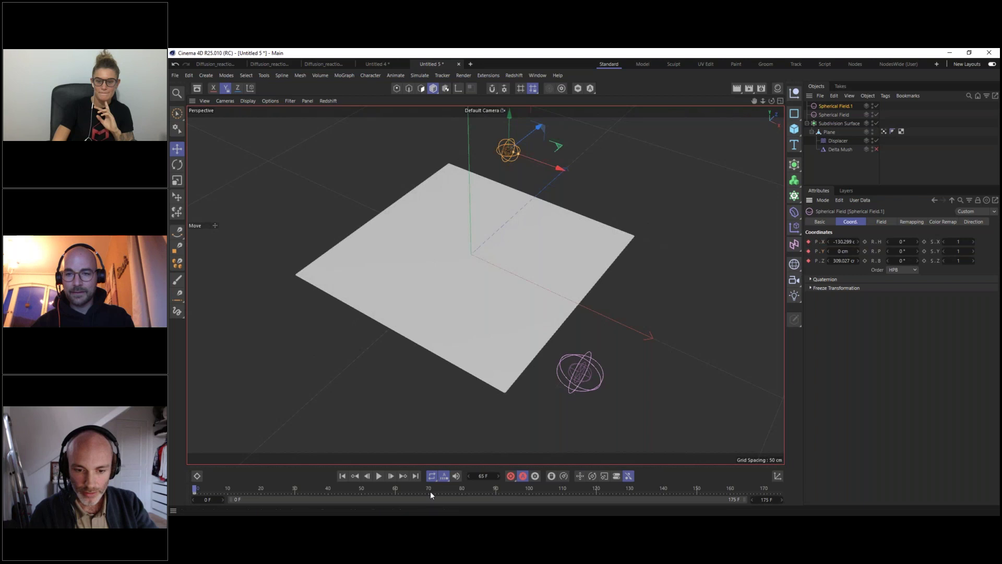
pyautogui.moveTo(430, 491); pyautogui.dragTo(328, 491)
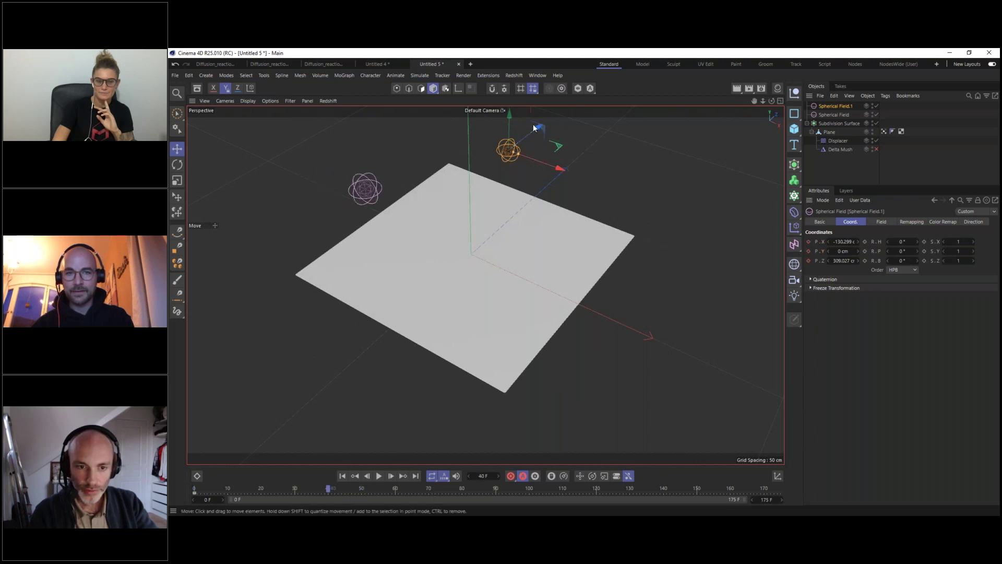
pyautogui.moveTo(535, 127); pyautogui.dragTo(364, 324)
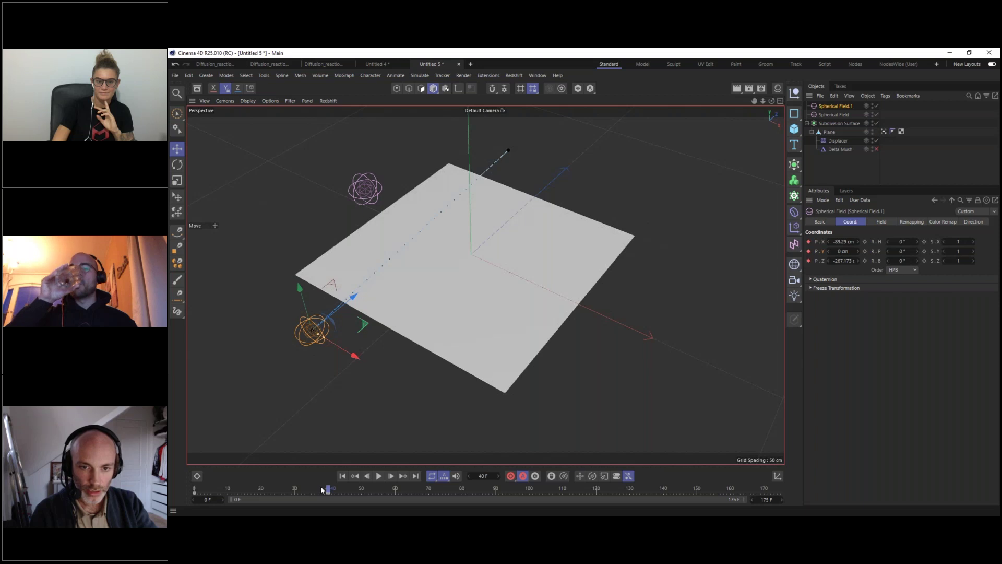
# At frame 20, move the second Spherical Field along X towards the Plane's center to curve its animation path, then return to frame 0
pyautogui.click(260, 488)
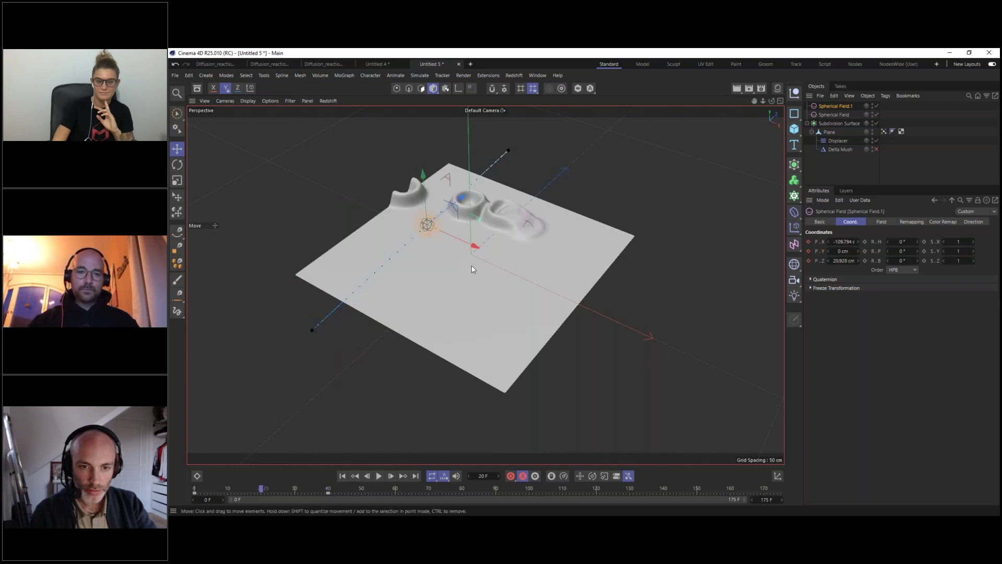
pyautogui.moveTo(474, 246); pyautogui.dragTo(487, 265)
pyautogui.hotkey('shift', 'f')
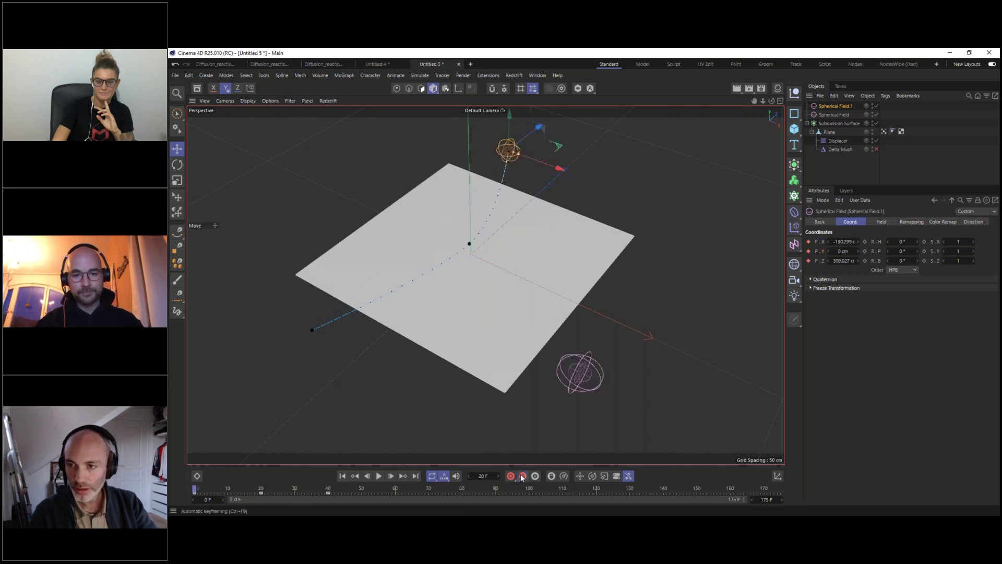
# Add the second Spherical Field to the Vertex Map's field list above the first one, with Max blending
pyautogui.click(883, 132)
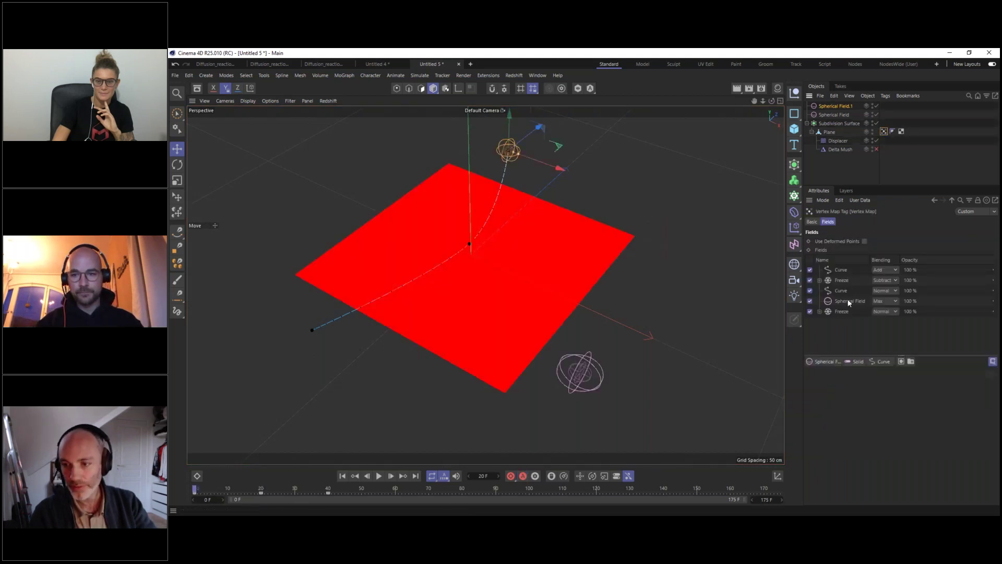
pyautogui.moveTo(835, 106); pyautogui.dragTo(891, 299)
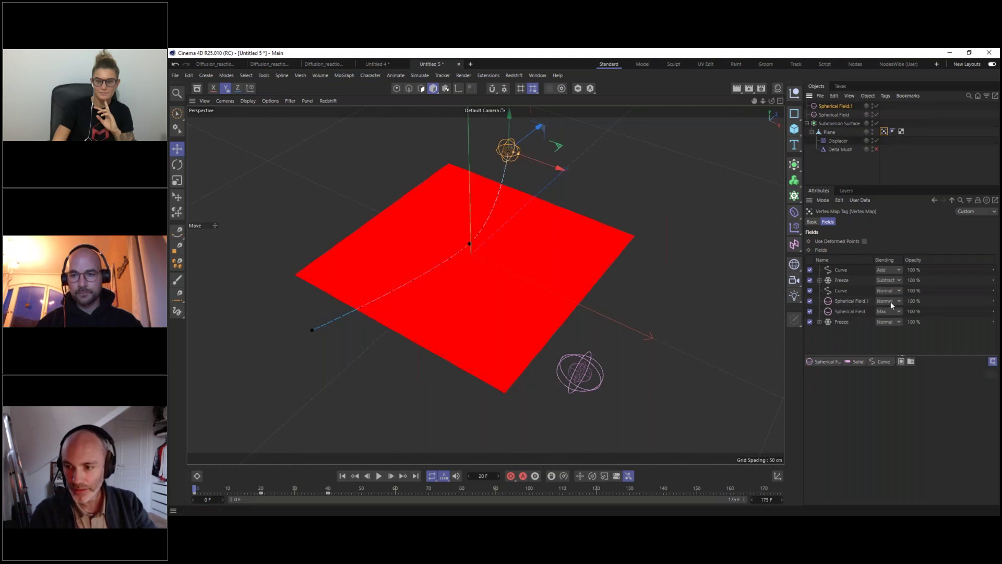
pyautogui.click(890, 302)
pyautogui.click(890, 383)
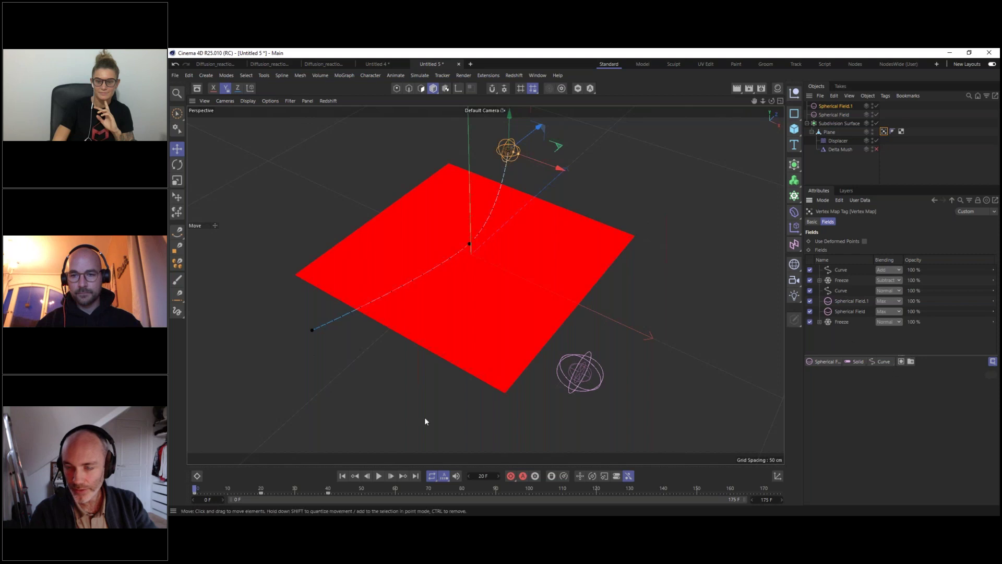
# Play the animation to review the pattern grown from both Spherical Fields, including with everything deselected to hide the vertex map colors
pyautogui.click(378, 476)
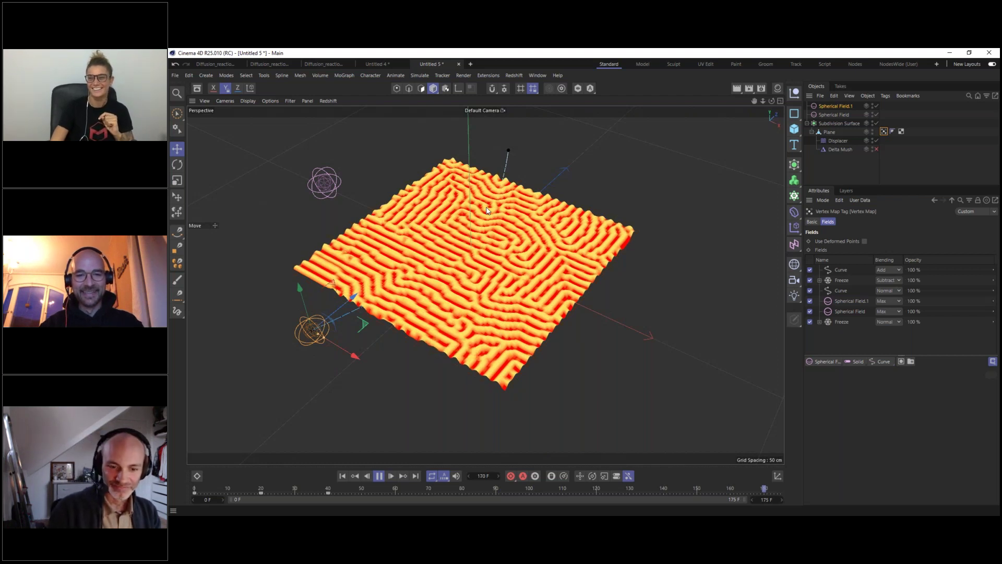
pyautogui.click(379, 475)
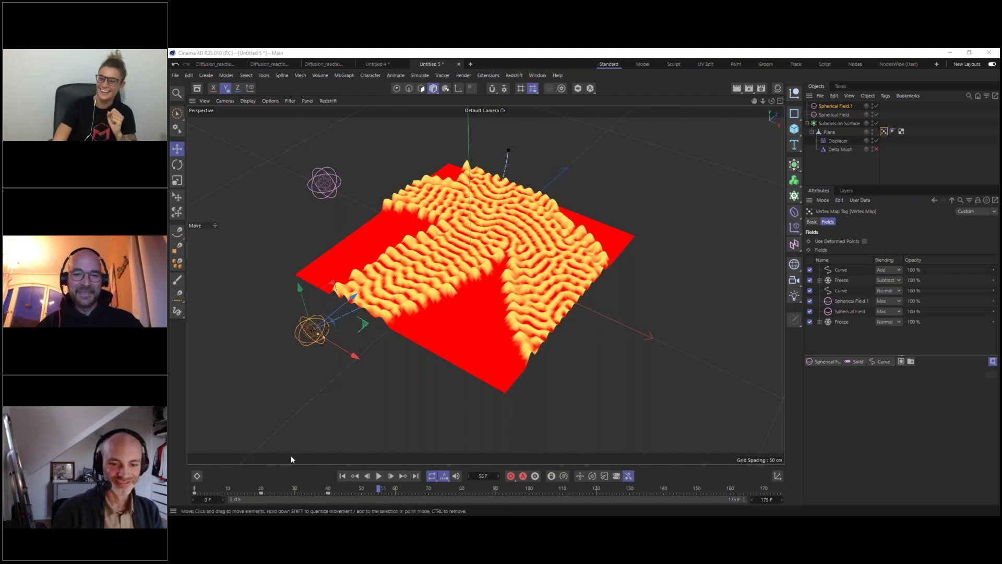
pyautogui.click(379, 477)
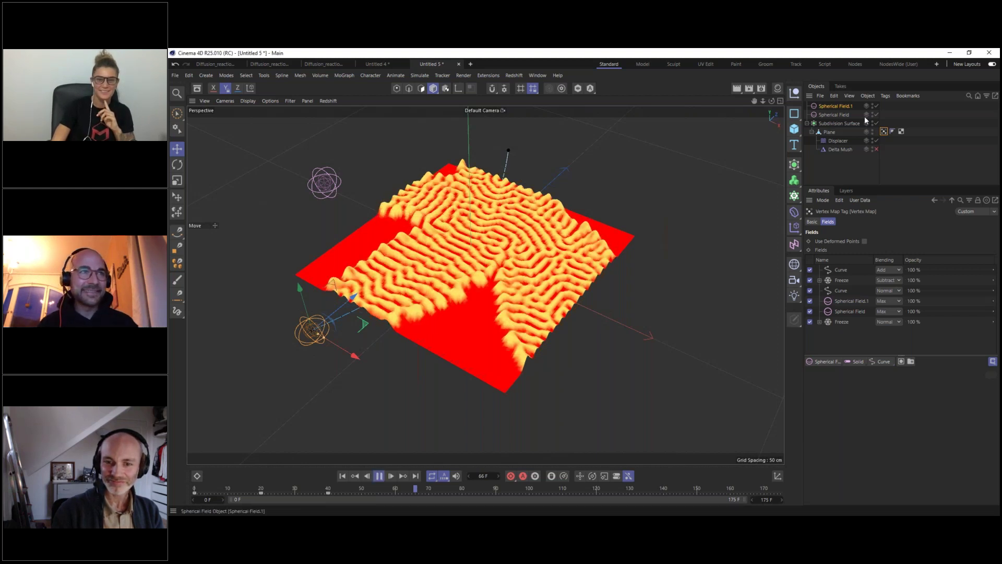
pyautogui.click(853, 168)
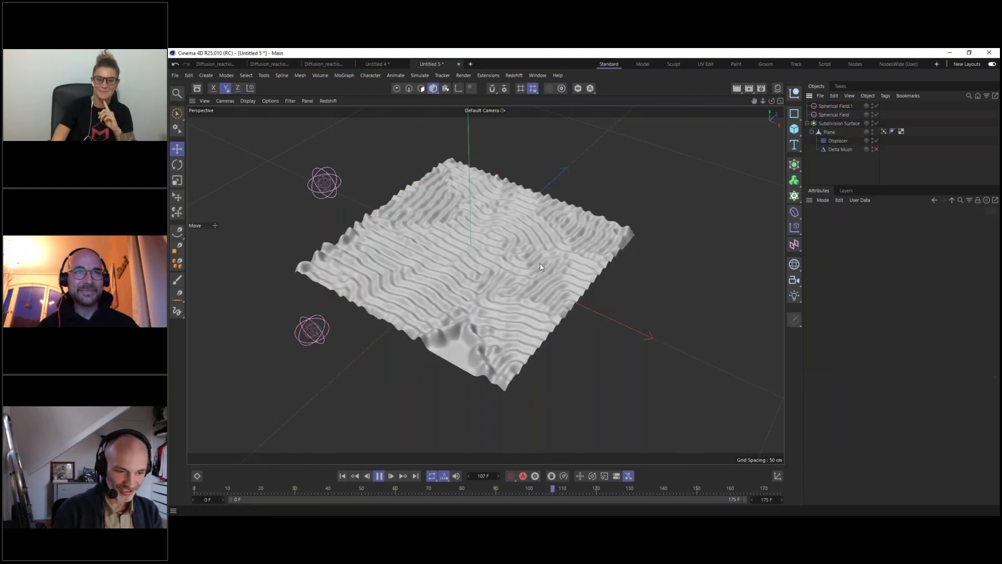
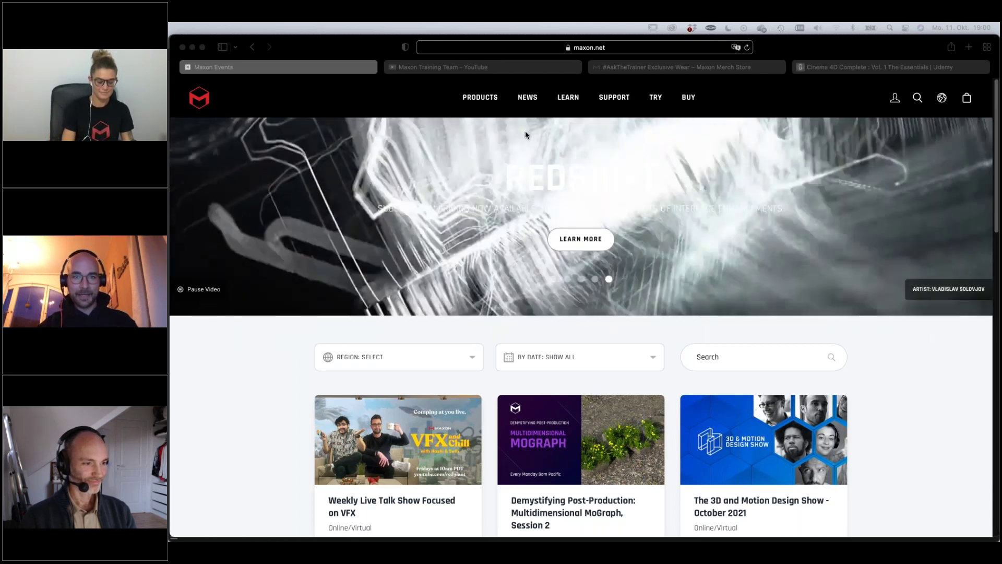
# Switch to Safari and look through the upcoming webinars and shows on the Maxon Events page
pyautogui.click(527, 98)
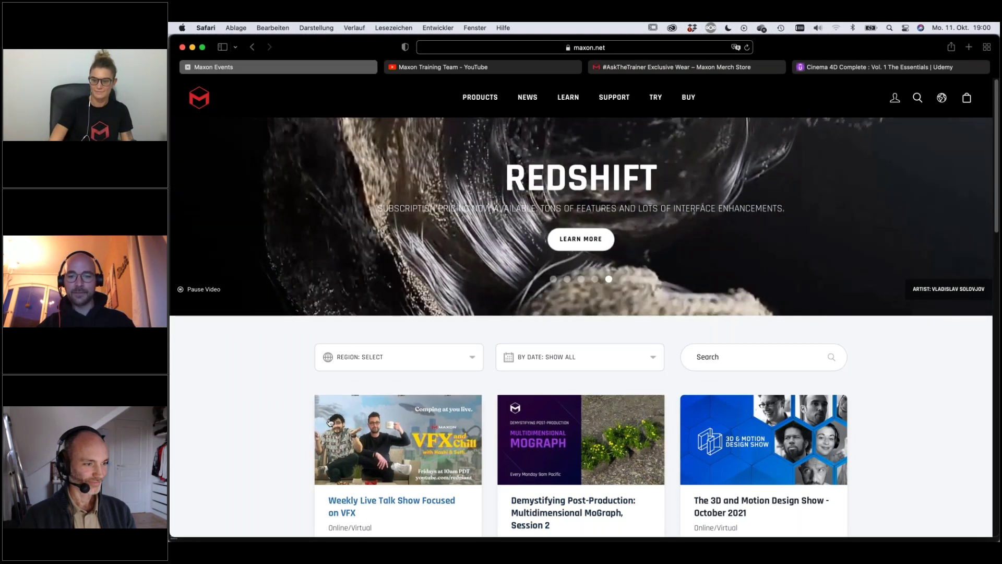
pyautogui.scroll(-3, 484, 395)
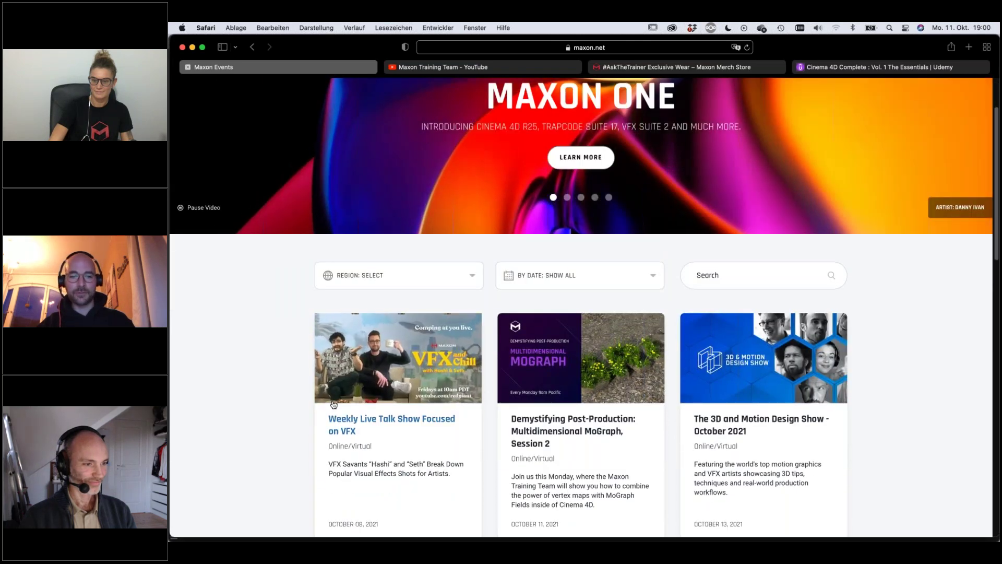
pyautogui.scroll(-4, 271, 384)
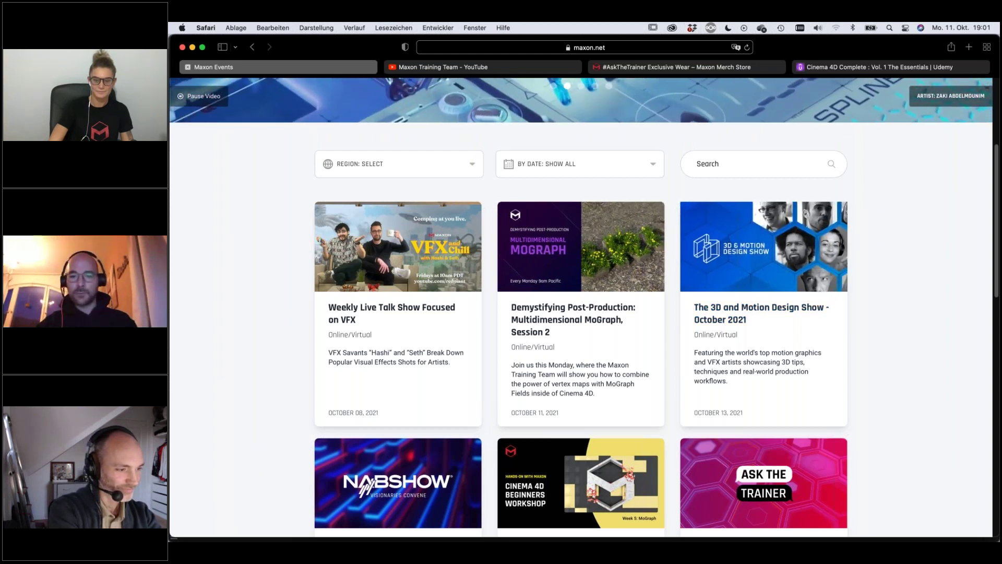
pyautogui.scroll(-1, 797, 349)
pyautogui.scroll(-3, 797, 348)
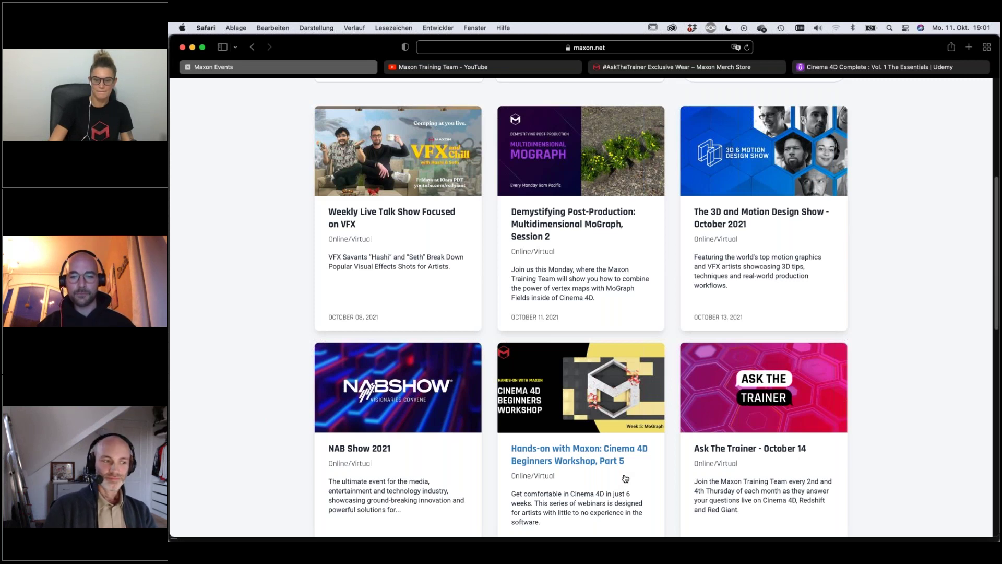
pyautogui.scroll(-1, 600, 449)
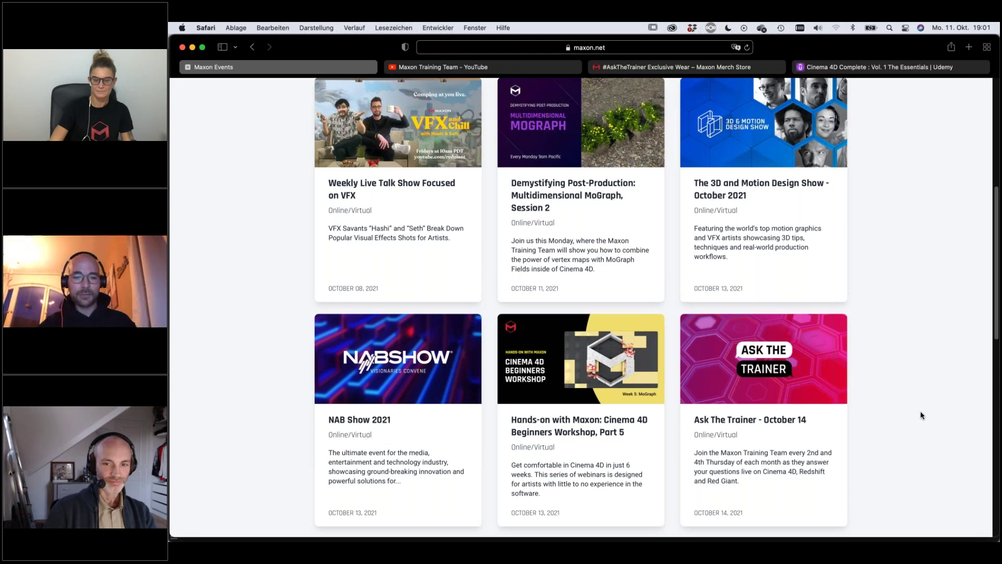
pyautogui.scroll(-1, 899, 391)
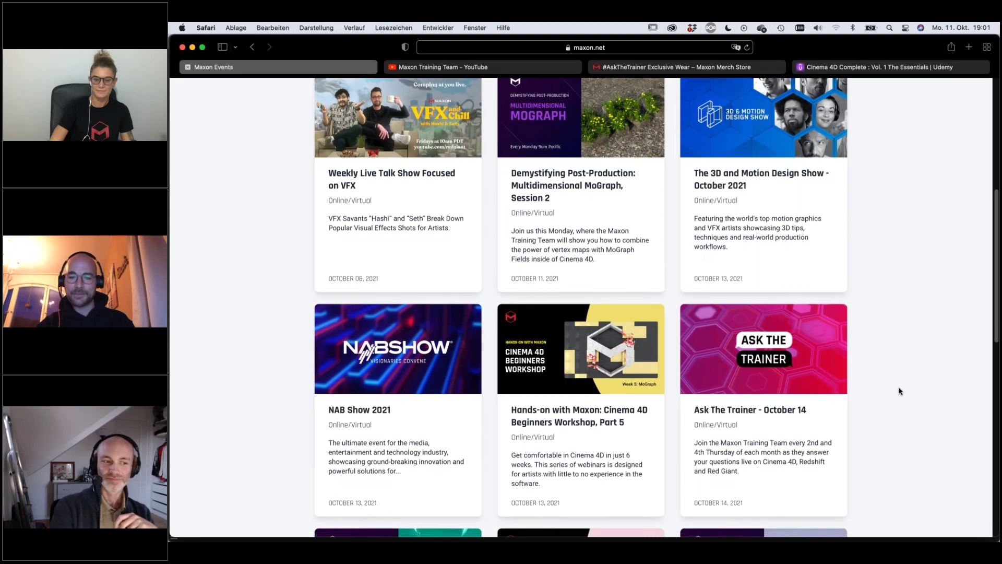
pyautogui.scroll(-1, 899, 391)
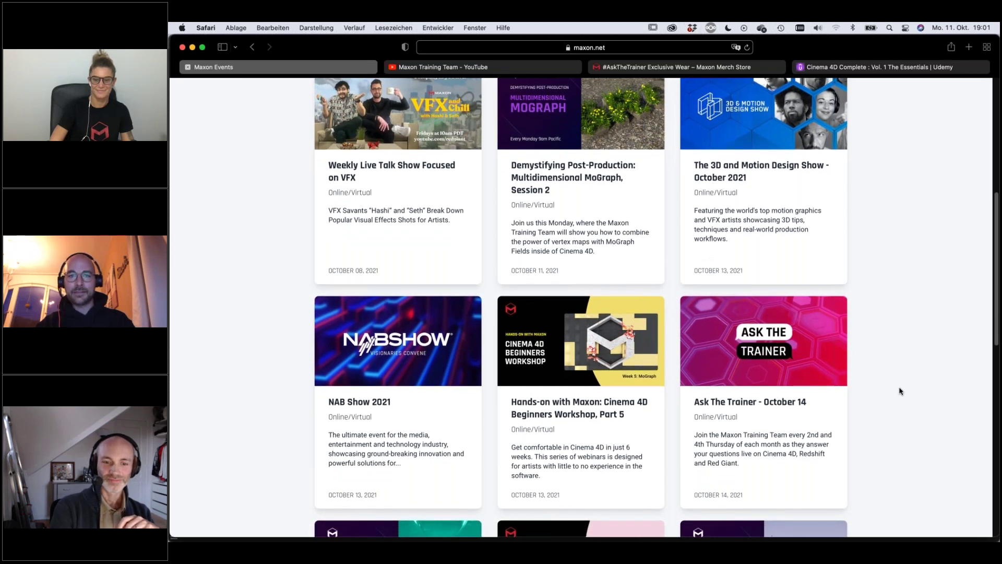
pyautogui.scroll(1, 899, 390)
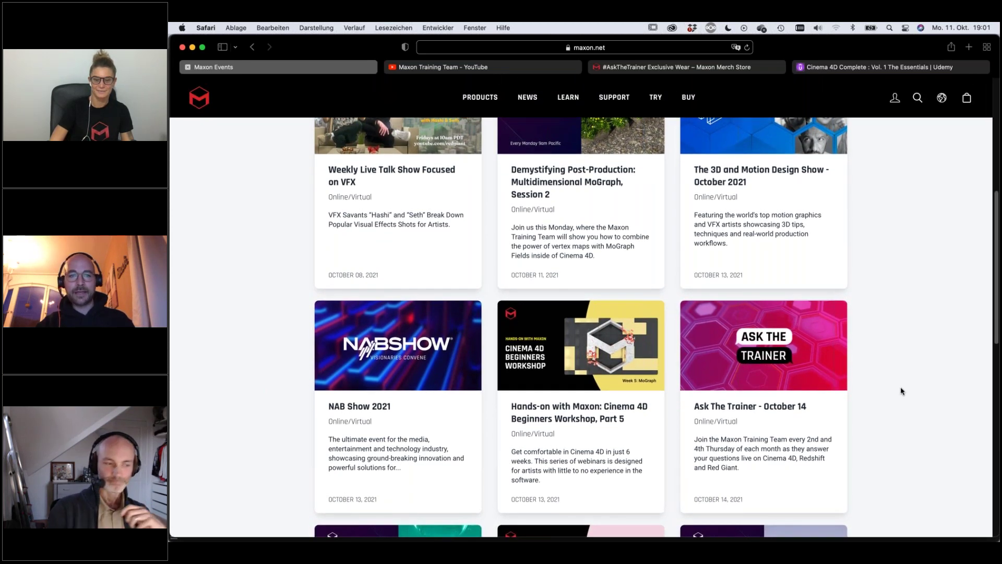
pyautogui.scroll(3, 901, 390)
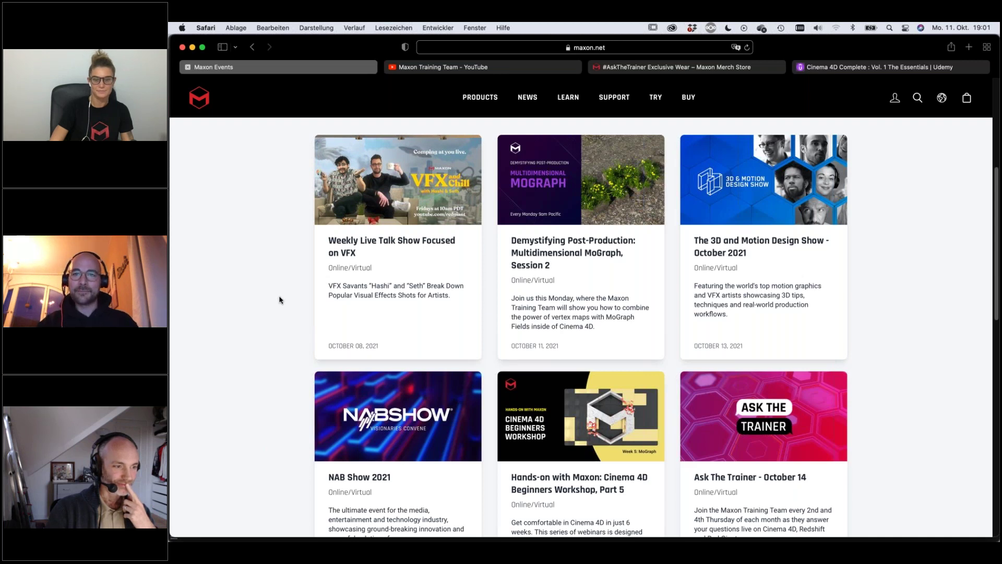
# Open the Maxon Training Team YouTube channel and look over its uploads and playlists, ending back at the channel header
pyautogui.click(510, 68)
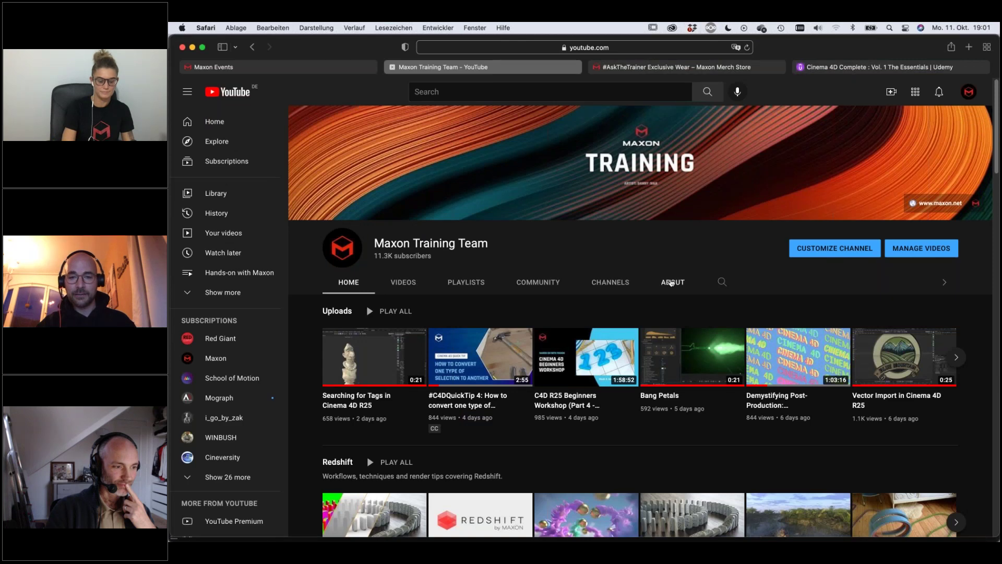
pyautogui.scroll(-5, 673, 315)
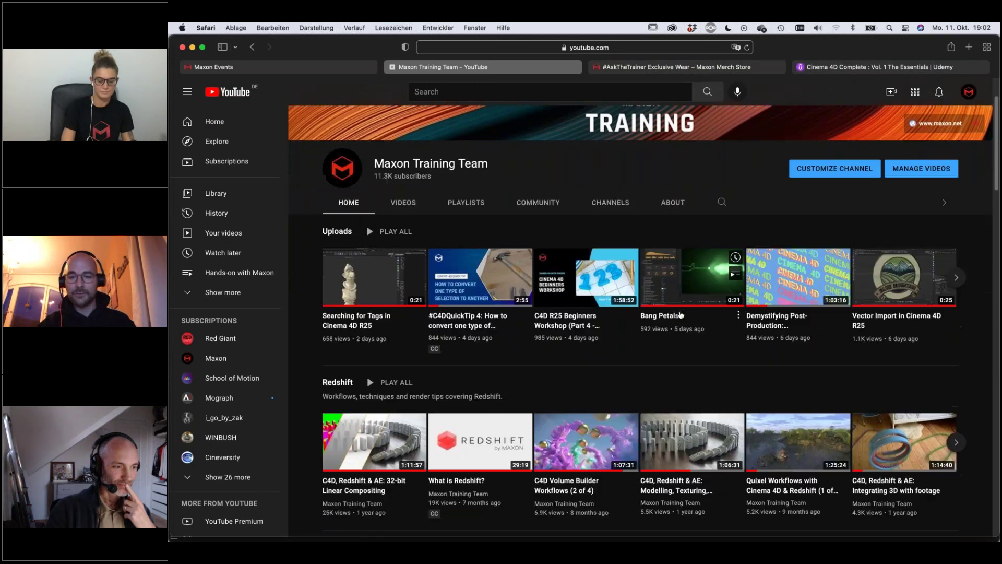
pyautogui.scroll(-4, 632, 315)
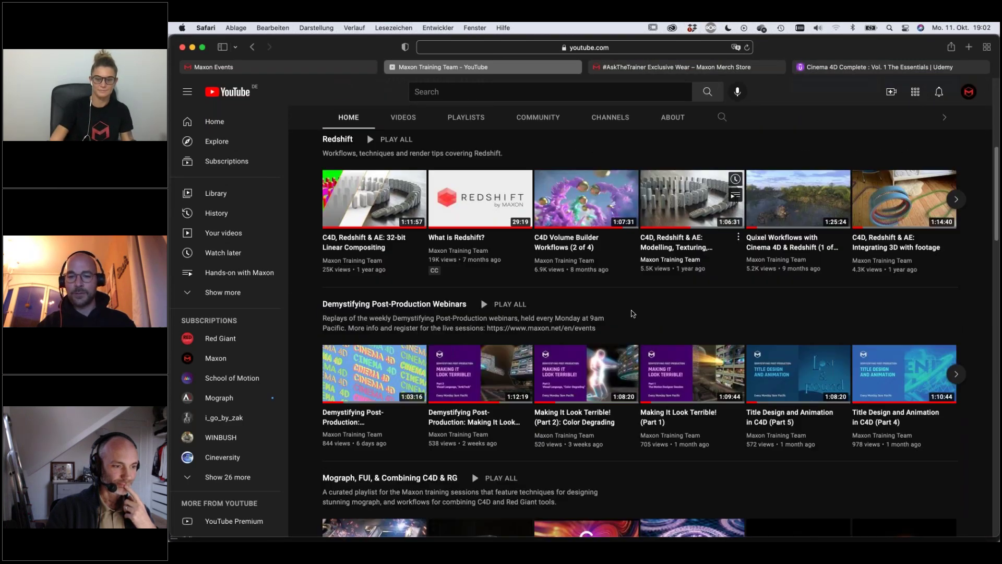
pyautogui.scroll(4, 631, 315)
pyautogui.scroll(5, 632, 315)
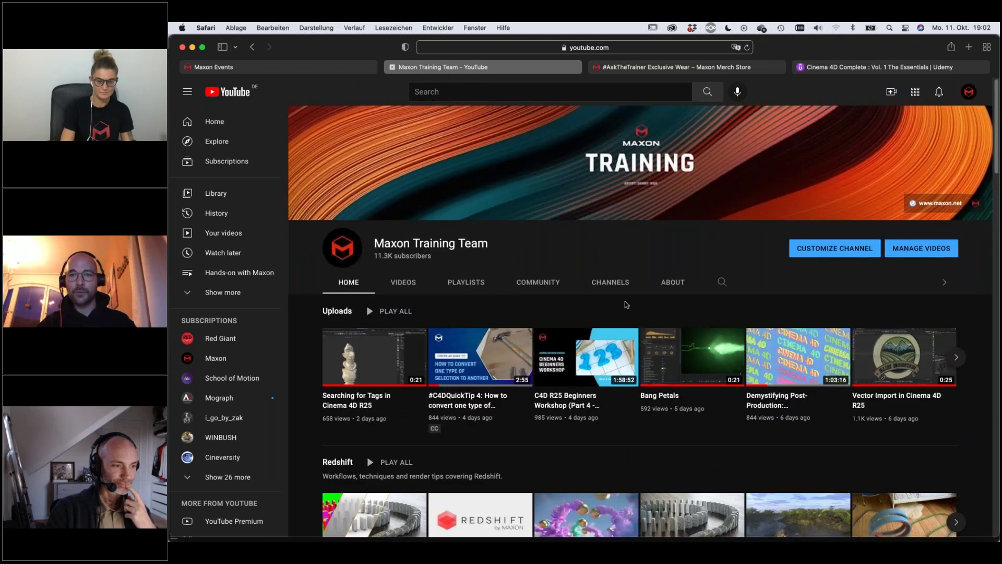
# View the #AskTheTrainer Exclusive Wear page of the merch store and the Cinema 4D Complete: Vol. 1 The Essentials course on Udemy
pyautogui.click(655, 71)
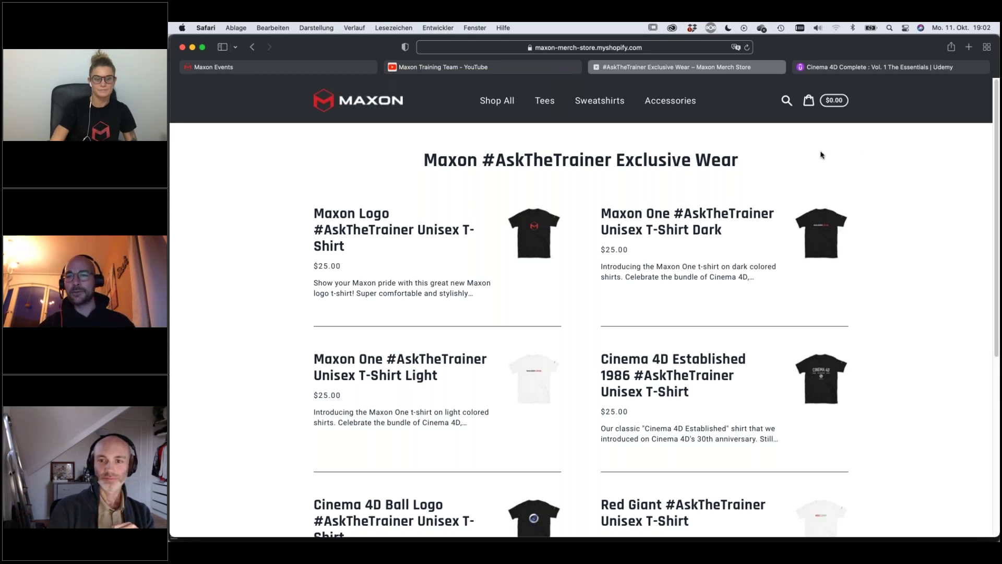
pyautogui.click(868, 74)
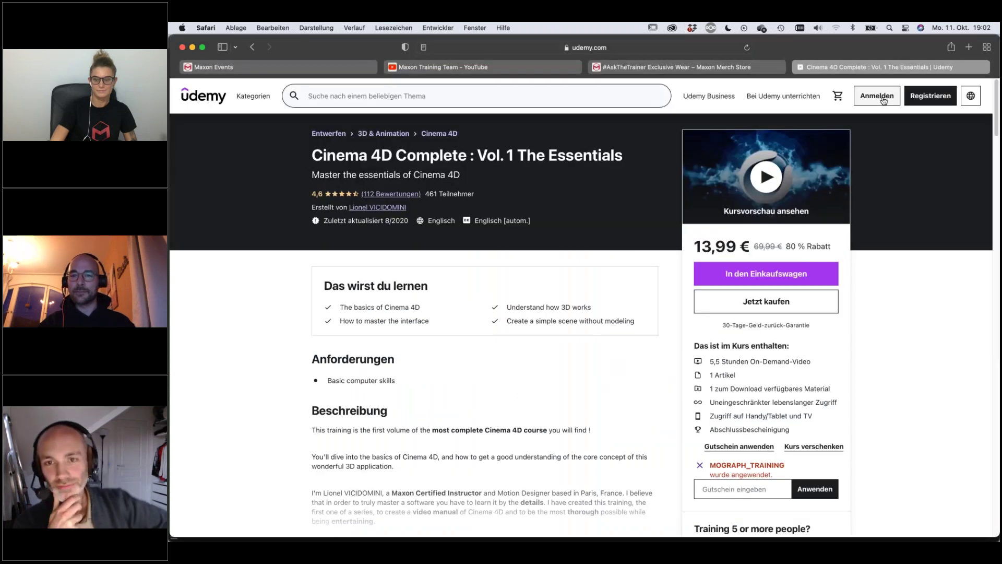